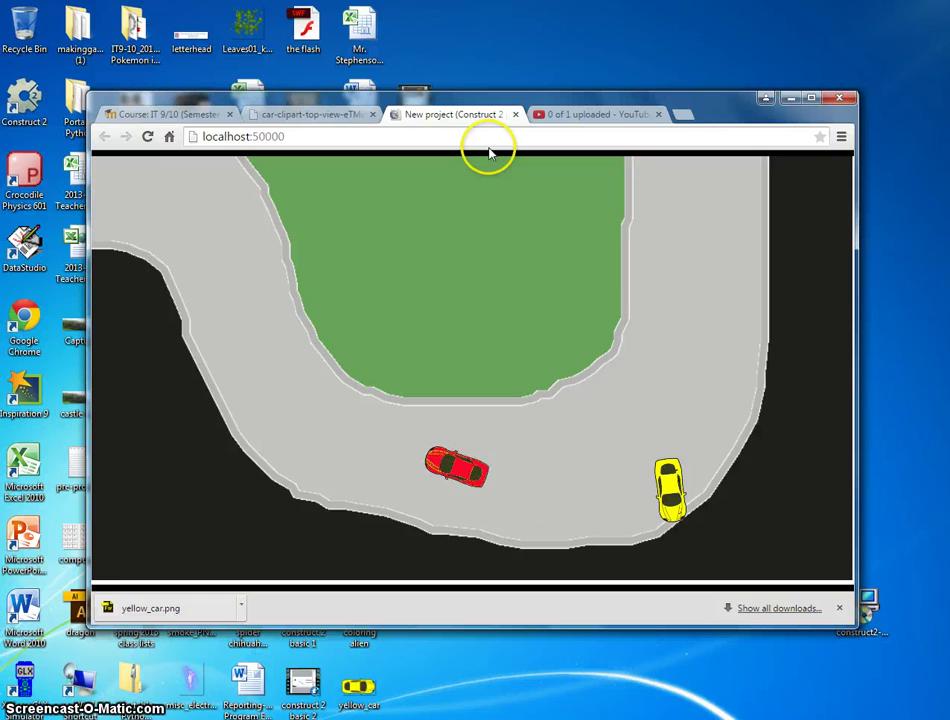
Test-drive the car along the track in the running browser preview
key(Right)
key(Left)
key(Up)
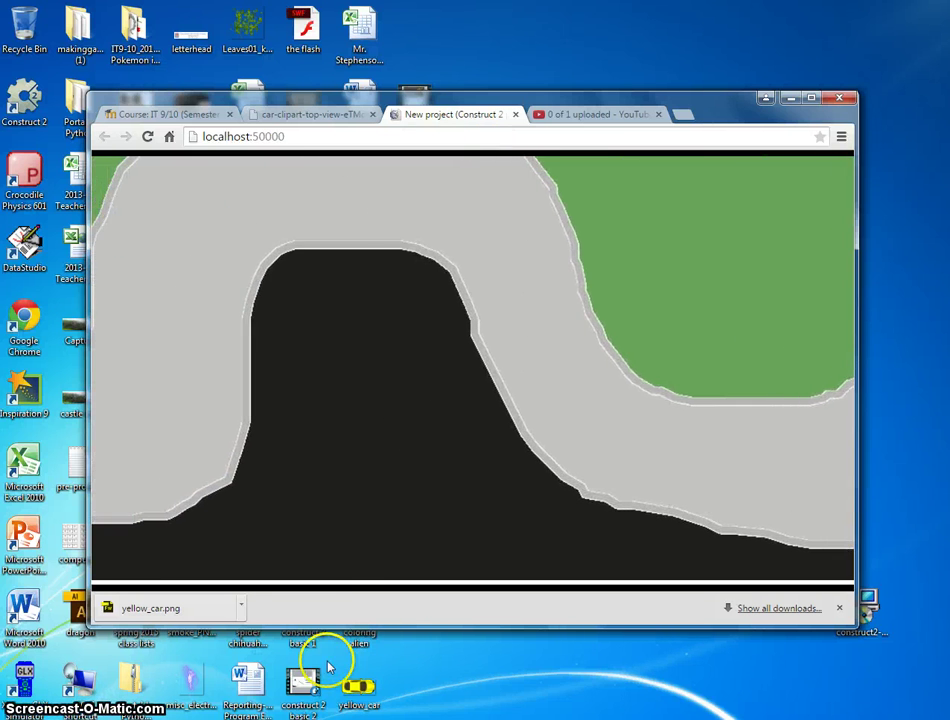
Switch to Construct 2, open Layout 1 and display the project properties
click(298, 719)
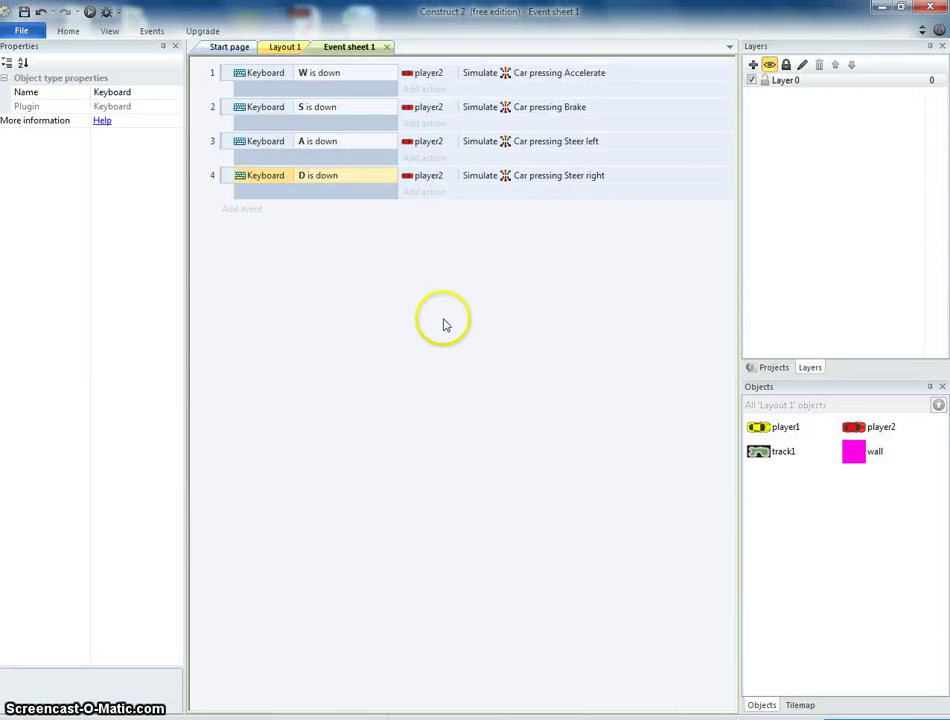
click(285, 47)
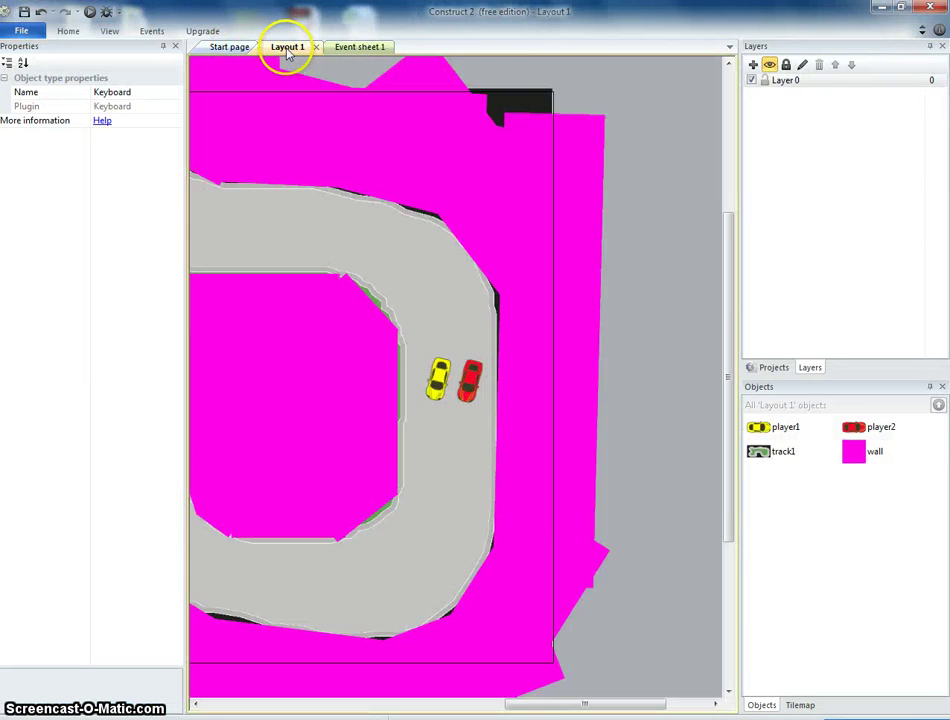
click(696, 174)
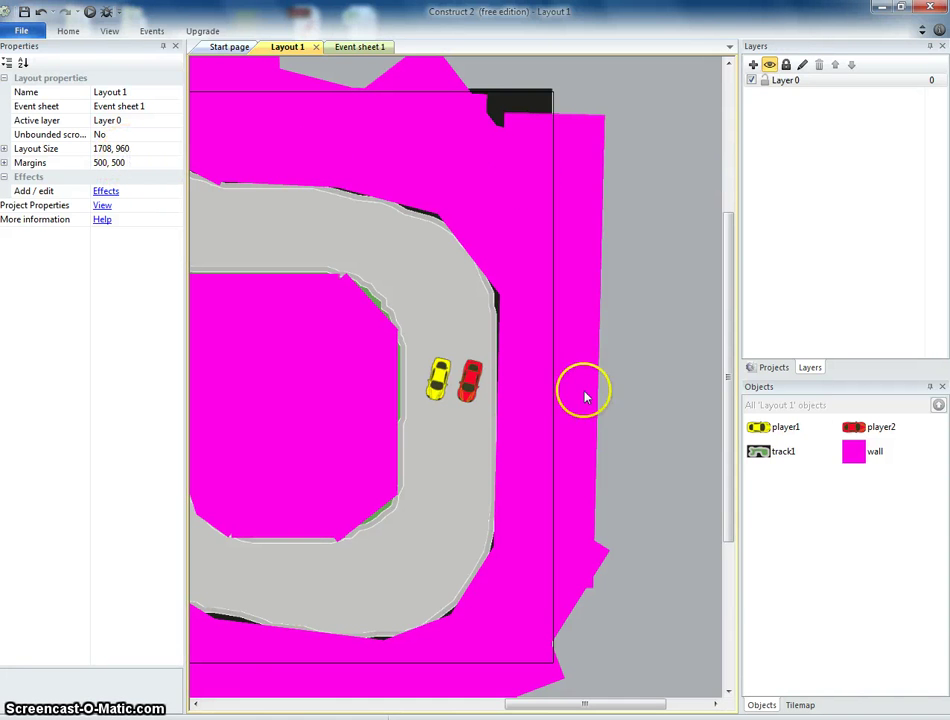
drag(537, 712, 325, 690)
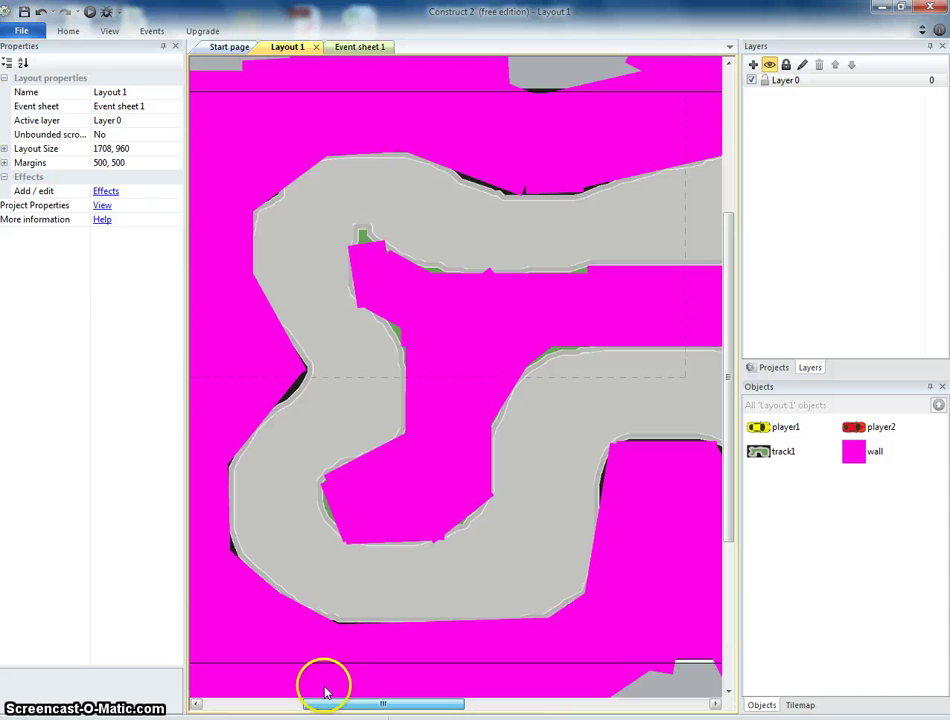
click(102, 206)
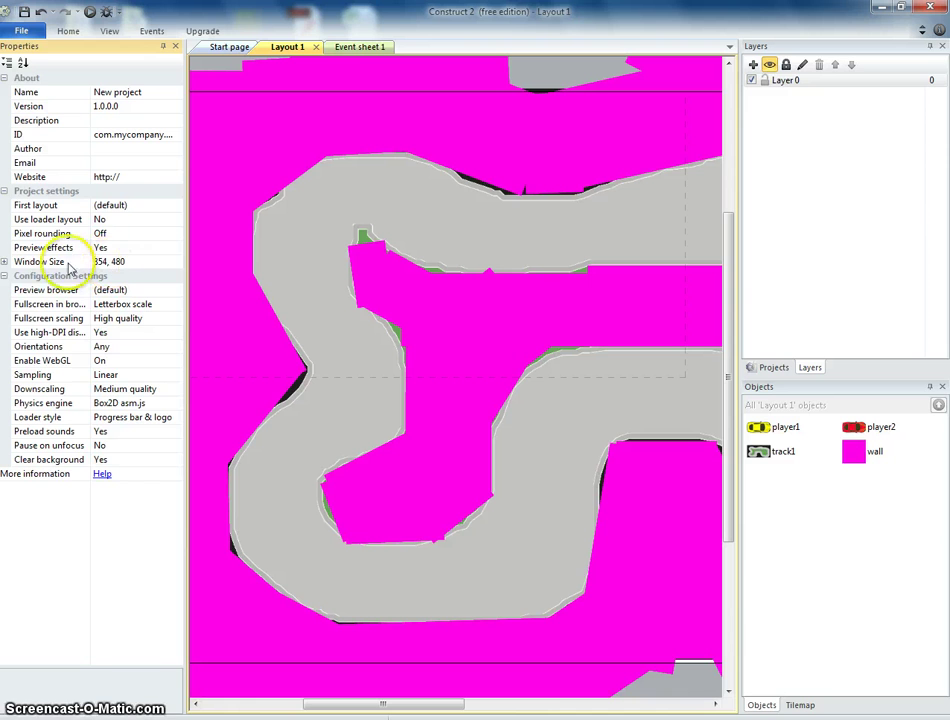
Try a project window size of 900, 600 and test-drive the yellow car in the preview
click(118, 260)
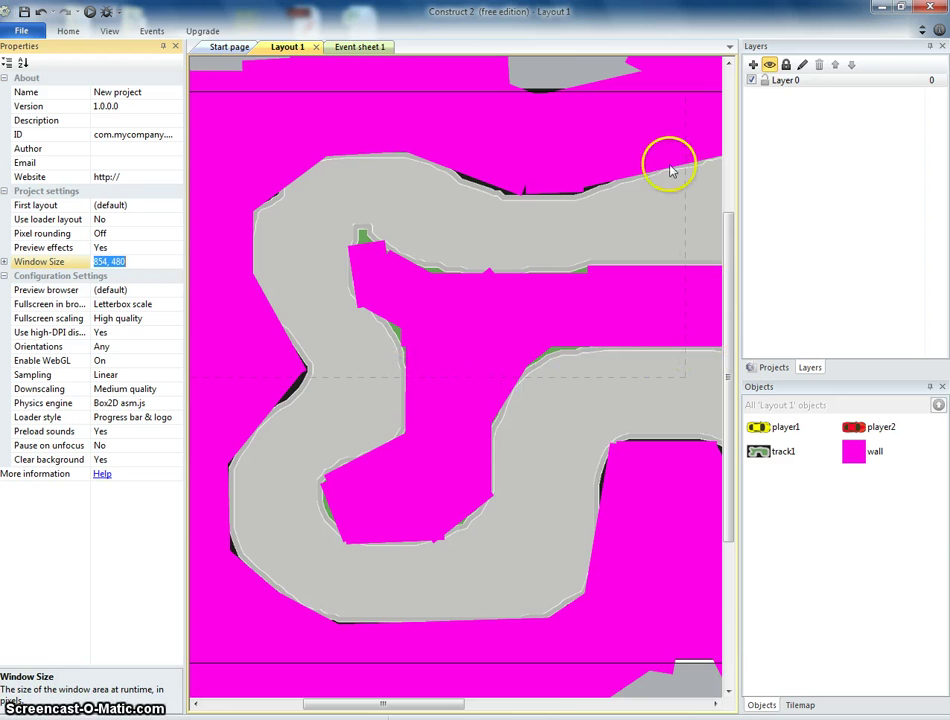
click(157, 263)
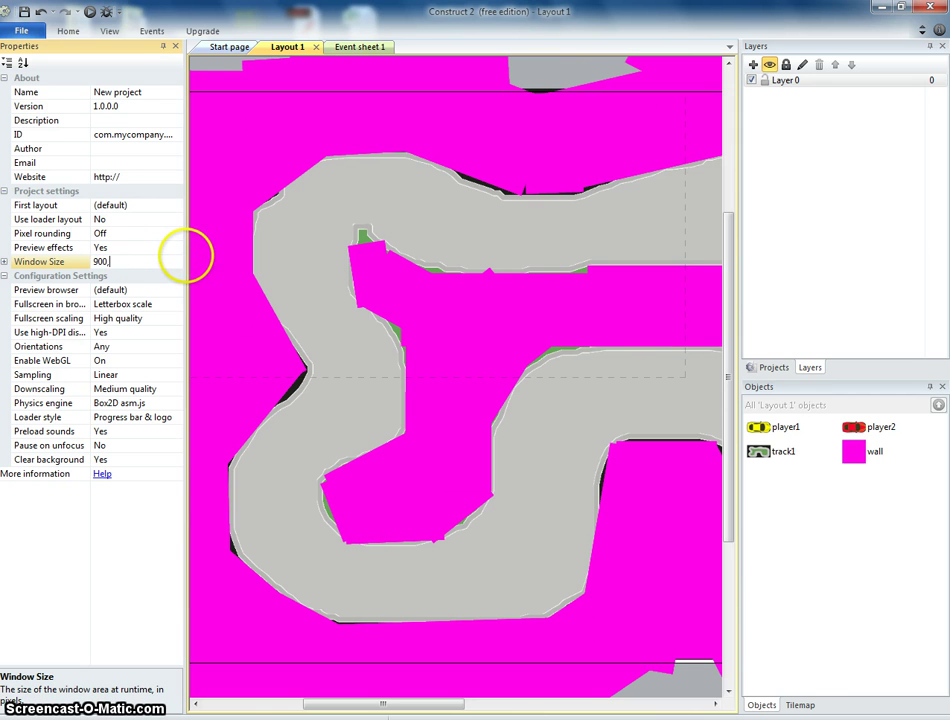
click(90, 12)
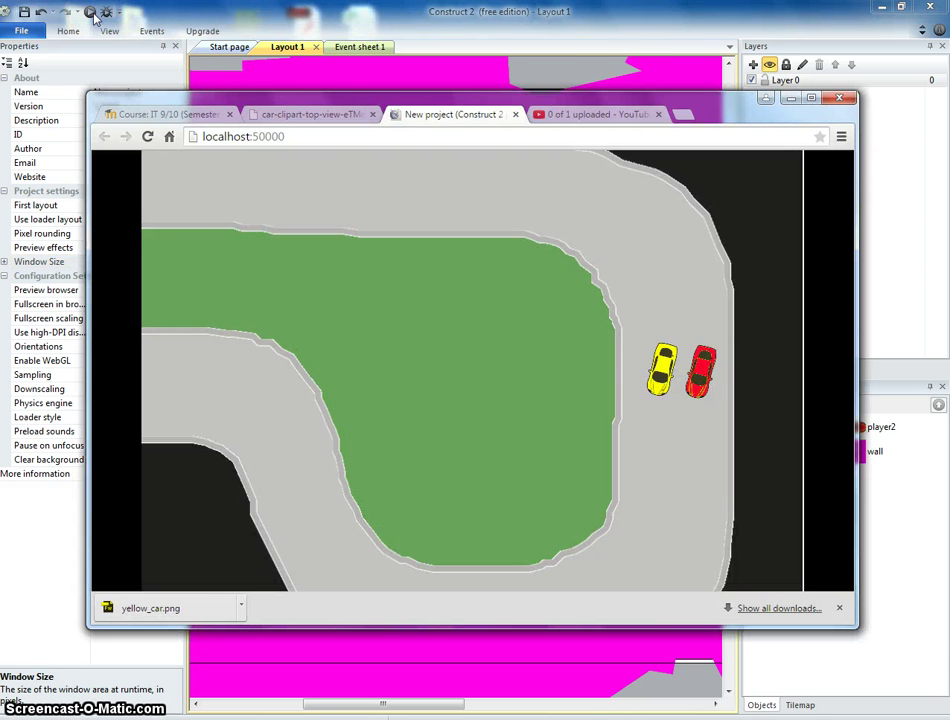
key(Up)
key(Left)
key(Right)
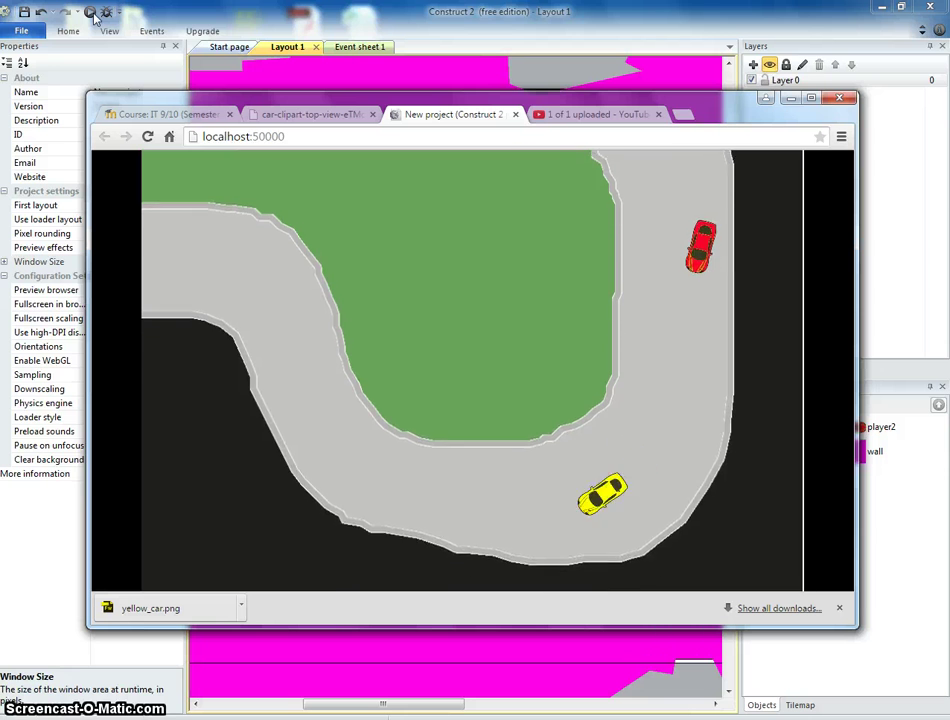
key(Right)
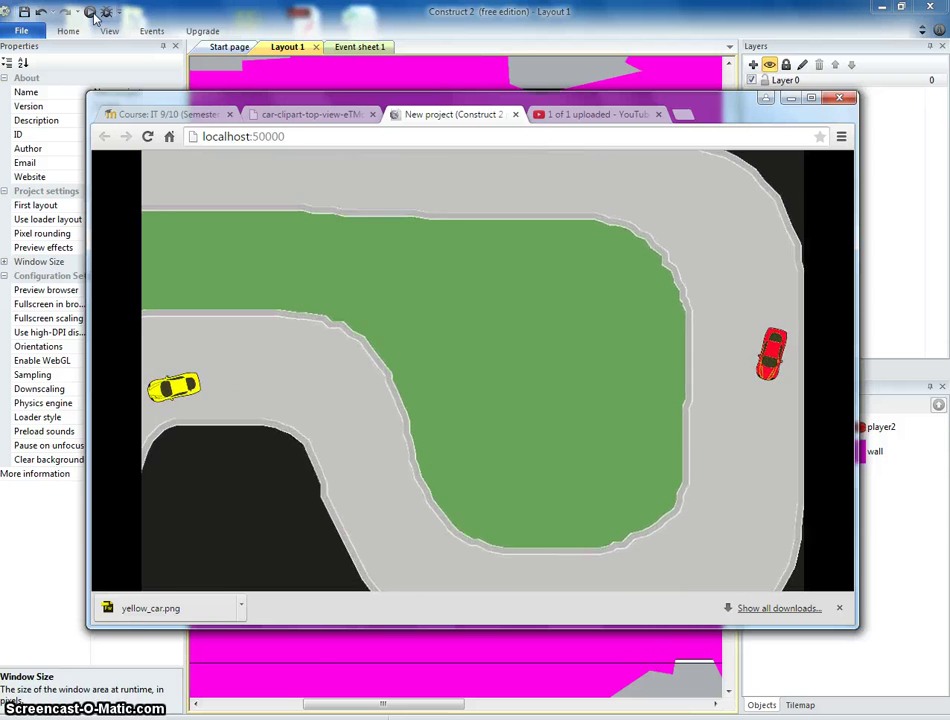
key(Up)
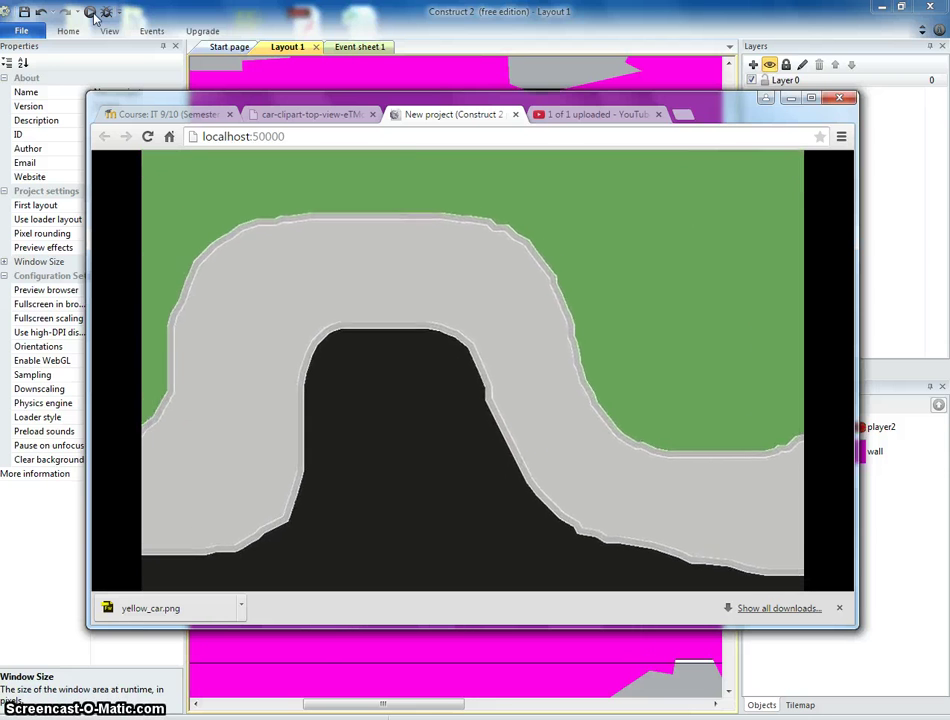
click(240, 8)
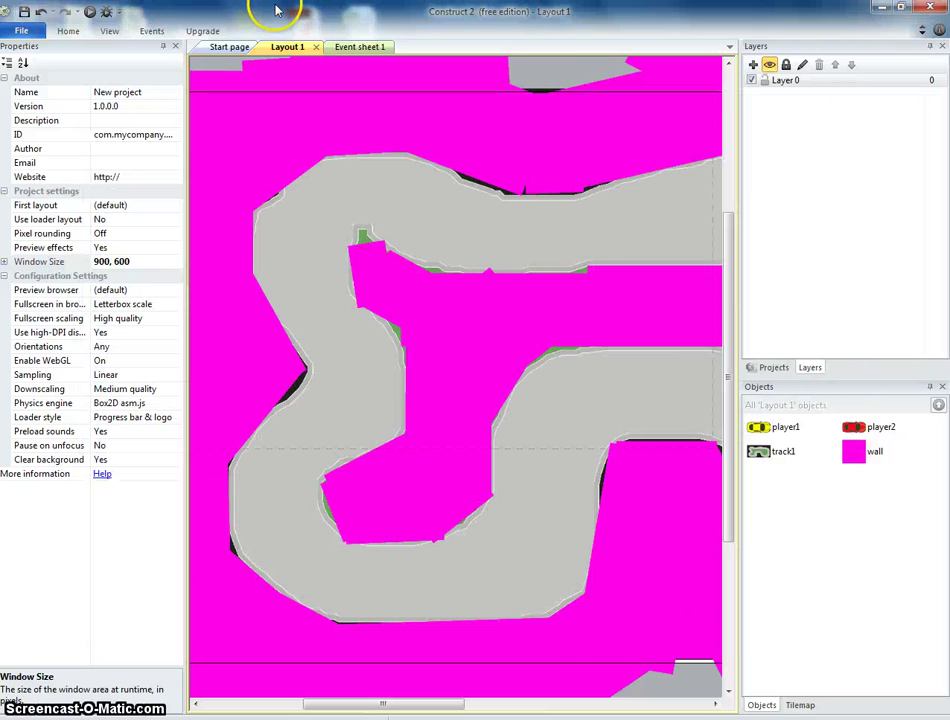
Try a project window size of 1200, 800 and preview how much of the track fits
click(117, 258)
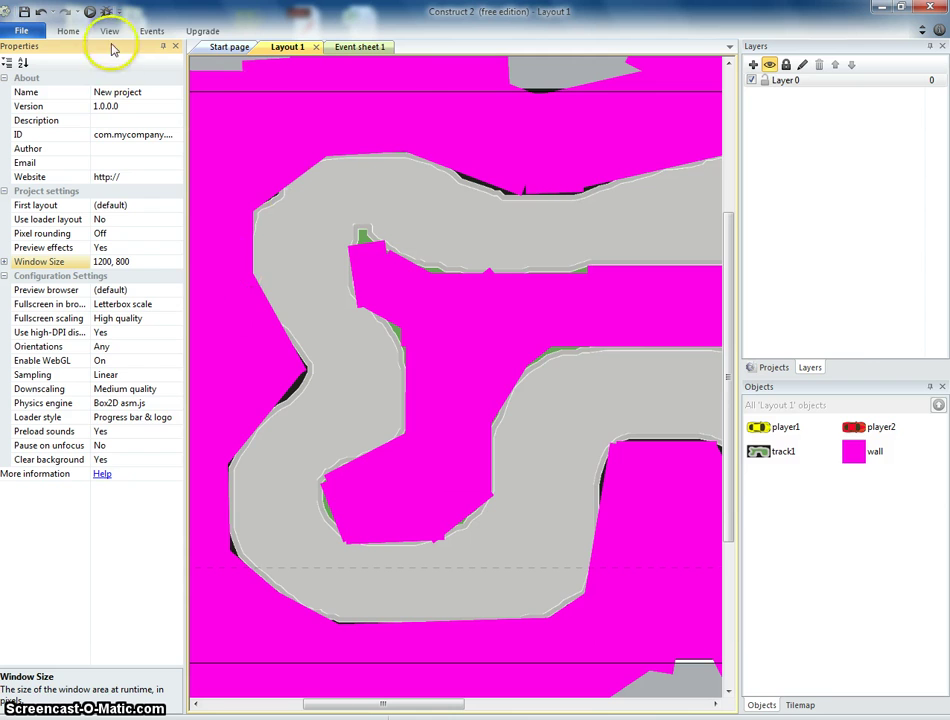
click(90, 13)
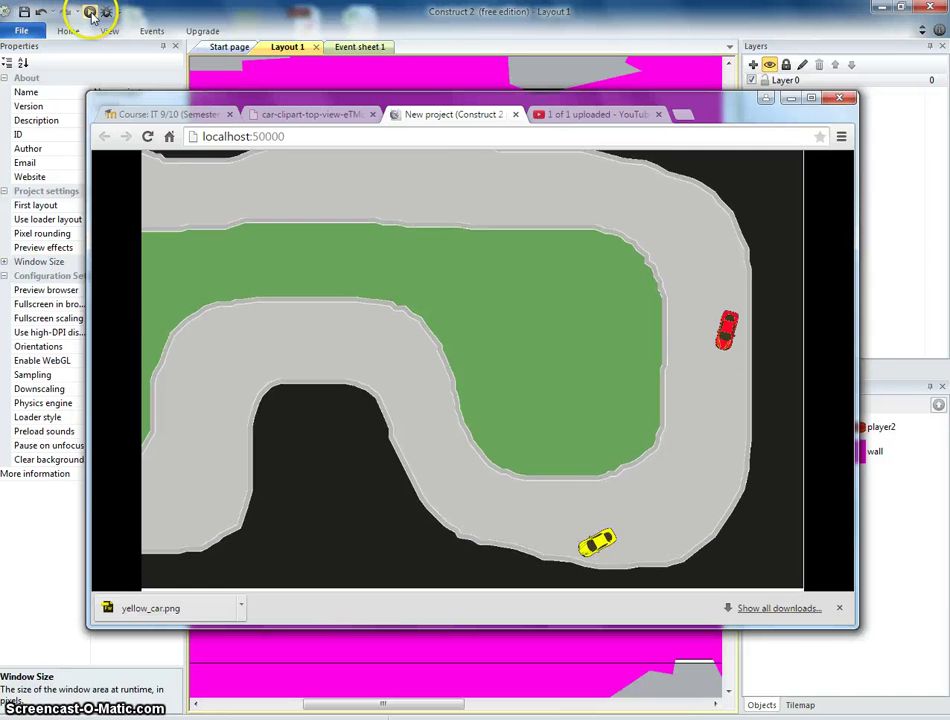
click(244, 11)
Set the project window size to 1400, 900 and run the layout preview
click(123, 260)
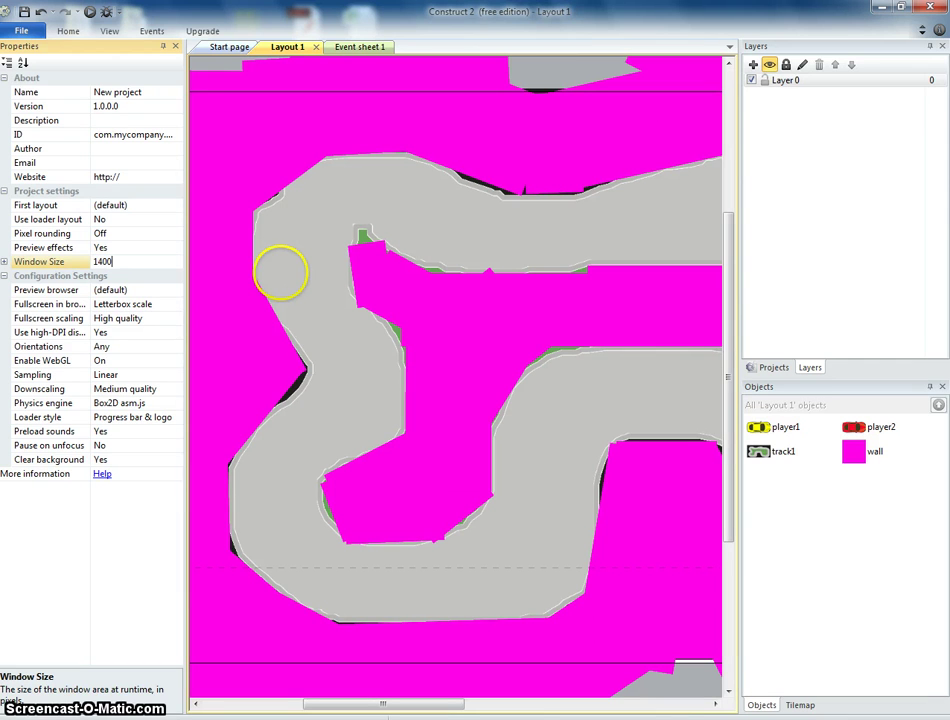
text(1400, 900)
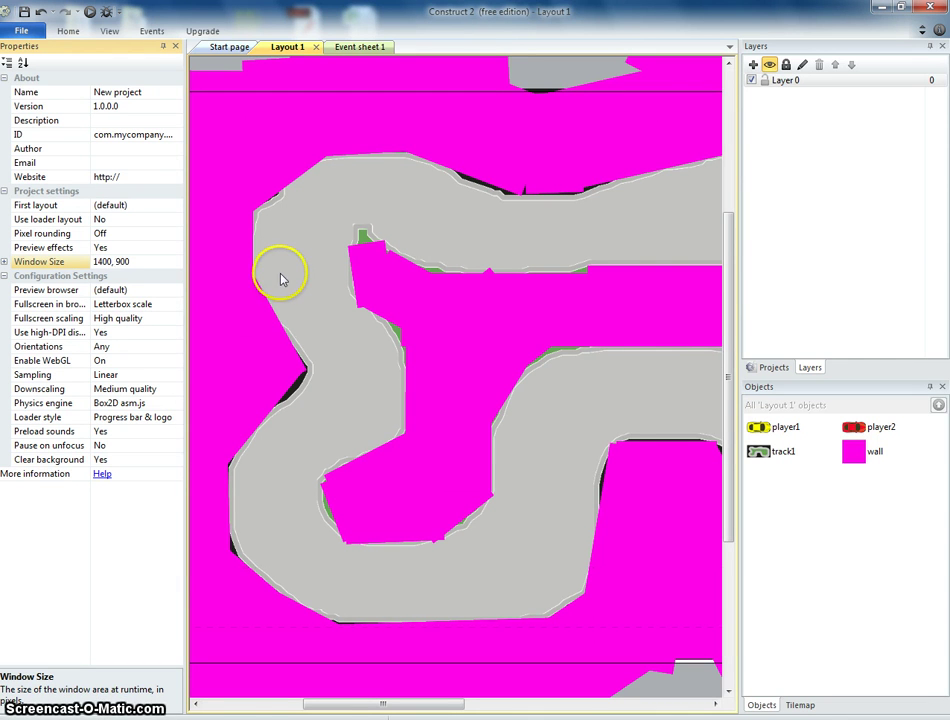
click(89, 12)
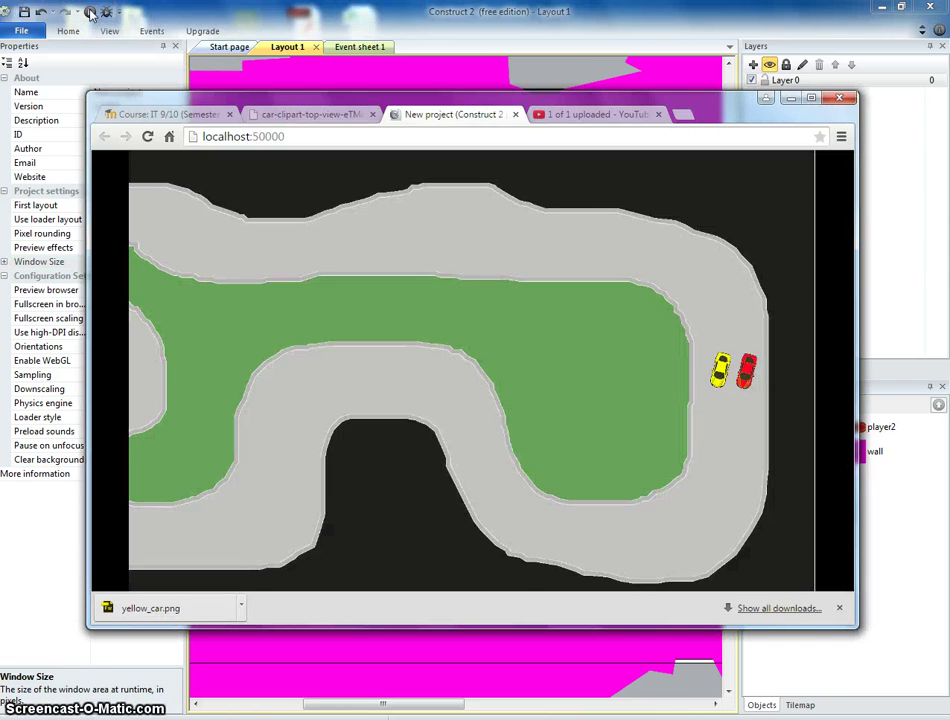
Drive the yellow car around the track to check the view, then return to the layout editor
key(Up)
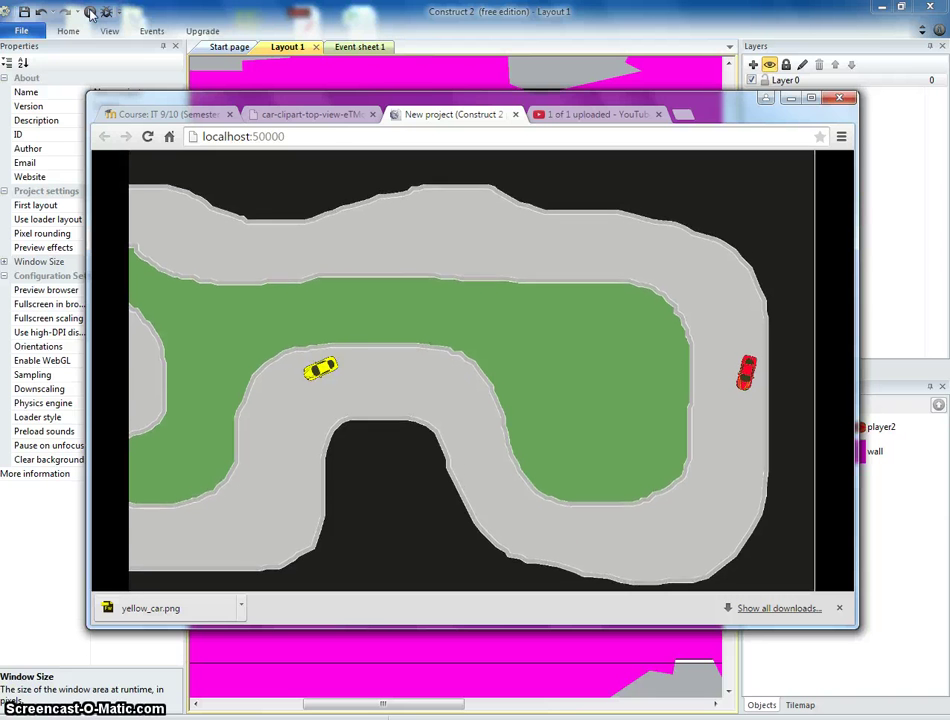
key(Right)
key(Right)
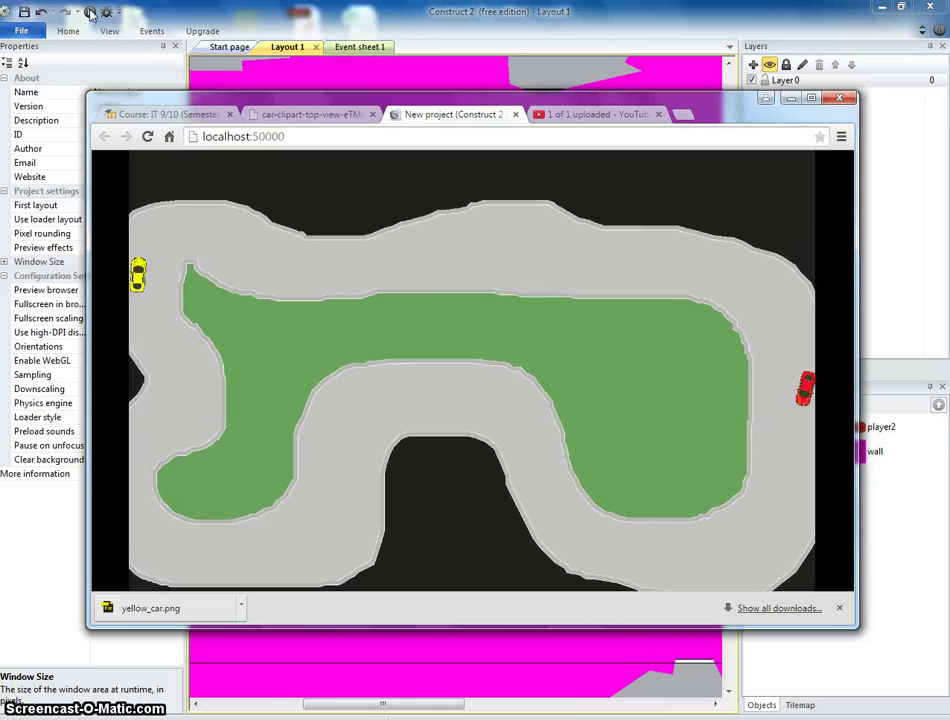
key(Right)
key(Right)
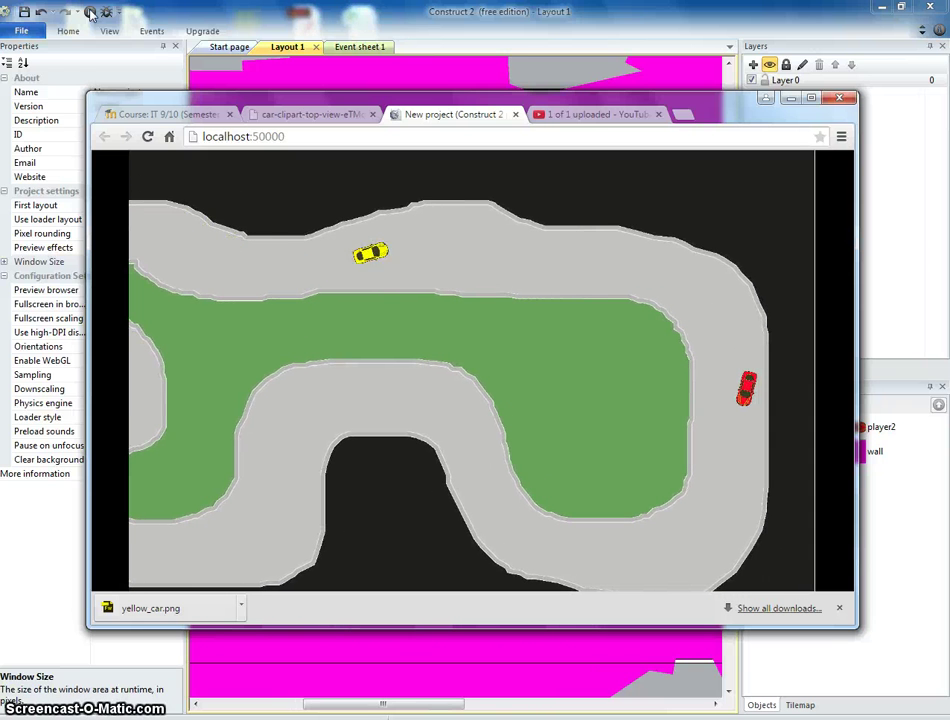
key(Right)
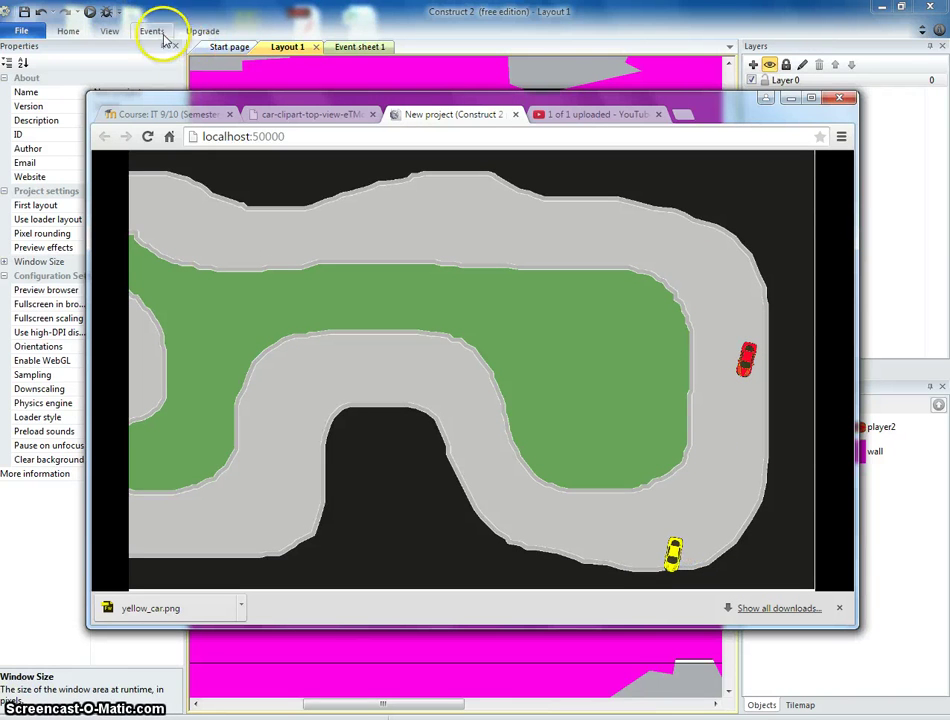
click(335, 30)
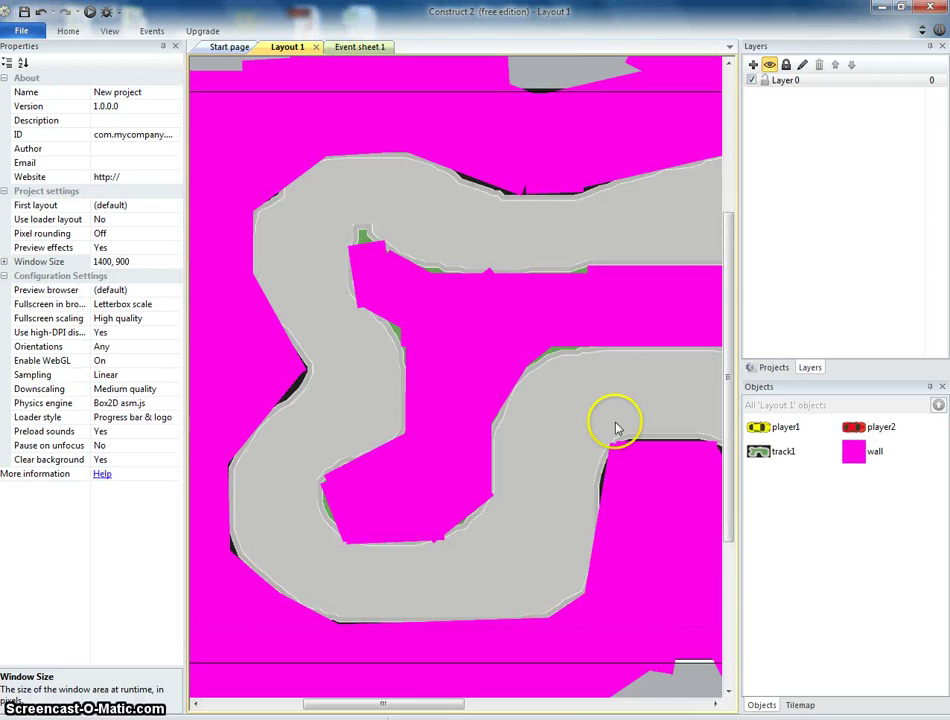
Add the Solid behavior to the yellow player1 car
drag(437, 708, 636, 706)
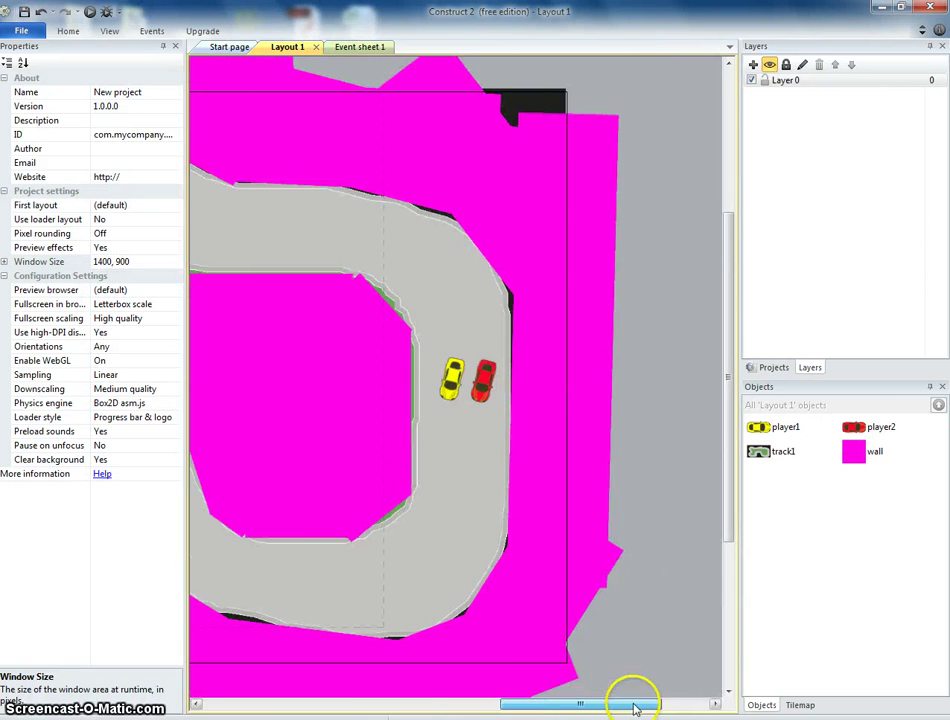
click(453, 378)
click(112, 445)
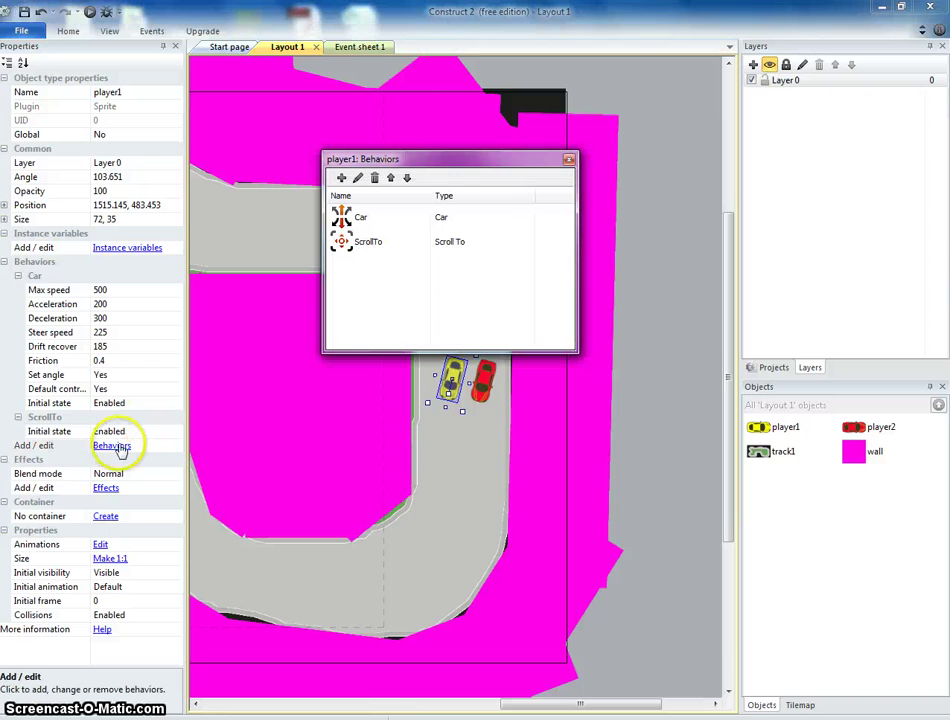
click(341, 178)
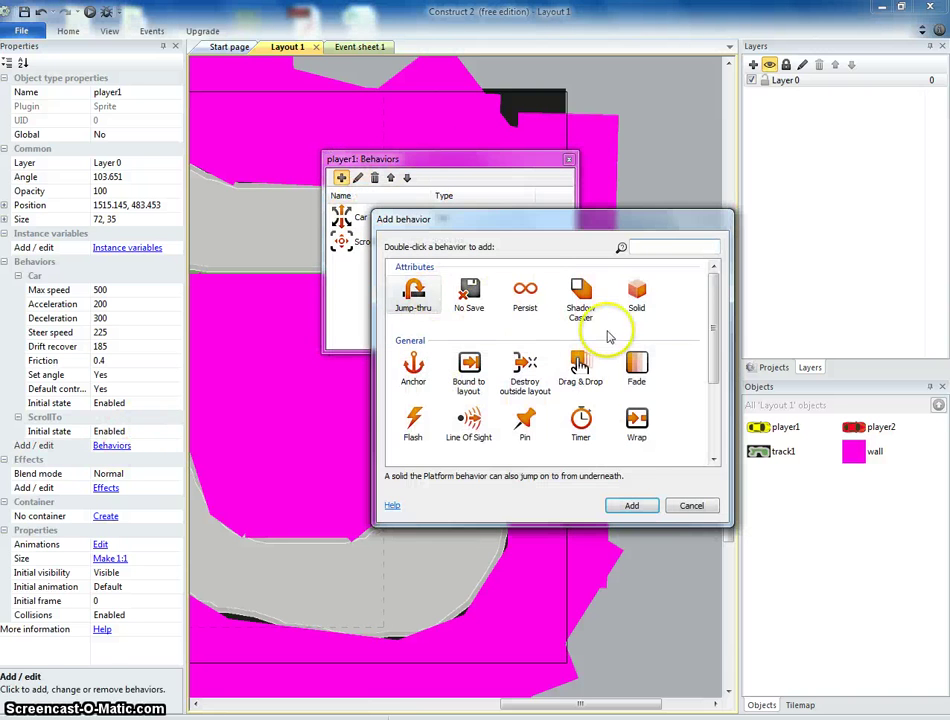
double_click(692, 292)
click(569, 159)
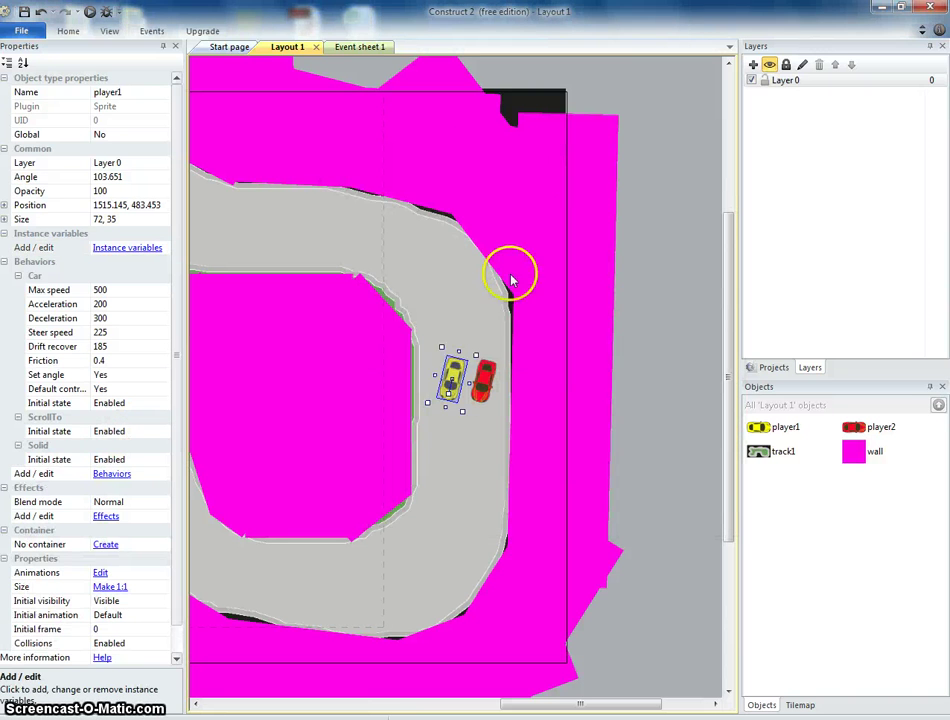
Add the Solid behavior to the red player2 car
click(486, 384)
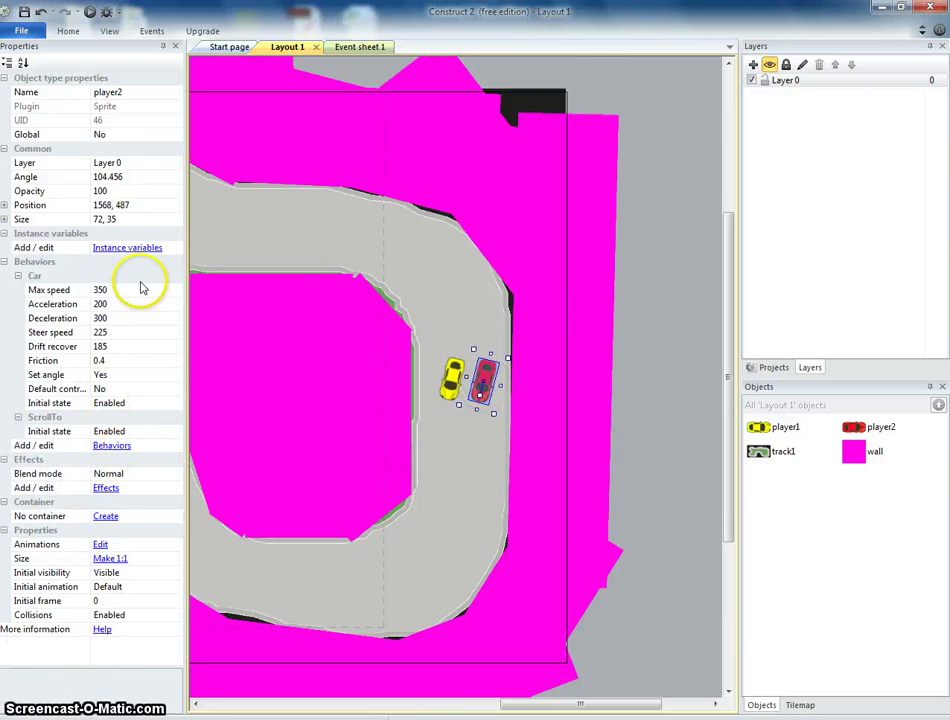
click(125, 446)
click(366, 95)
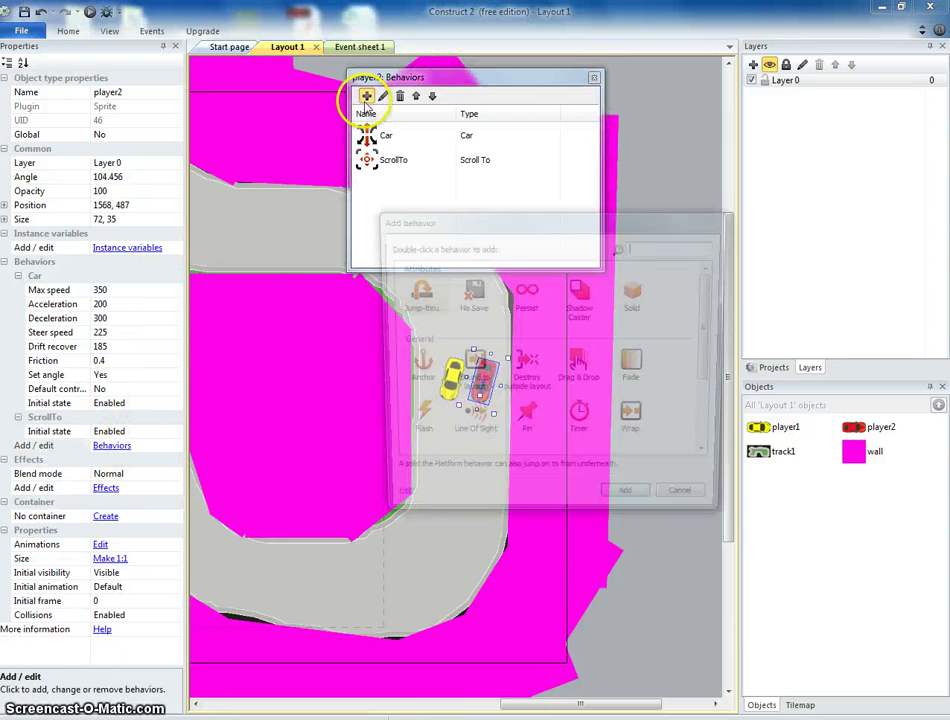
double_click(636, 295)
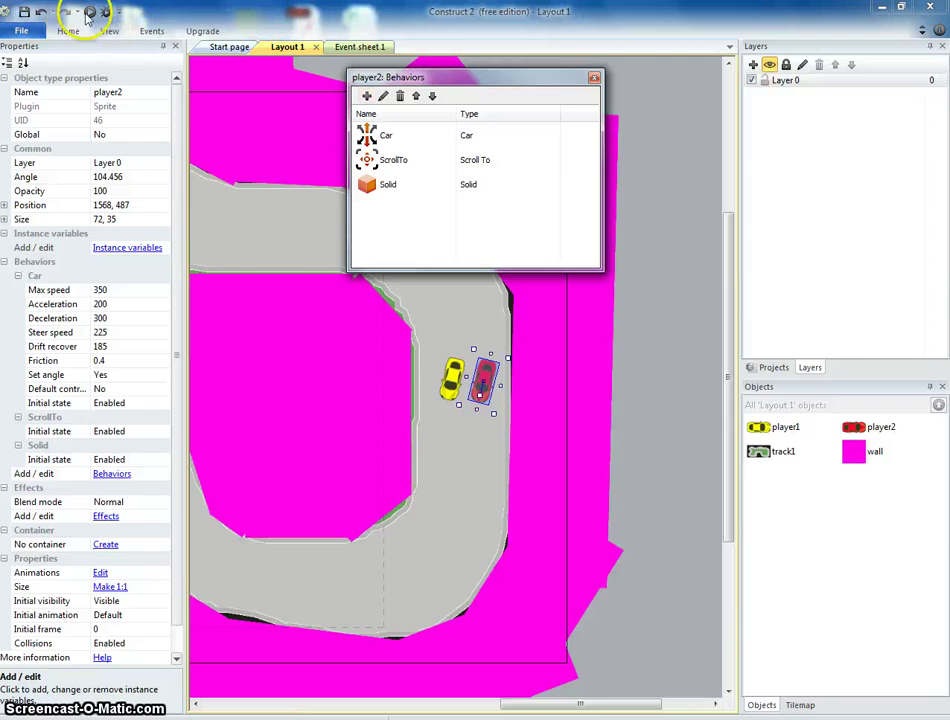
Run the layout preview and drive both cars along the track to test how they collide
click(89, 13)
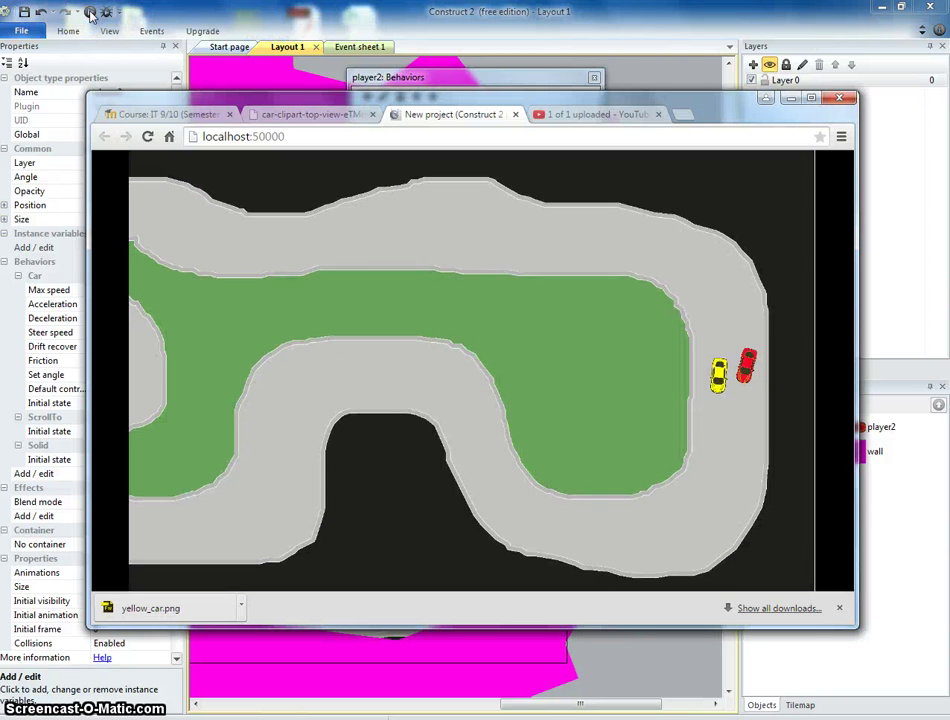
key(Up)
key(Right)
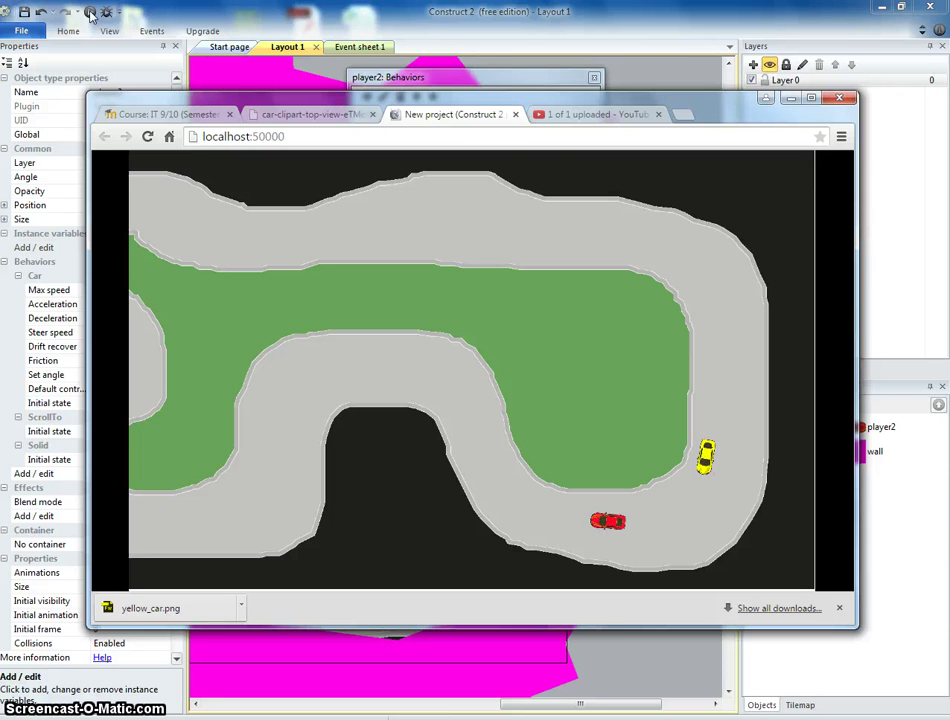
key(Up)
key(Right)
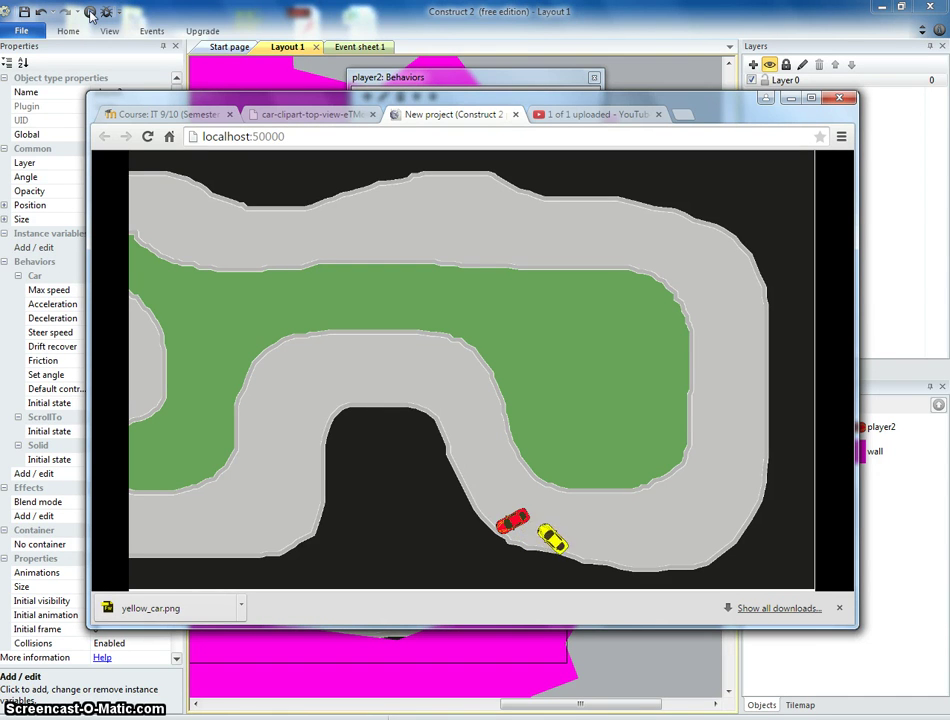
key(Up)
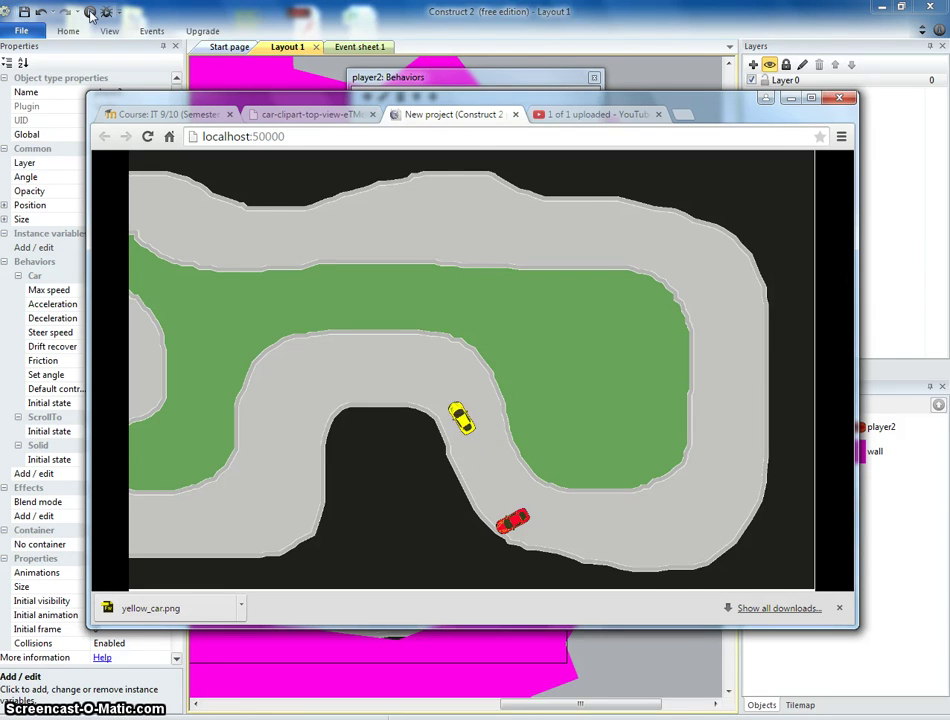
key(Up)
key(Left)
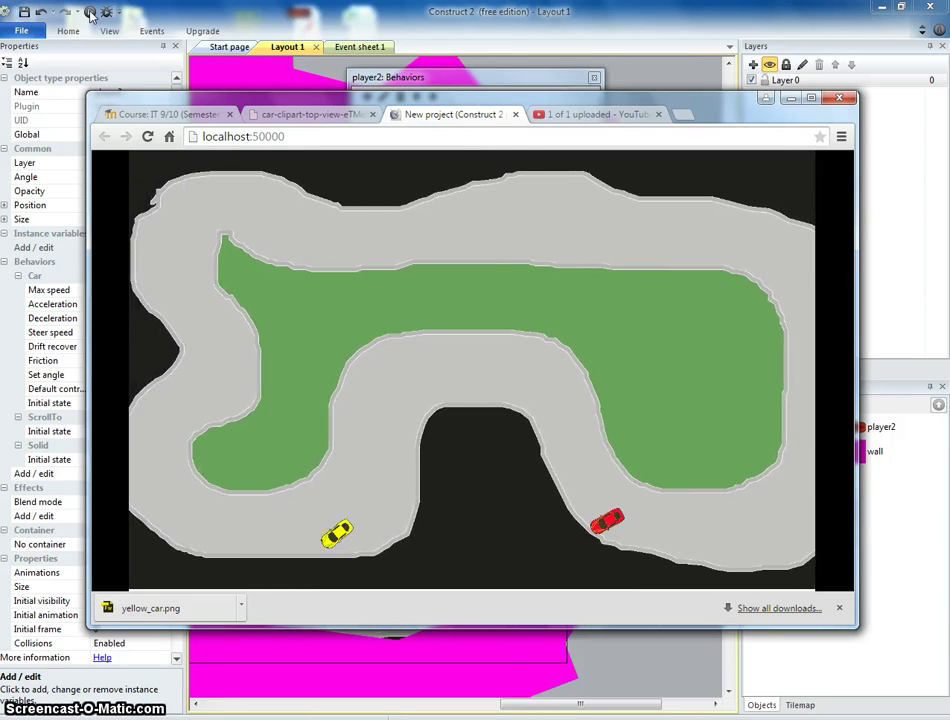
Drive the yellow car through the western bends of the track in the preview and return to the layout editor
key(Up)
key(Right)
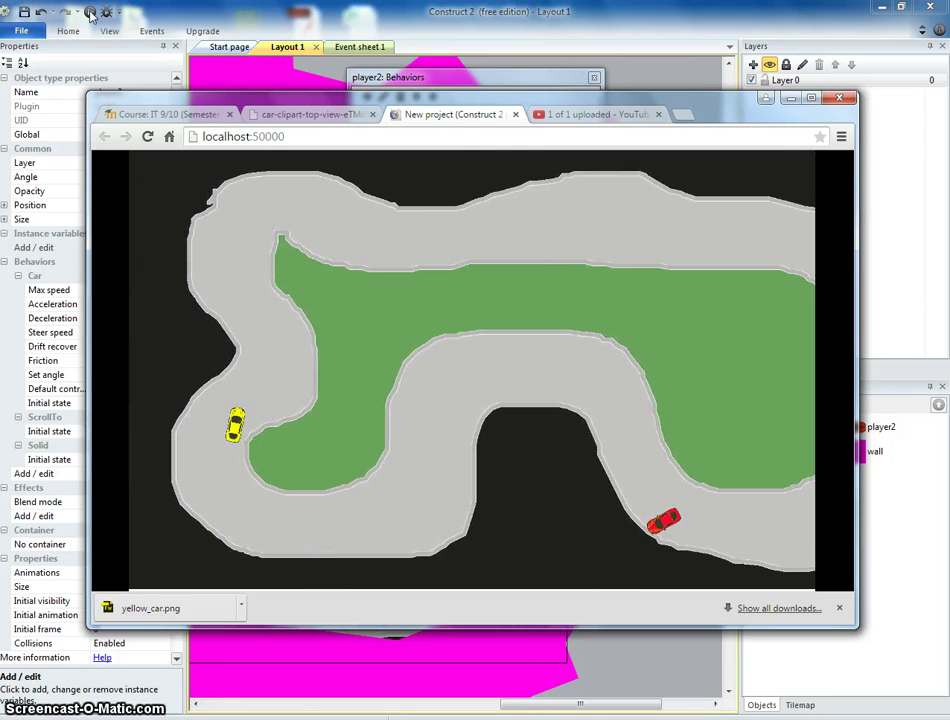
key(Up)
click(473, 10)
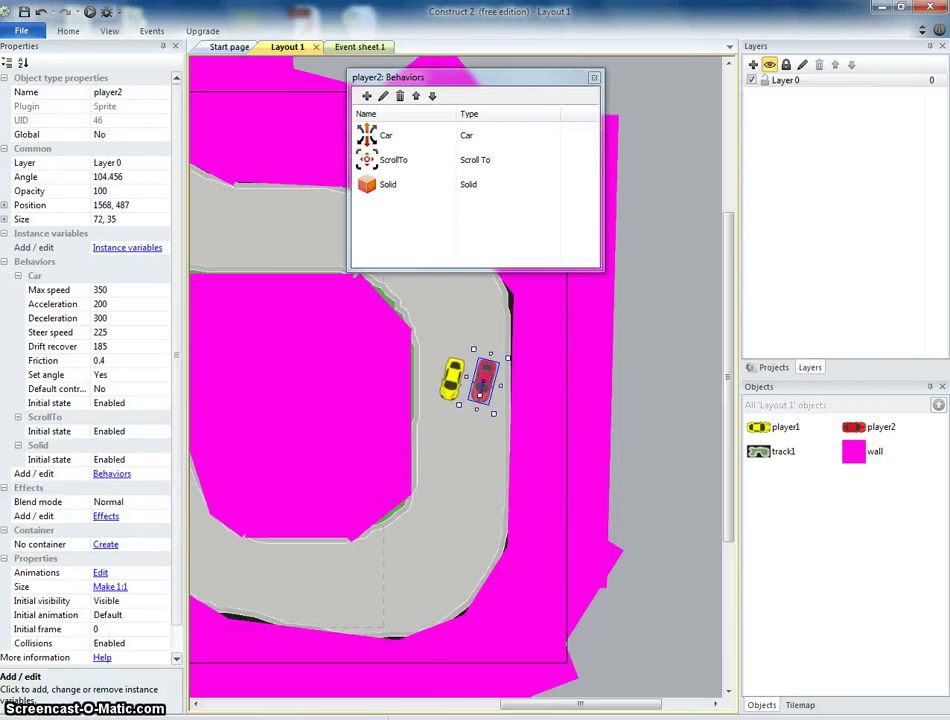
Insert a new Sprite object on the eastern stretch of the track, just below the two cars
drag(555, 711, 530, 706)
double_click(706, 512)
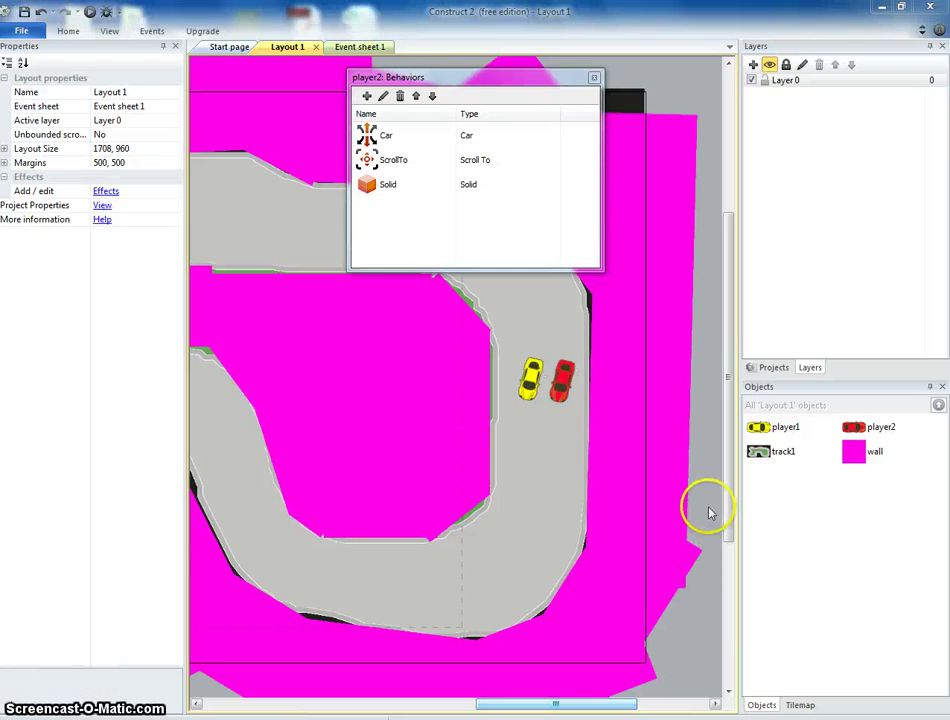
double_click(496, 322)
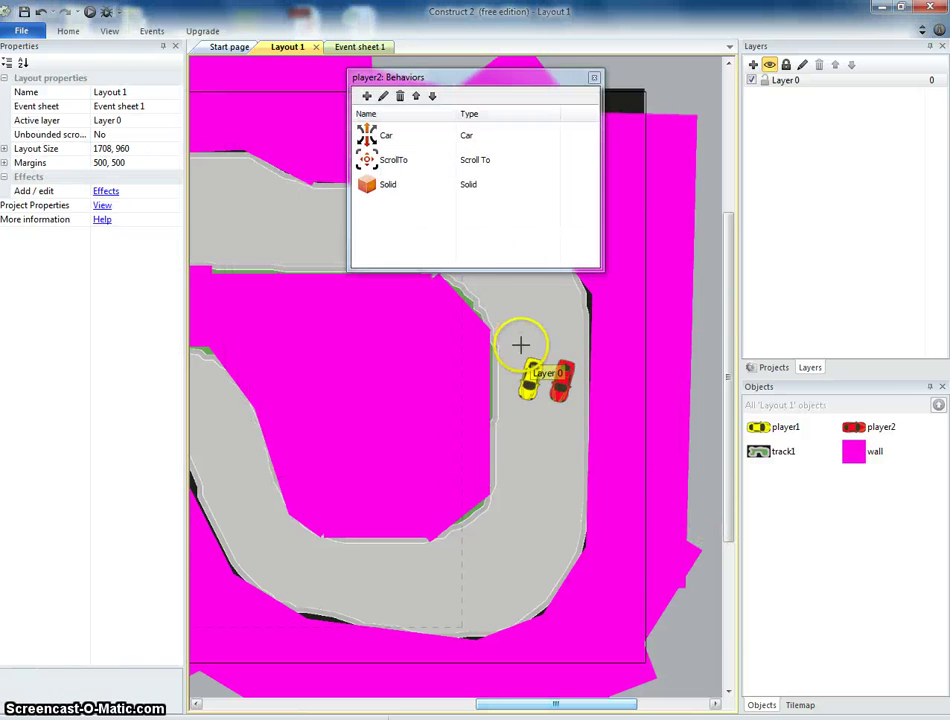
click(533, 445)
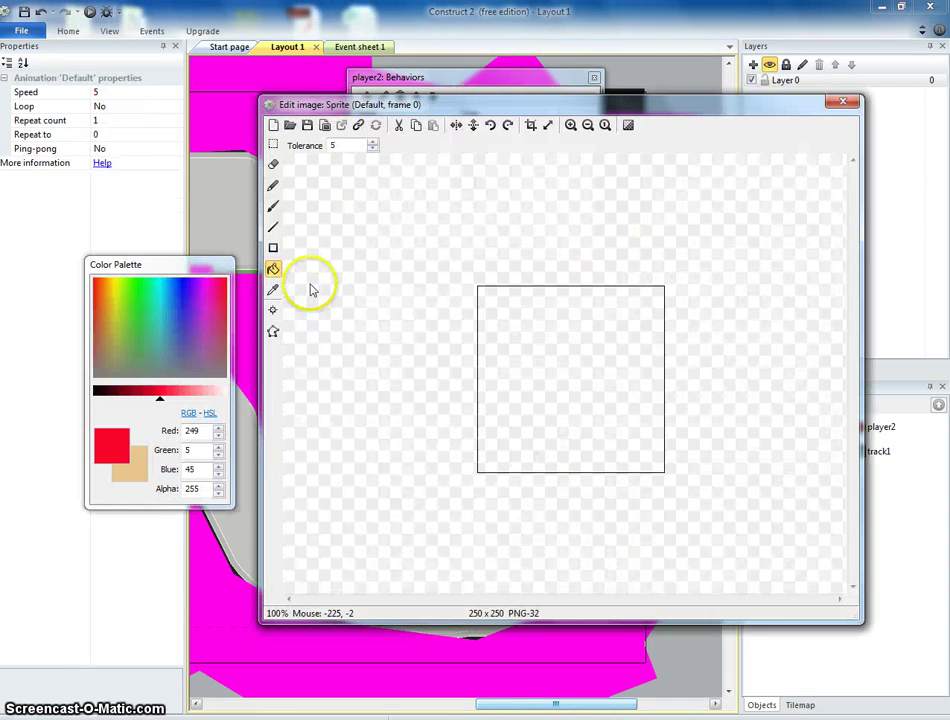
Paint two diagonally opposite quarters of the 250 x 250 sprite image as solid black rectangles
drag(106, 388, 93, 388)
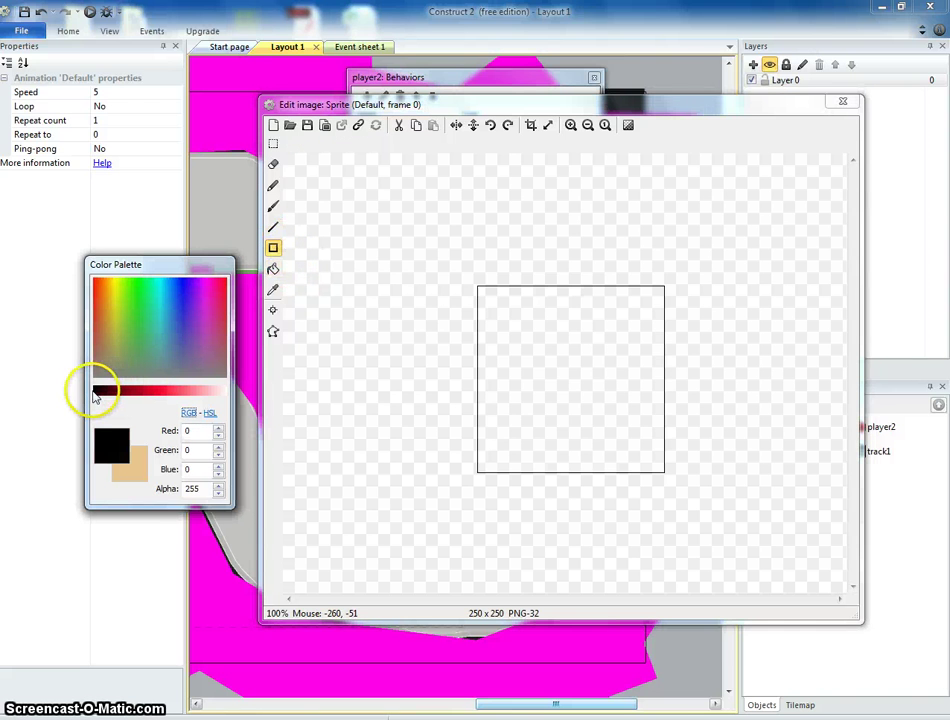
drag(466, 267, 573, 384)
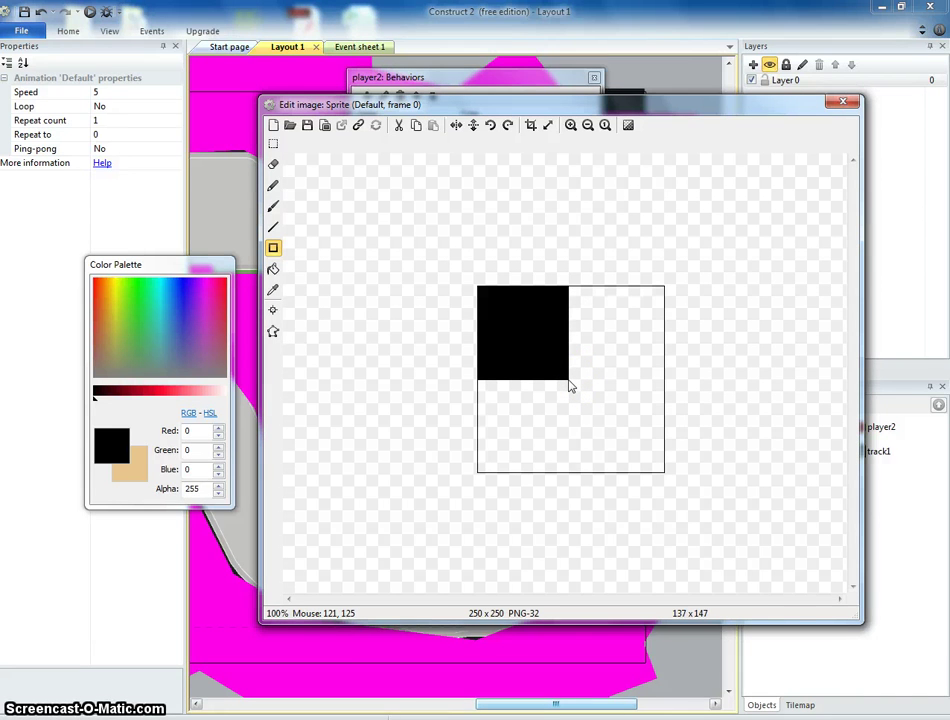
drag(571, 387, 700, 502)
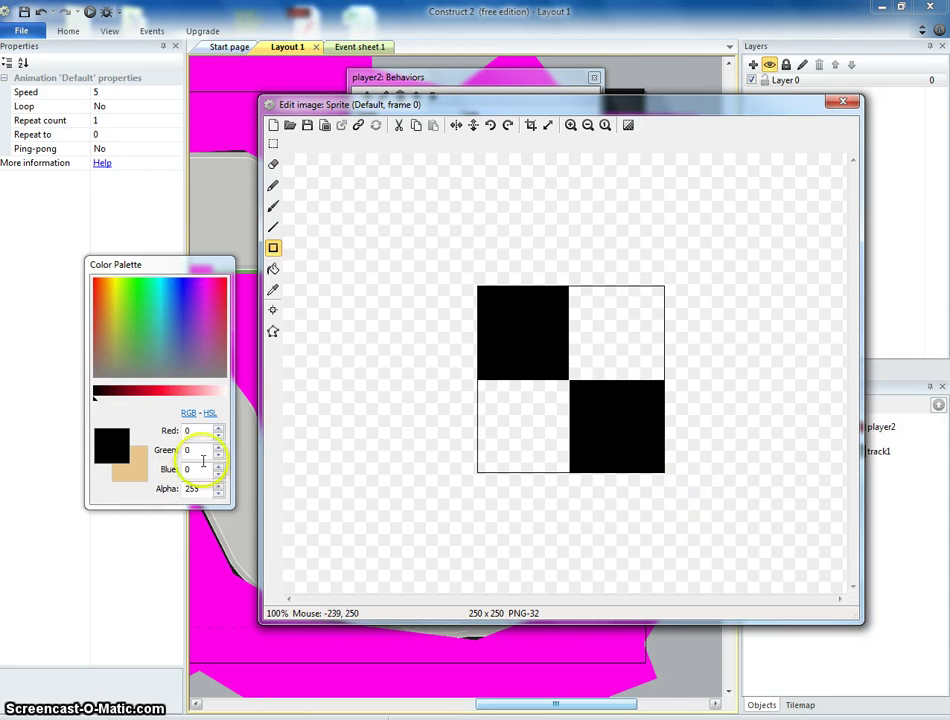
Fill the two empty quarters of the sprite image with near-white to complete the checkered pattern, and close the image editor
click(273, 268)
drag(180, 393, 231, 397)
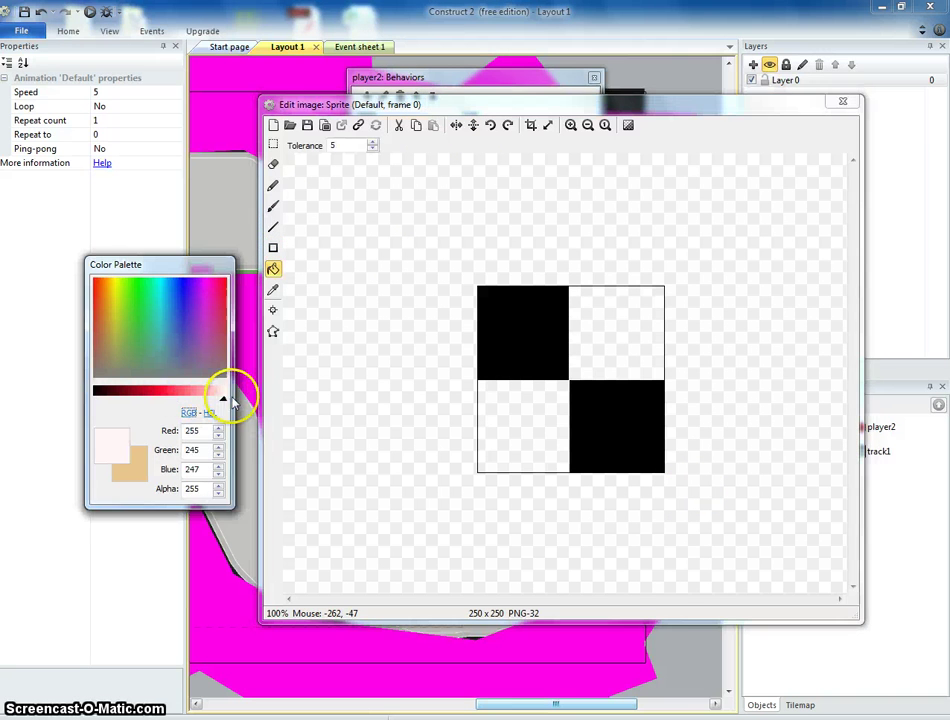
click(486, 420)
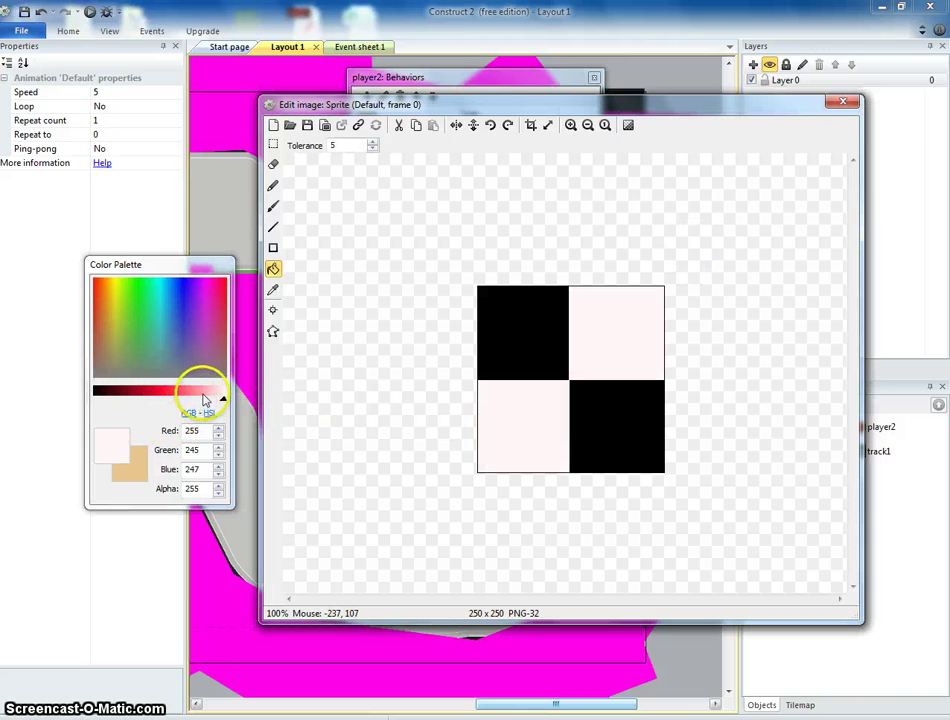
drag(223, 403, 240, 397)
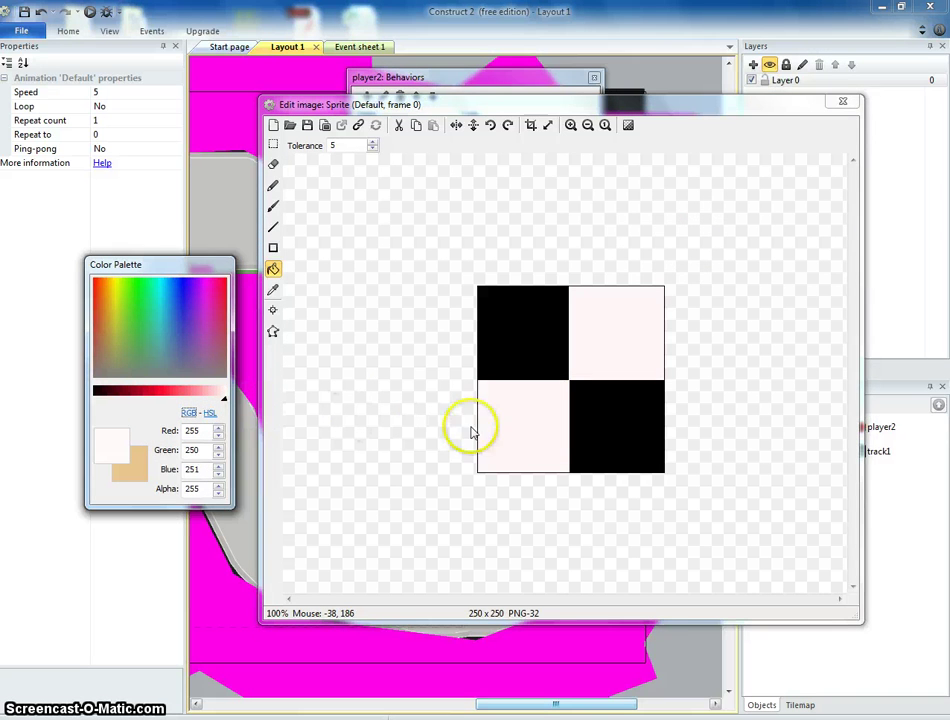
click(500, 432)
click(845, 102)
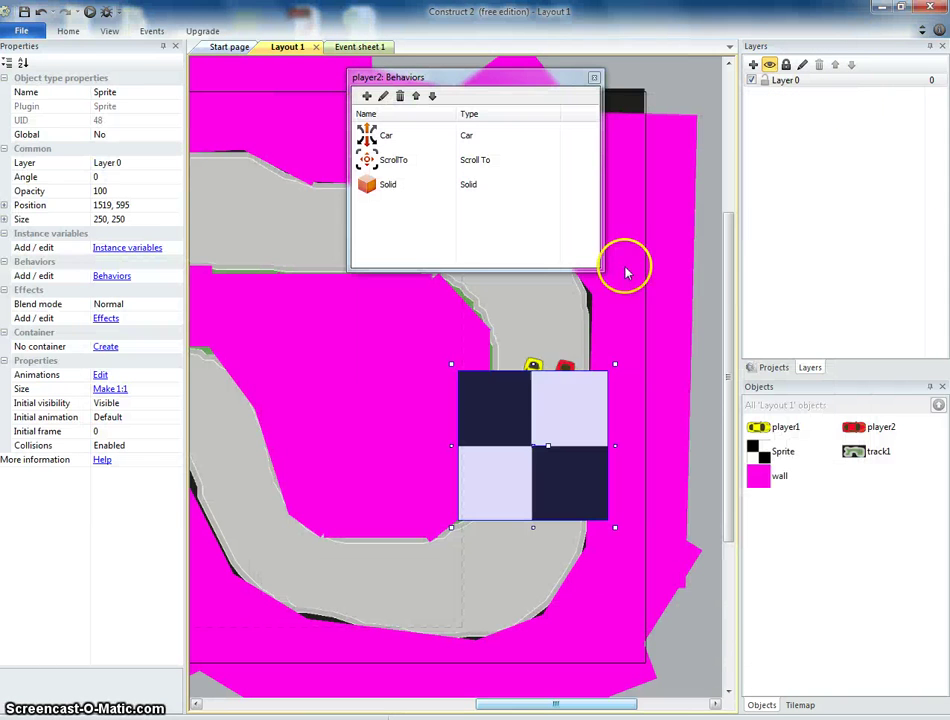
Flatten the checkered sprite to 168 x 12 across the track just below the cars and rename it finish
drag(533, 364, 598, 433)
click(708, 409)
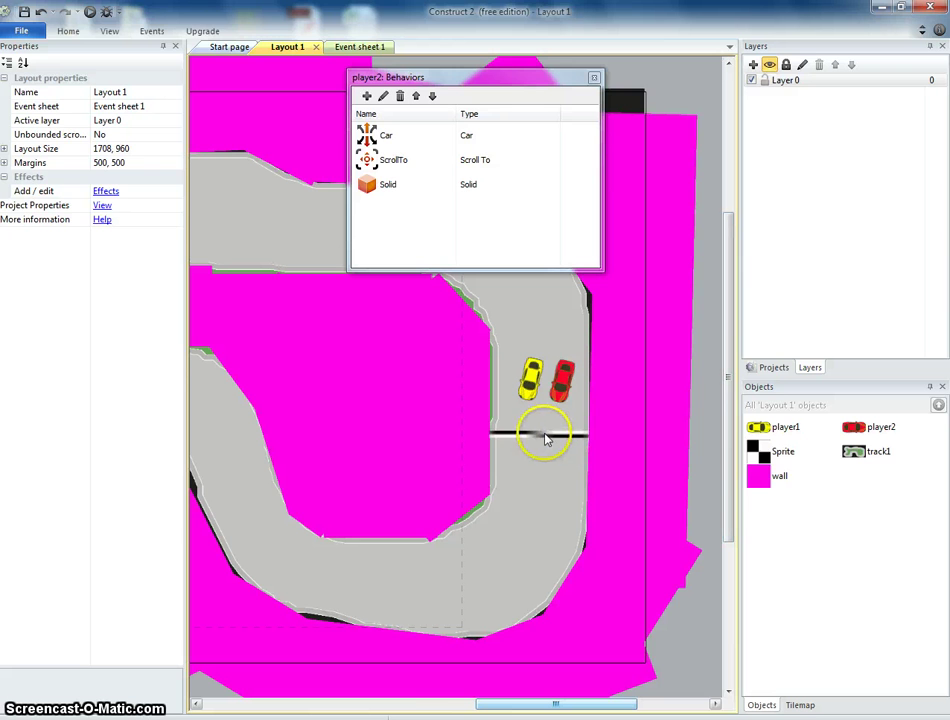
click(775, 455)
right_click(777, 455)
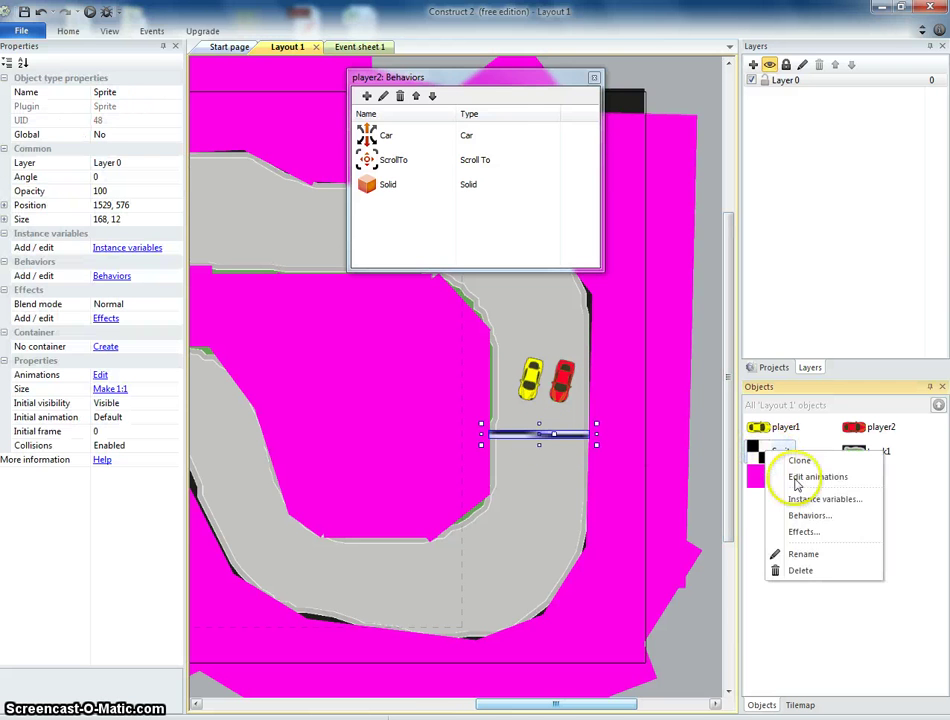
click(803, 555)
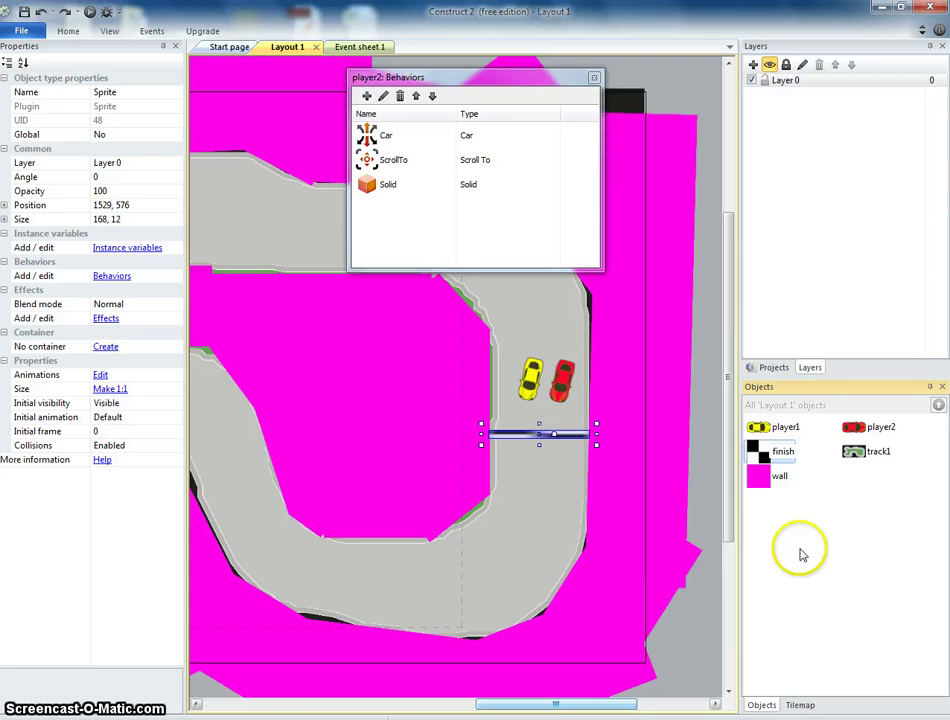
key(Return)
click(686, 684)
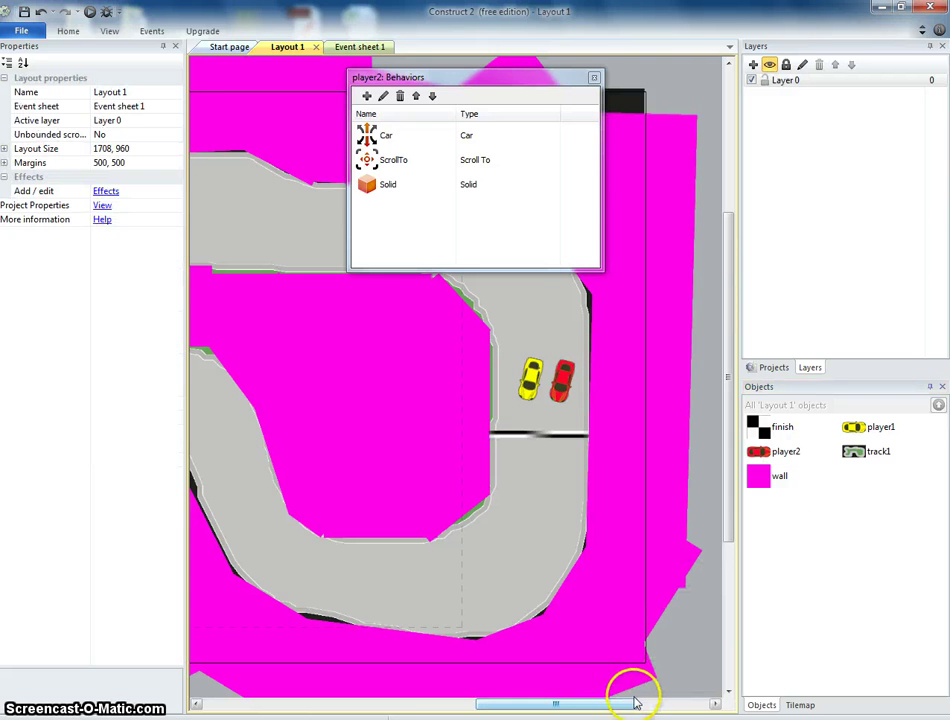
Insert another Sprite object over the narrow western section of the track, opposite the finish line
mouse_move(620, 707)
mouse_down()
mouse_move(573, 706)
mouse_move(603, 708)
mouse_up()
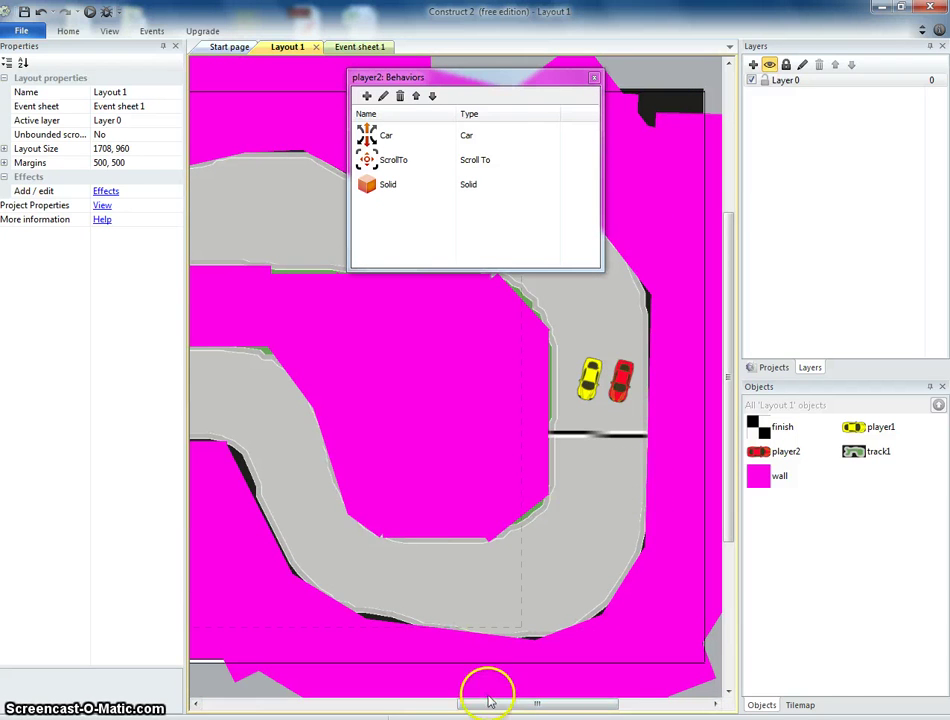
drag(537, 706, 460, 706)
ctrl+scroll(470, 686, down, 4)
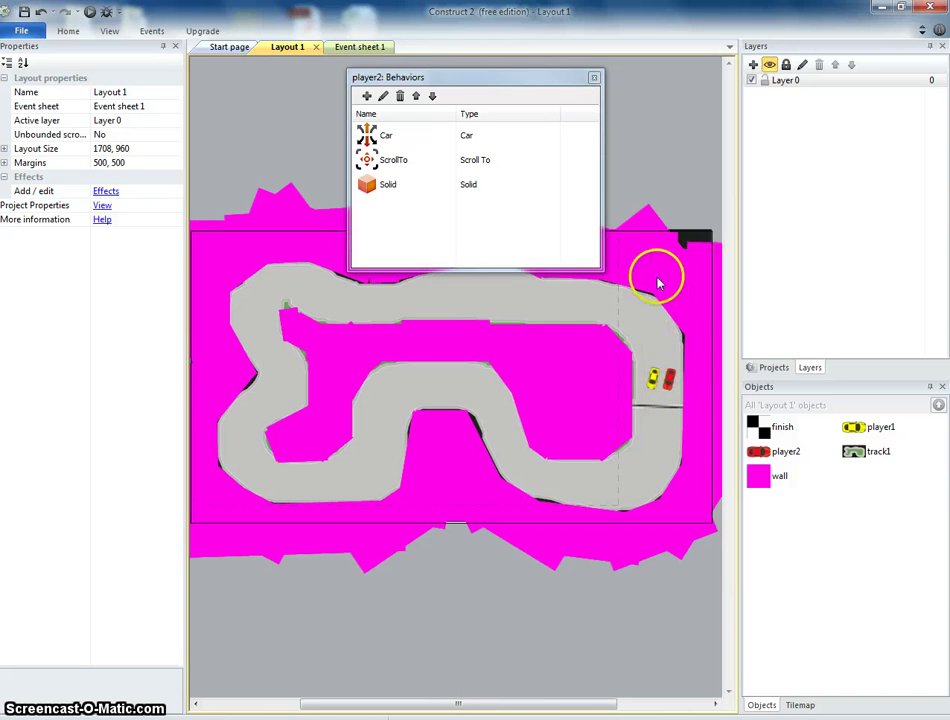
double_click(469, 609)
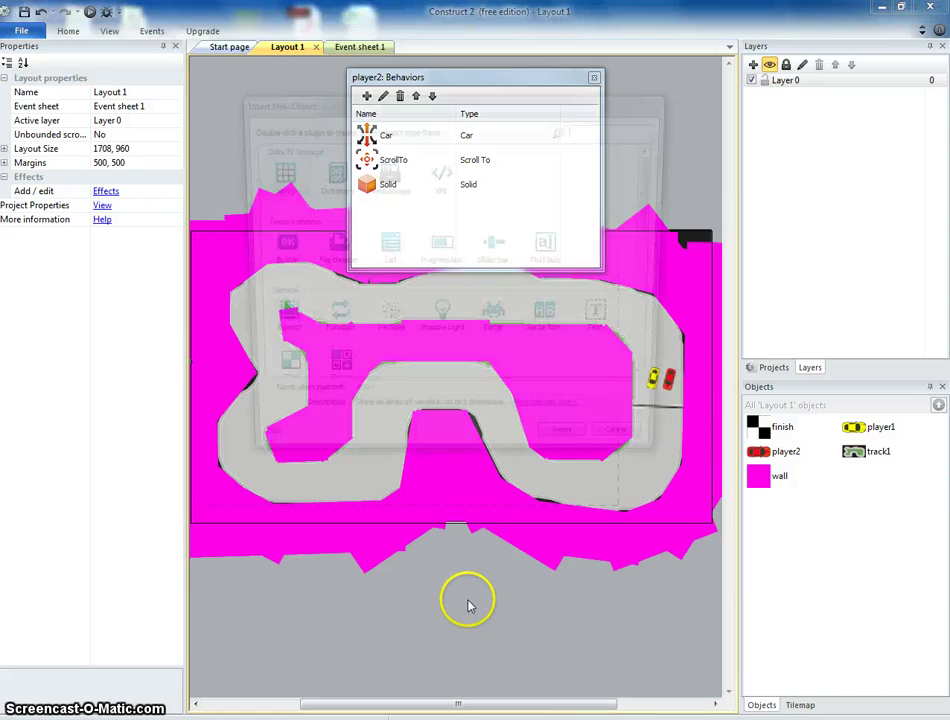
double_click(489, 320)
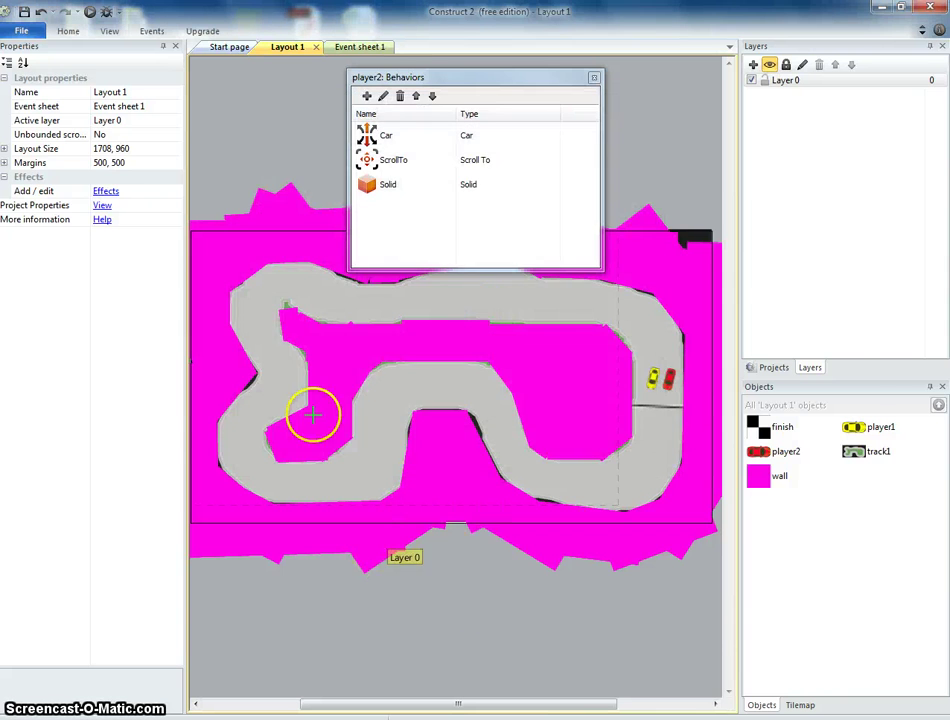
click(278, 376)
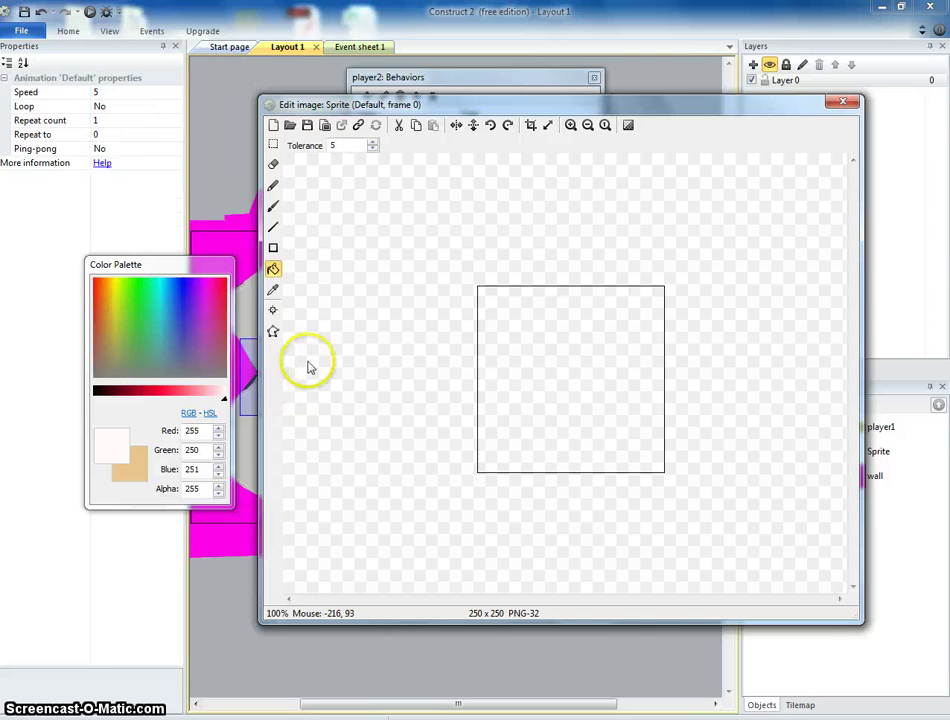
Fill the new sprite's image with solid bright green and close the image editor
click(170, 318)
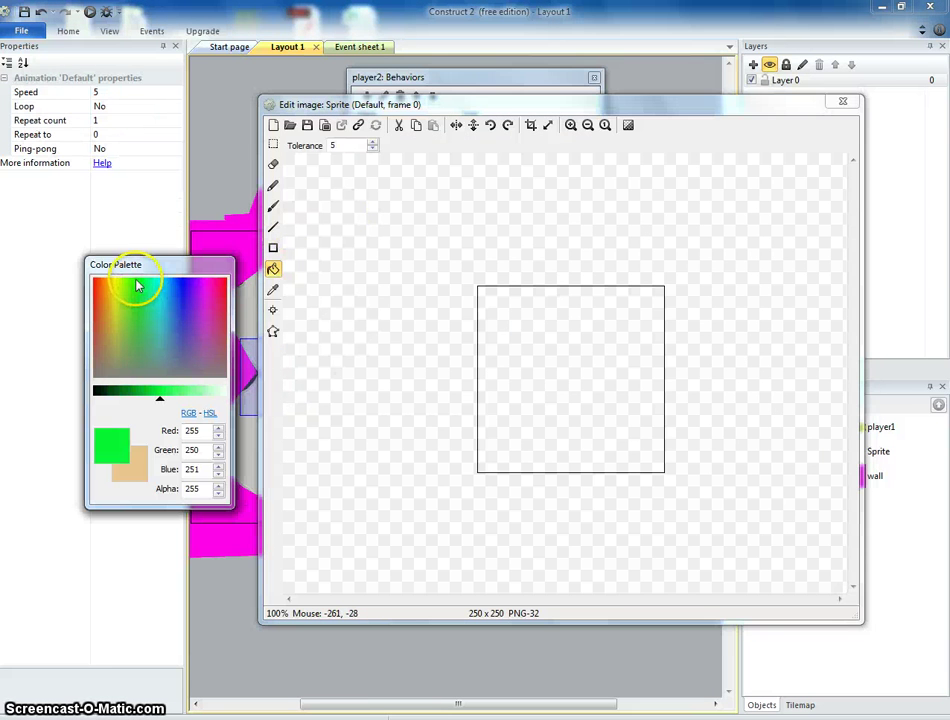
click(585, 393)
click(842, 102)
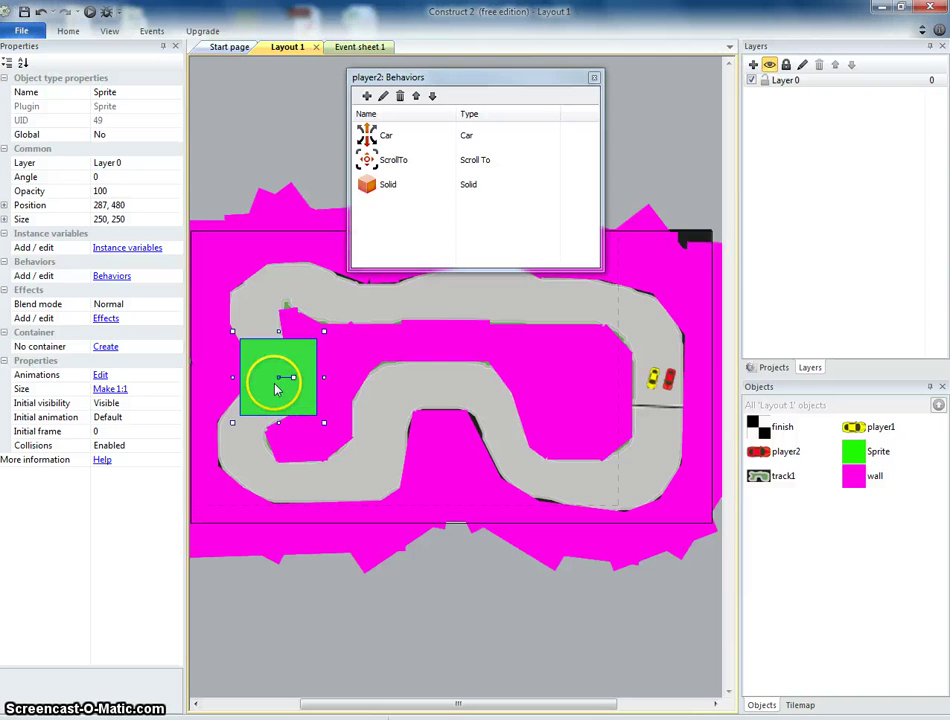
Set the green sprite's initial visibility to Invisible and resize it to a 250 x 55 bar spanning the track at 289, 453
click(118, 405)
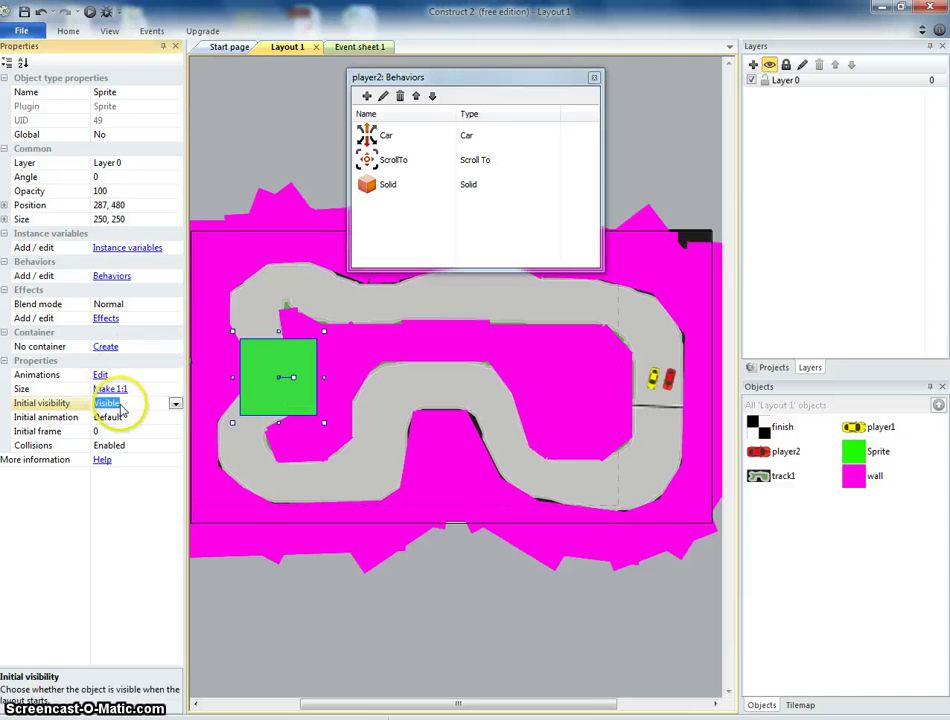
click(175, 403)
click(160, 431)
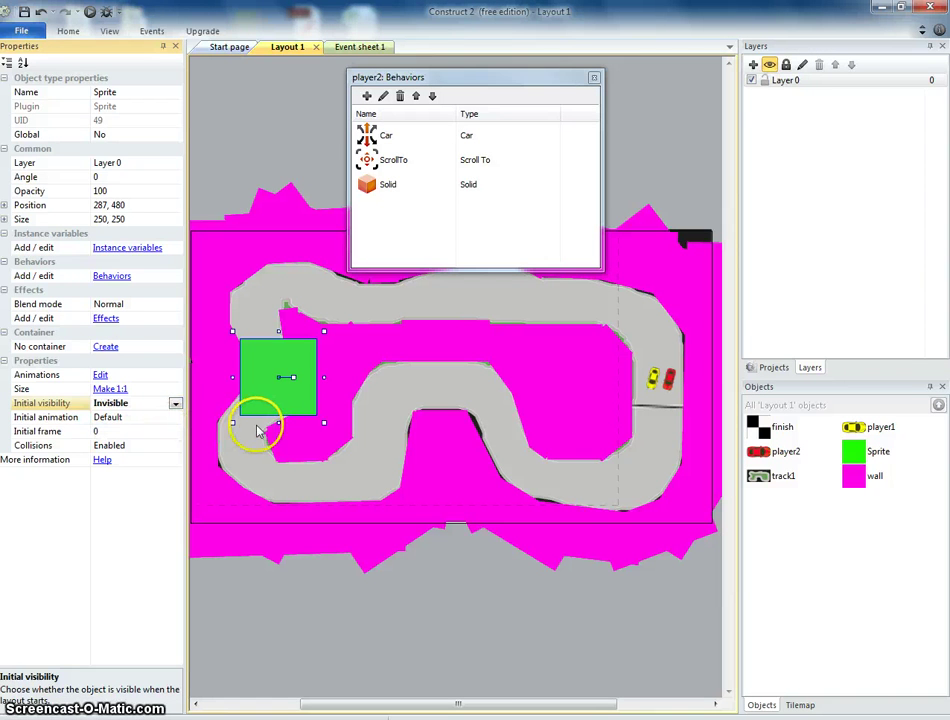
drag(278, 422, 309, 372)
click(100, 215)
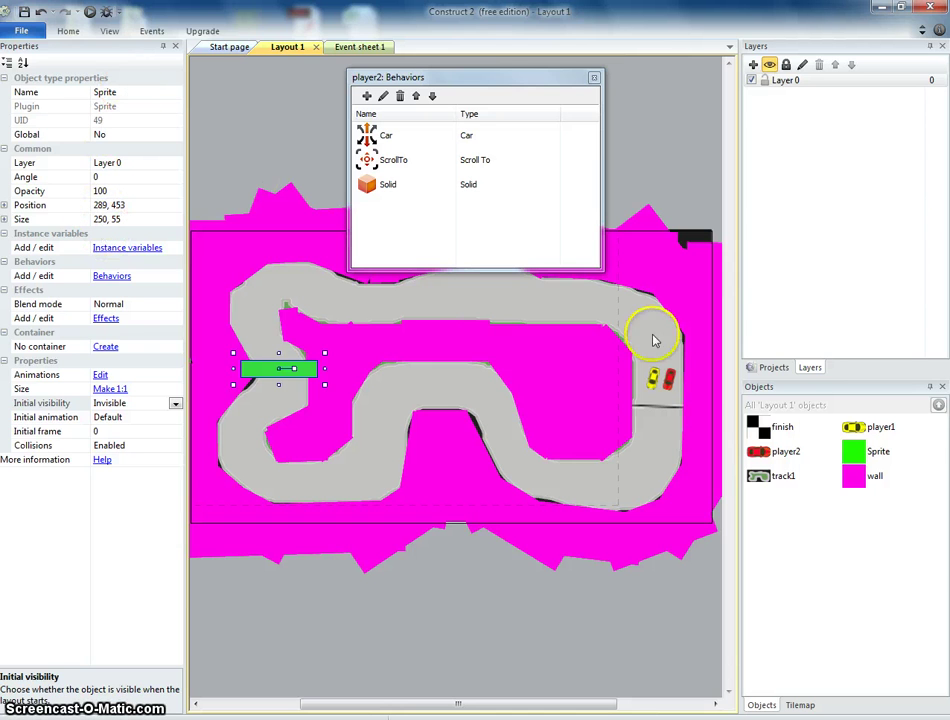
Rename the green sprite as lapcheck
right_click(862, 450)
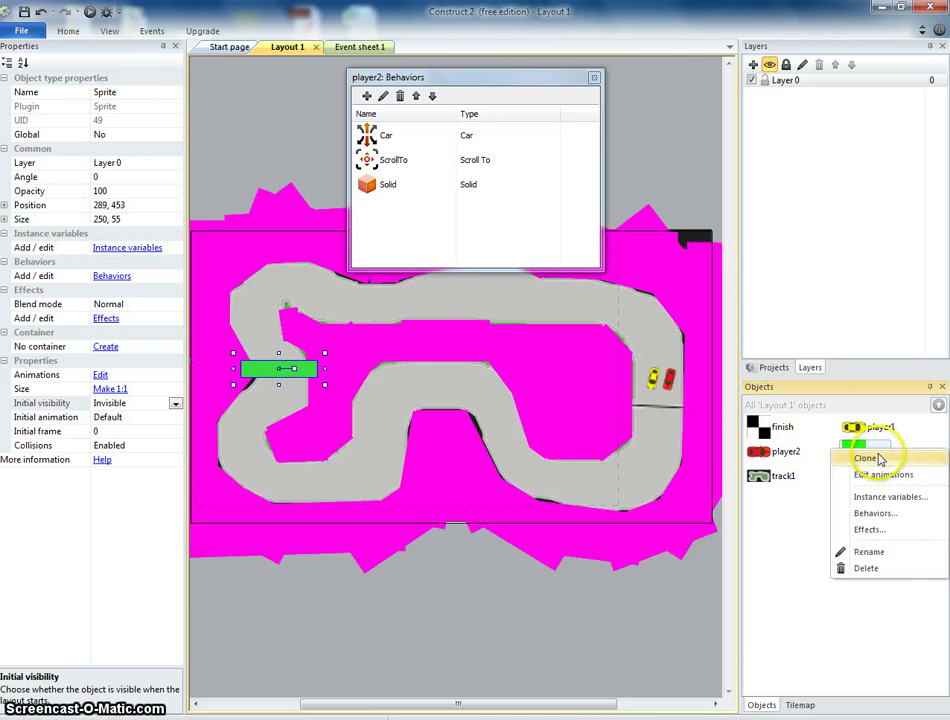
click(870, 552)
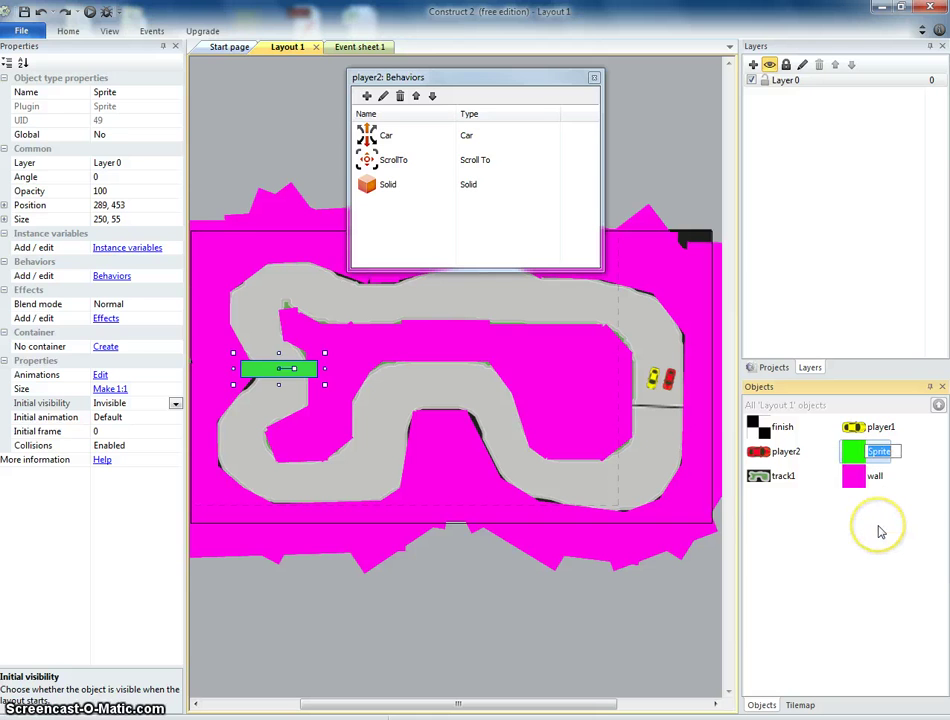
text(lapch)
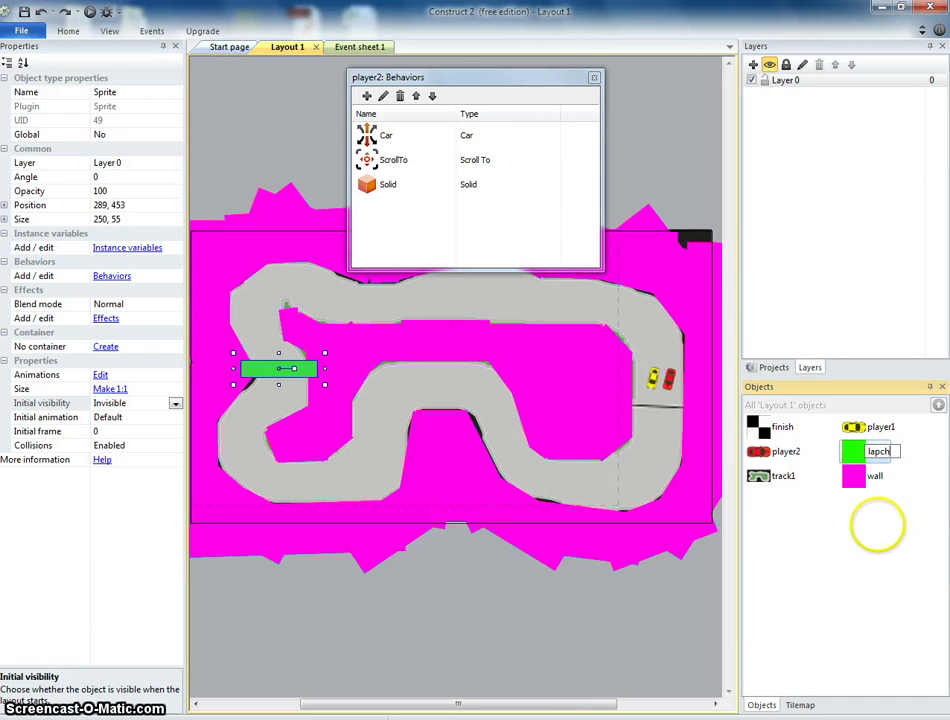
text(eck)
key(Return)
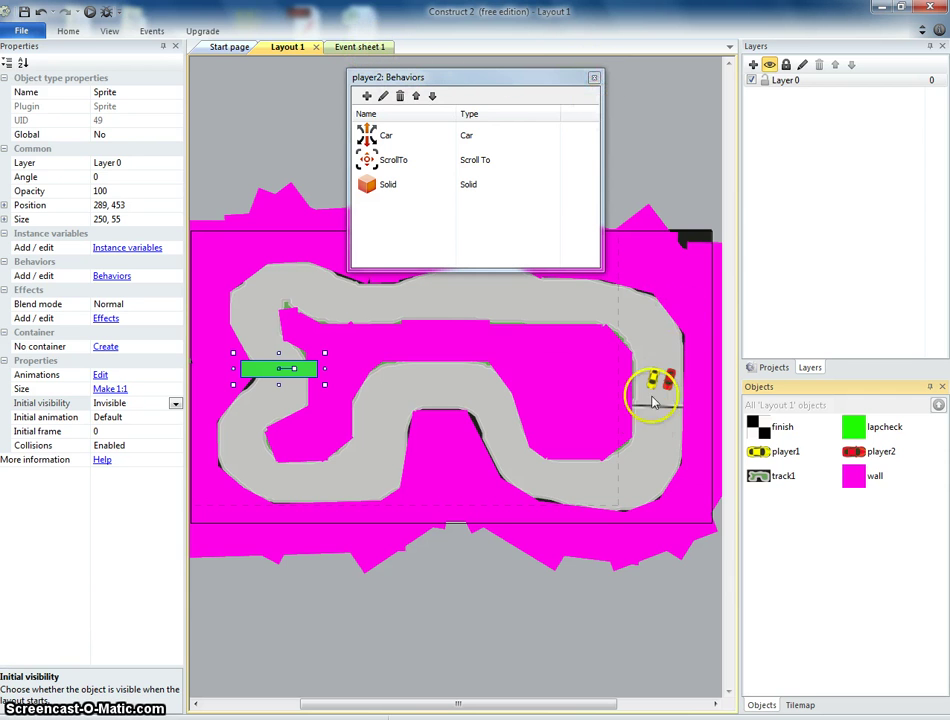
Open Event sheet 1 and close the player2 behaviors window
click(365, 47)
click(594, 77)
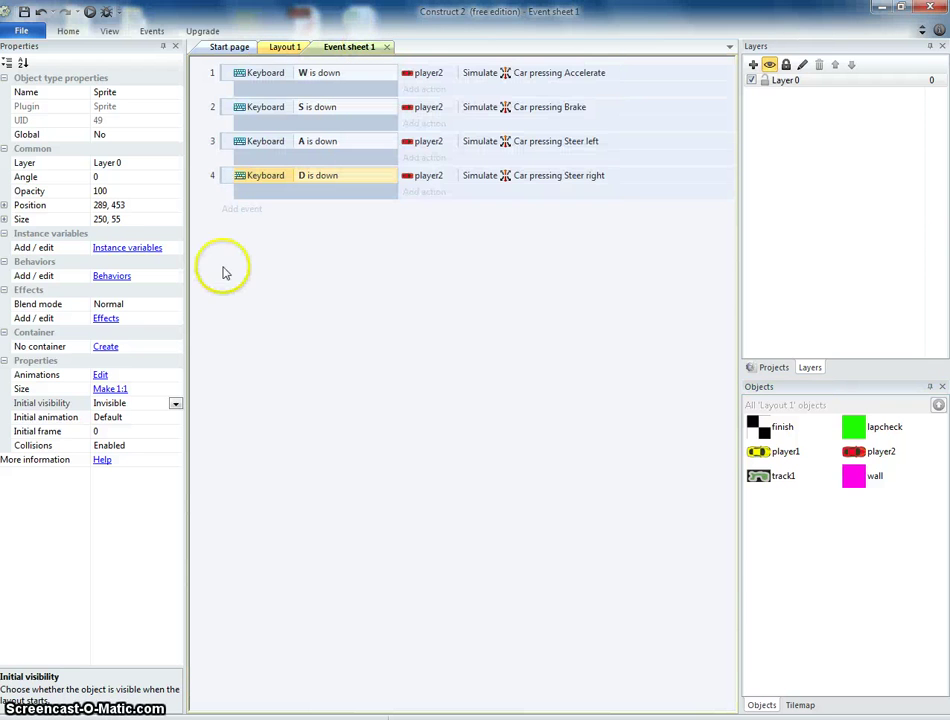
click(240, 210)
click(573, 263)
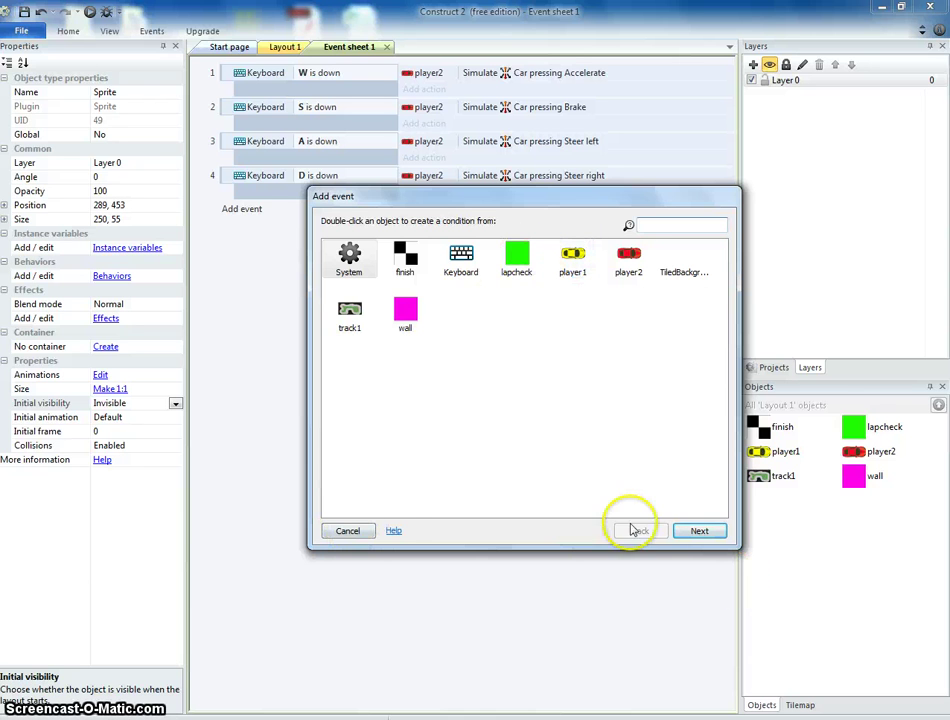
click(348, 531)
Add two global number variables named p1lap and p2lap, each with initial value 0
right_click(324, 324)
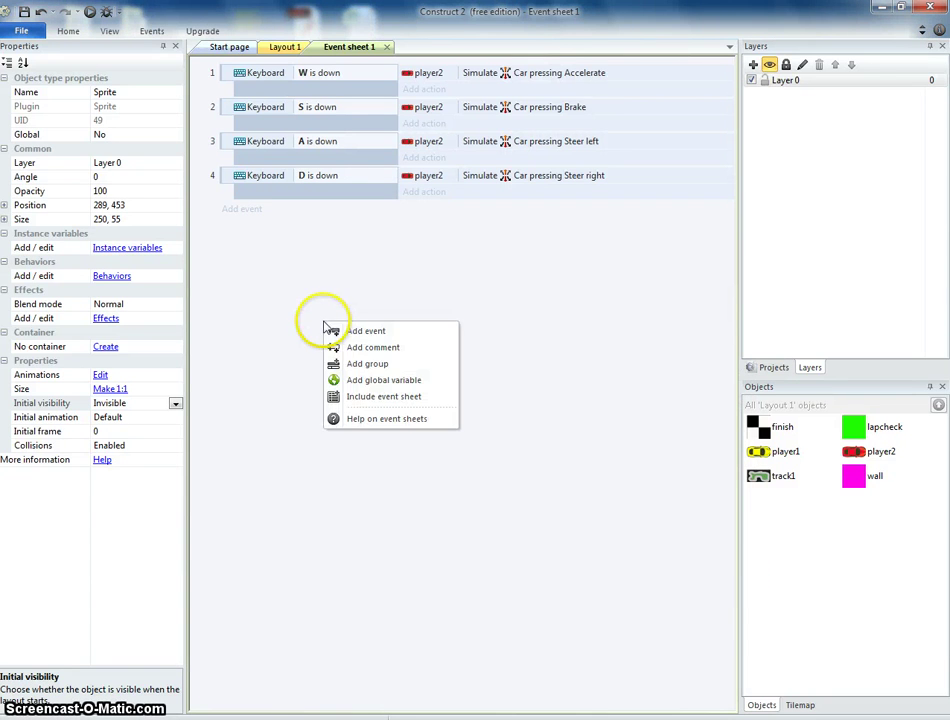
click(360, 381)
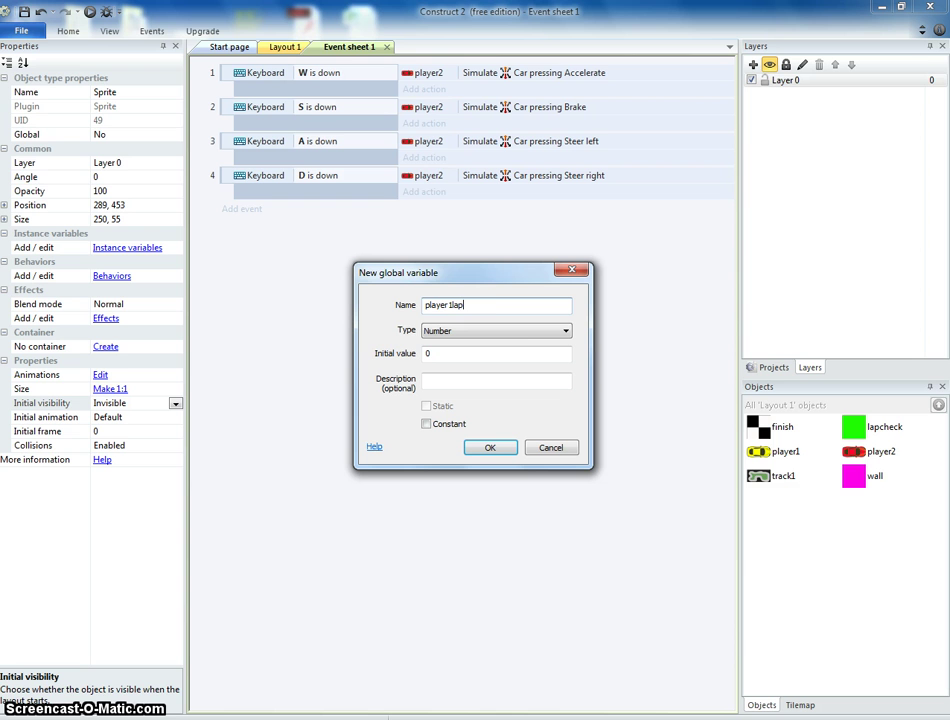
drag(468, 305, 371, 298)
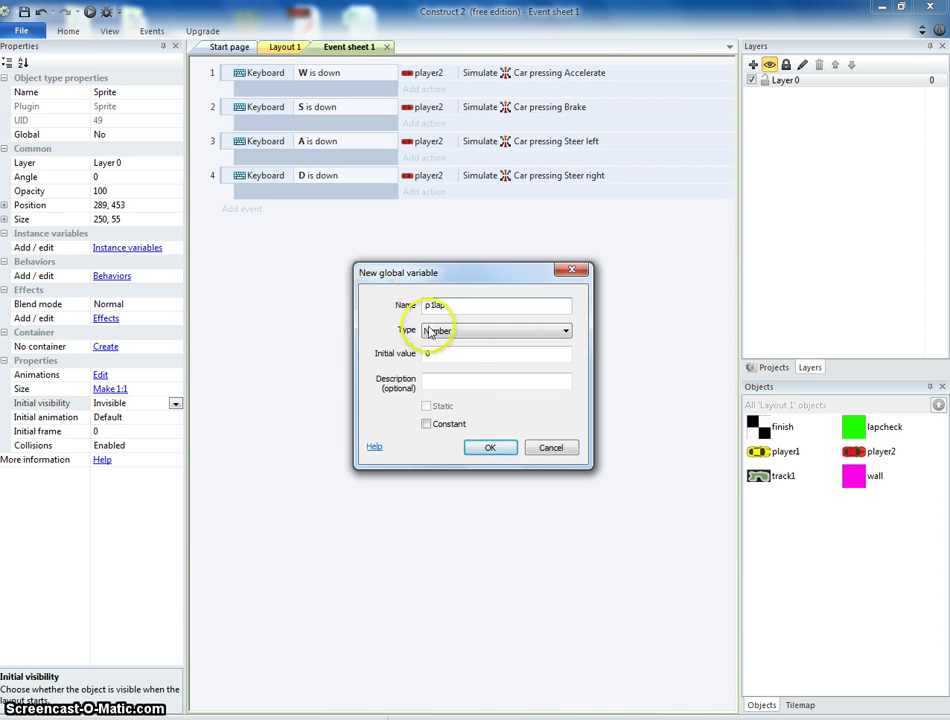
click(500, 449)
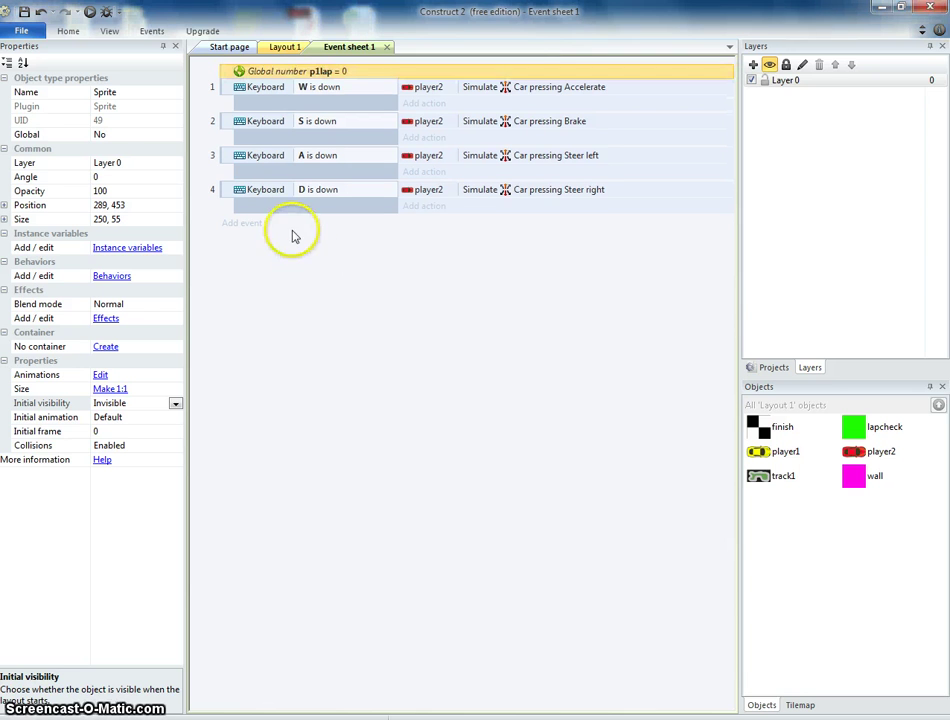
right_click(322, 299)
click(371, 352)
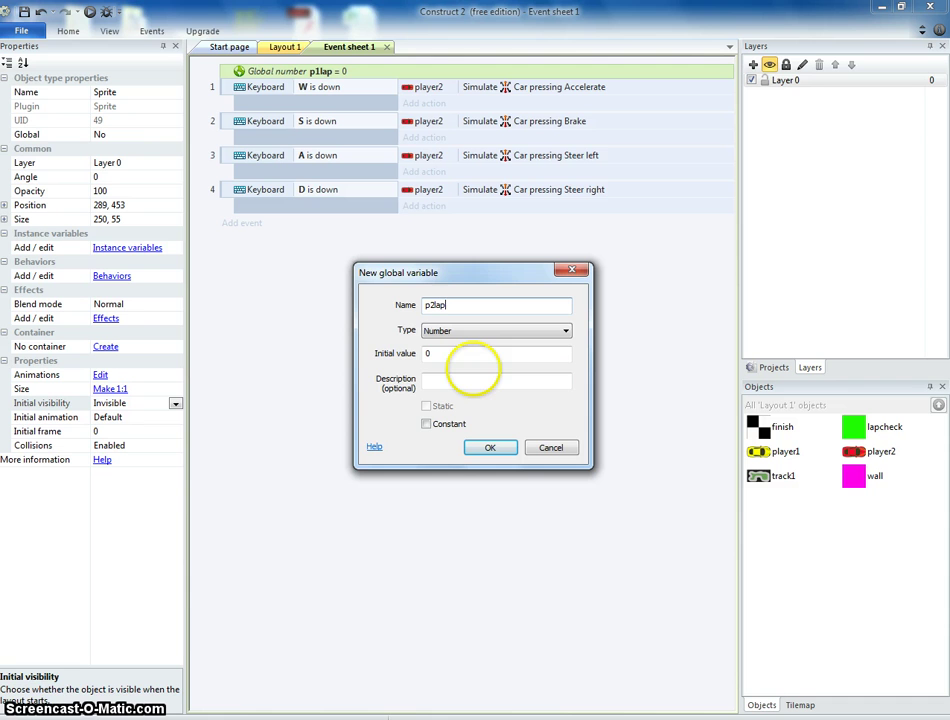
click(490, 448)
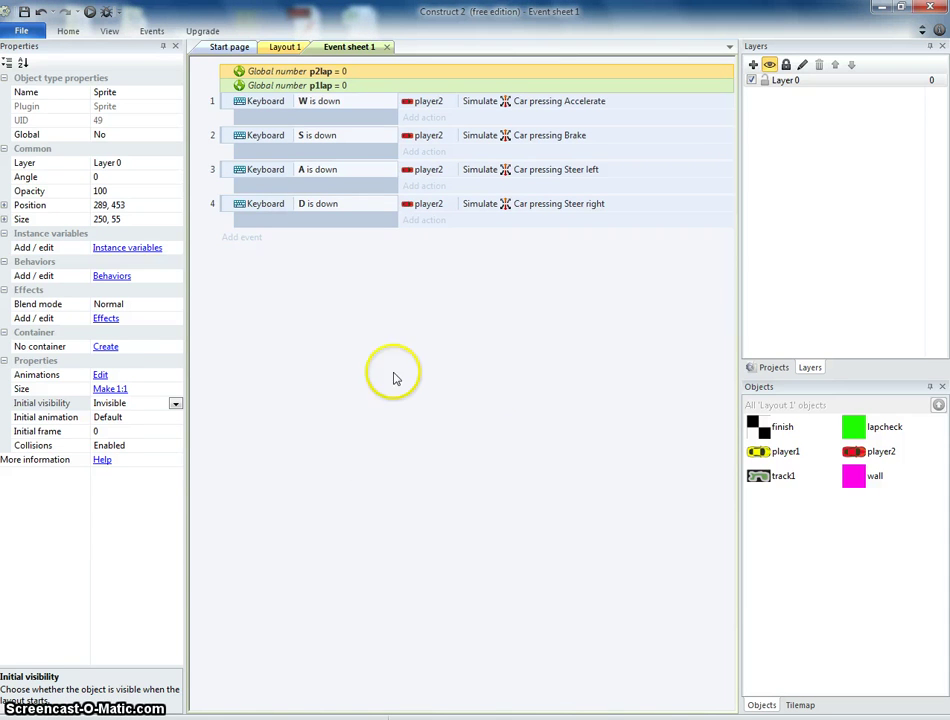
Add two more global number variables named p1lapcheck and p2lapcheck, each with initial value 0
right_click(376, 306)
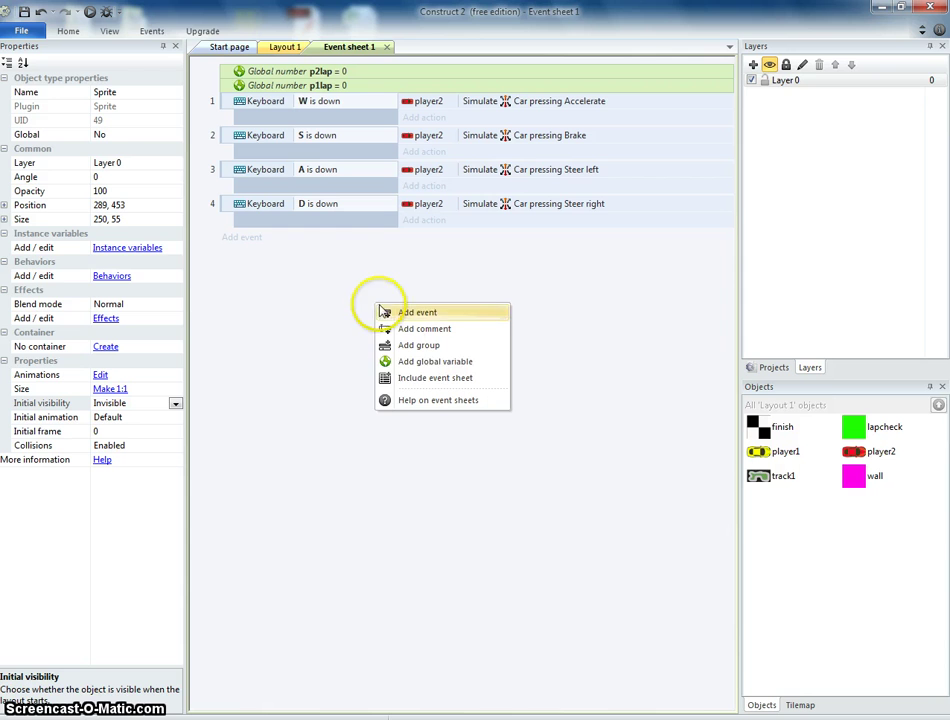
click(414, 362)
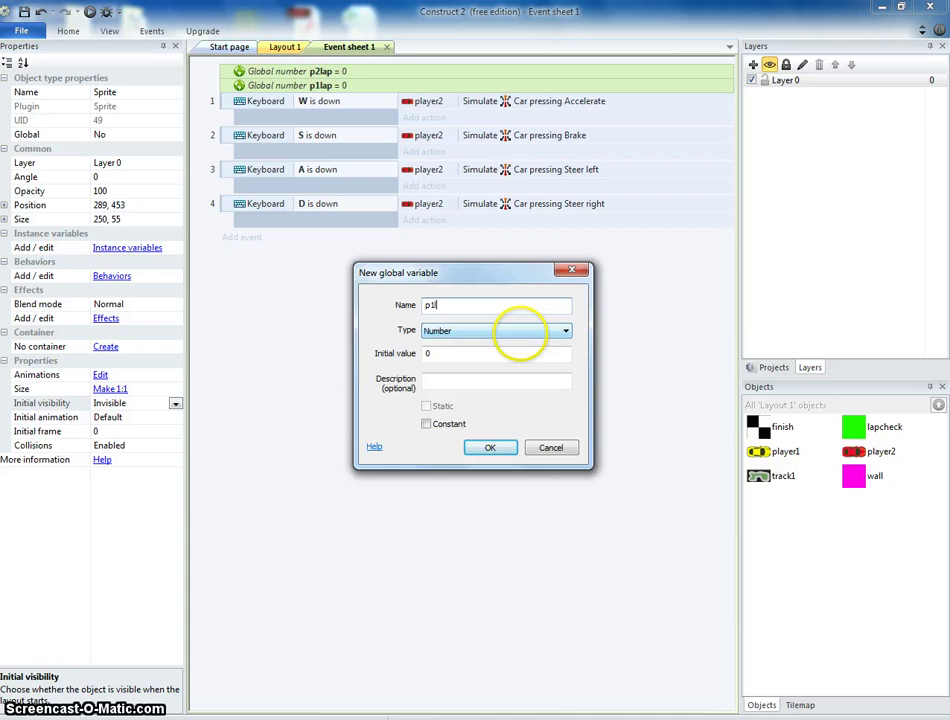
key(Return)
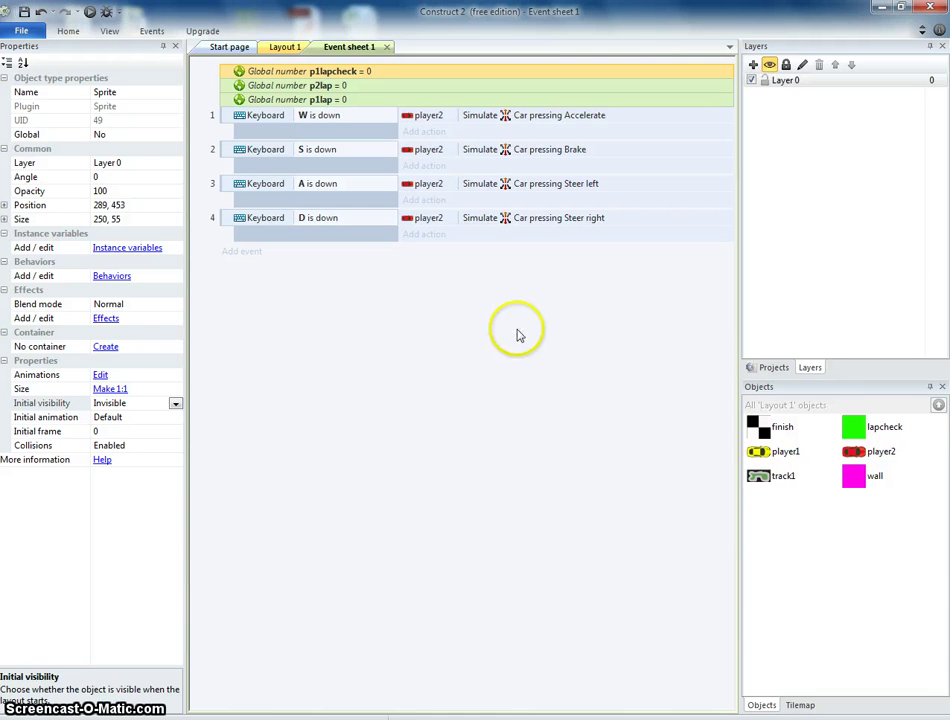
right_click(380, 314)
click(426, 374)
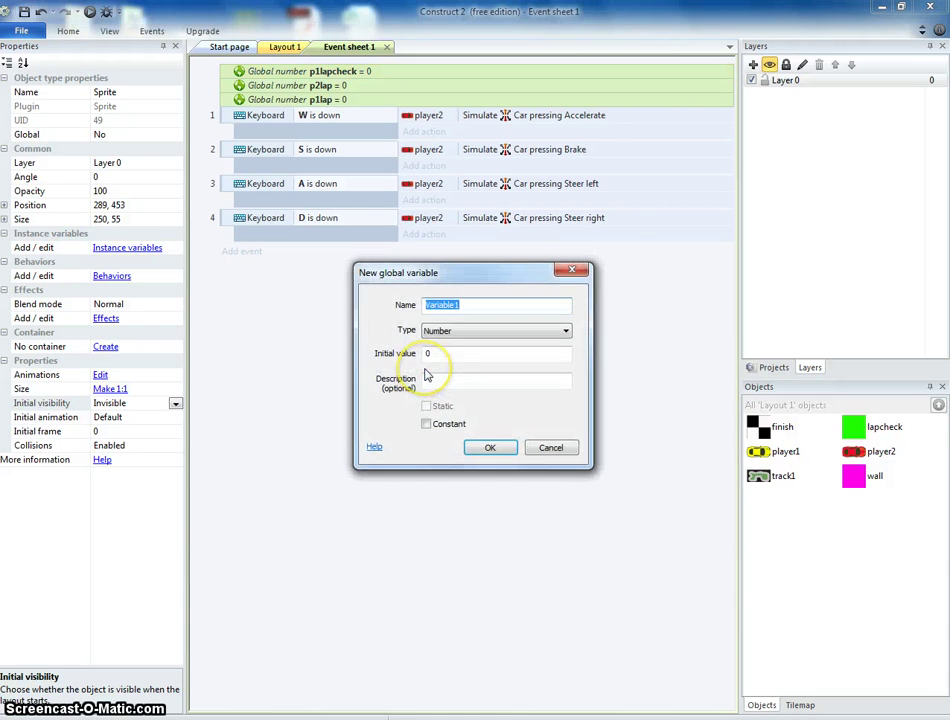
text(p2lapche)
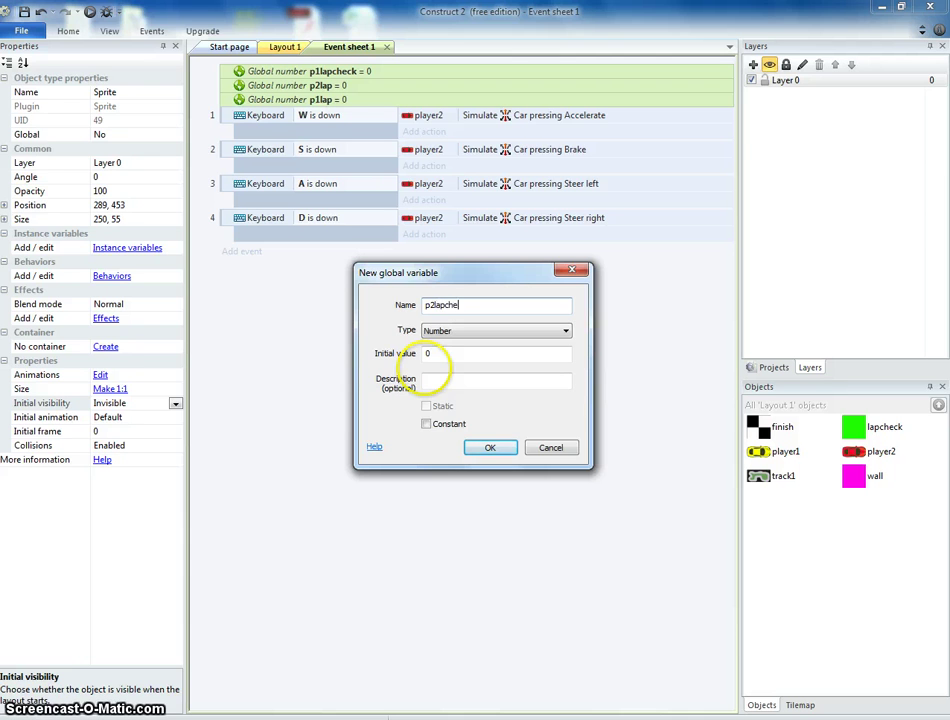
text(ck)
key(Return)
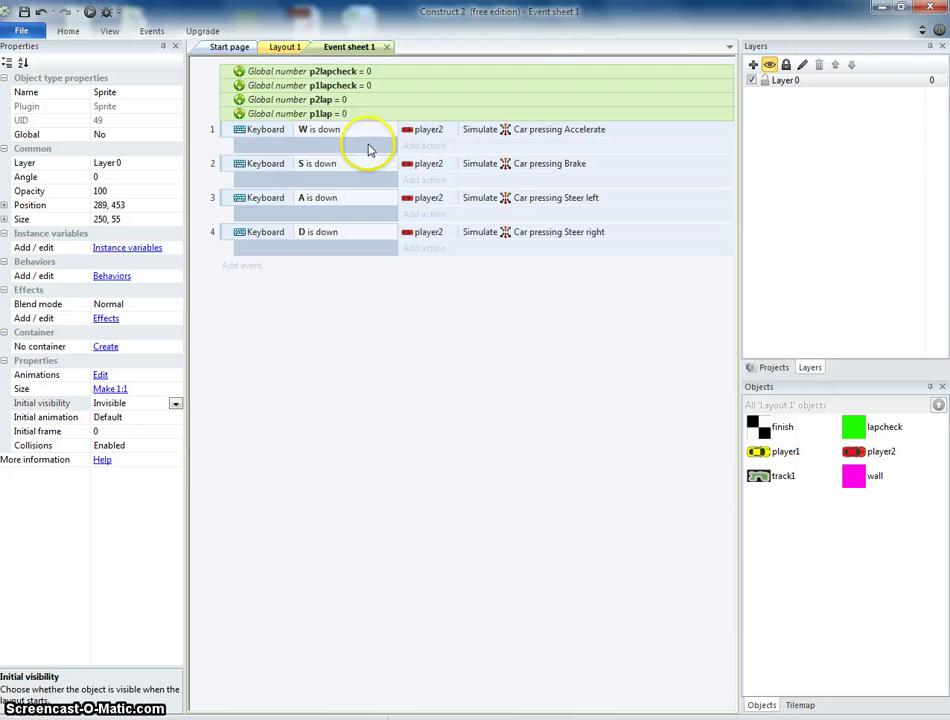
Add an event for player1 with the condition On collision with another object, using lapcheck as the object
click(262, 266)
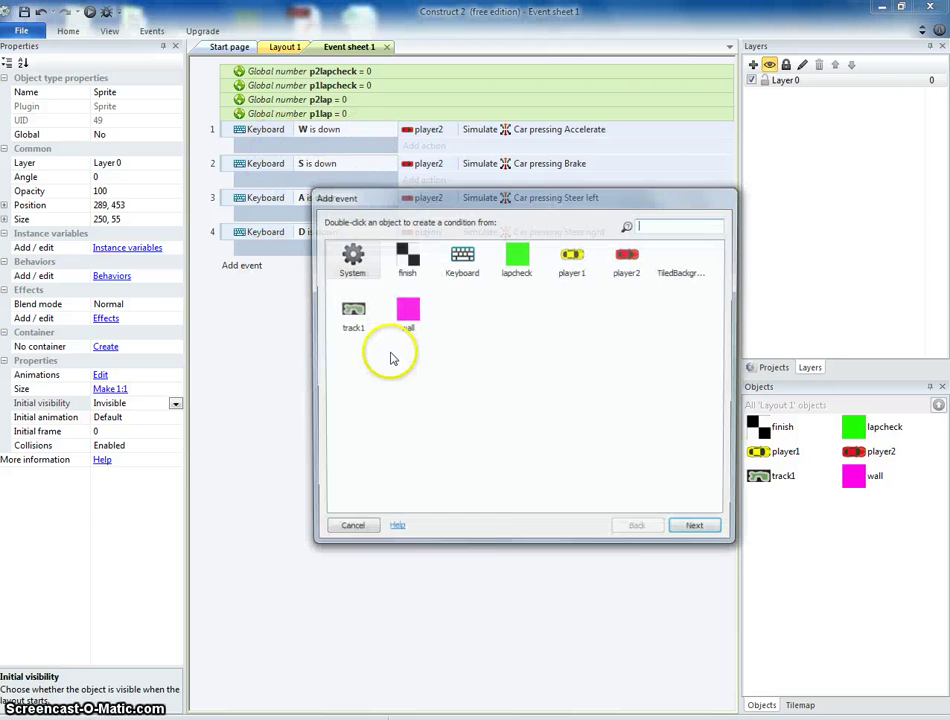
double_click(572, 256)
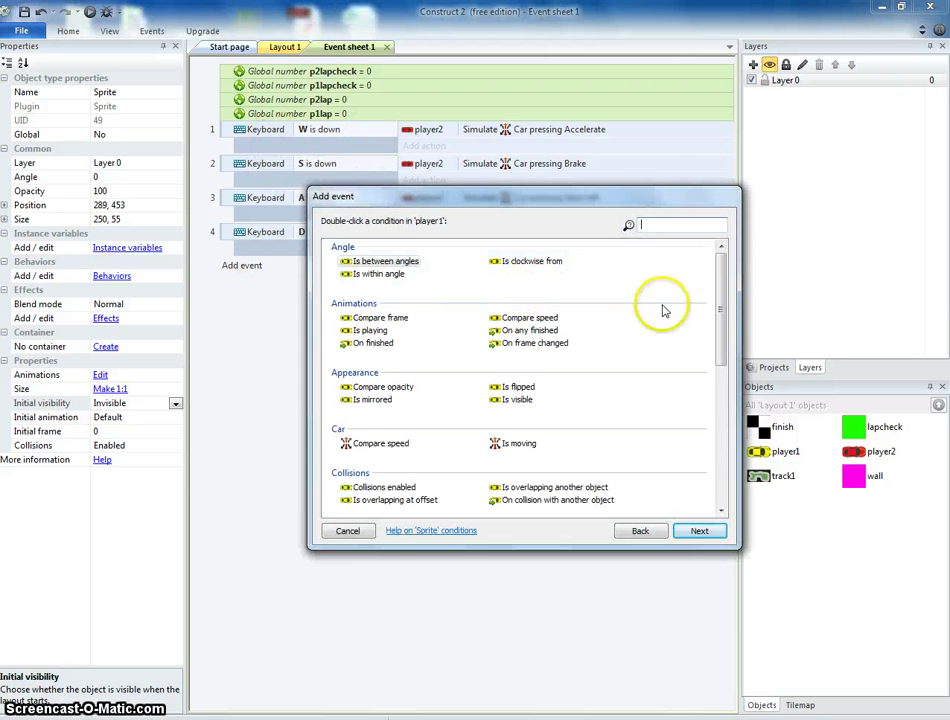
drag(718, 306, 719, 358)
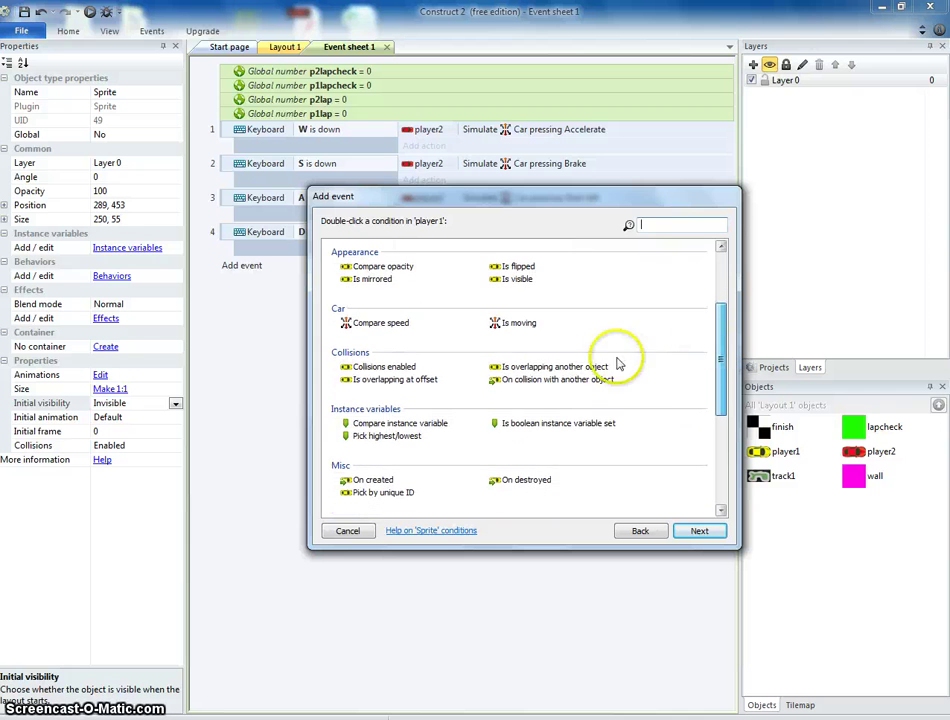
double_click(516, 381)
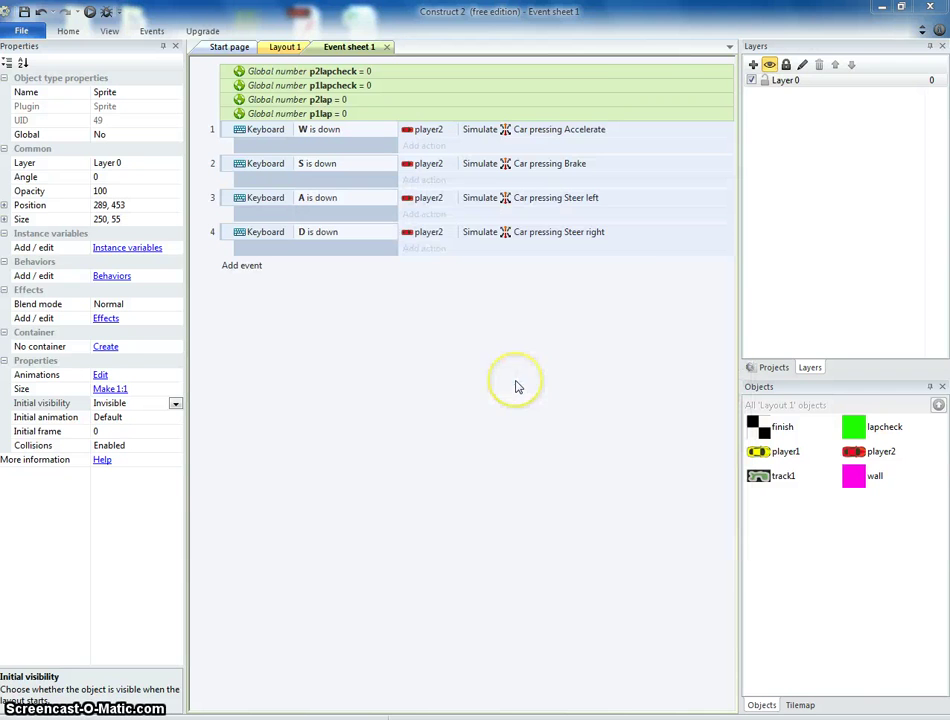
click(527, 343)
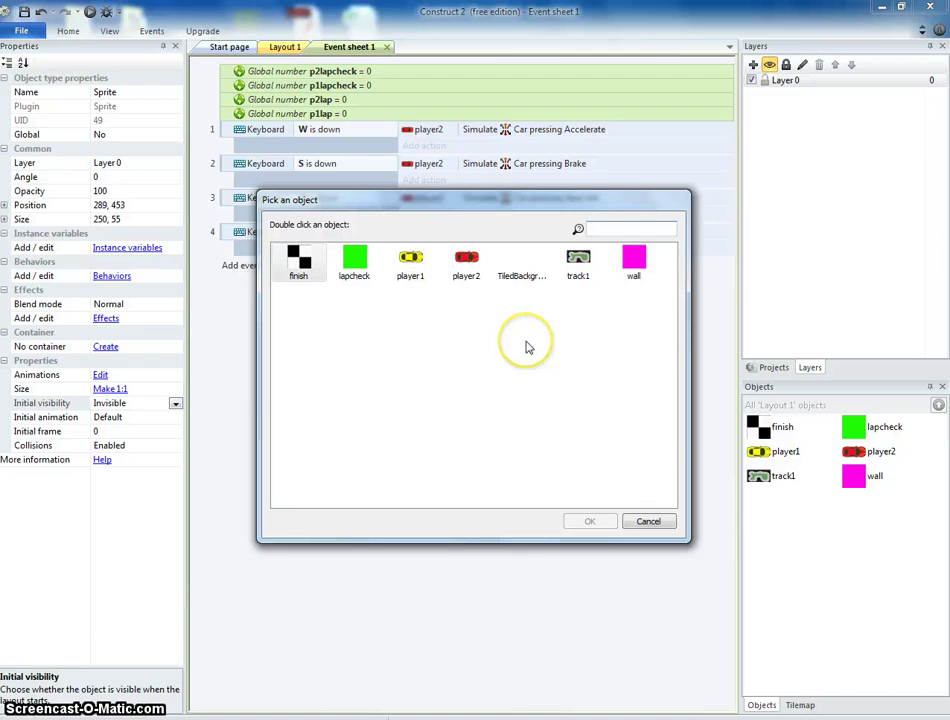
click(358, 265)
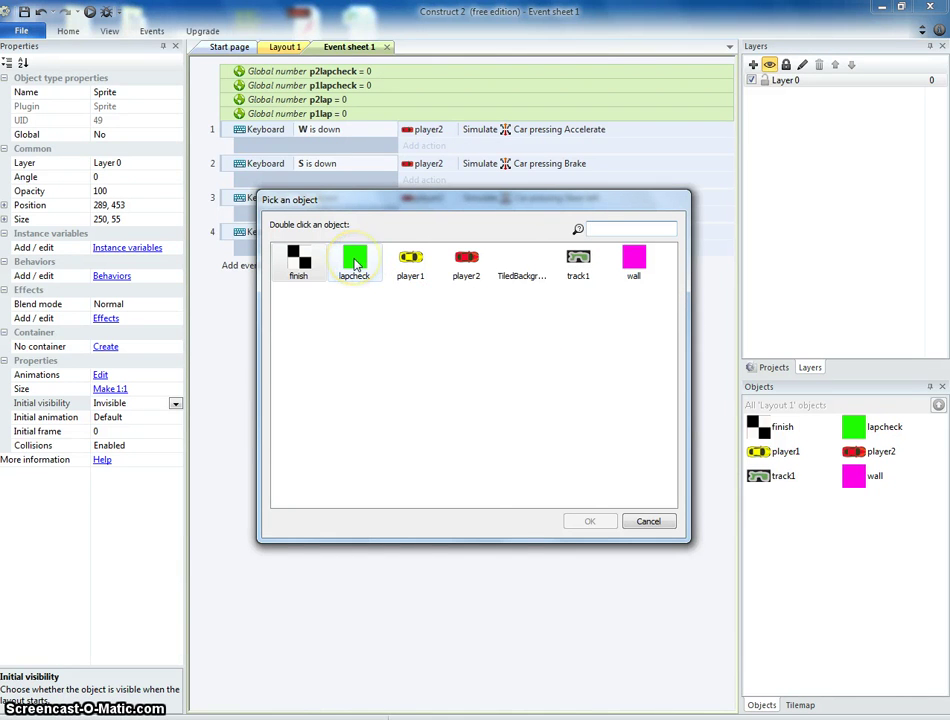
double_click(356, 264)
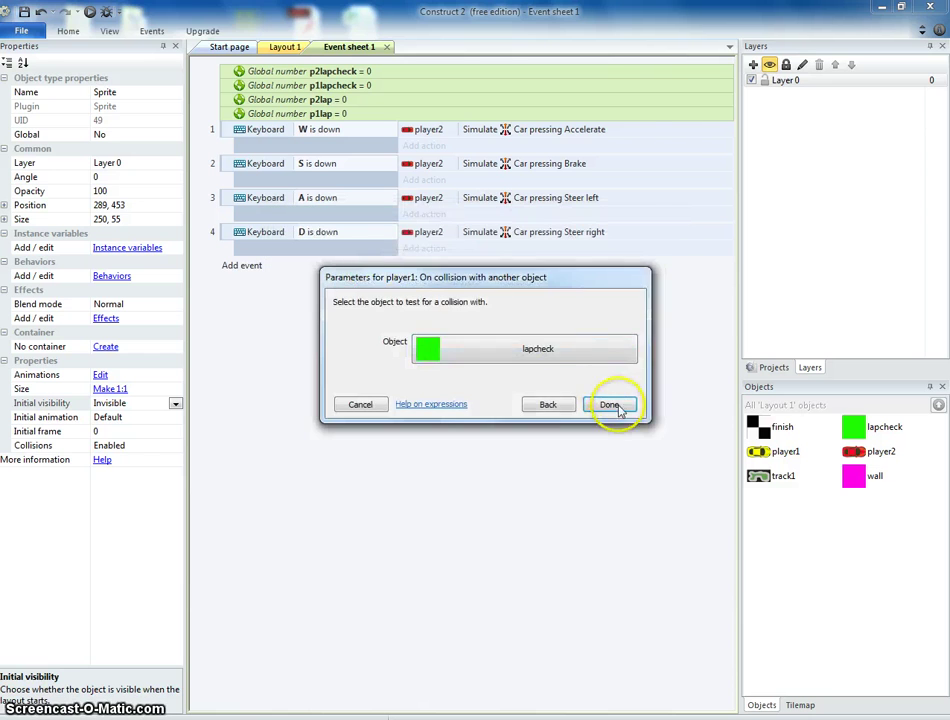
click(611, 403)
Add a System Compare variable condition to the lapcheck collision event, requiring p1lap to be equal to 0
right_click(260, 281)
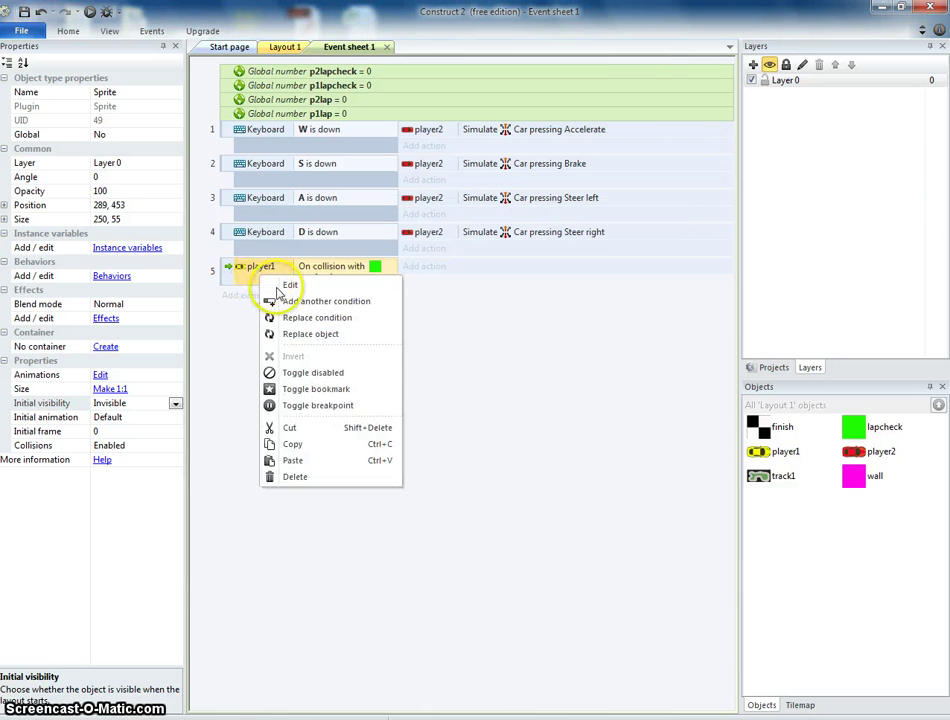
click(305, 304)
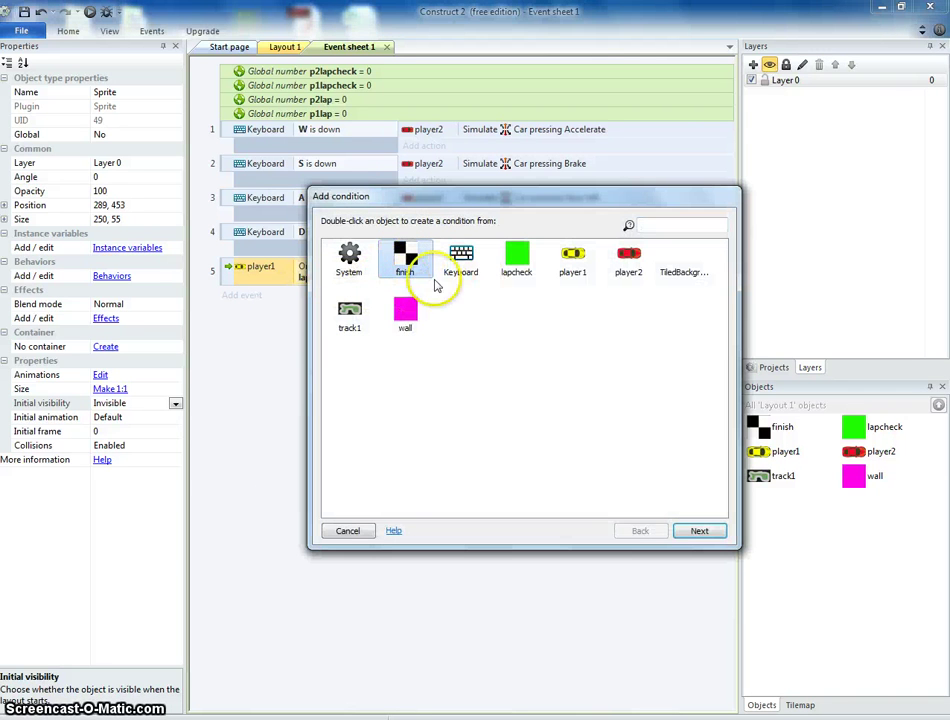
double_click(350, 262)
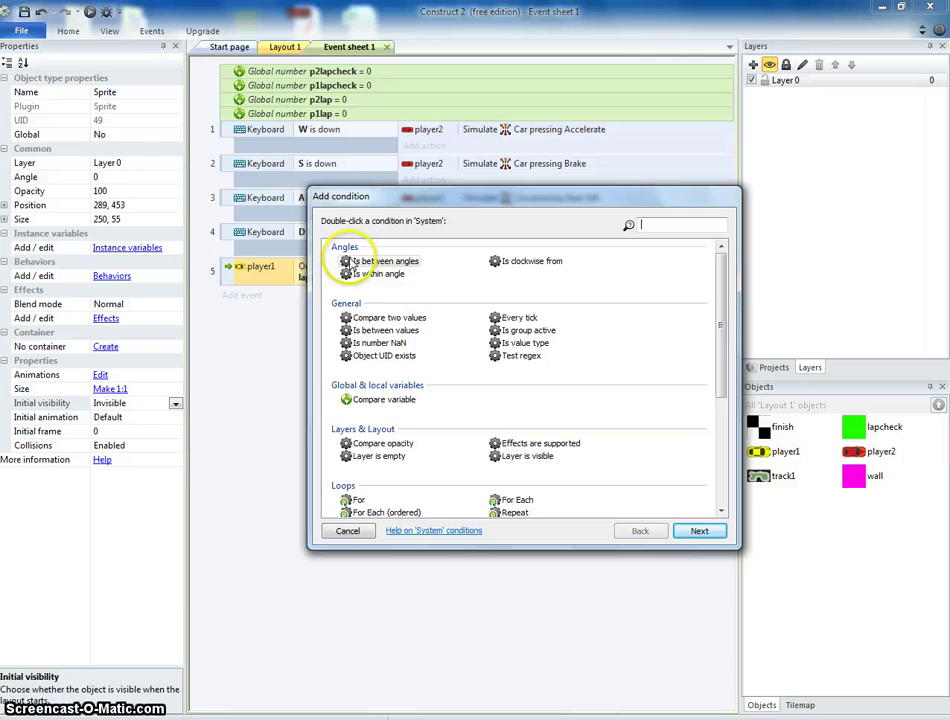
double_click(378, 402)
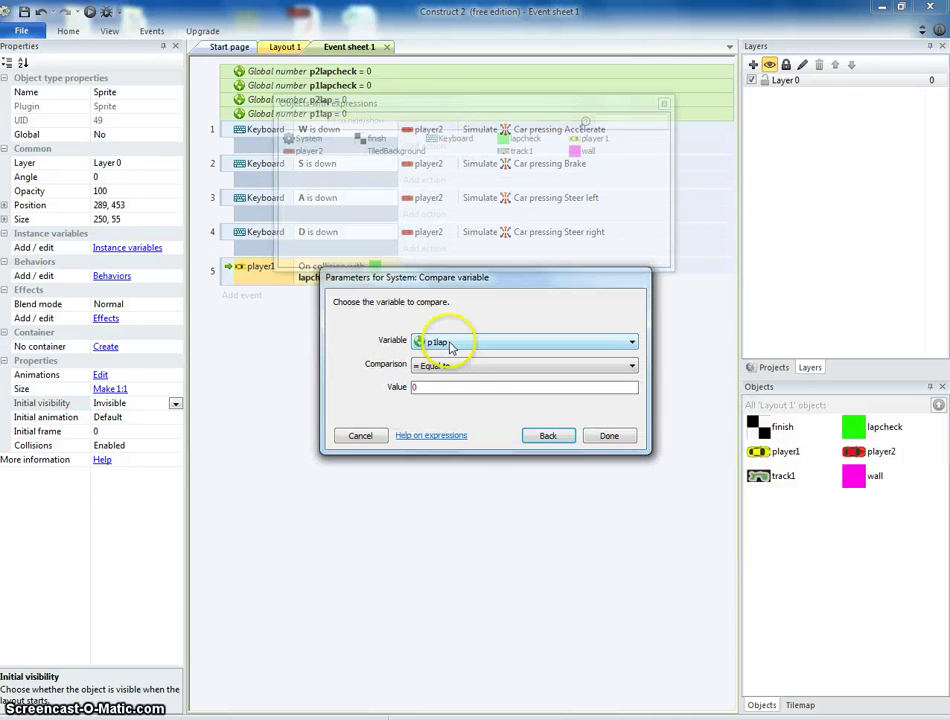
click(606, 436)
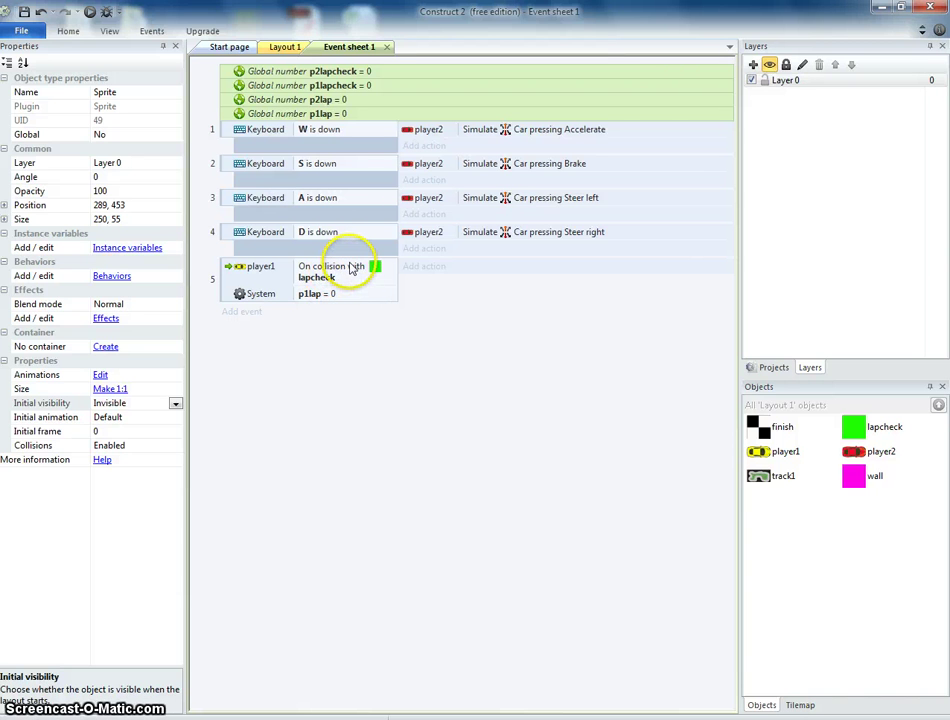
Give the lapcheck collision event a System Set value action that sets p1lapcheck to 1
click(416, 271)
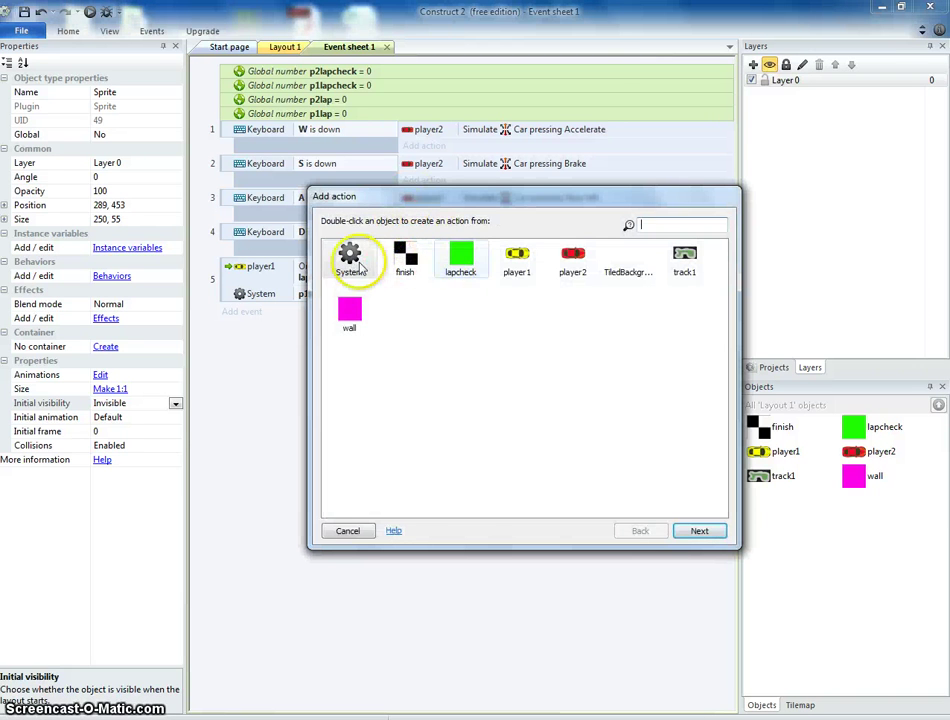
double_click(358, 264)
click(366, 400)
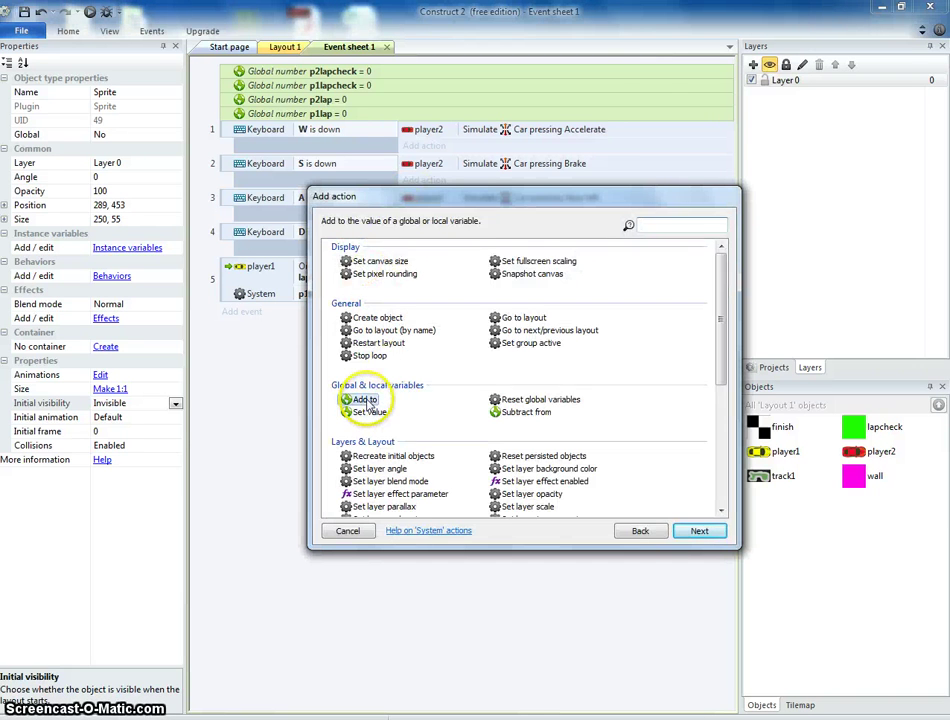
double_click(367, 401)
click(547, 413)
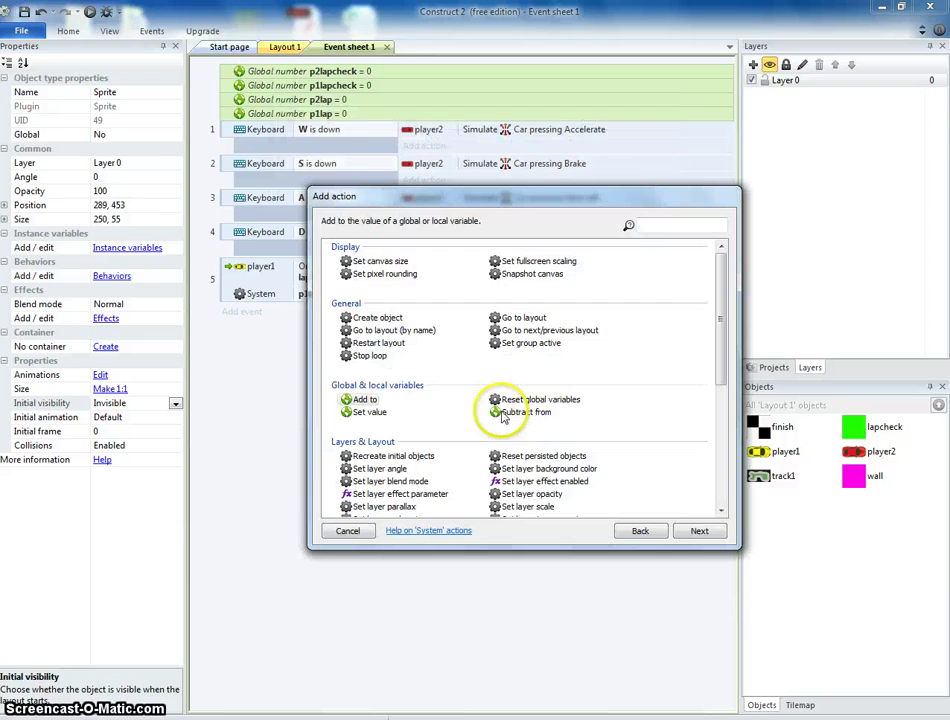
double_click(370, 412)
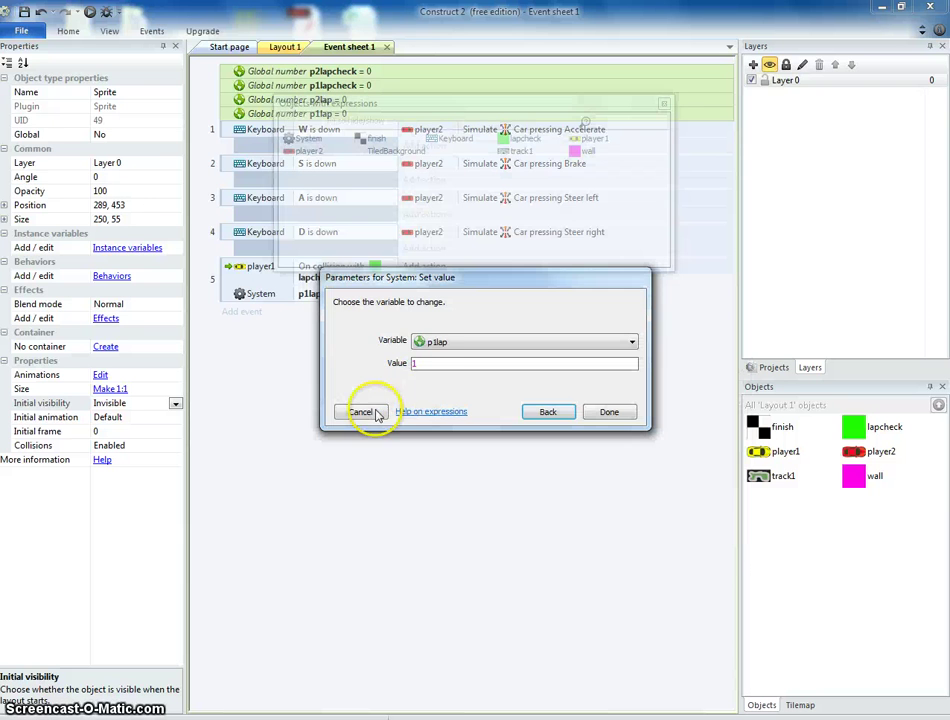
click(447, 346)
click(446, 362)
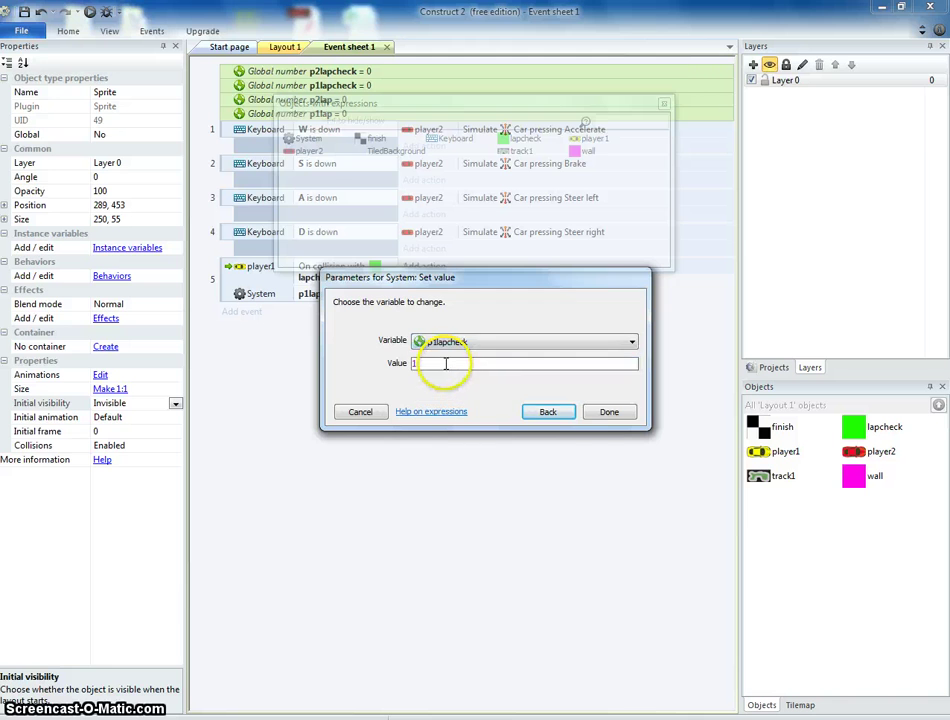
text(1)
click(612, 412)
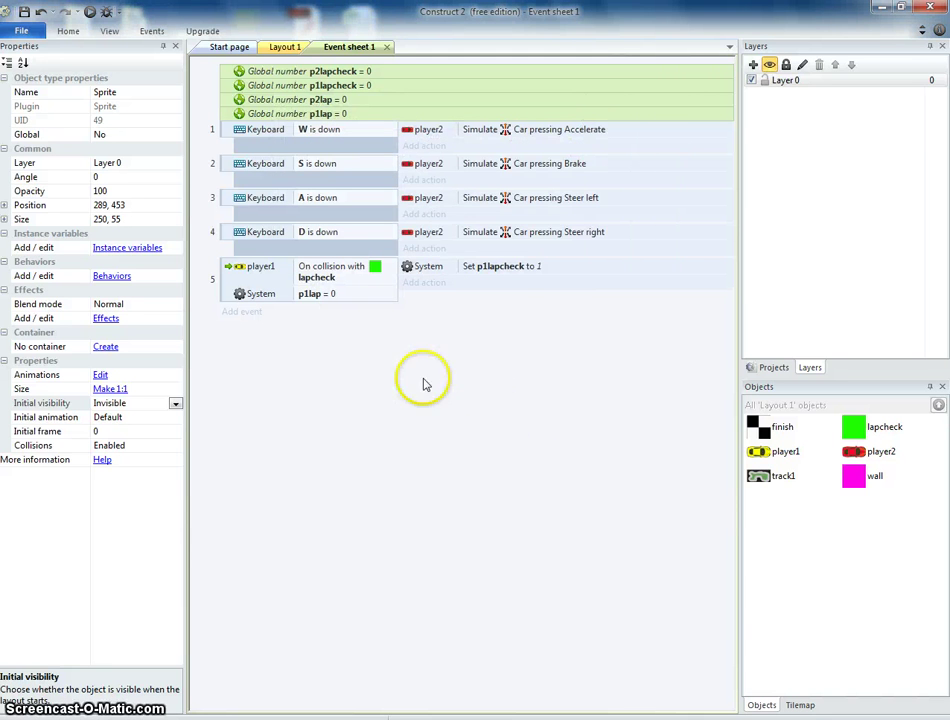
Add an event for player1 with the condition On collision with another object, using finish as the object
click(265, 313)
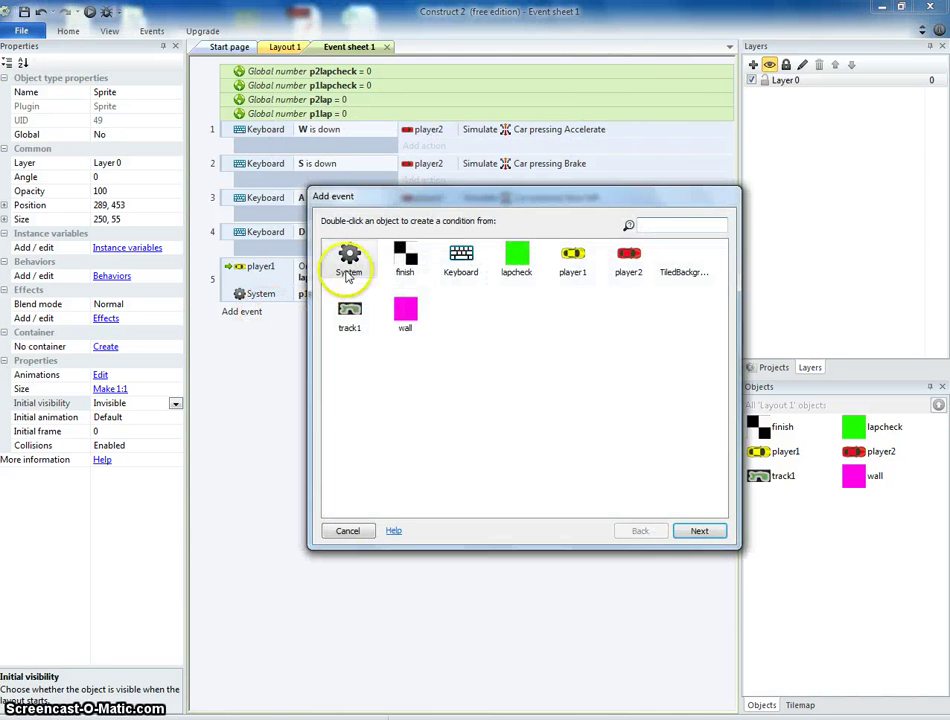
double_click(572, 258)
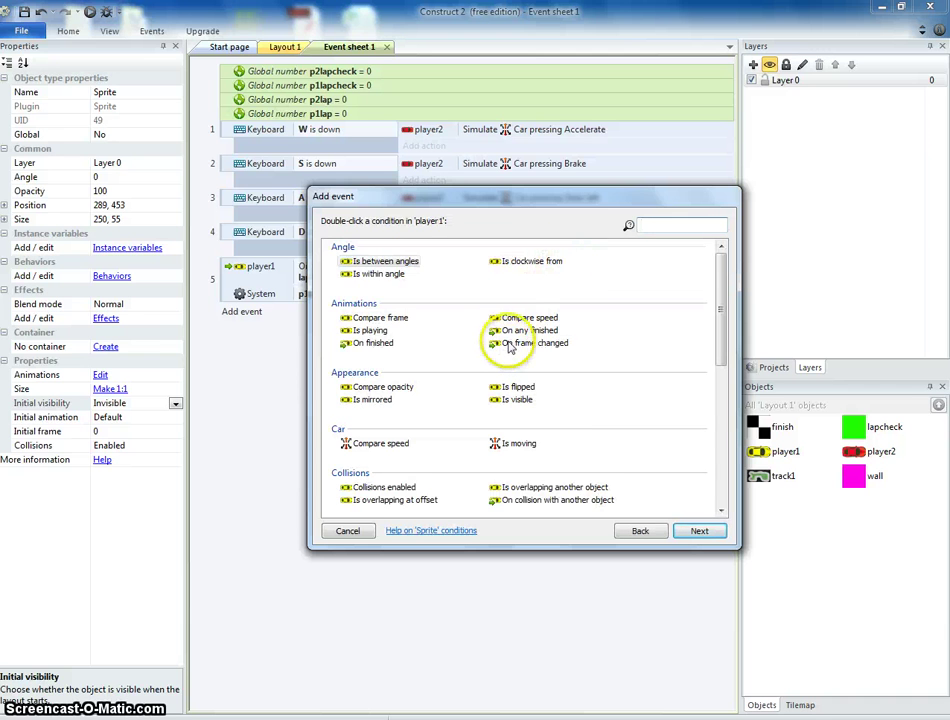
double_click(547, 500)
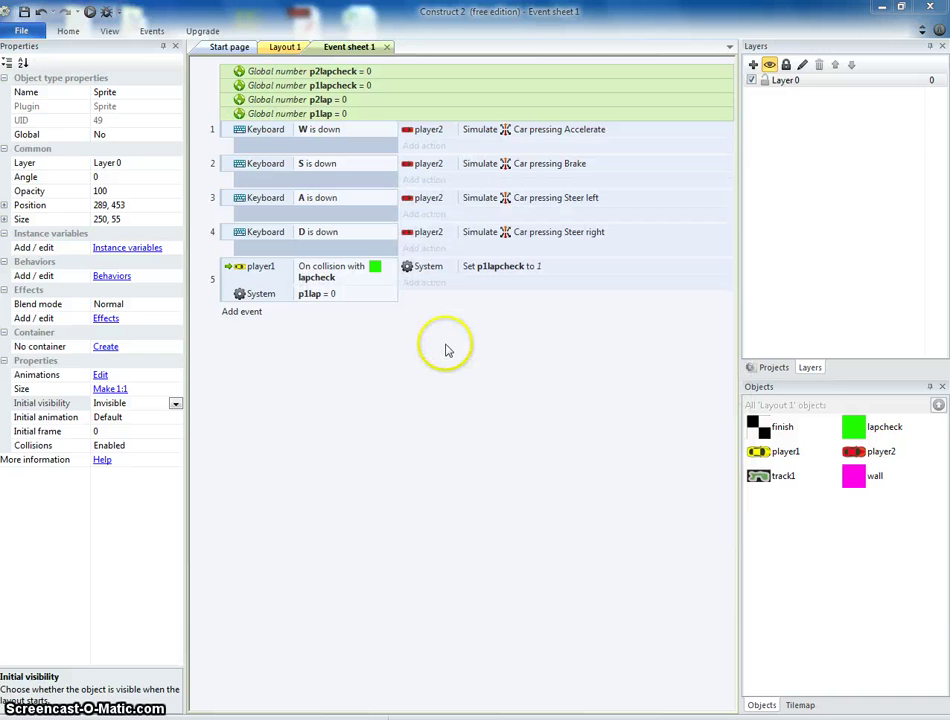
click(450, 342)
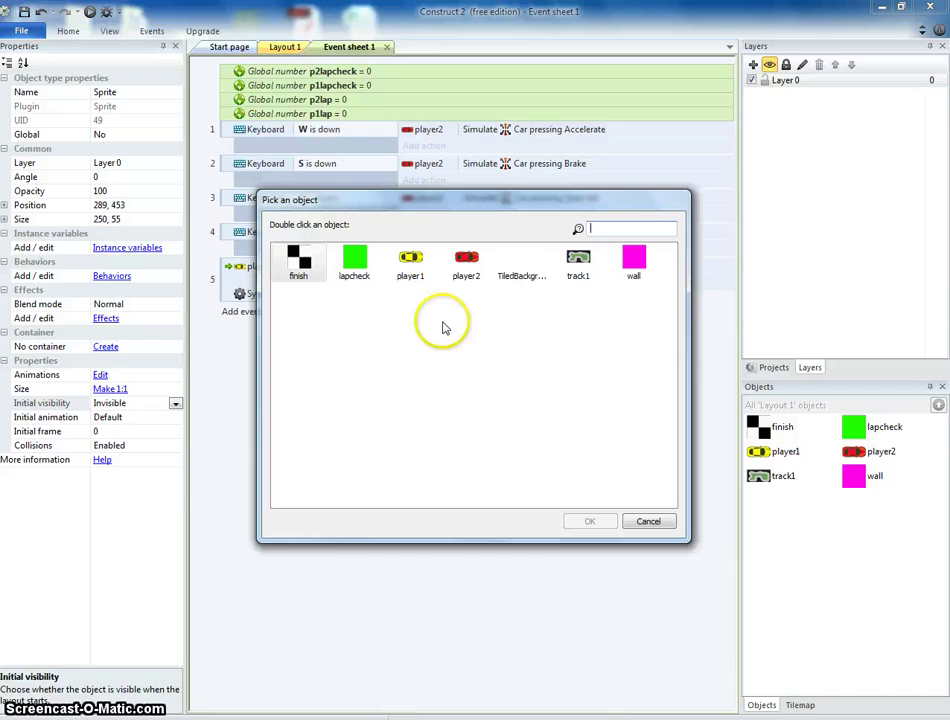
double_click(300, 262)
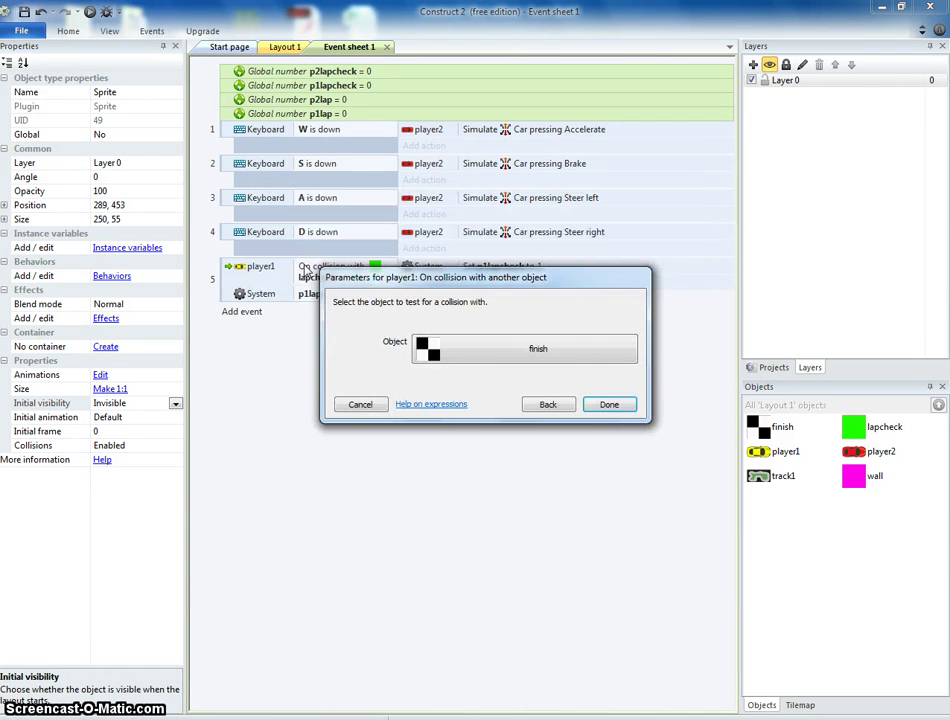
click(613, 404)
Add a System Compare variable condition to the finish collision event, requiring p1lapcheck to be equal to 1
right_click(268, 330)
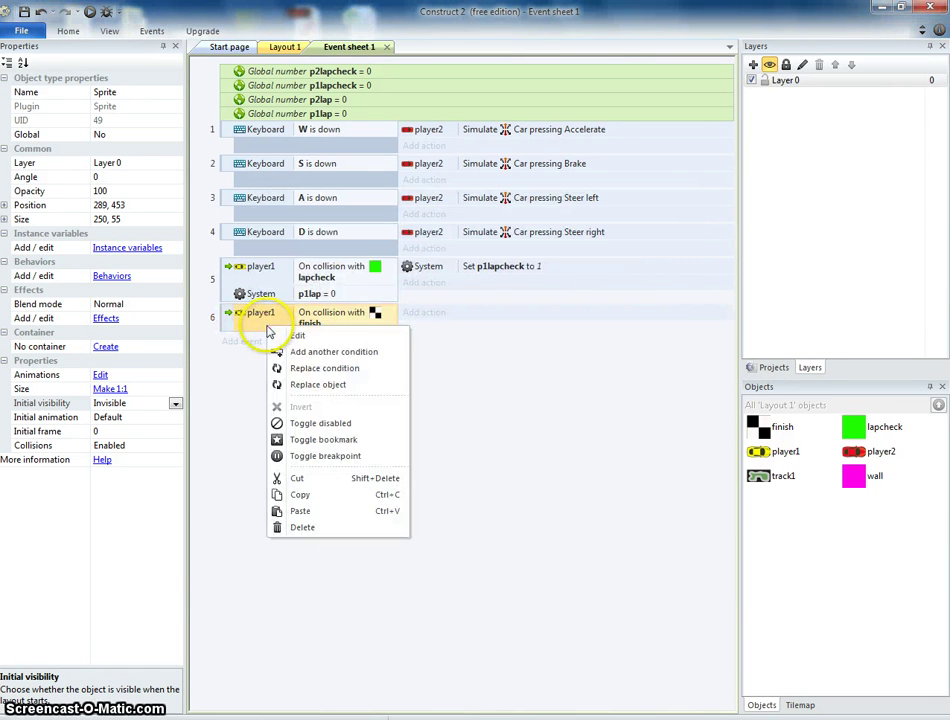
click(318, 352)
double_click(349, 256)
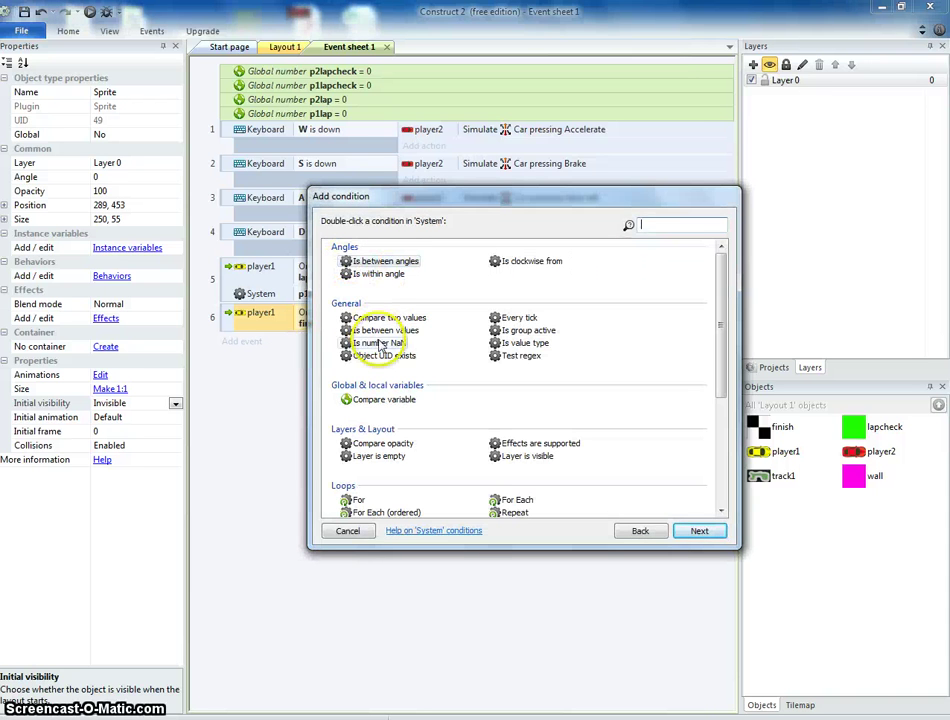
double_click(372, 399)
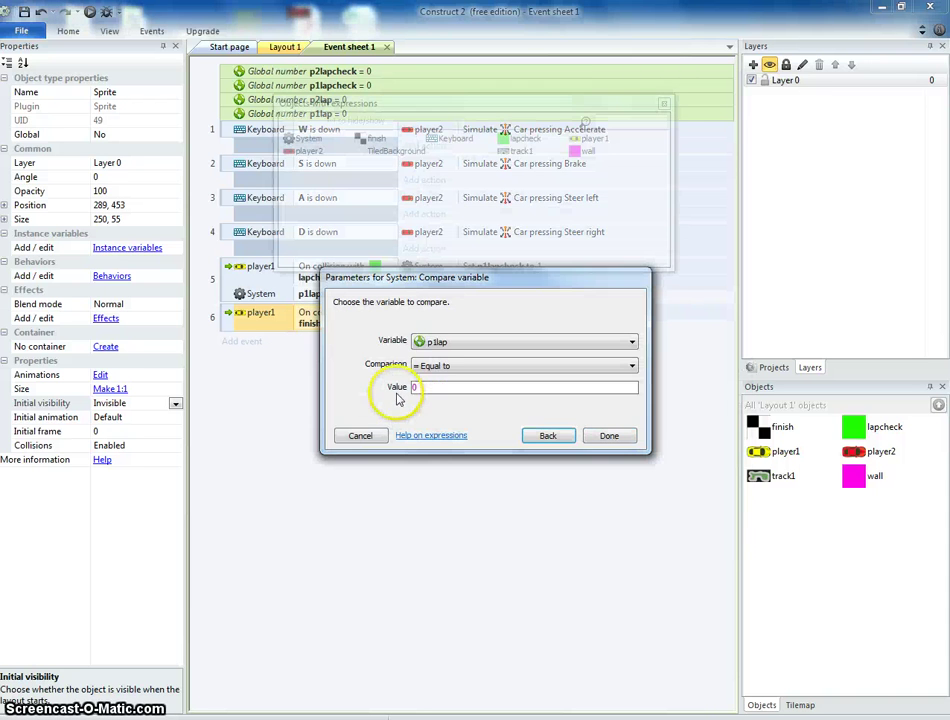
click(458, 342)
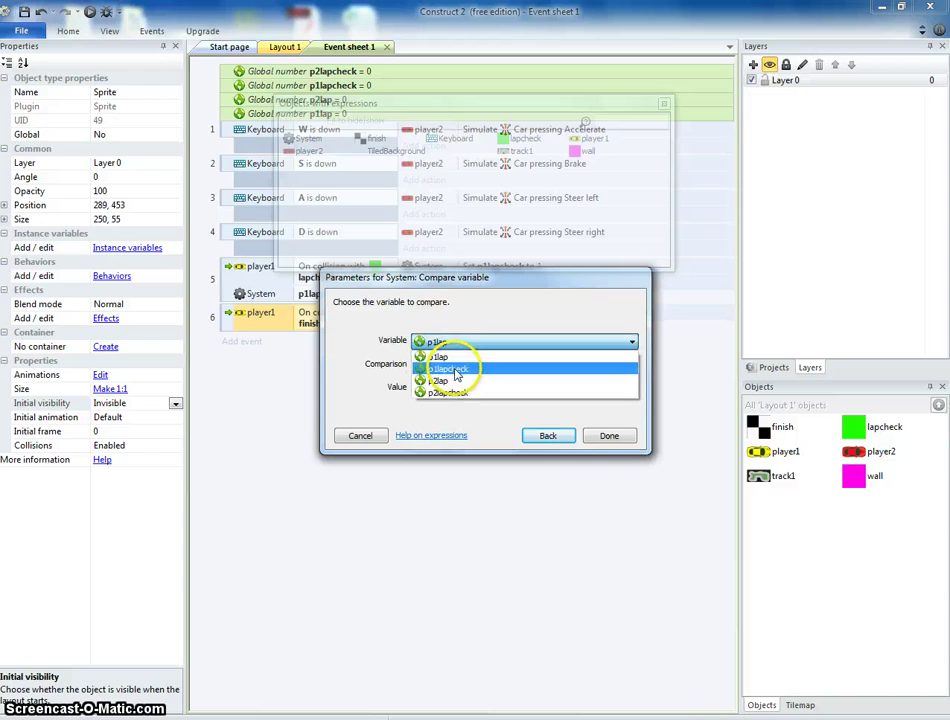
click(454, 371)
click(447, 389)
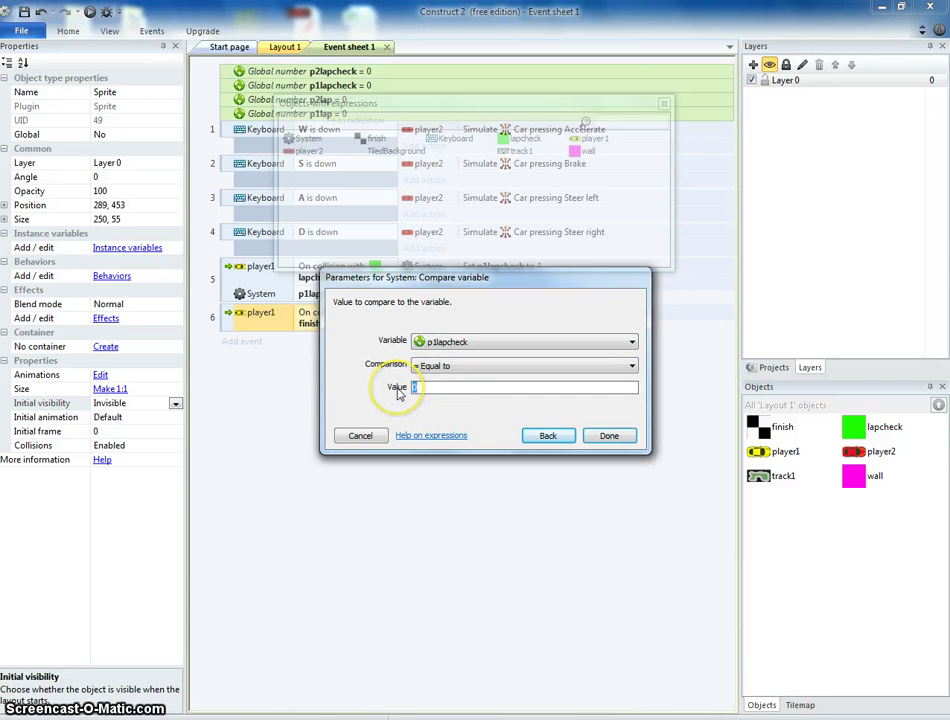
text(1)
click(608, 435)
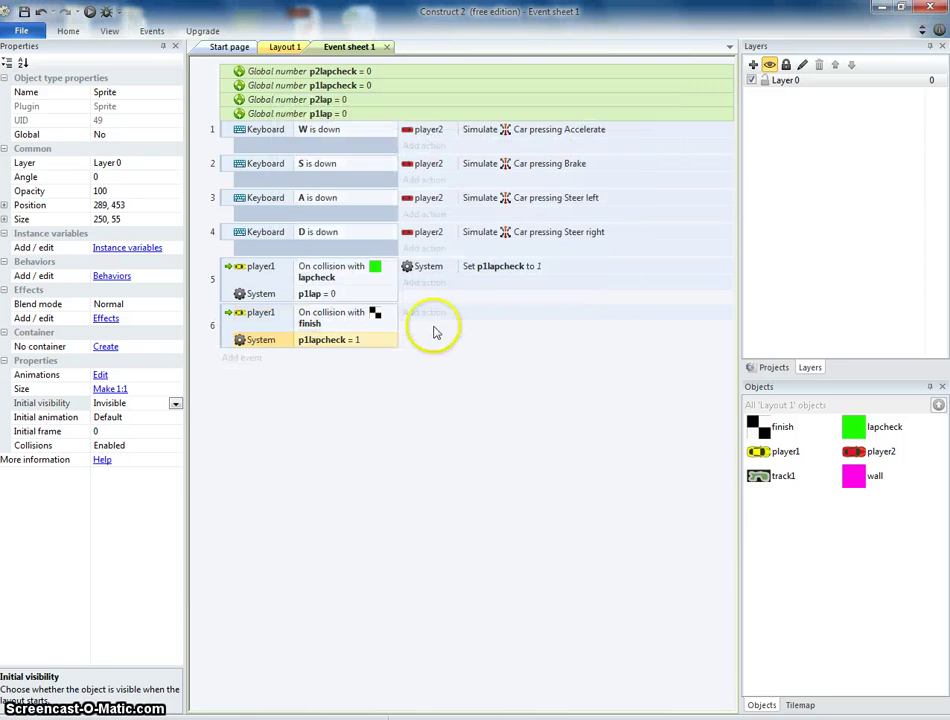
Give the finish collision event a System Set value action that sets p1lap to 1
click(433, 314)
double_click(367, 270)
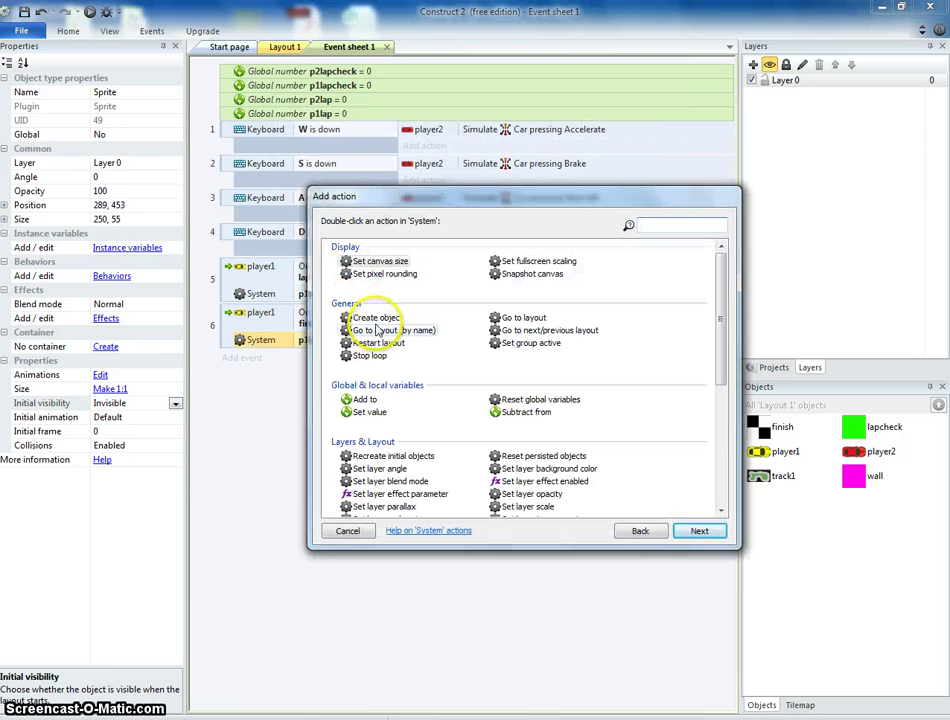
double_click(366, 411)
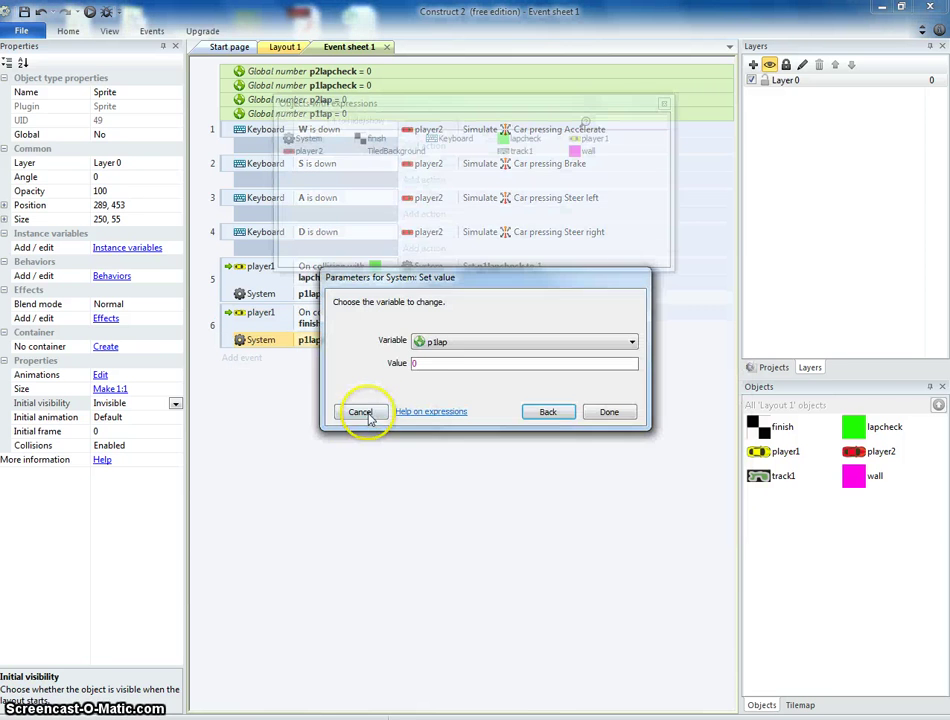
click(447, 362)
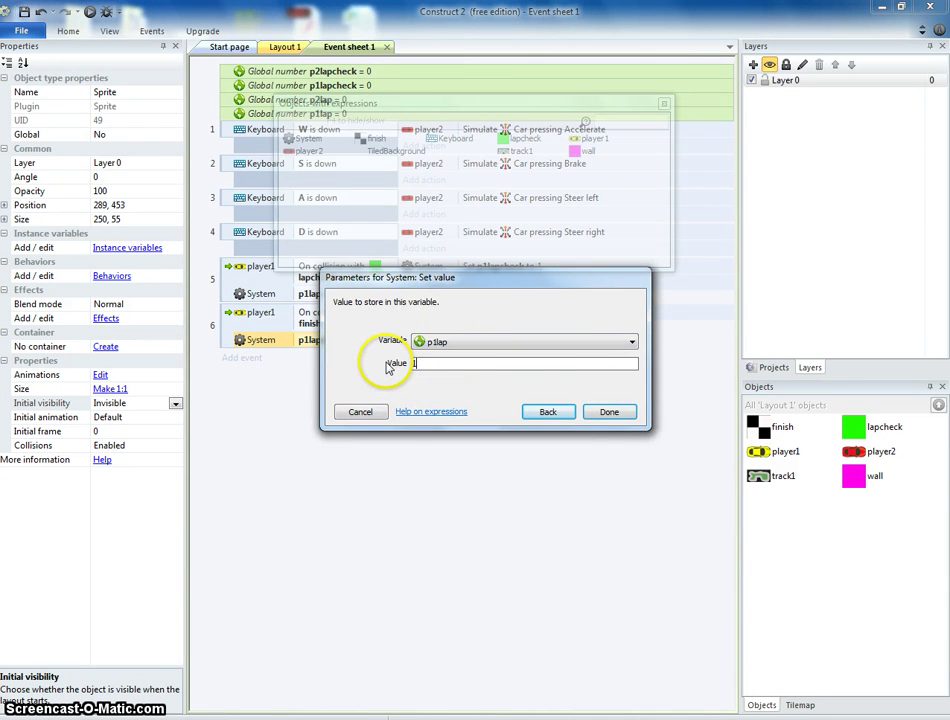
text(1)
click(607, 411)
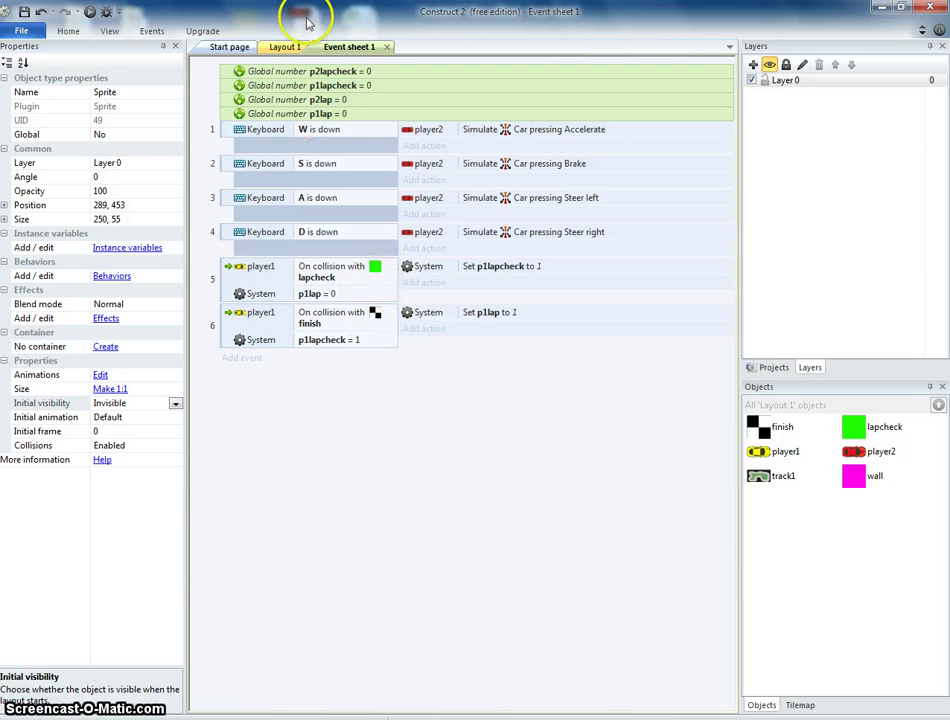
click(279, 46)
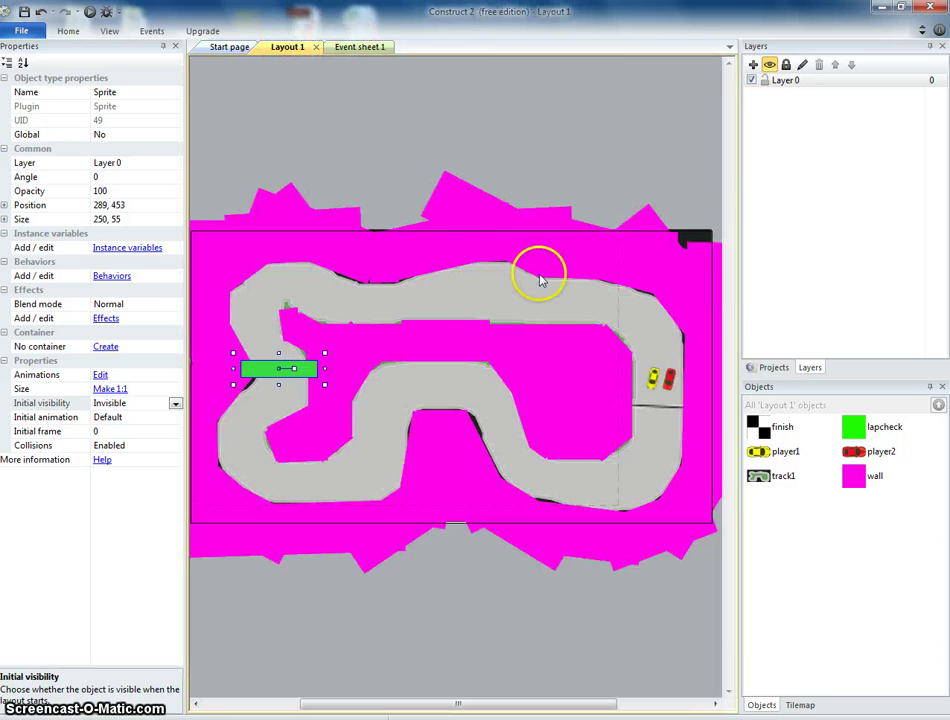
click(596, 204)
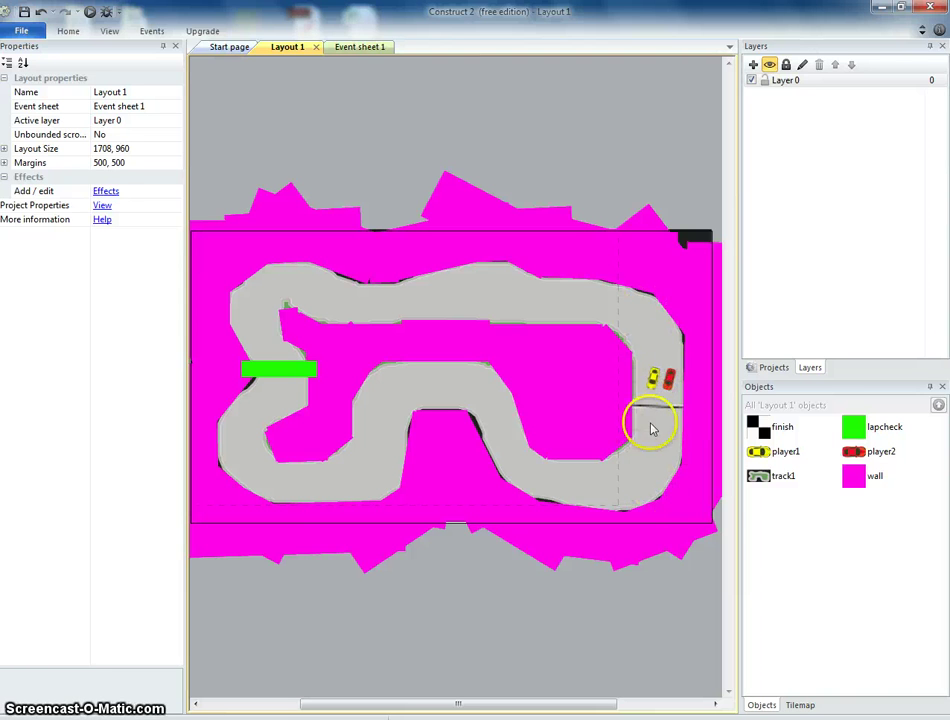
click(356, 47)
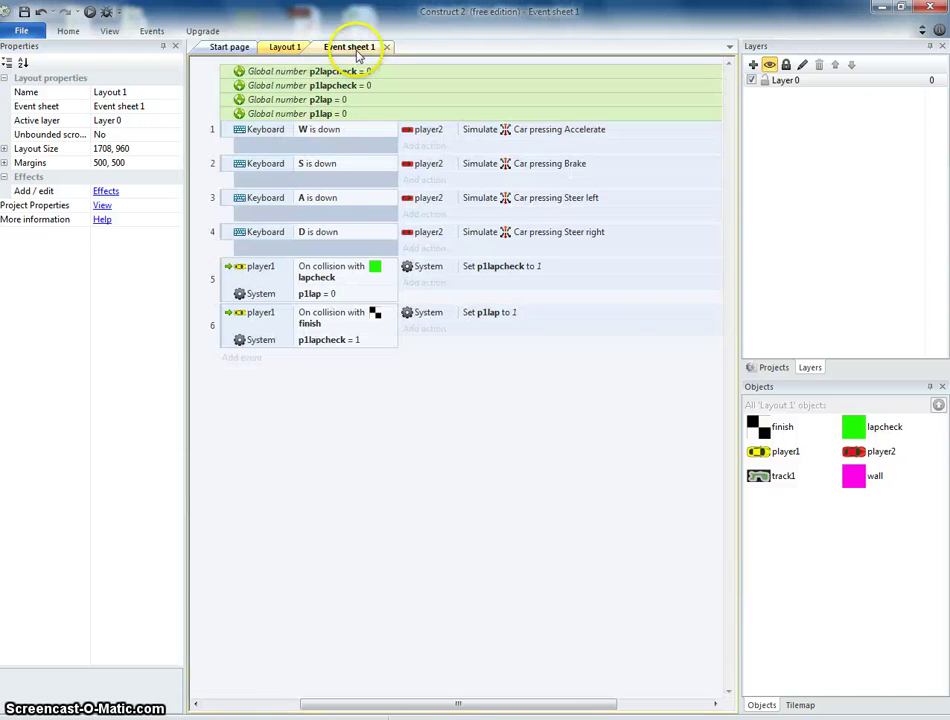
Duplicate the two player1 collision events, for lapcheck and finish, below the existing ones in the event sheet
click(226, 287)
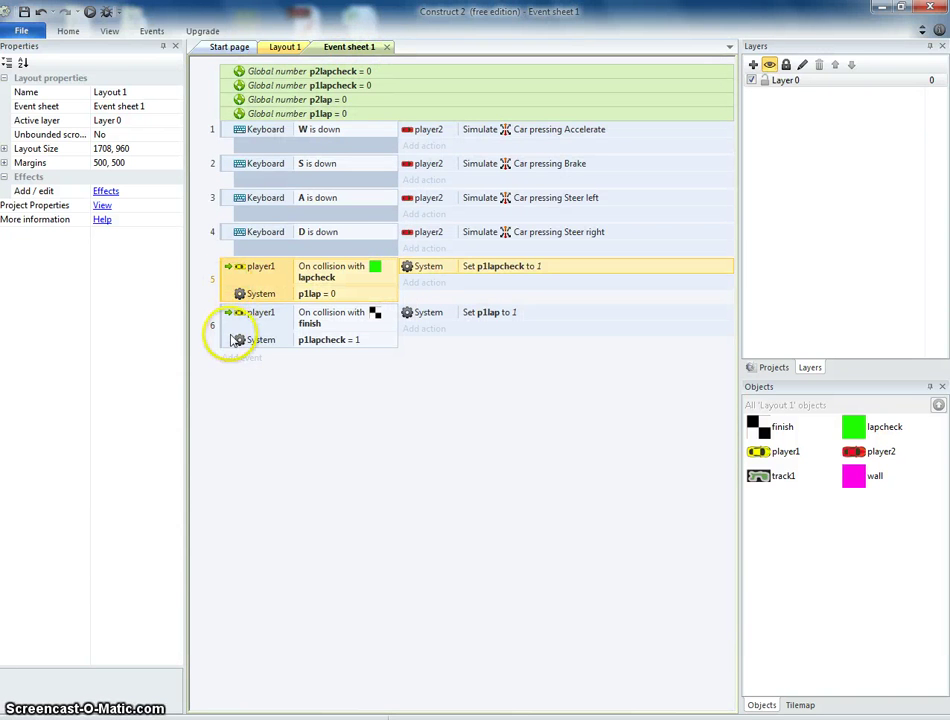
ctrl+click(230, 342)
key(ctrl+c)
click(307, 435)
key(ctrl+v)
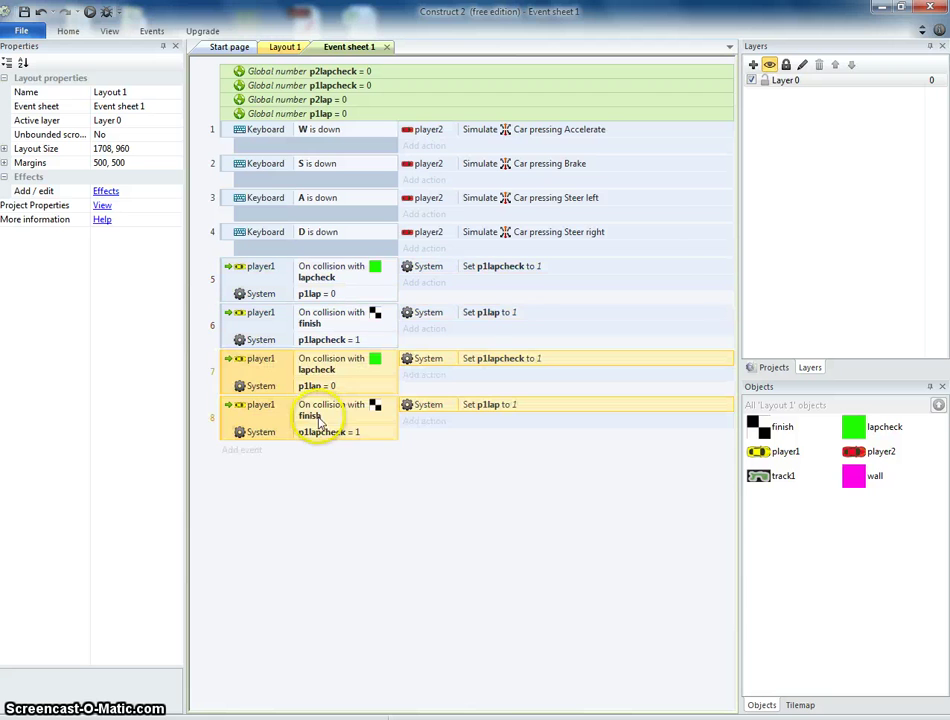
In the duplicated lapcheck event (event 7), require p1lap to equal 1 and make the action set p1lapcheck to 2
double_click(336, 390)
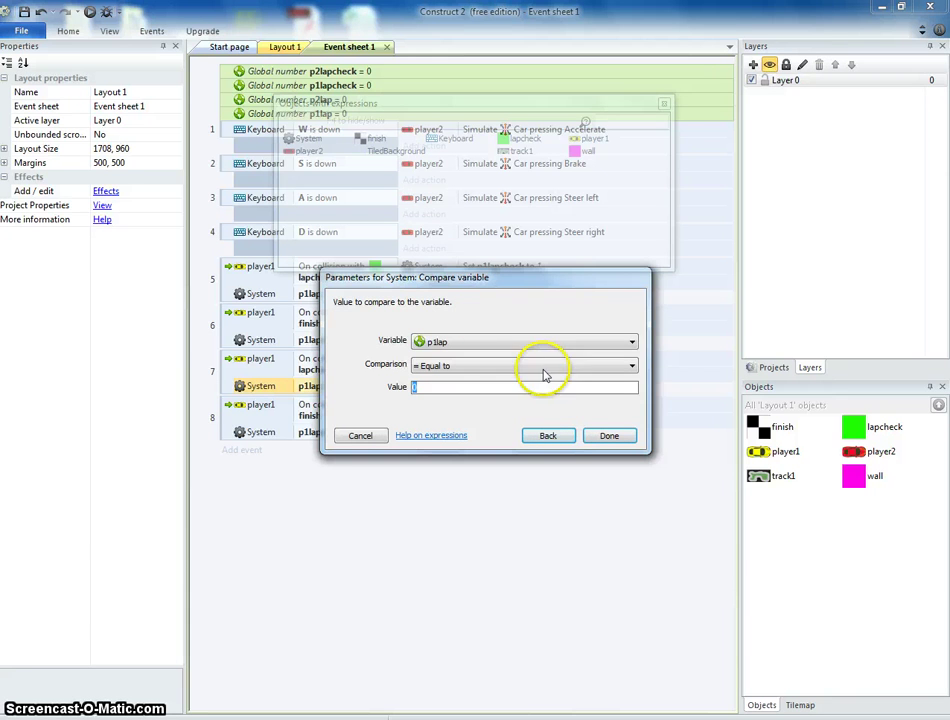
click(602, 438)
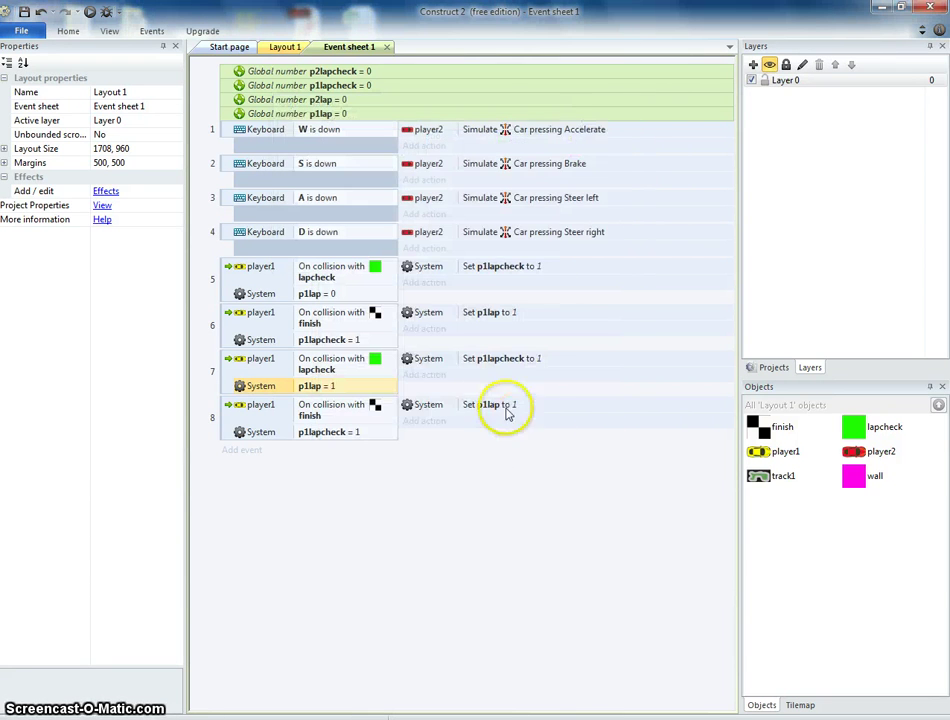
click(533, 361)
double_click(533, 361)
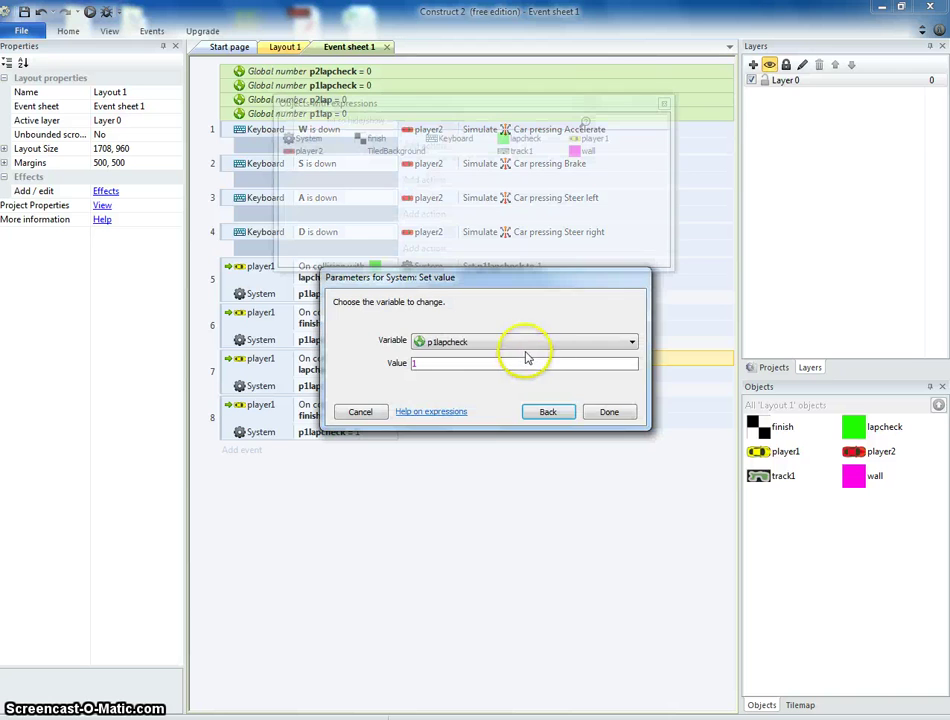
double_click(424, 366)
text(2)
click(592, 412)
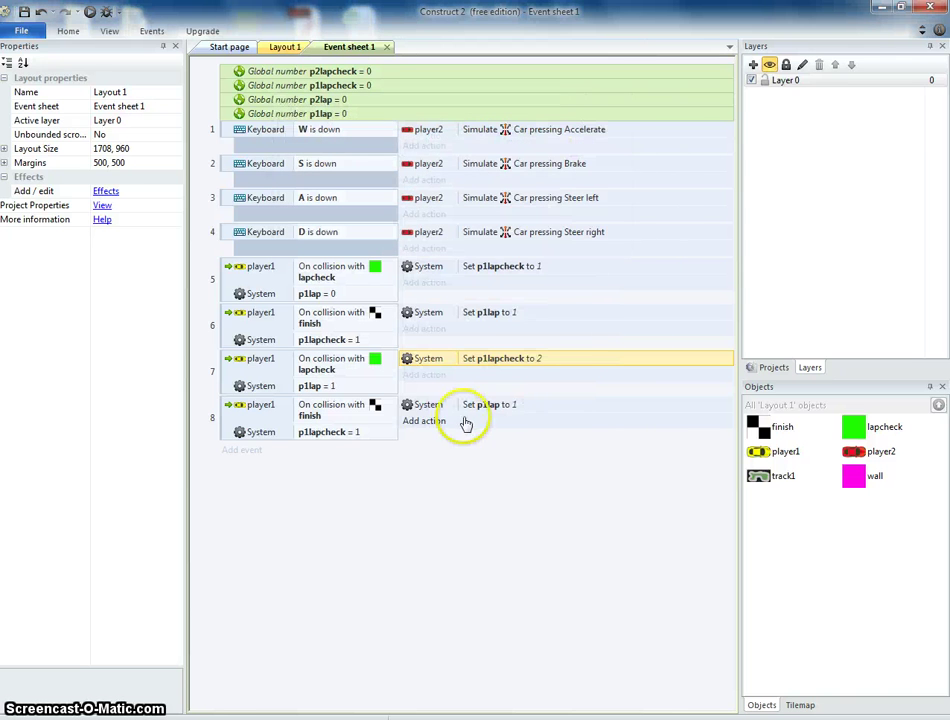
In the duplicated finish event (event 8), require p1lapcheck to equal 2 and make the action set p1lap to 2
double_click(356, 433)
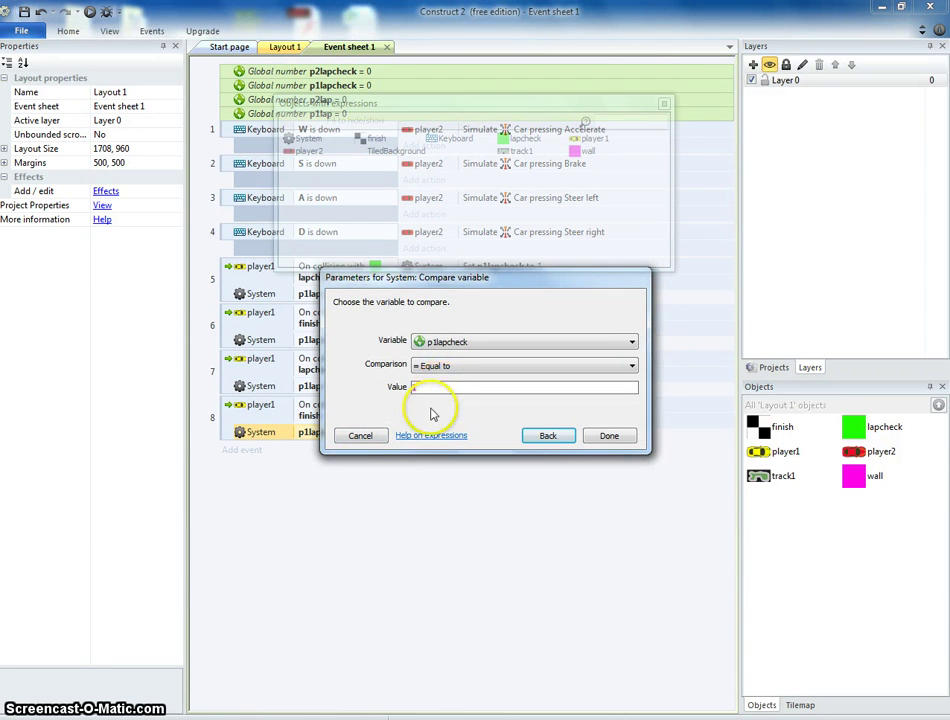
drag(601, 414, 475, 408)
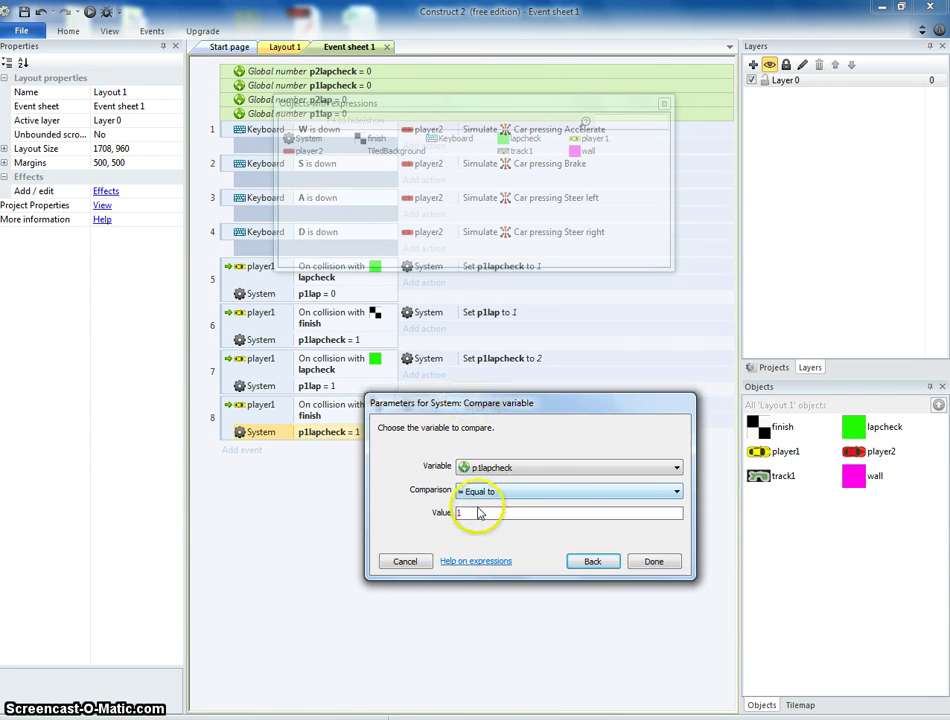
double_click(496, 512)
text(2)
click(651, 562)
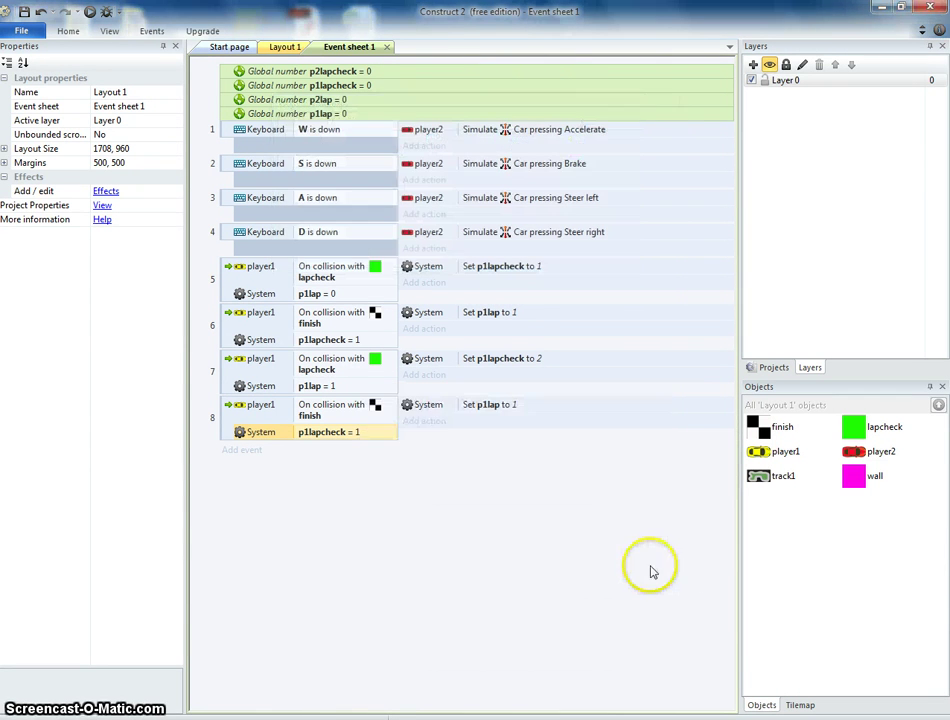
double_click(505, 404)
double_click(481, 488)
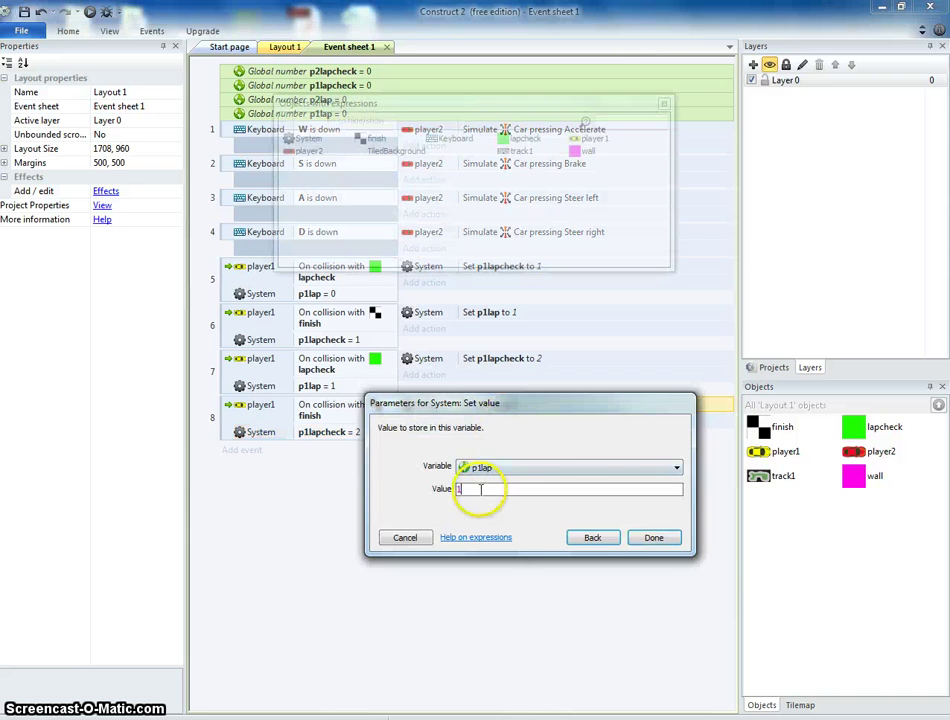
text(2)
click(652, 538)
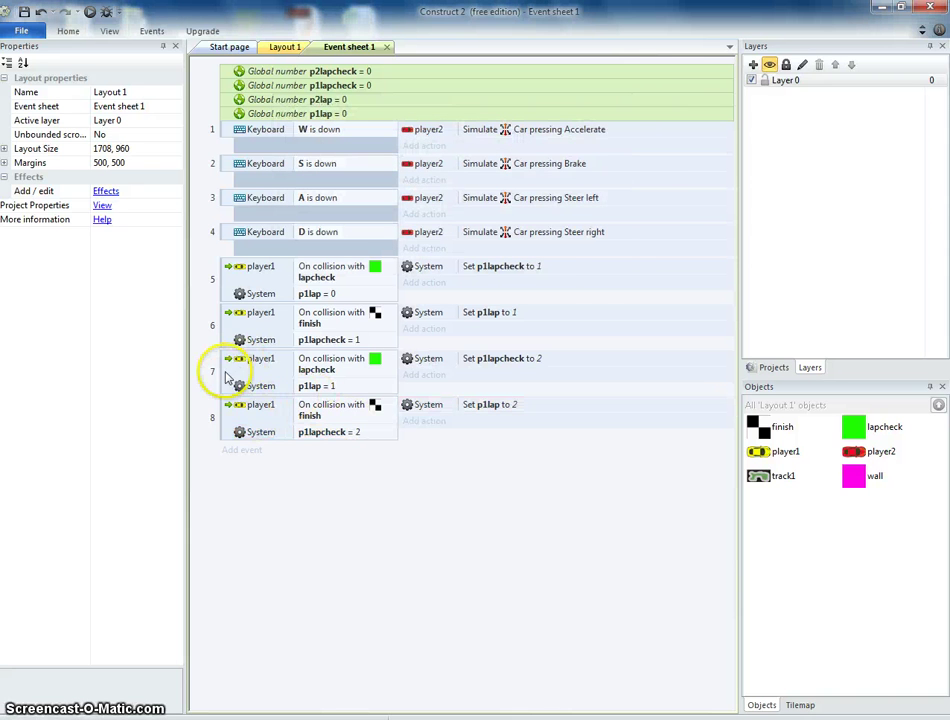
Duplicate the second-lap lapcheck and finish collision events, 7 and 8, at the end of the event sheet
click(226, 376)
shift+click(214, 430)
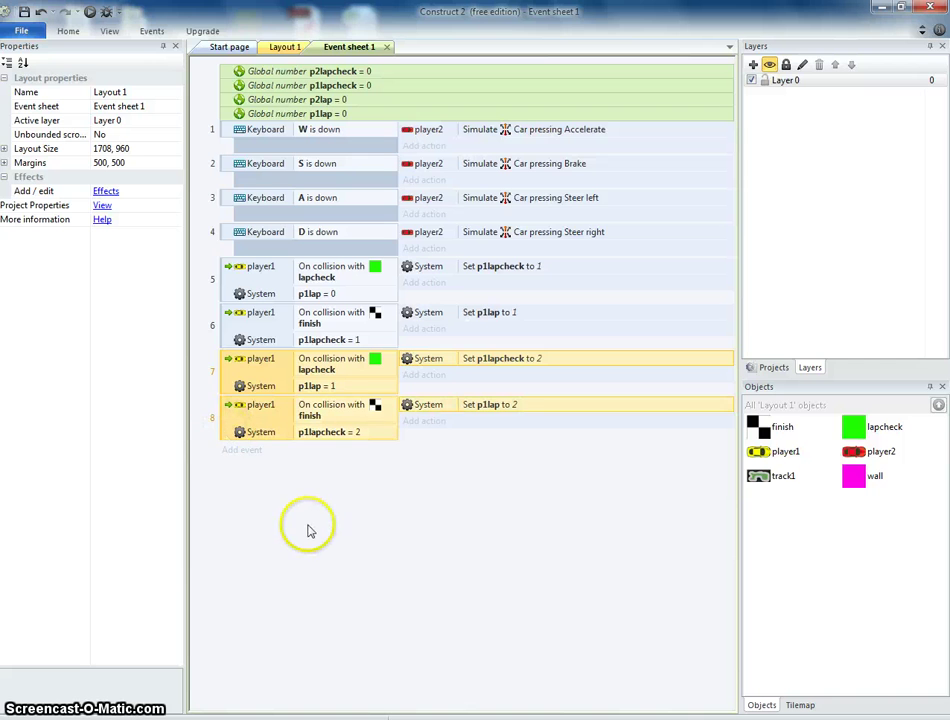
key(ctrl+c)
key(ctrl+v)
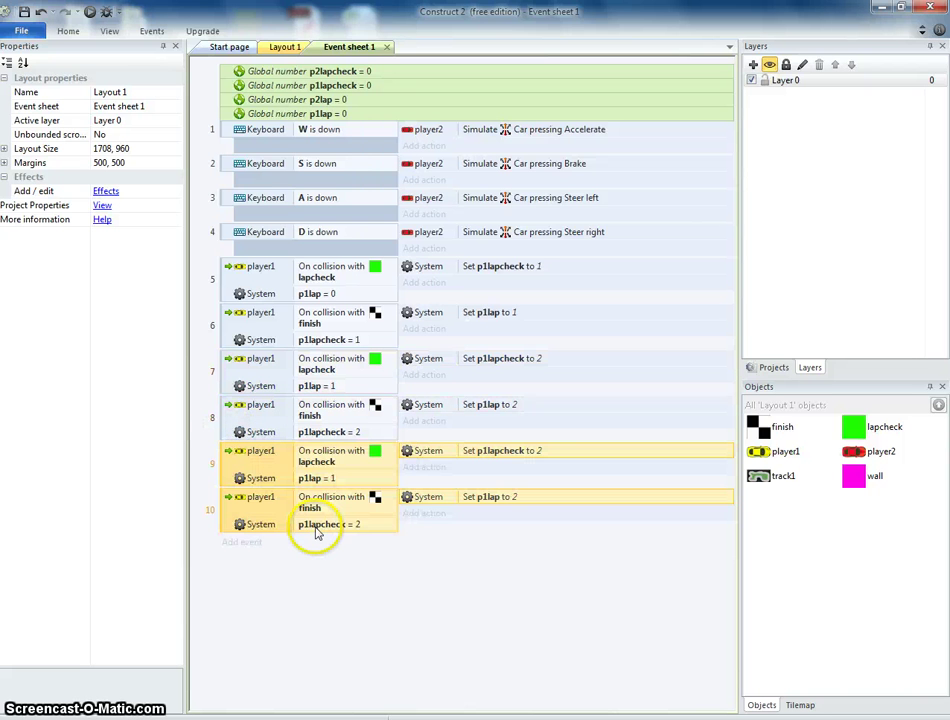
In the duplicated lapcheck event (event 9), require p1lap to equal 2 and make the action set p1lapcheck to 3
double_click(335, 482)
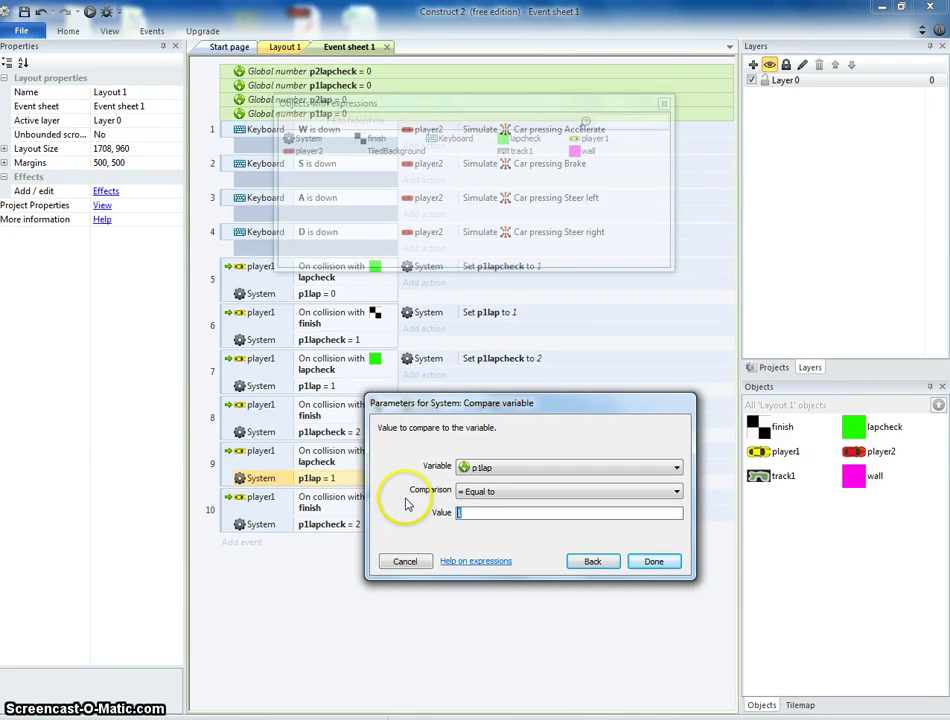
text(2)
click(653, 561)
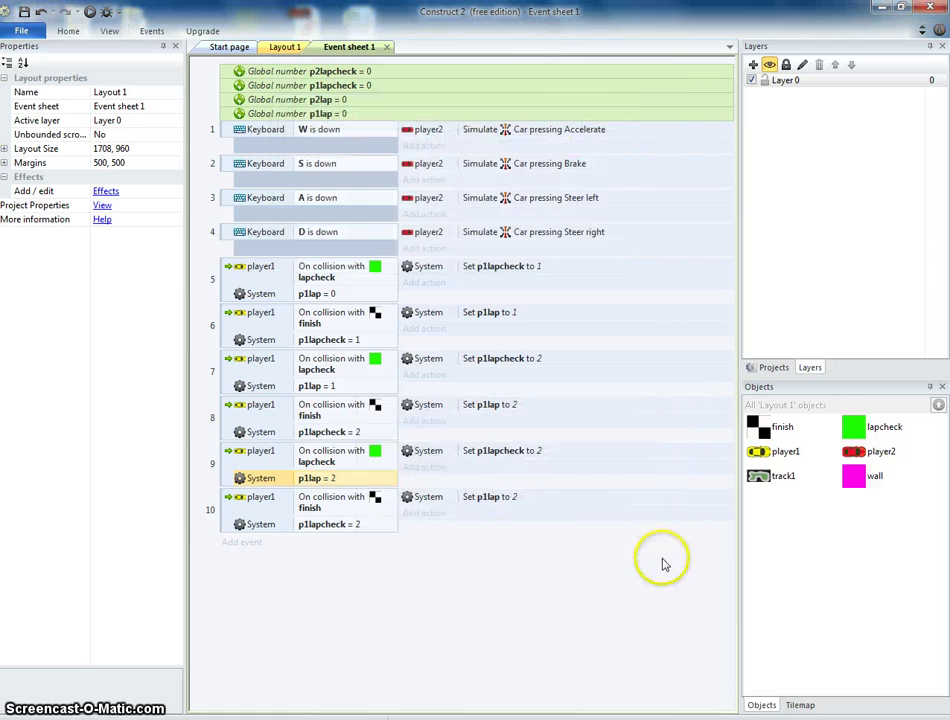
double_click(533, 451)
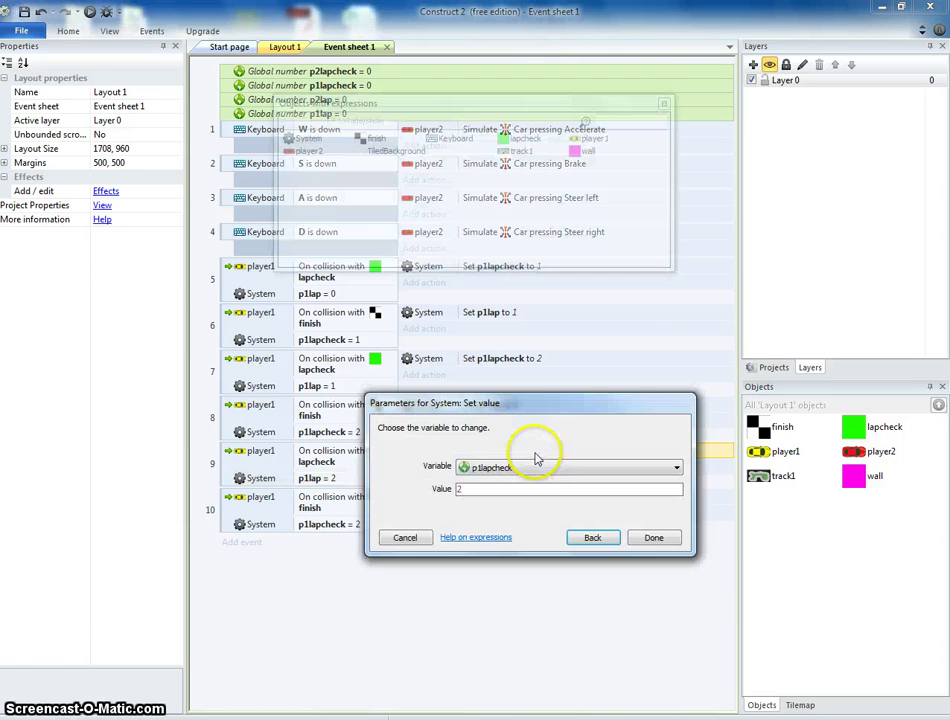
drag(521, 403, 517, 515)
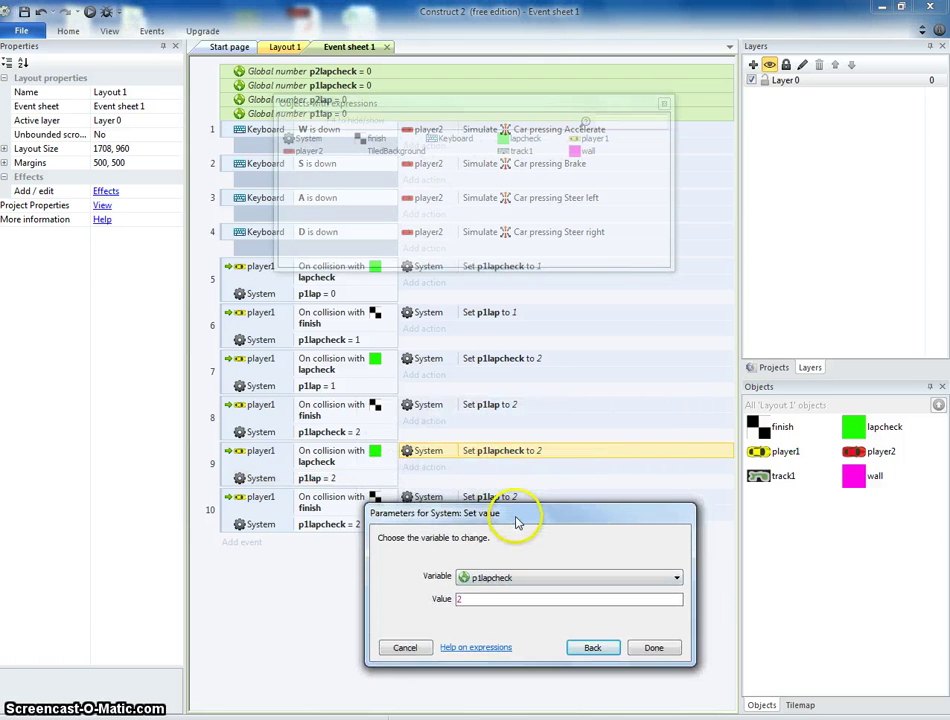
double_click(462, 599)
text(3)
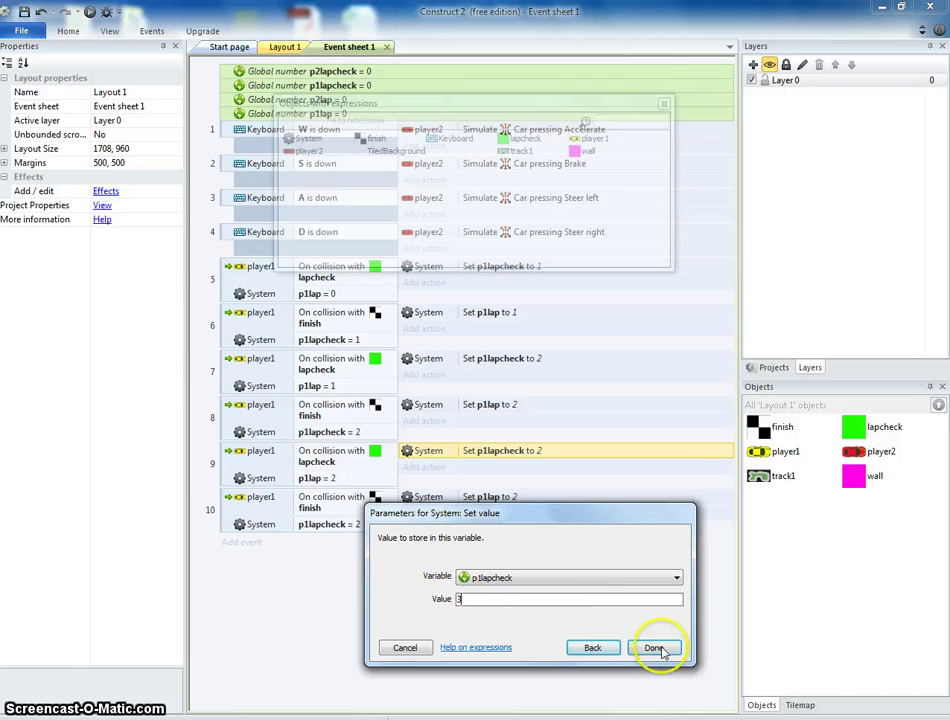
click(655, 648)
In the duplicated finish event (event 10), require p1lapcheck to equal 3 and make the action set p1lap to 3
double_click(360, 526)
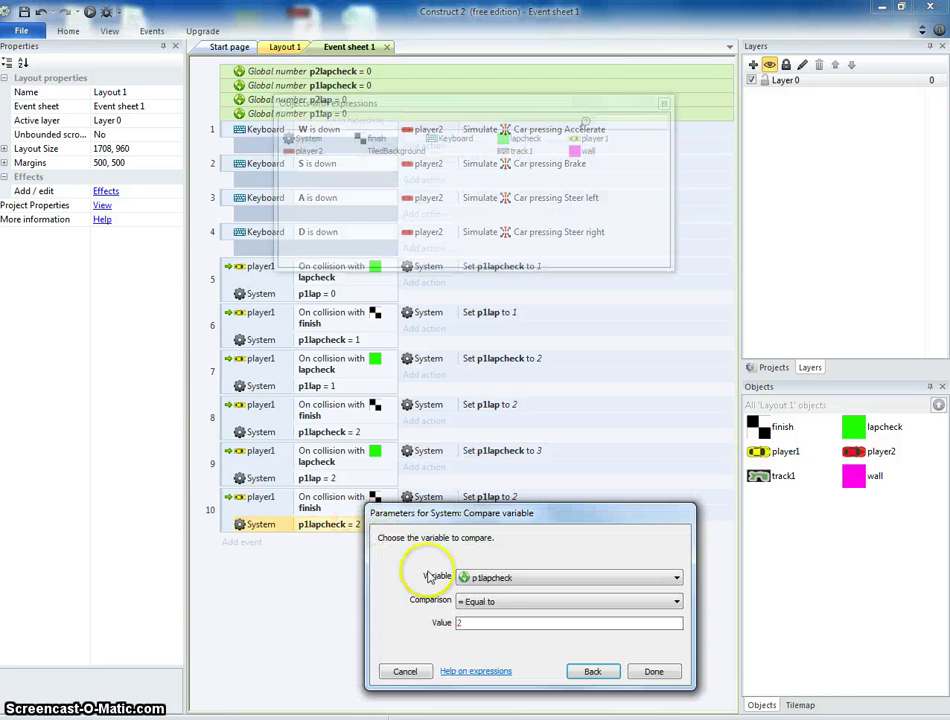
double_click(462, 622)
text(3)
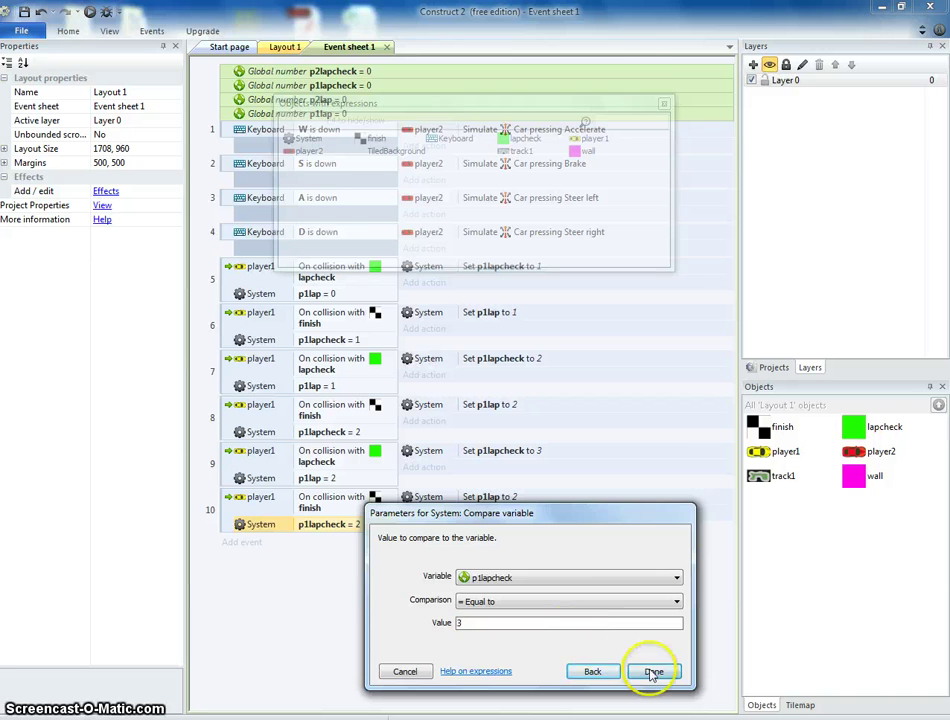
click(652, 671)
double_click(508, 500)
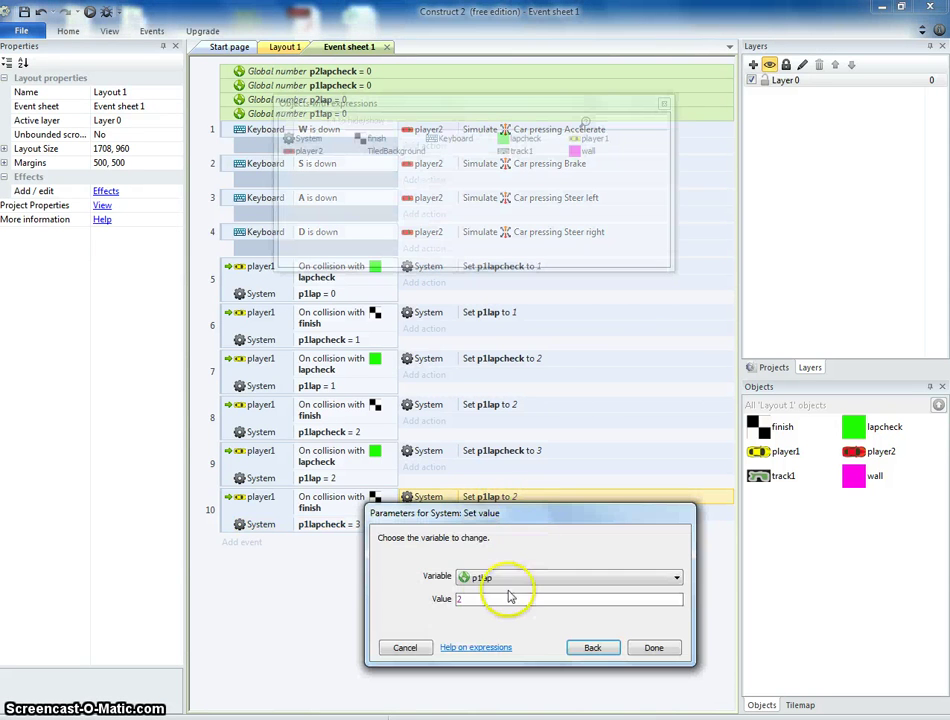
double_click(470, 598)
text(3)
click(653, 648)
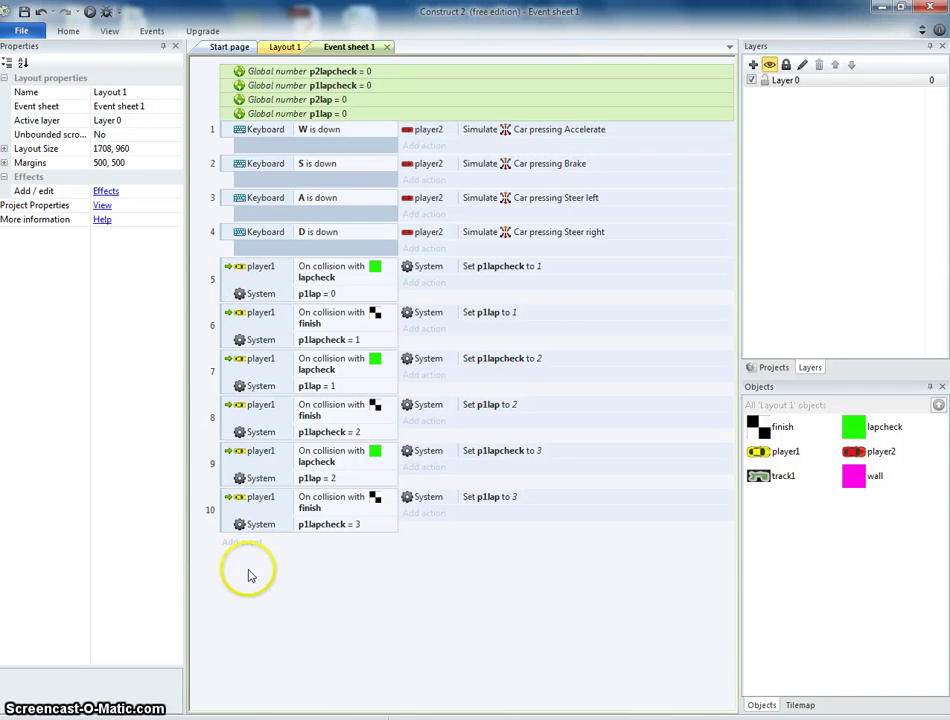
Add a new layer above Layer 0 in Layout 1 and rename it HUD
click(285, 48)
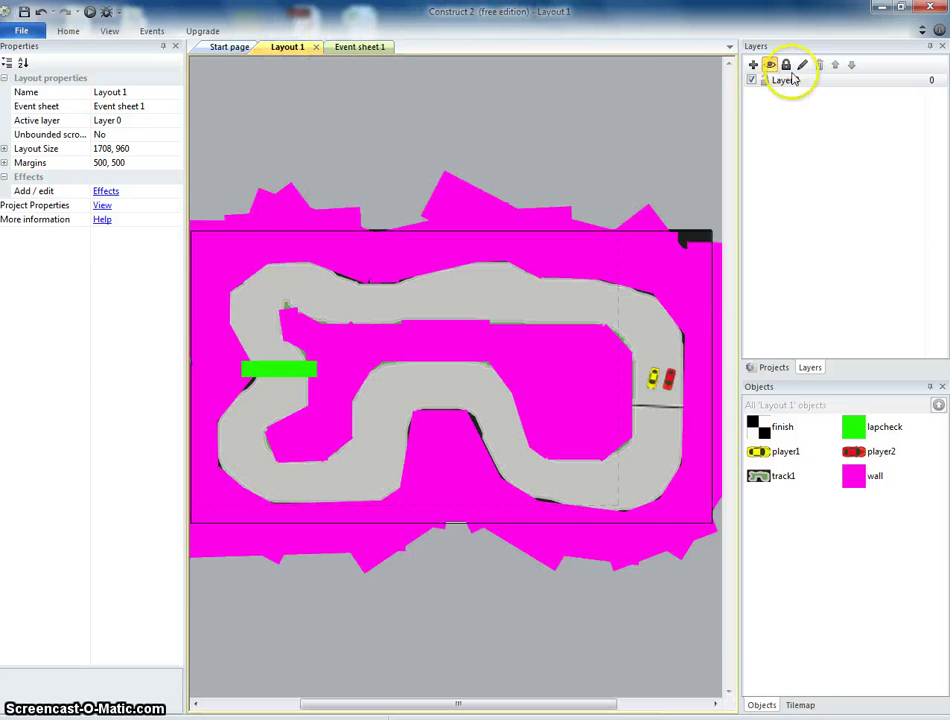
click(753, 65)
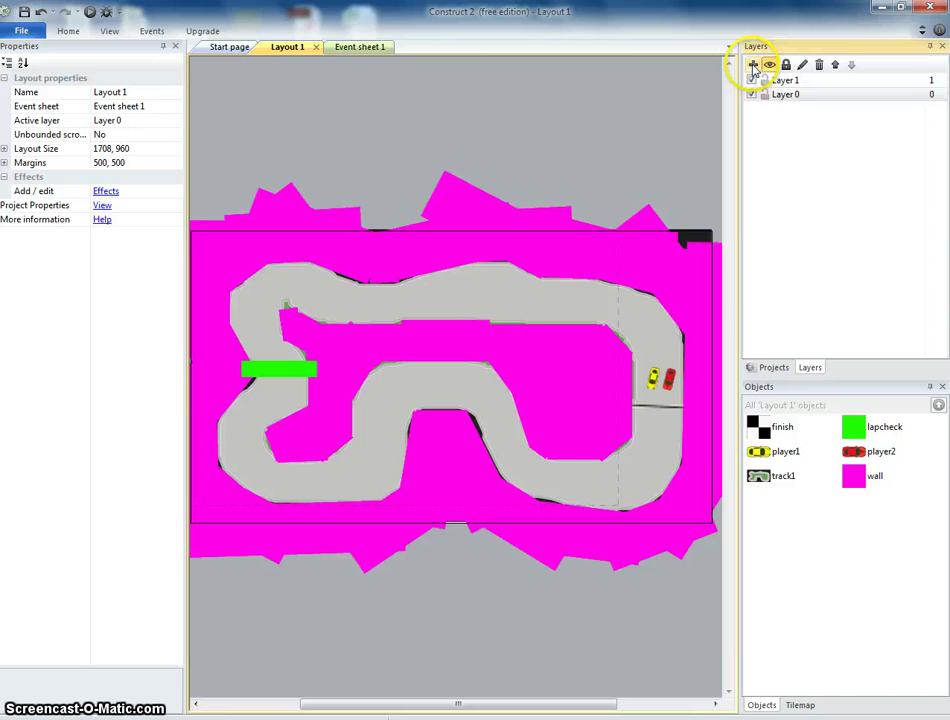
click(785, 80)
right_click(787, 81)
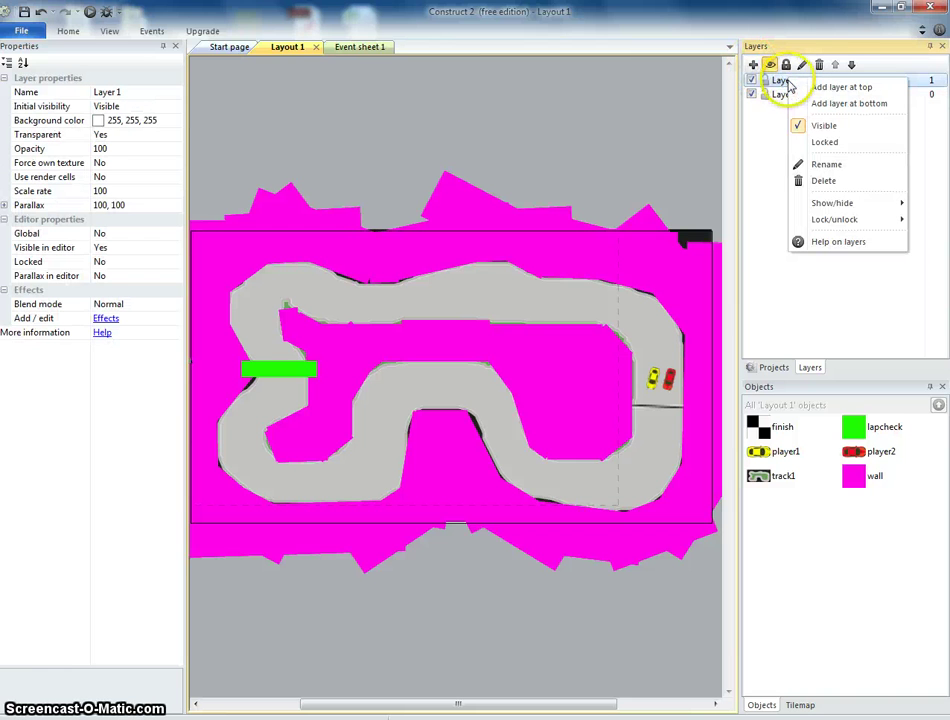
click(828, 166)
text(HUD)
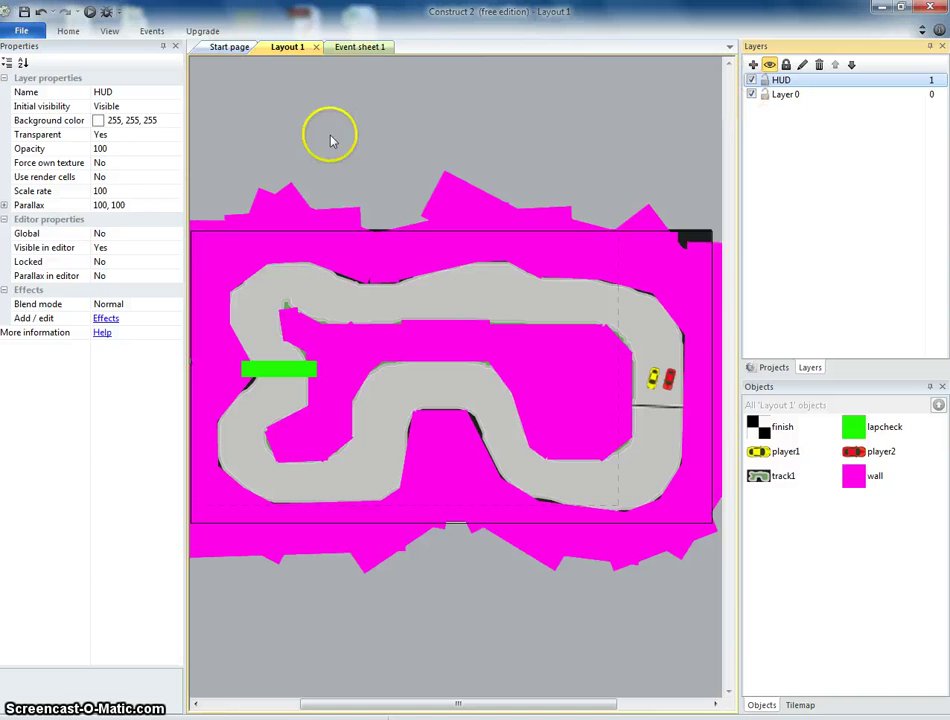
click(117, 205)
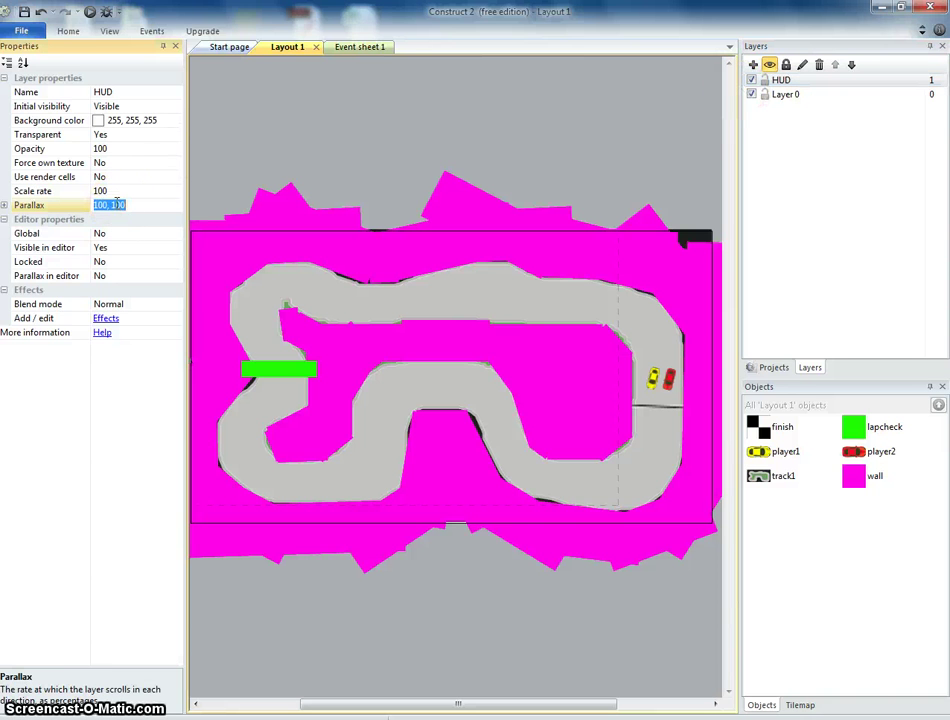
click(267, 142)
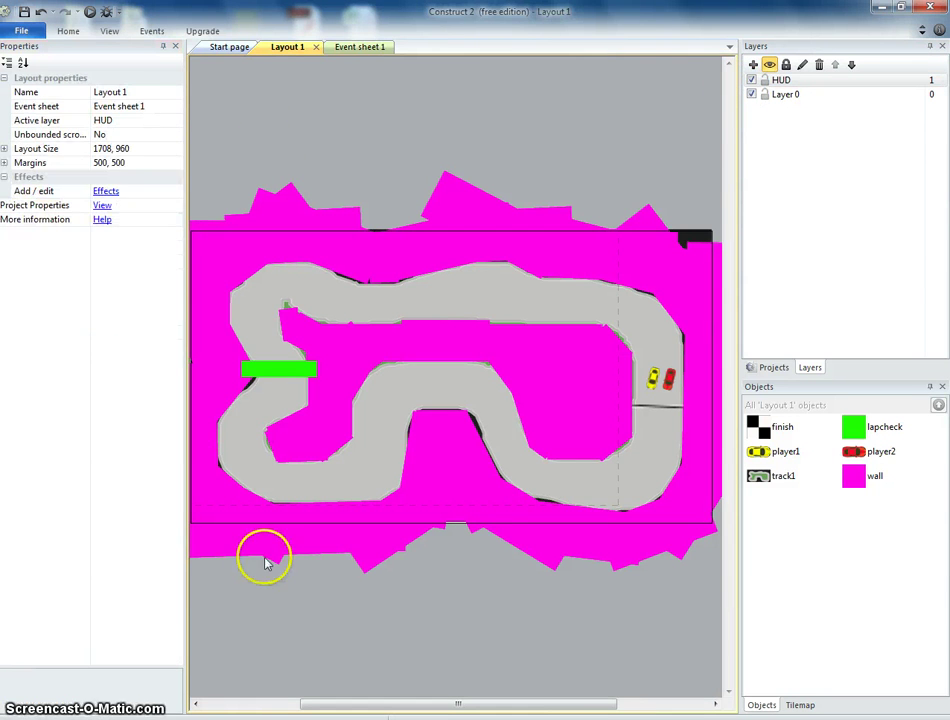
Insert a Text object on the HUD layer near the layout's upper-left corner, at about 72, 41
double_click(257, 573)
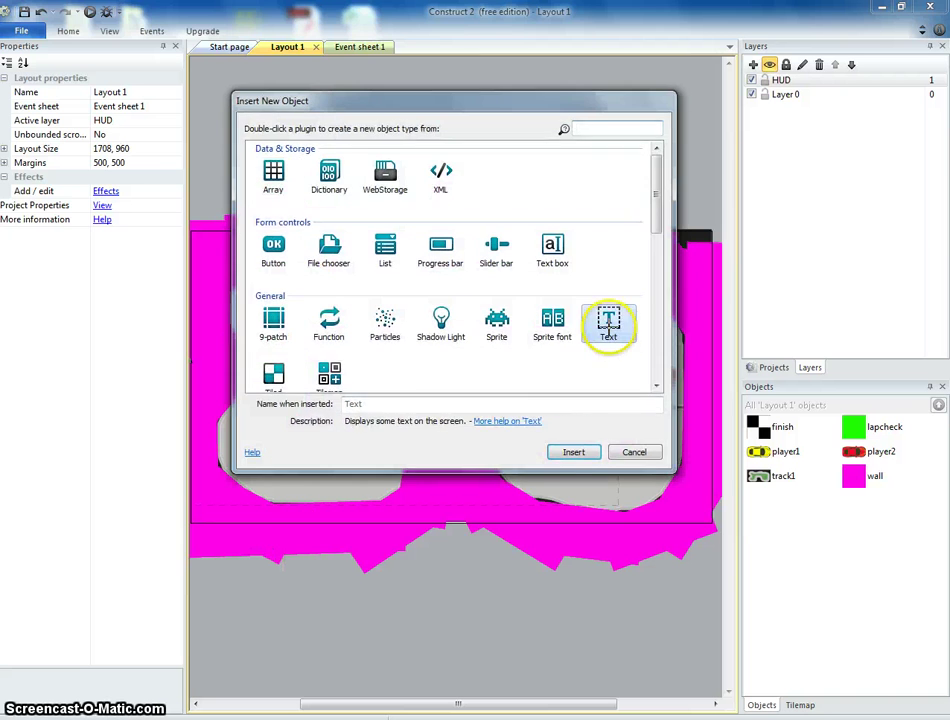
double_click(606, 322)
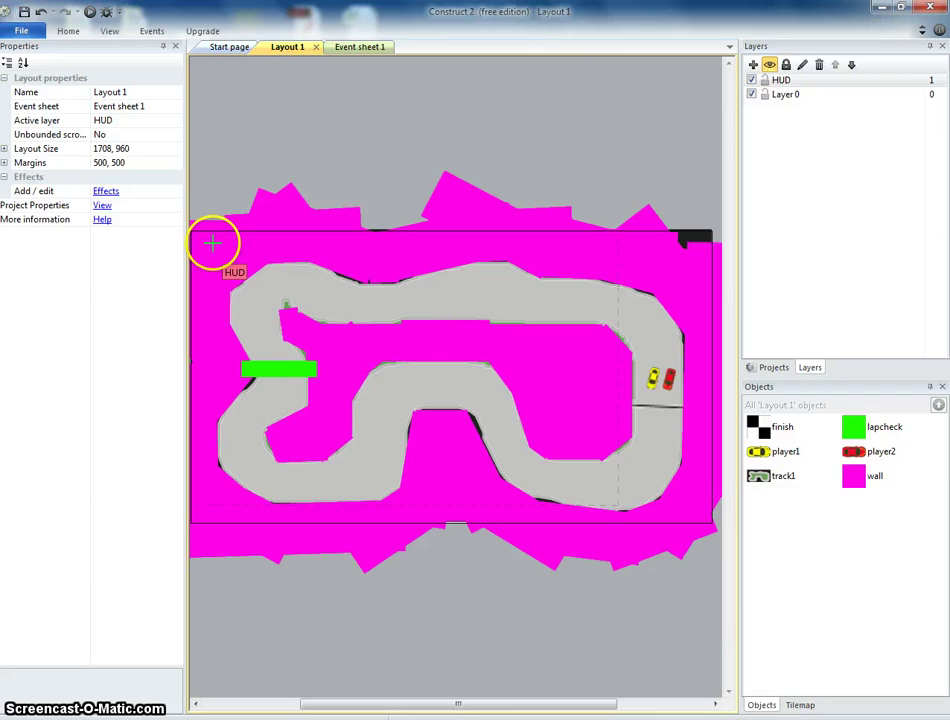
click(212, 243)
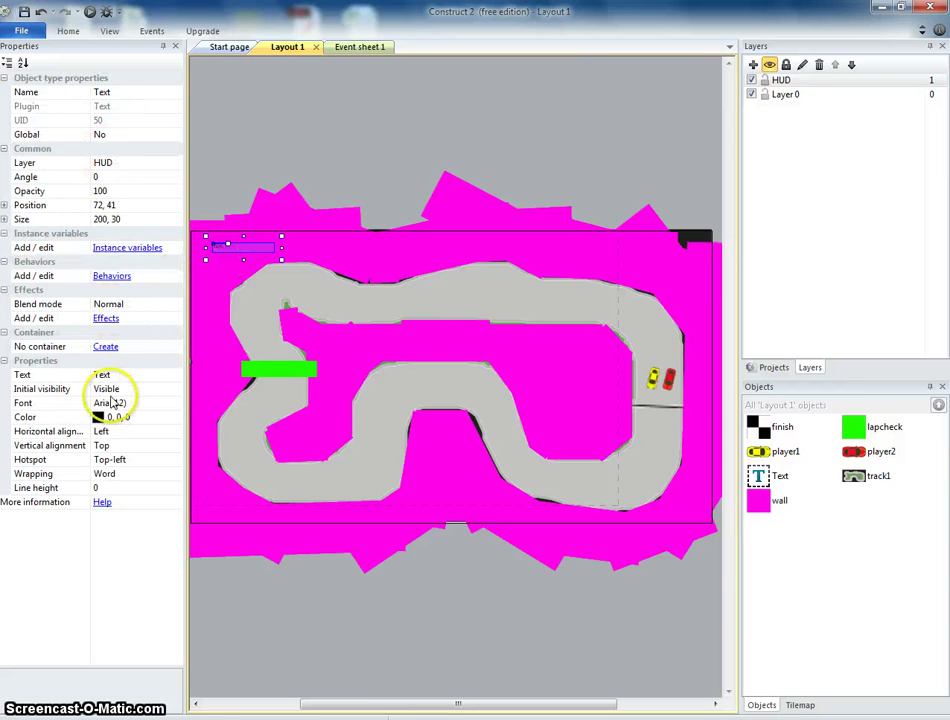
Set the text object's font size to 22, enlarge its box to about 200 by 93 and move it to about 35, 24
click(145, 403)
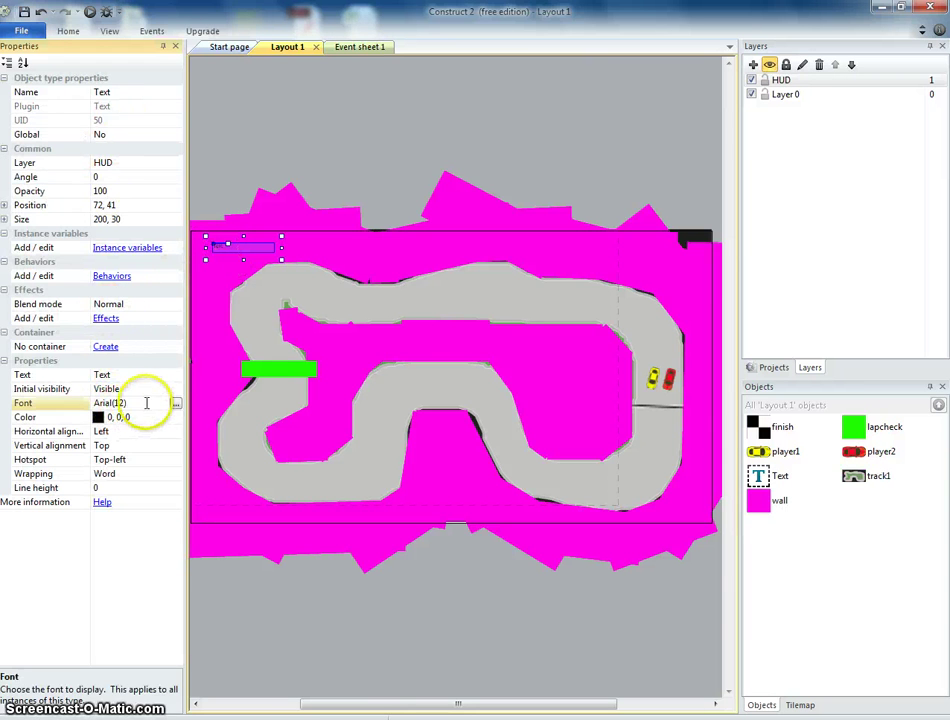
click(175, 404)
click(540, 334)
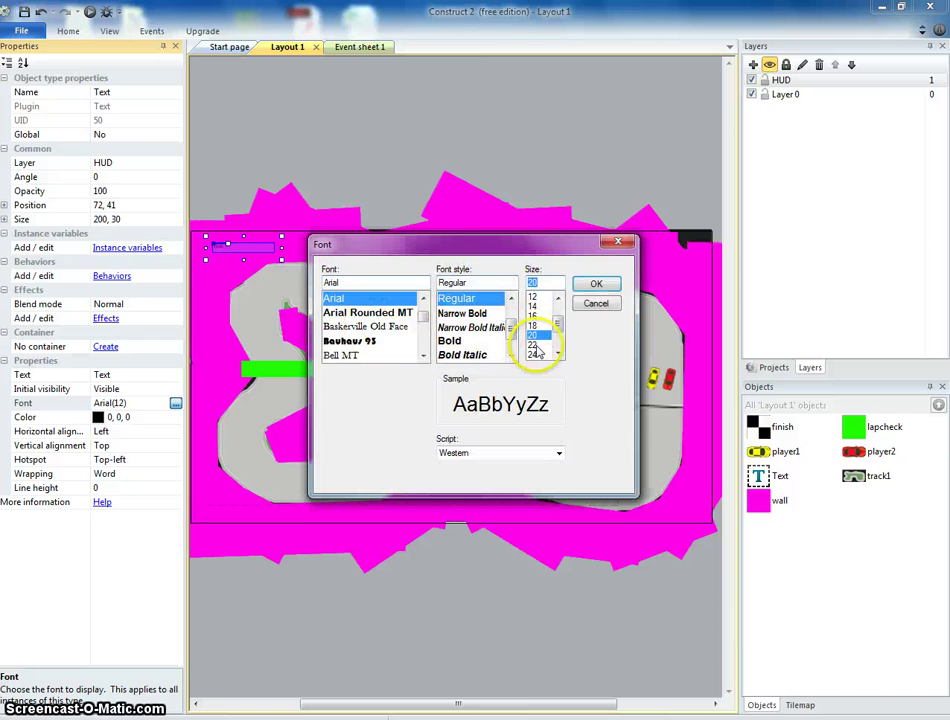
click(533, 344)
click(596, 284)
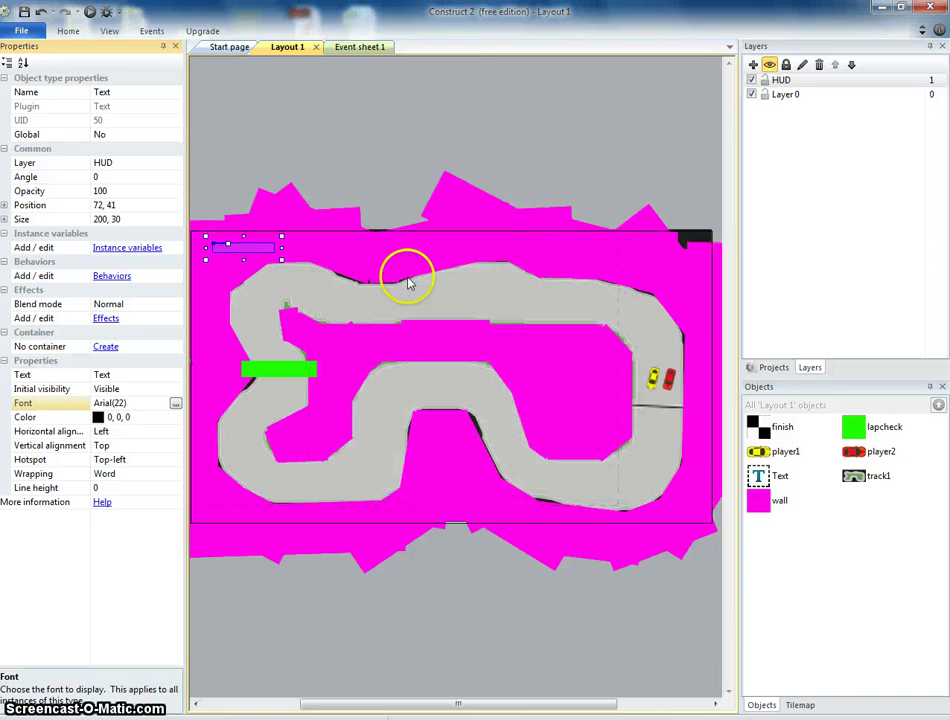
drag(244, 262, 214, 247)
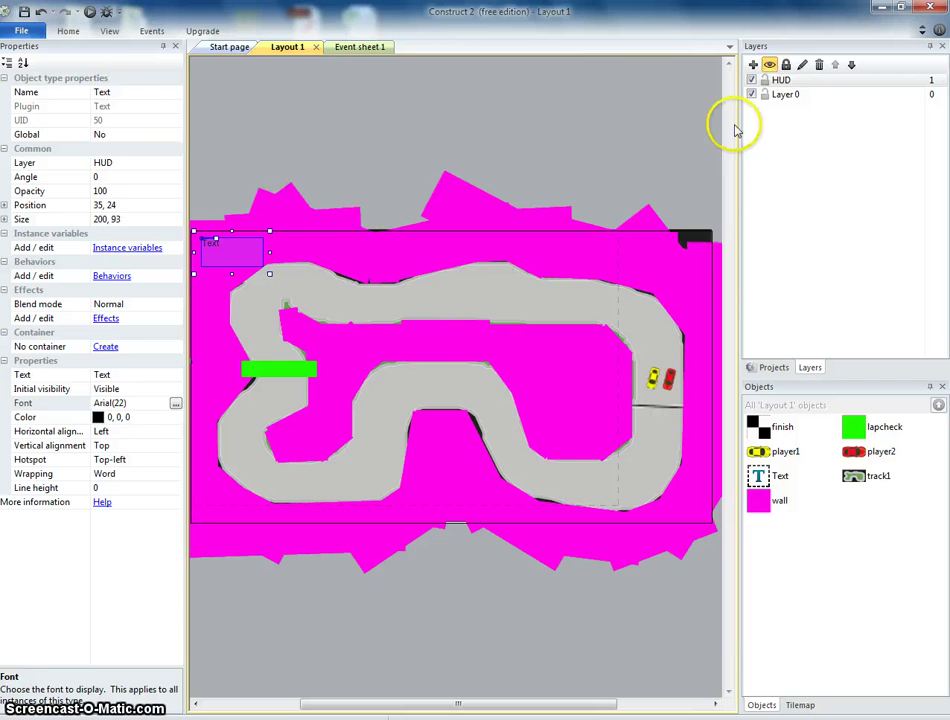
Rename the text object P1Lap and set its displayed text to "Player 1"
click(120, 90)
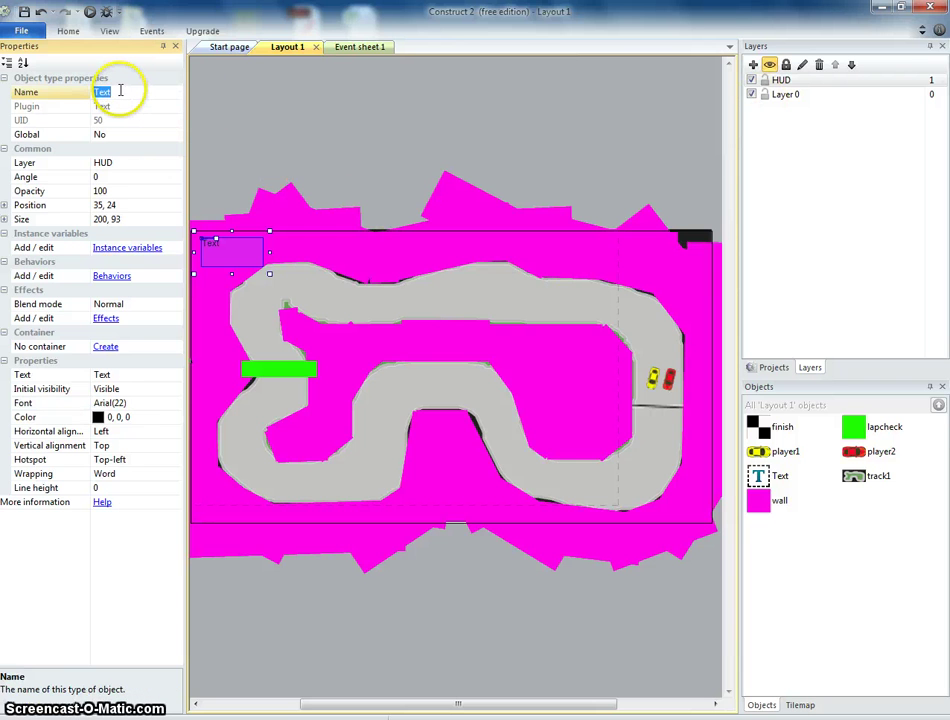
text(P1 Lap)
key(Return)
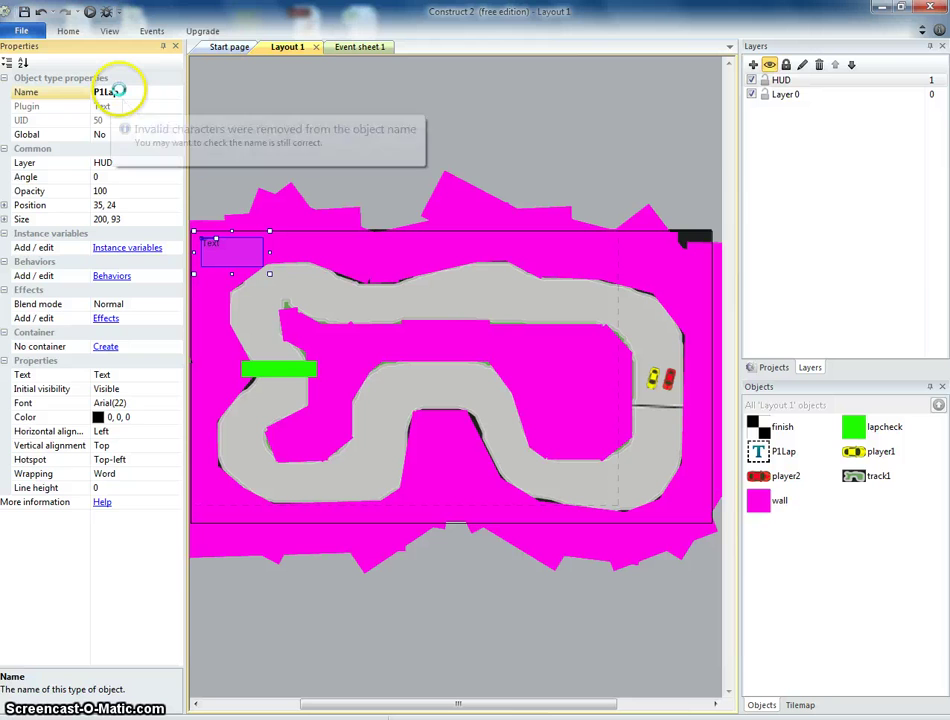
click(230, 160)
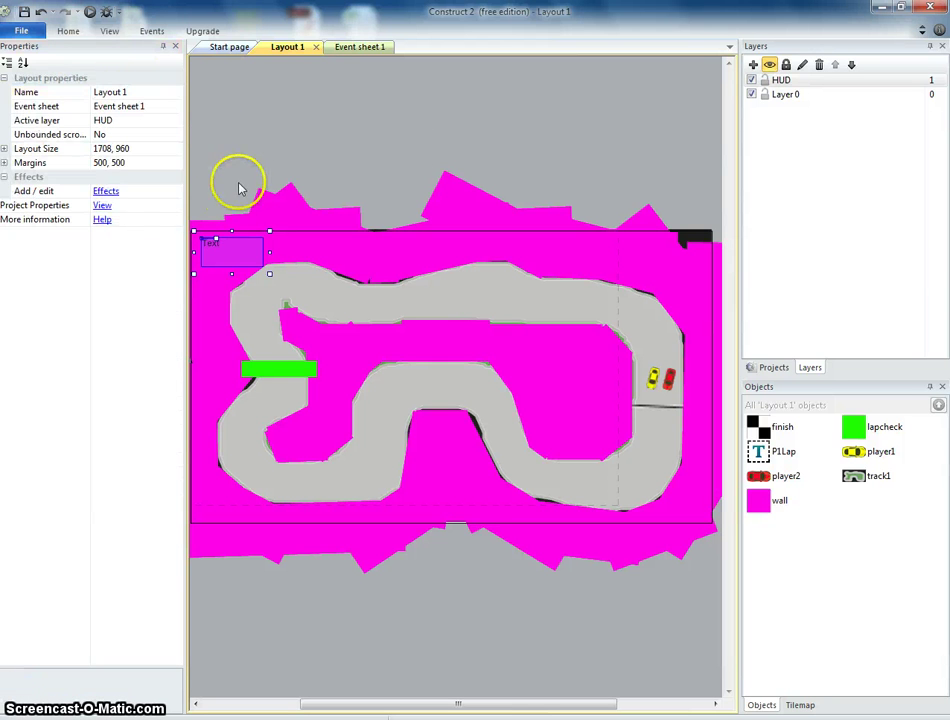
click(212, 248)
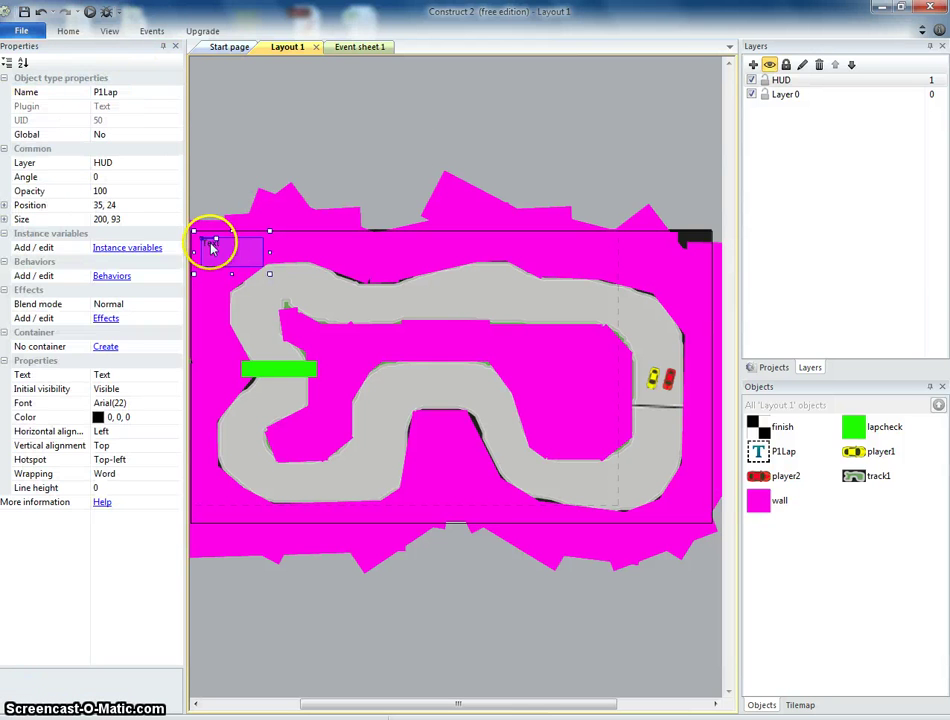
click(101, 374)
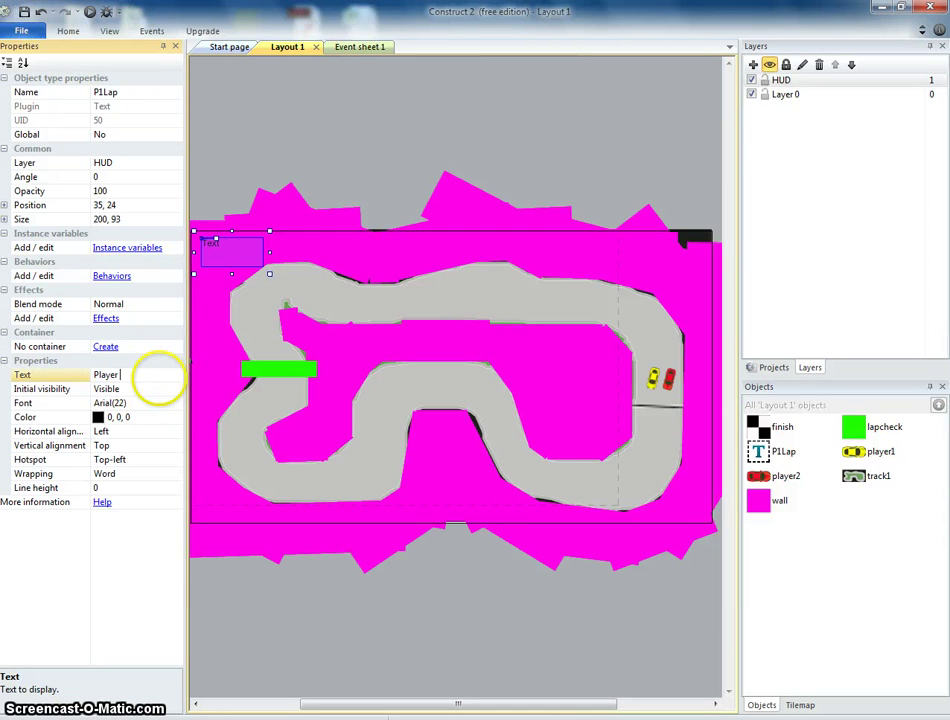
click(326, 146)
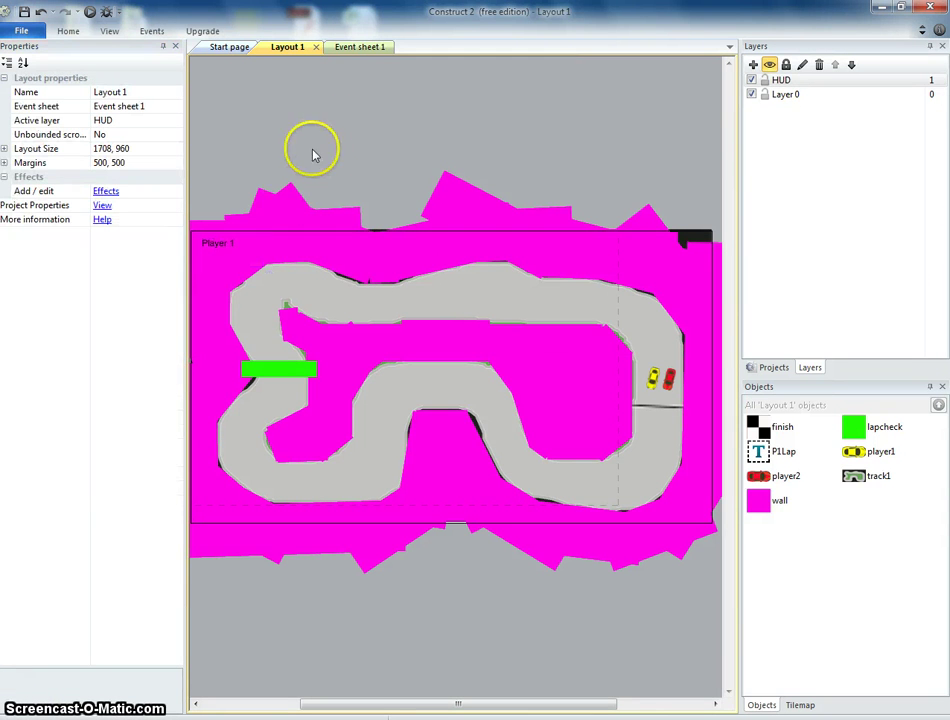
Insert a second Text object on the HUD layer above the track's upper-right stretch, at about 1109, 53
double_click(312, 155)
click(606, 327)
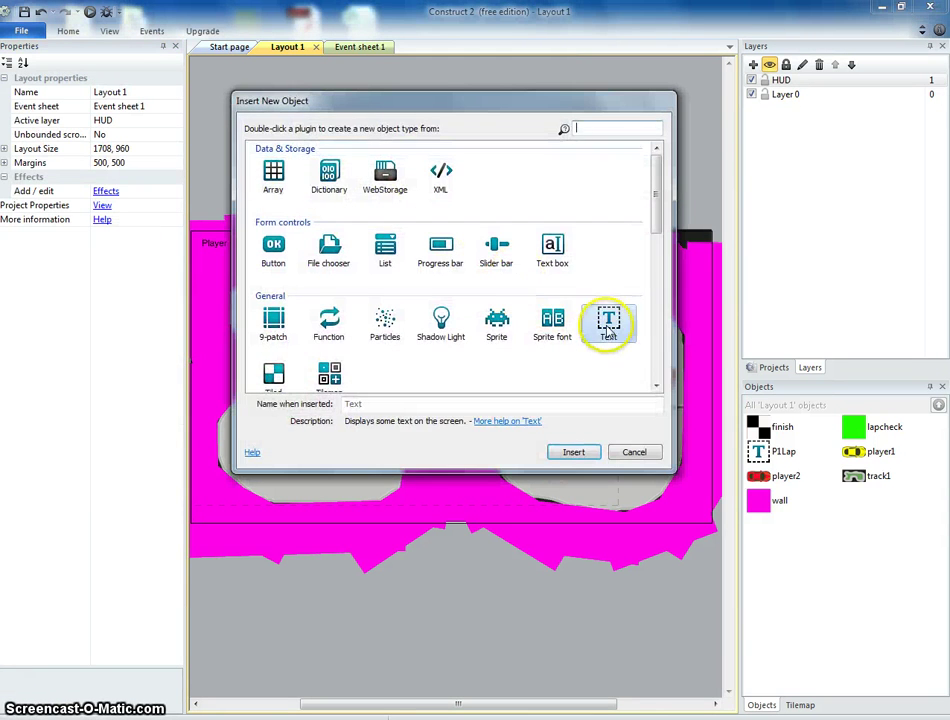
click(575, 452)
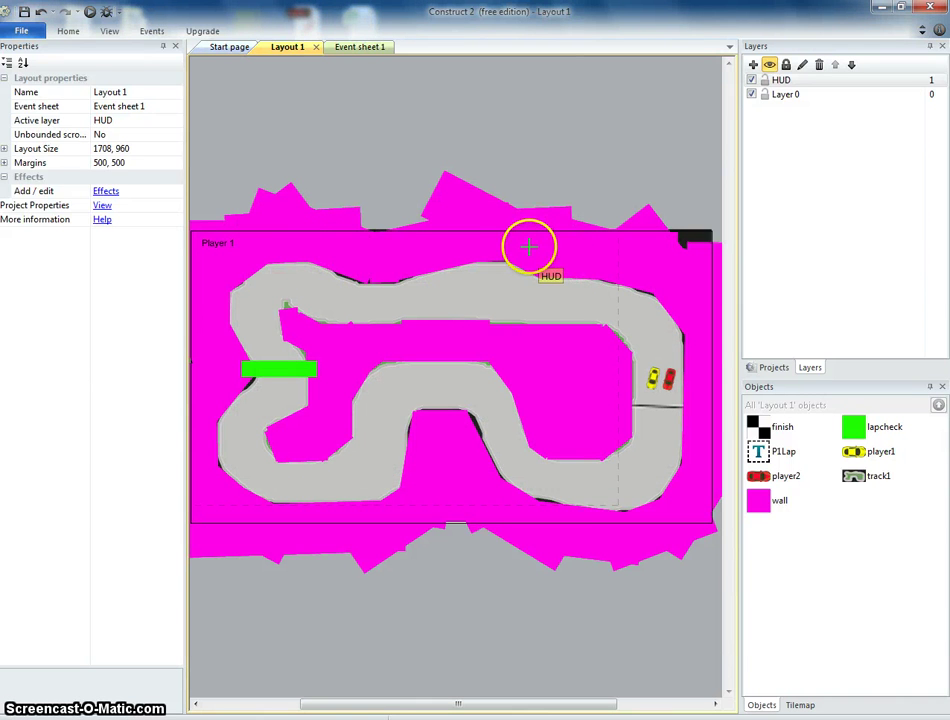
click(553, 249)
Rename the second text object p2lap and set its displayed text to "Player 2"
click(124, 95)
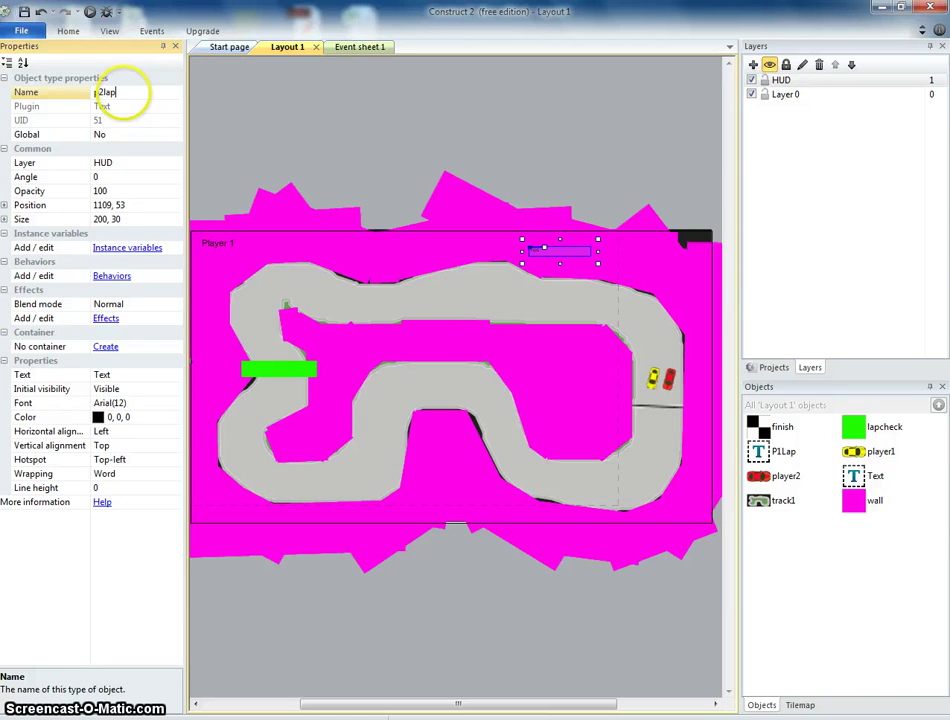
text(p2lap)
key(Return)
click(117, 375)
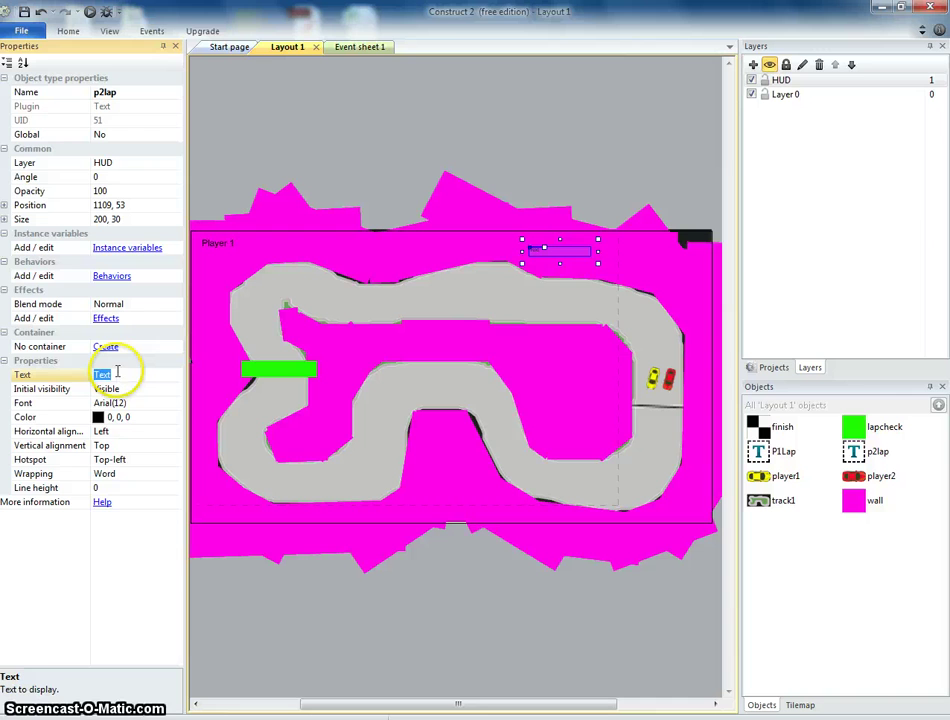
text(Player 2)
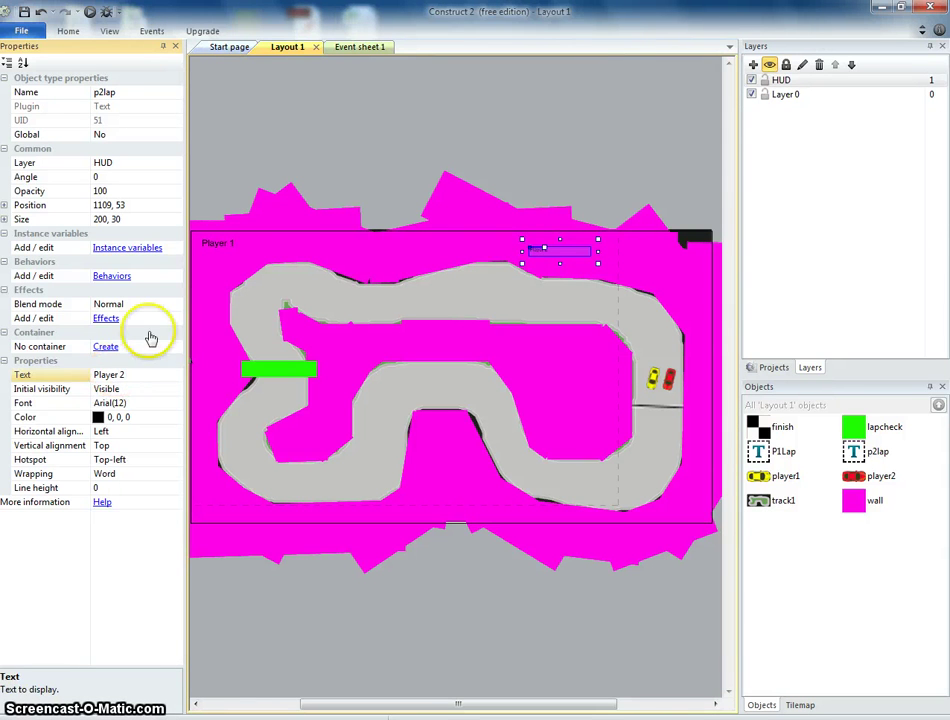
Set the font size of the p2lap text object to 22
click(222, 247)
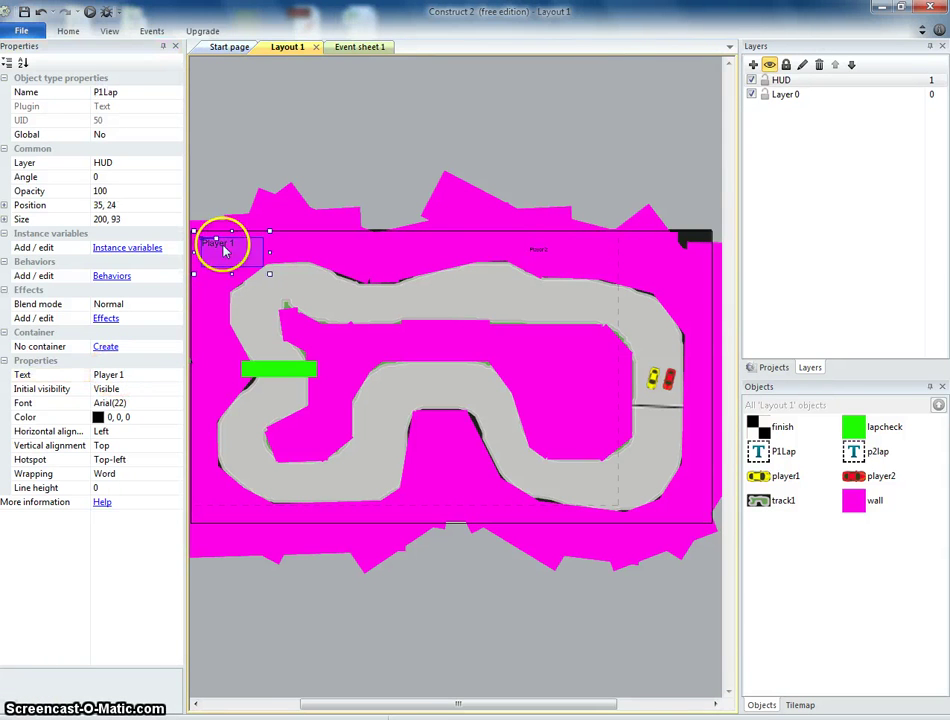
click(536, 255)
click(119, 403)
click(175, 403)
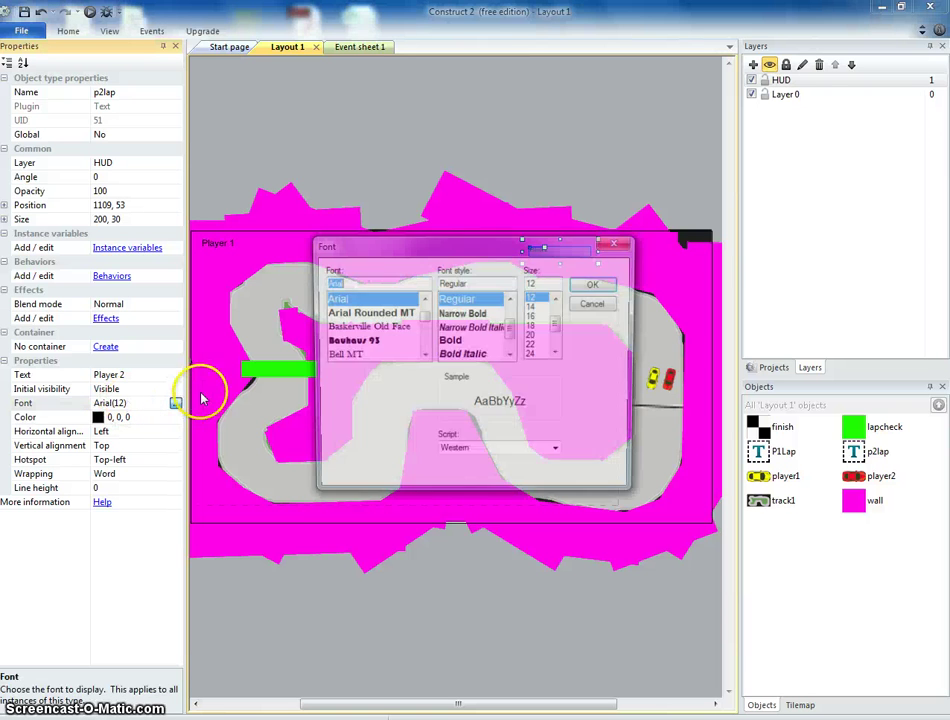
click(531, 343)
click(592, 284)
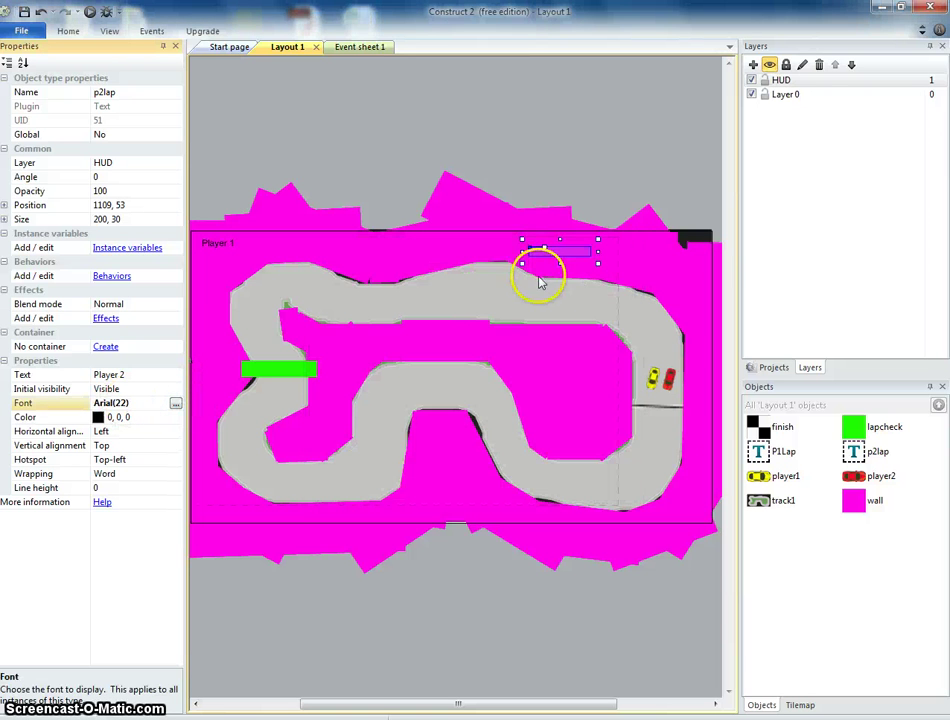
Enlarge the p2lap text box to about 200 by 103, move it to about 1211, 14, and preview the layout
drag(563, 266, 592, 248)
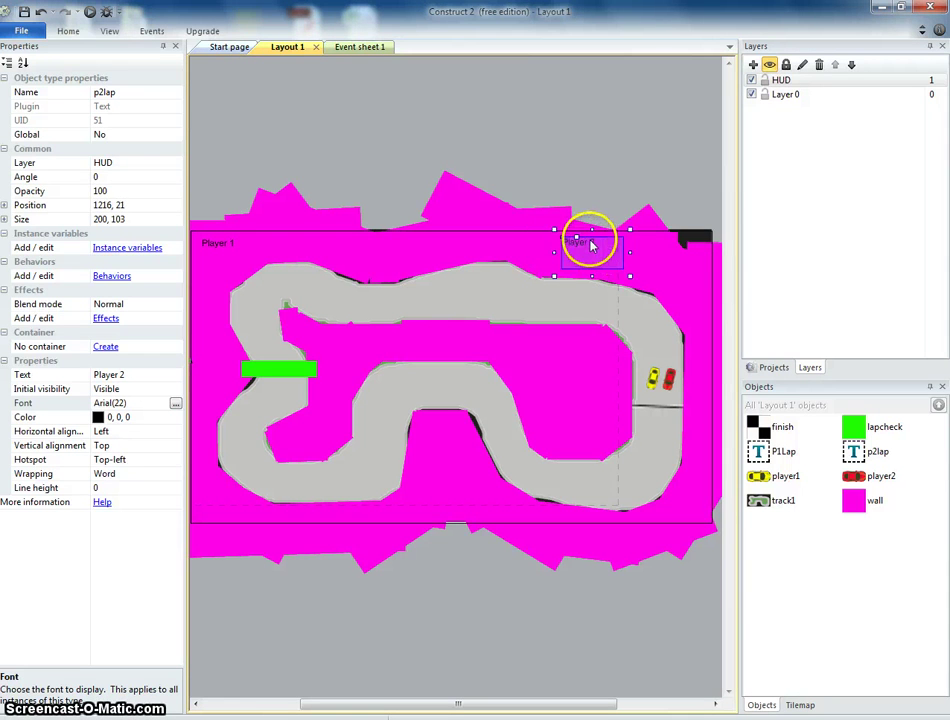
click(581, 165)
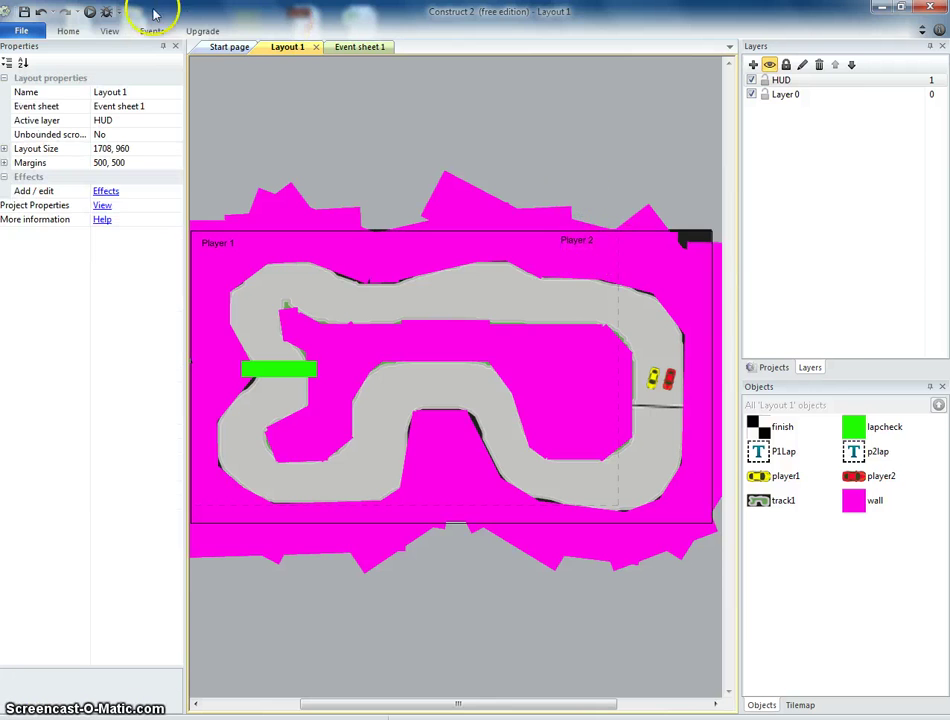
click(90, 12)
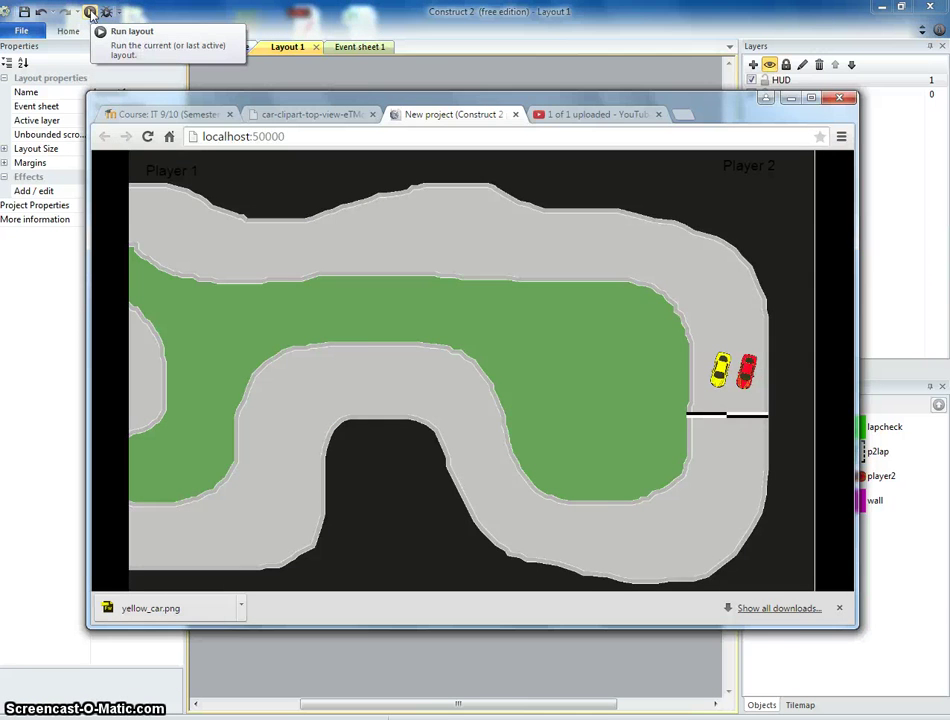
click(475, 64)
Set the text color of both p2lap and P1Lap to white (255, 255, 255) and preview the layout
click(583, 244)
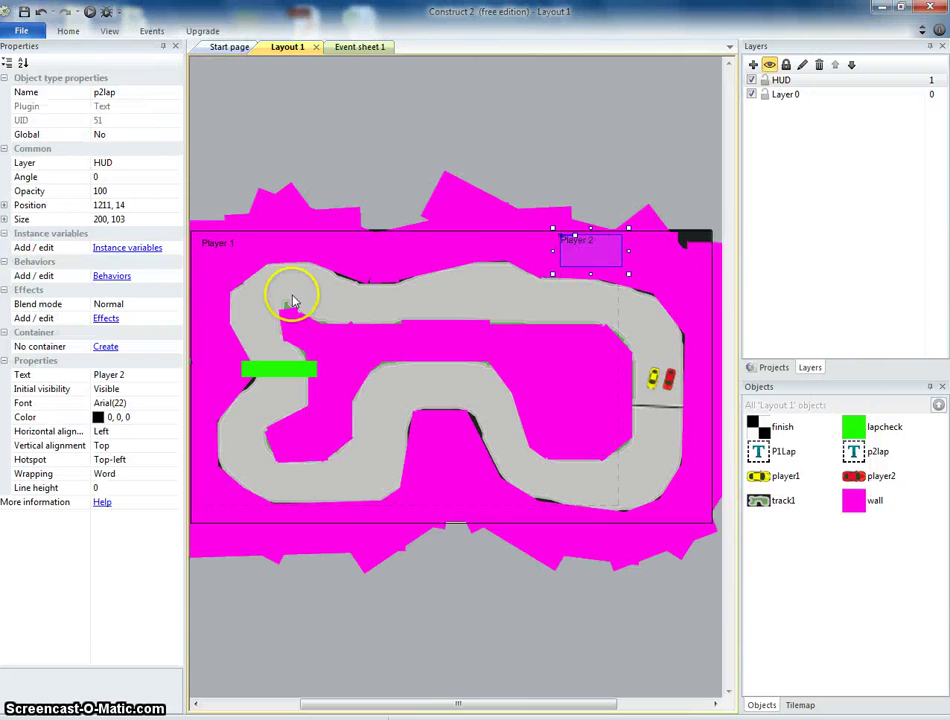
click(158, 417)
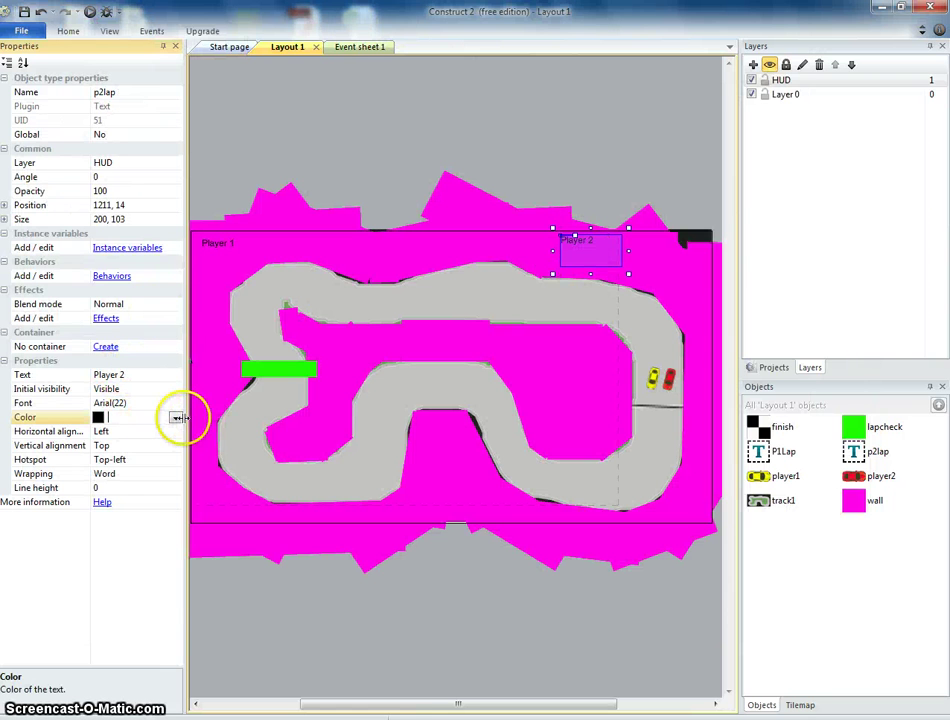
click(176, 417)
click(315, 574)
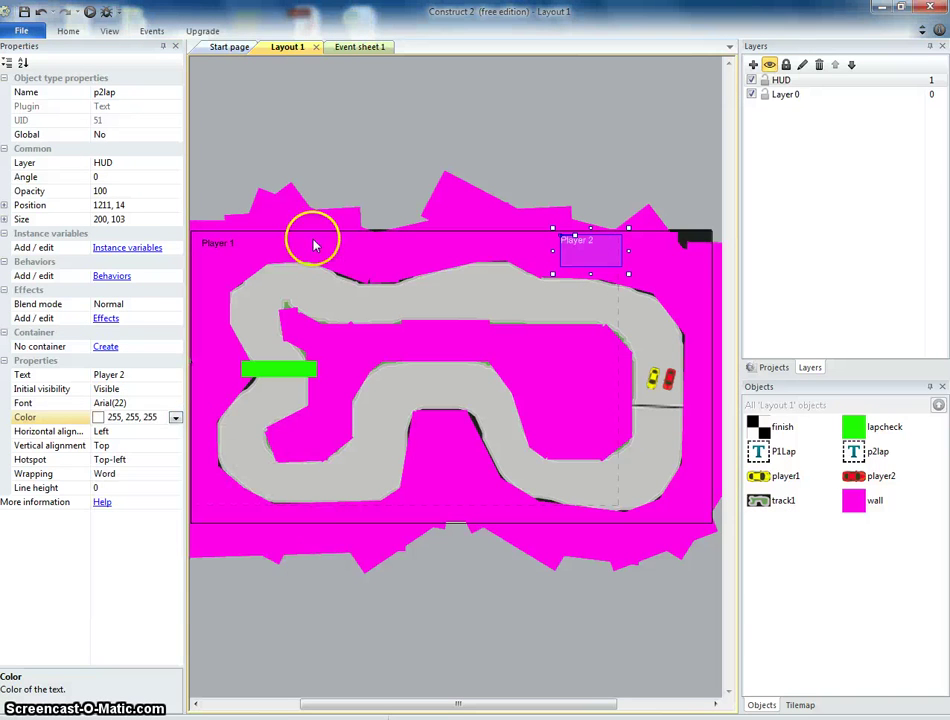
click(212, 242)
click(176, 417)
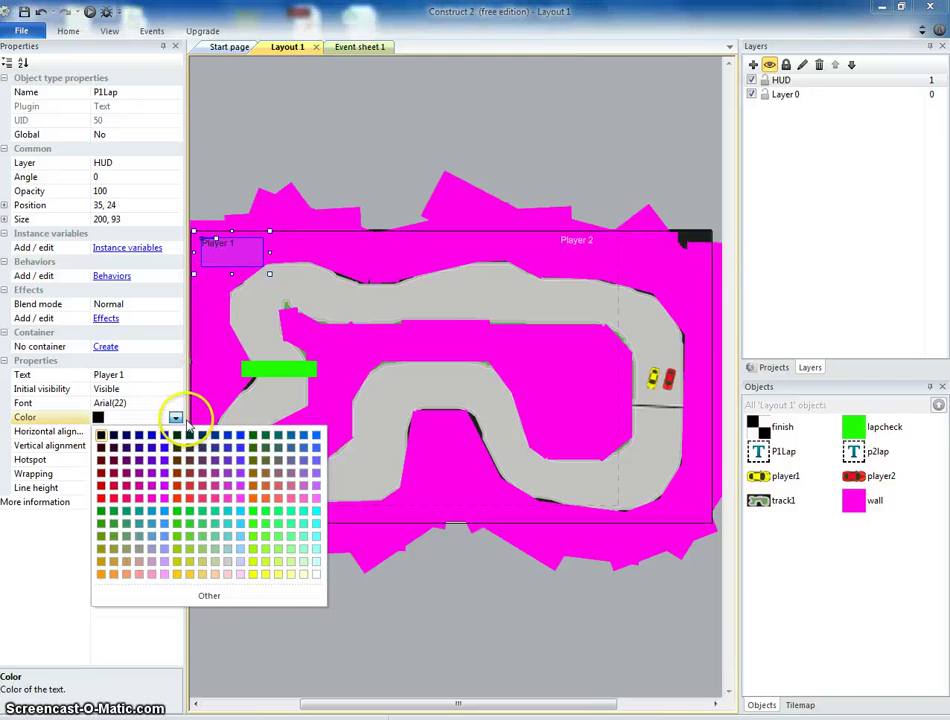
click(180, 424)
click(178, 420)
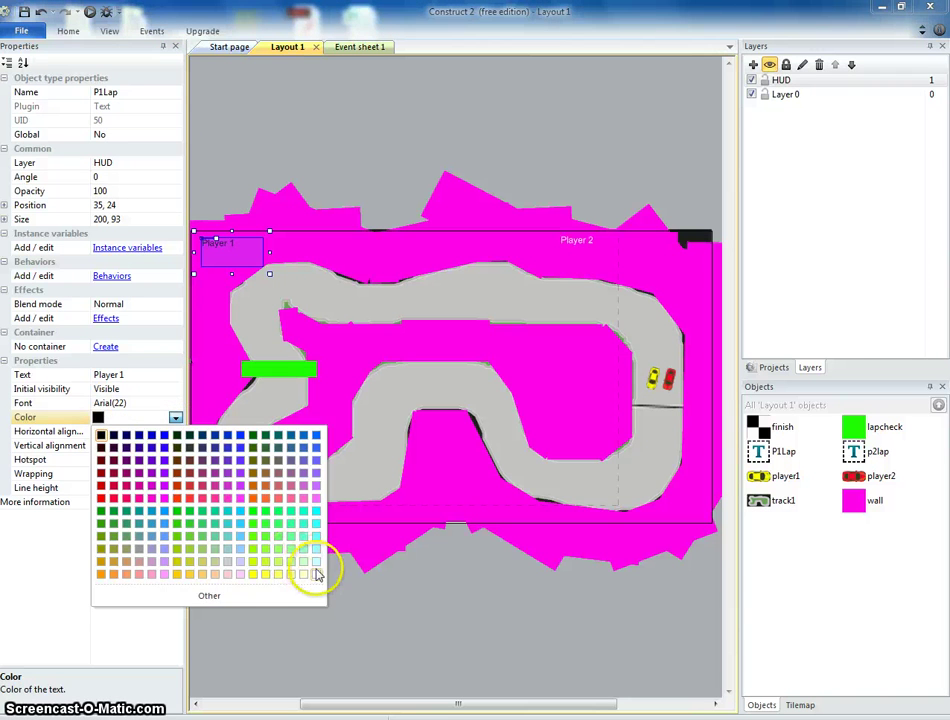
click(312, 572)
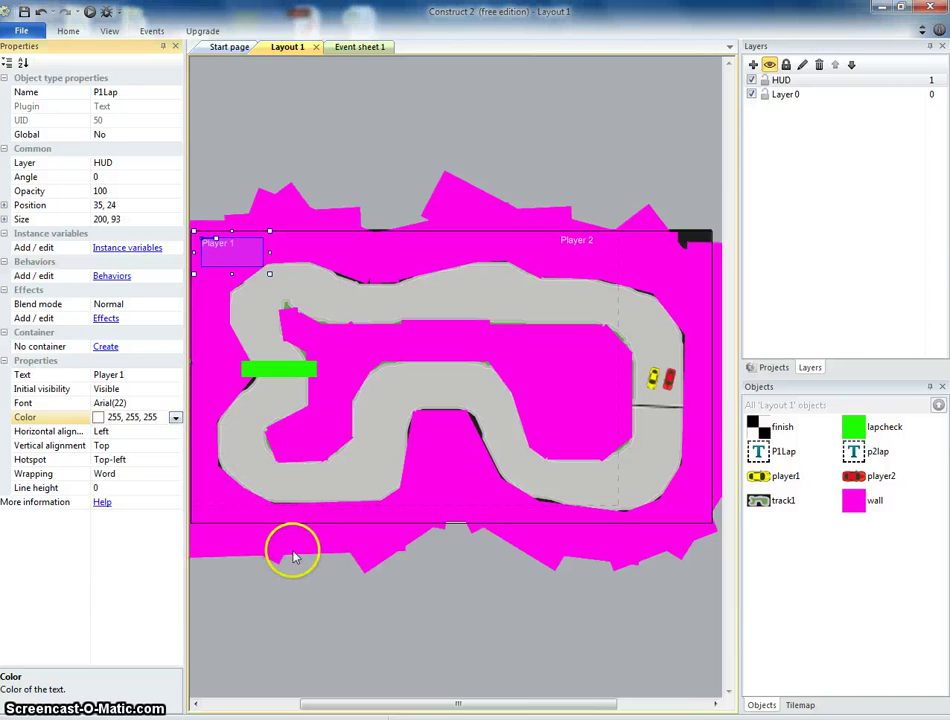
click(89, 11)
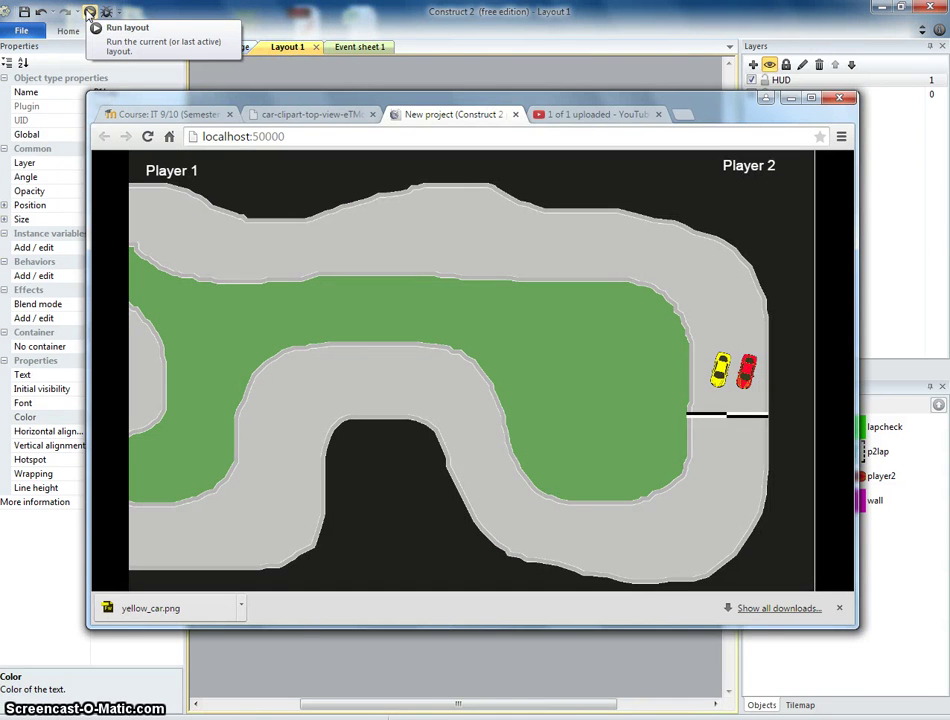
click(322, 14)
Add a System "Every tick" event at the end of Event sheet 1
click(364, 47)
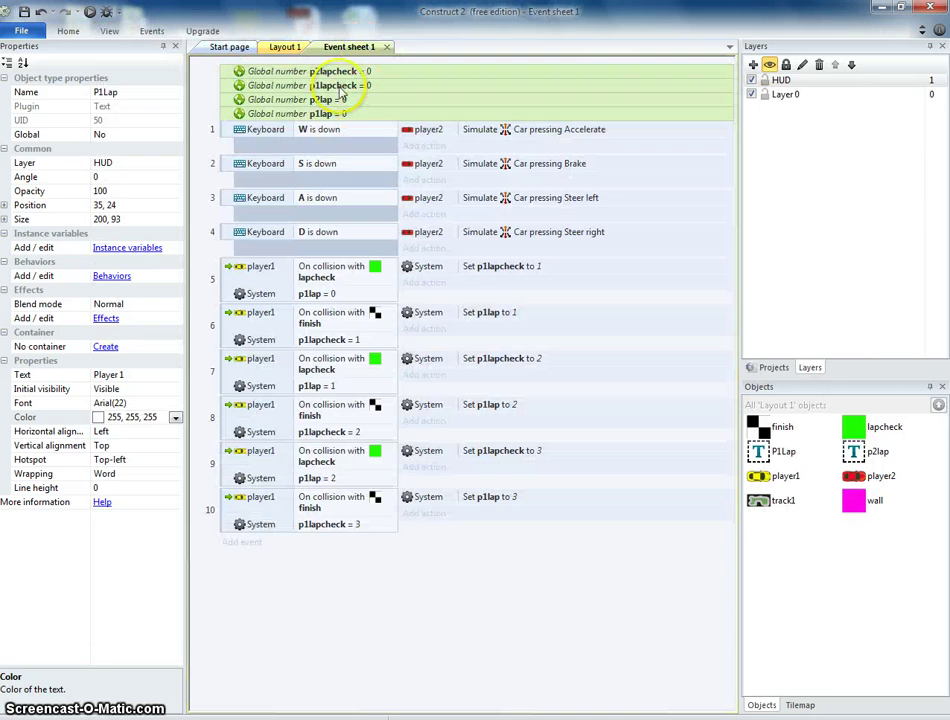
click(243, 545)
double_click(345, 254)
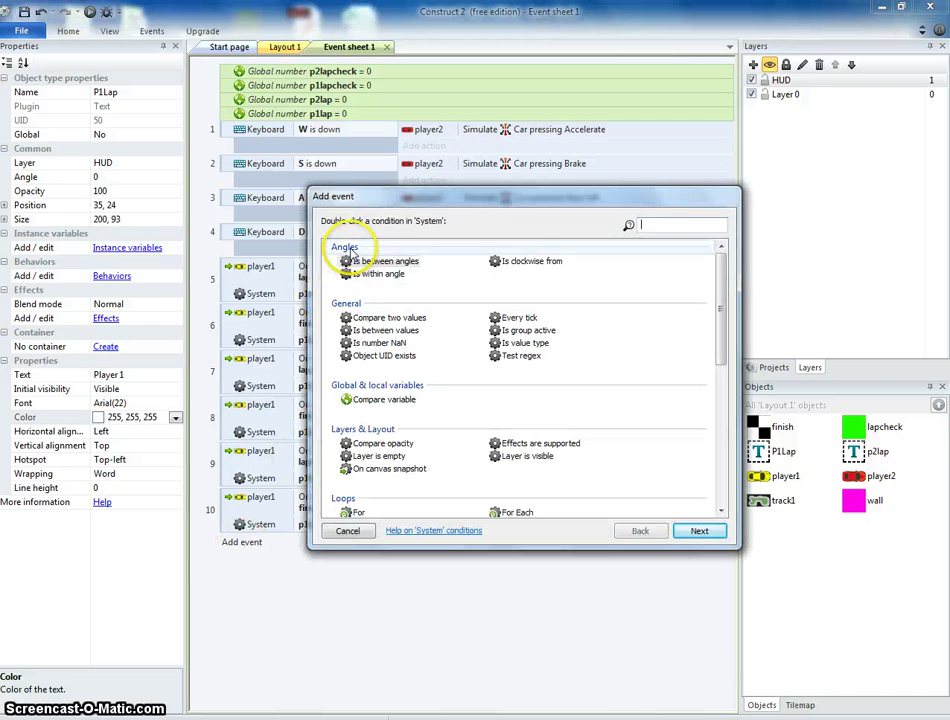
double_click(506, 318)
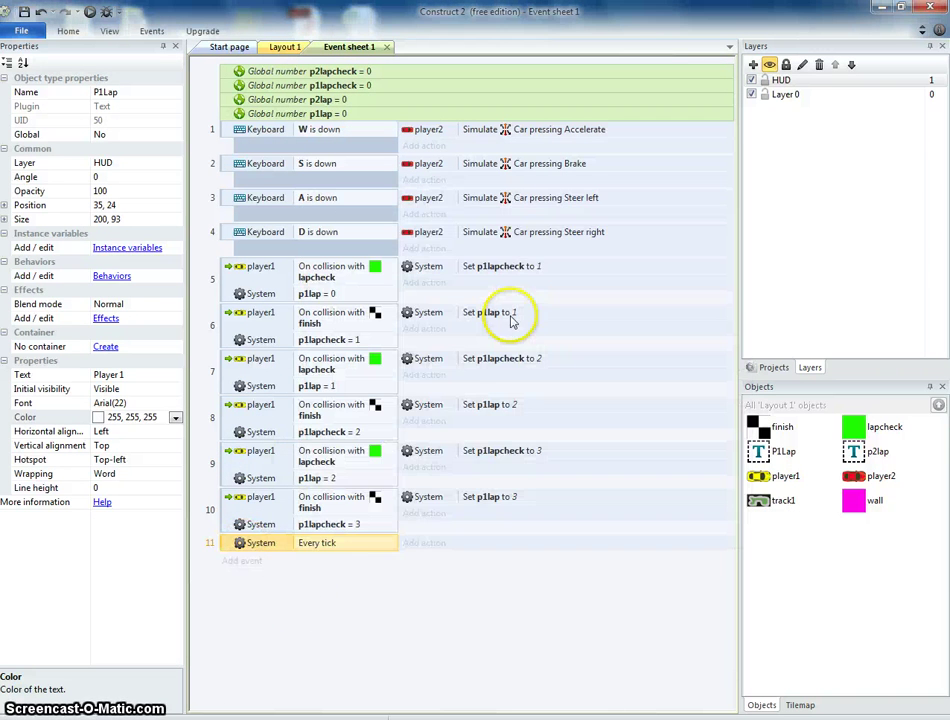
Add a Set text action for P1Lap to the Every tick event, with the text "Player 1 Lap: " &p1lap
click(430, 544)
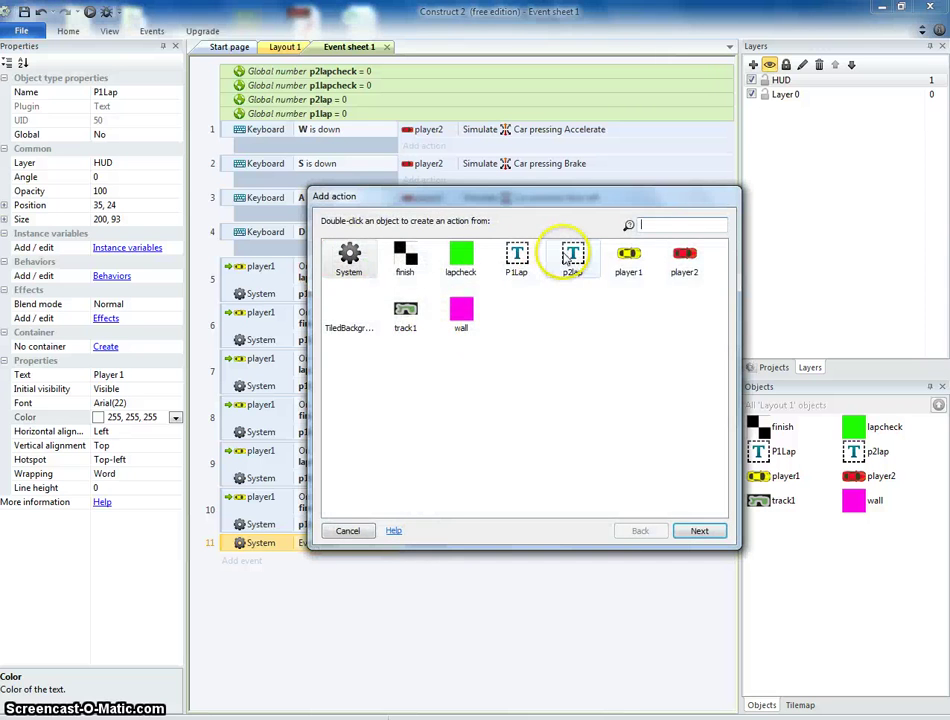
double_click(524, 258)
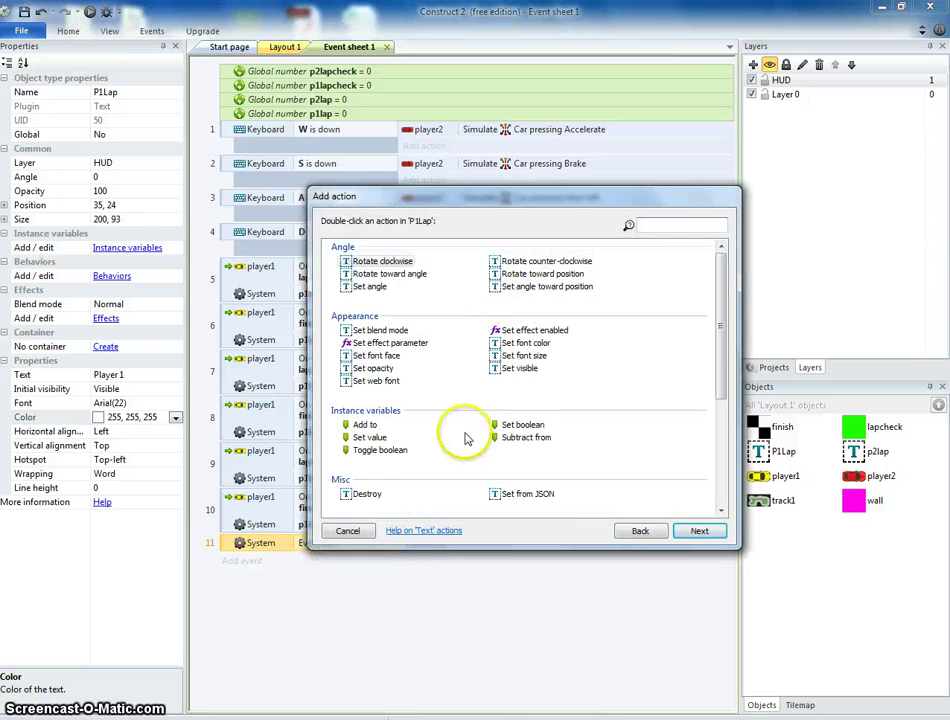
double_click(370, 437)
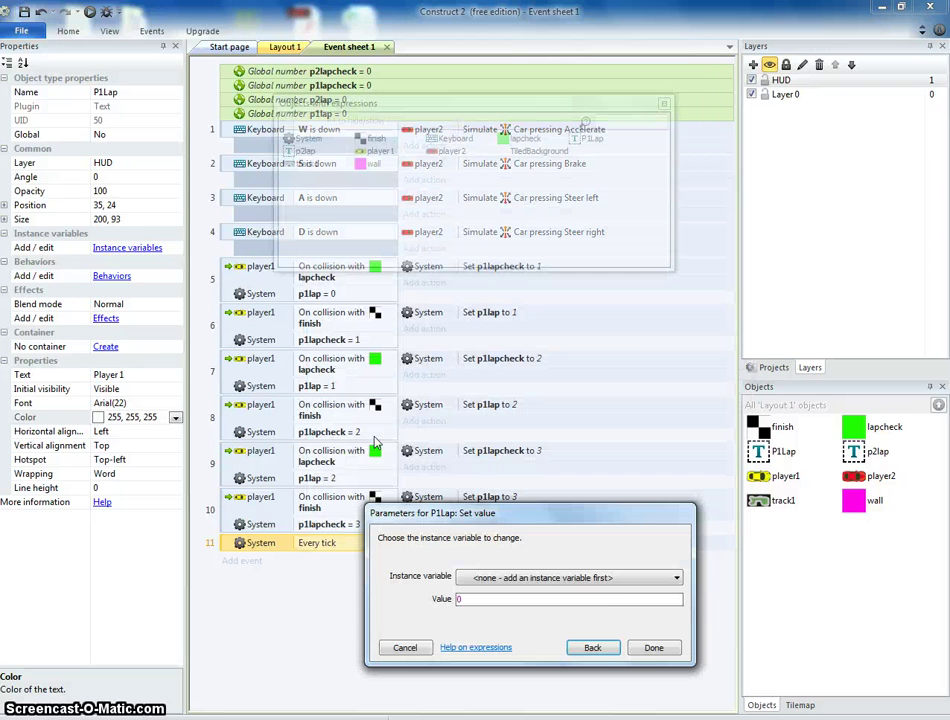
click(596, 646)
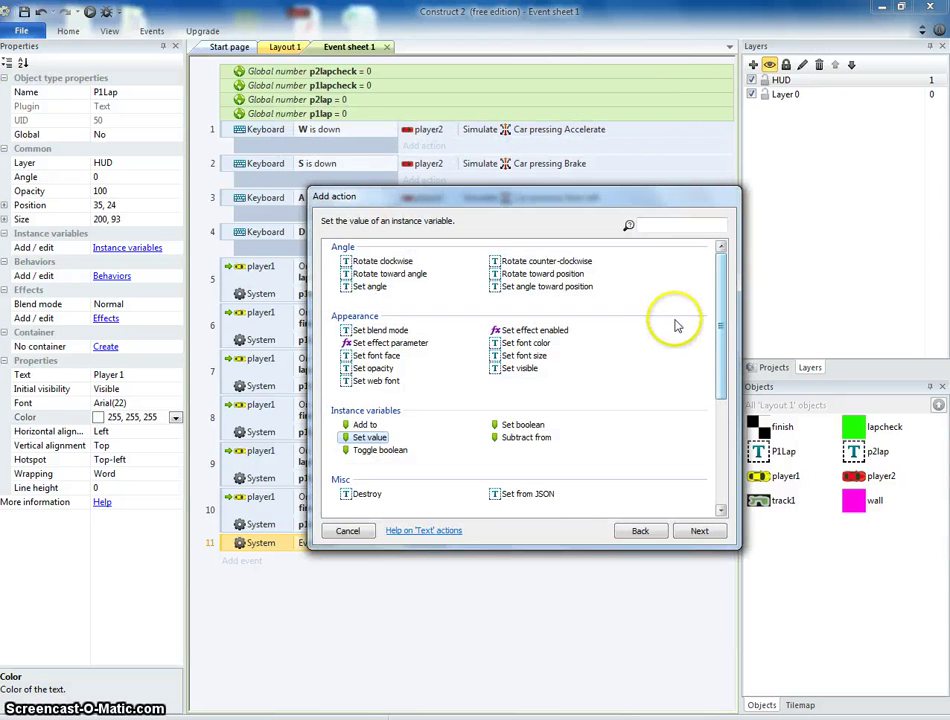
scroll(723, 318, down, 5)
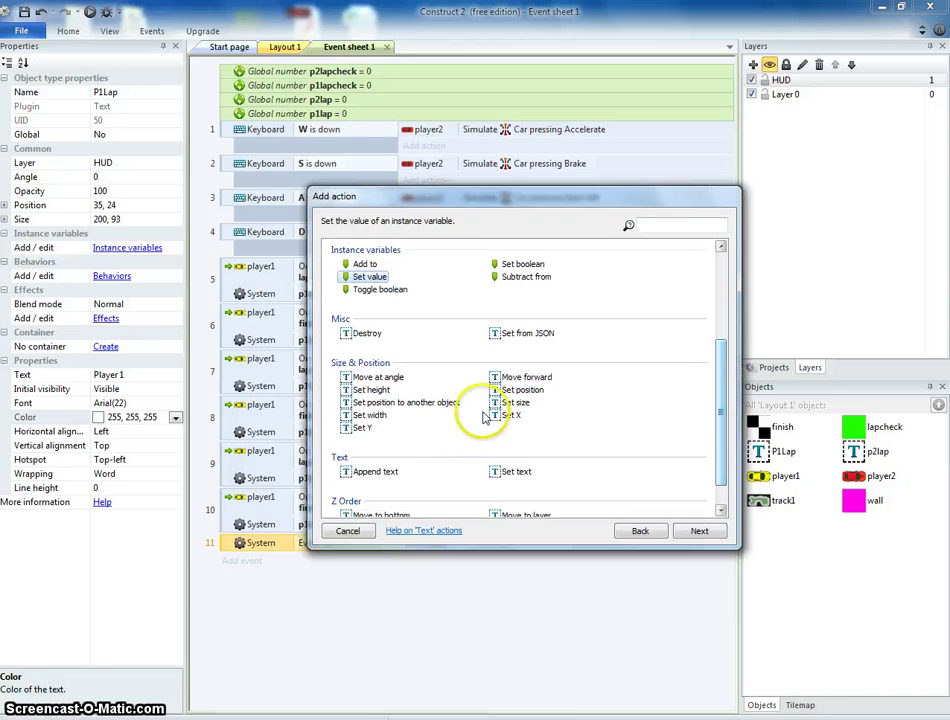
double_click(516, 471)
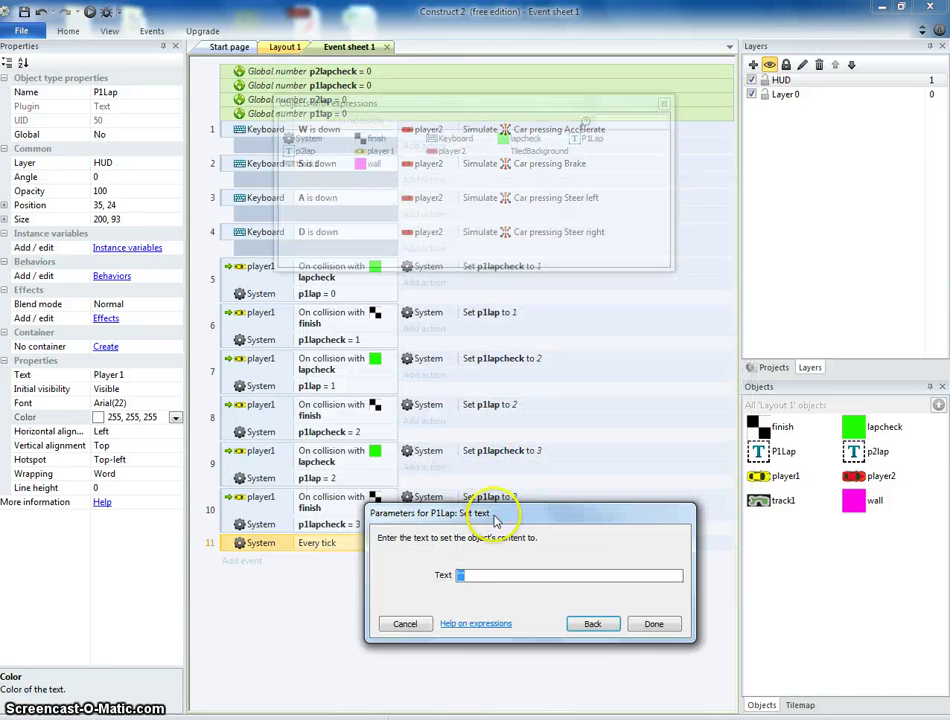
click(484, 577)
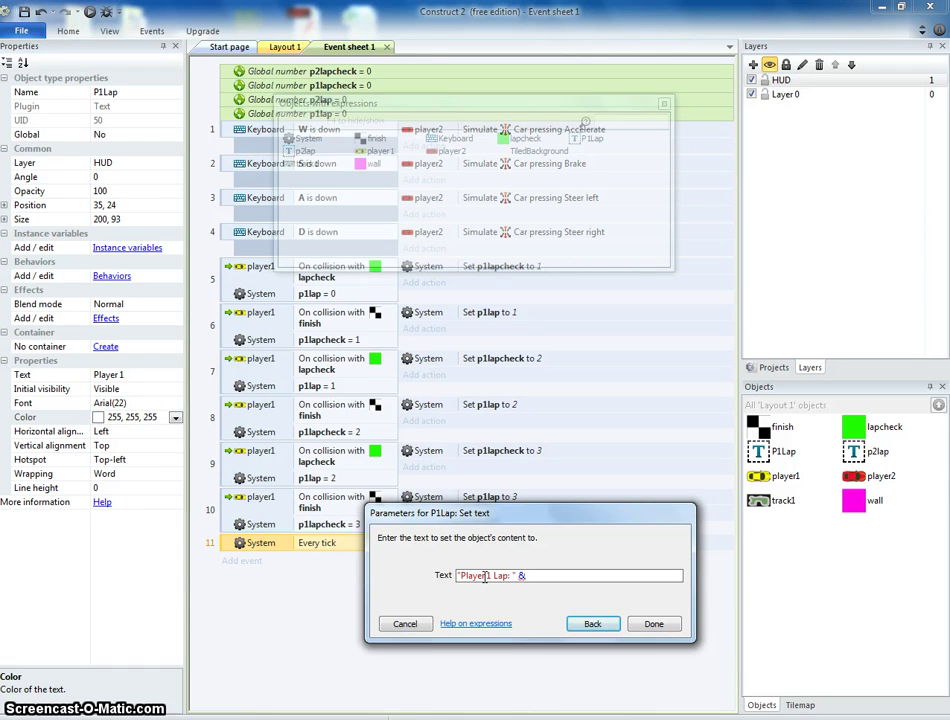
text(p)
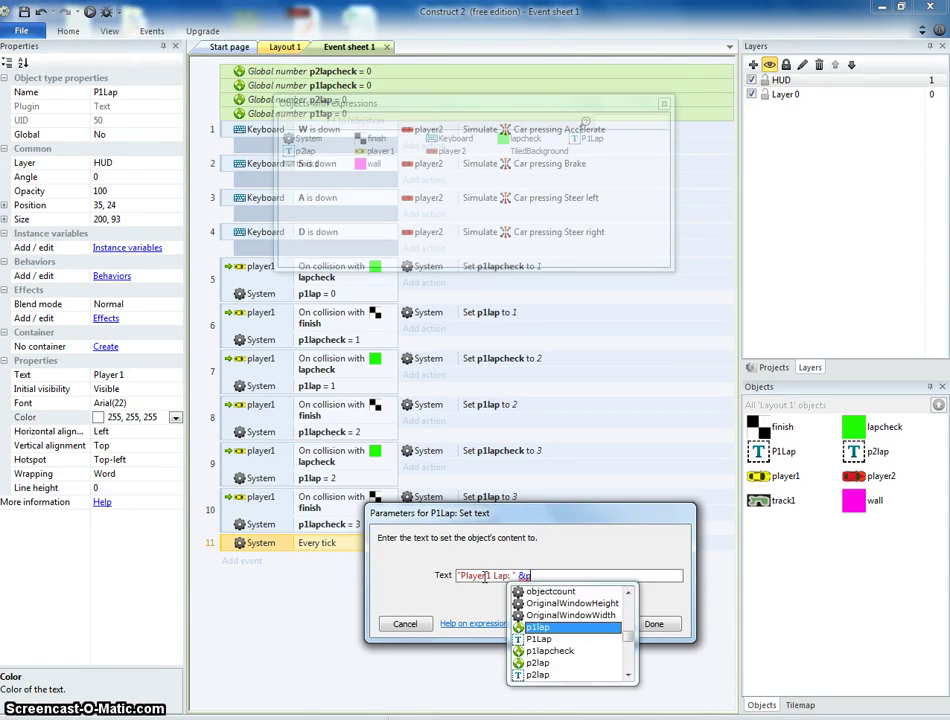
text(1lap)
key(Return)
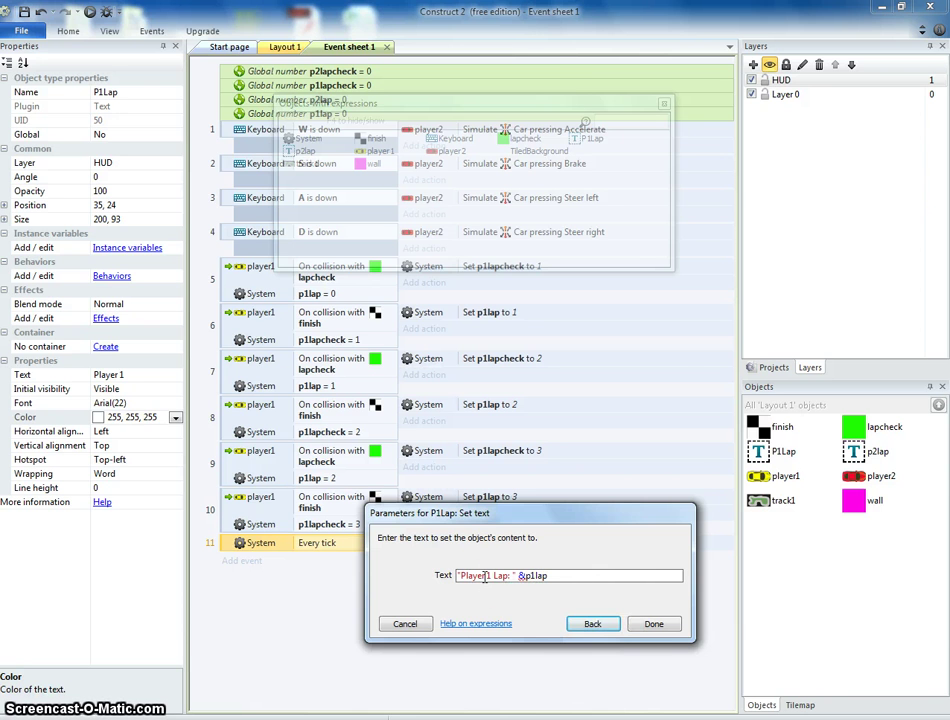
click(652, 623)
Run the layout and drive the yellow car around the track for two laps to check the Player 1 lap text
click(88, 13)
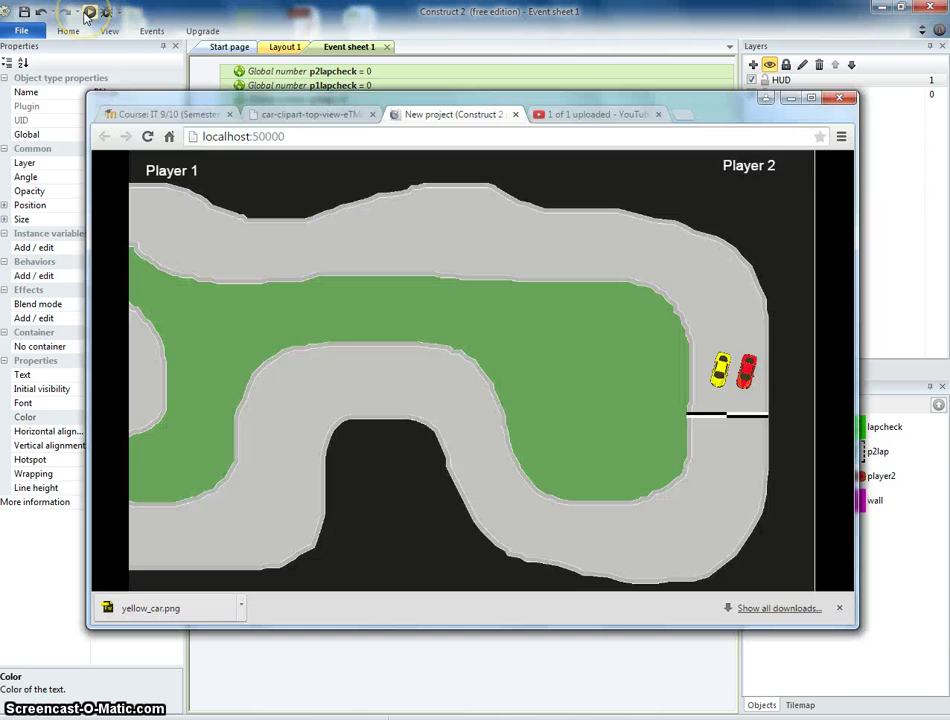
key(Up)
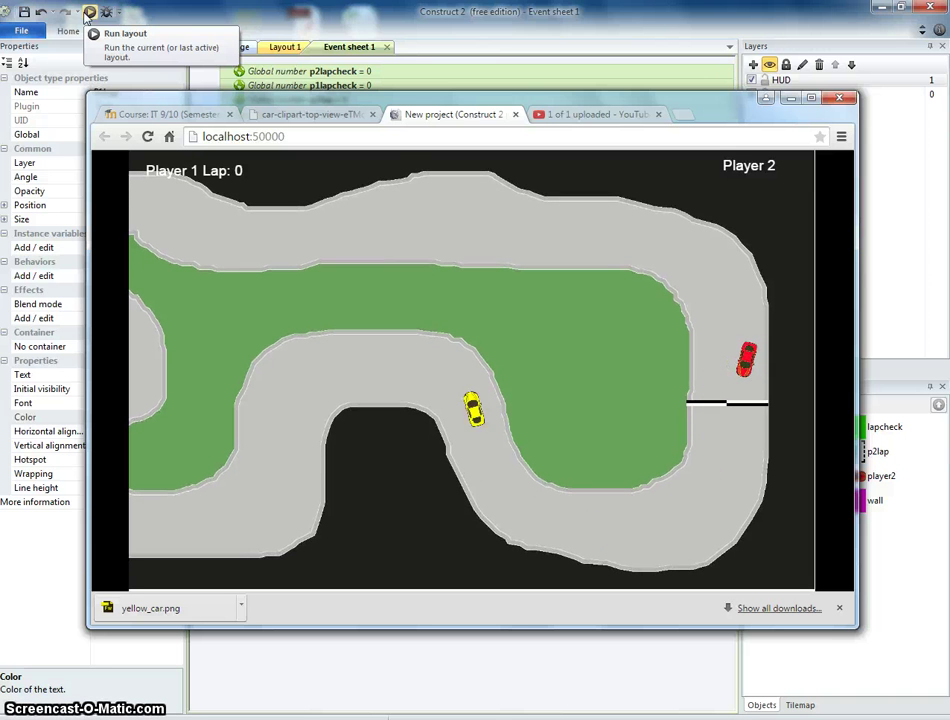
key(Up)
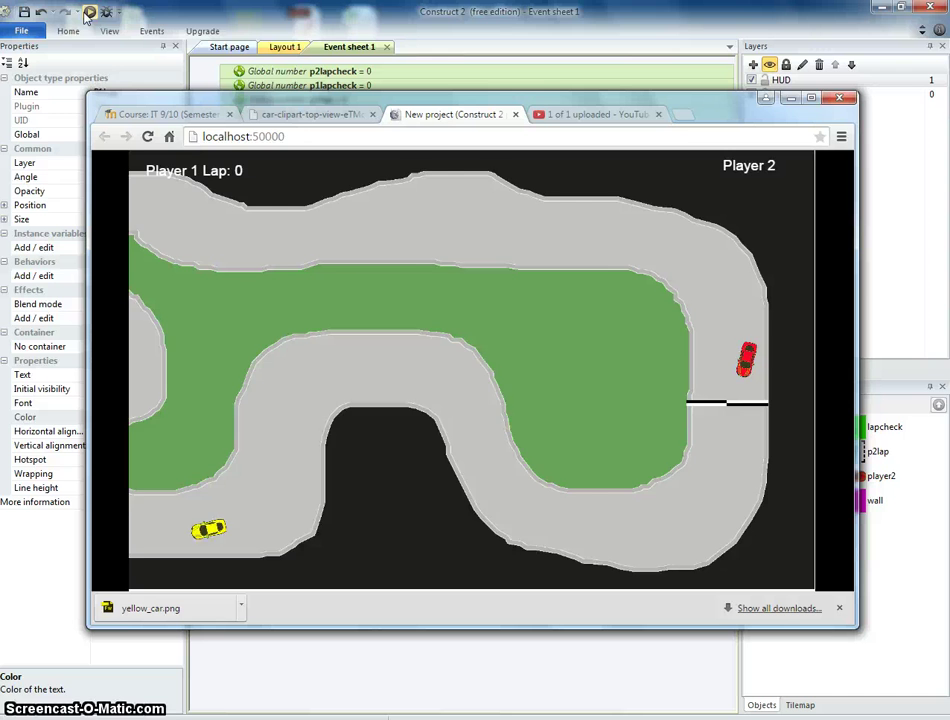
key(Up)
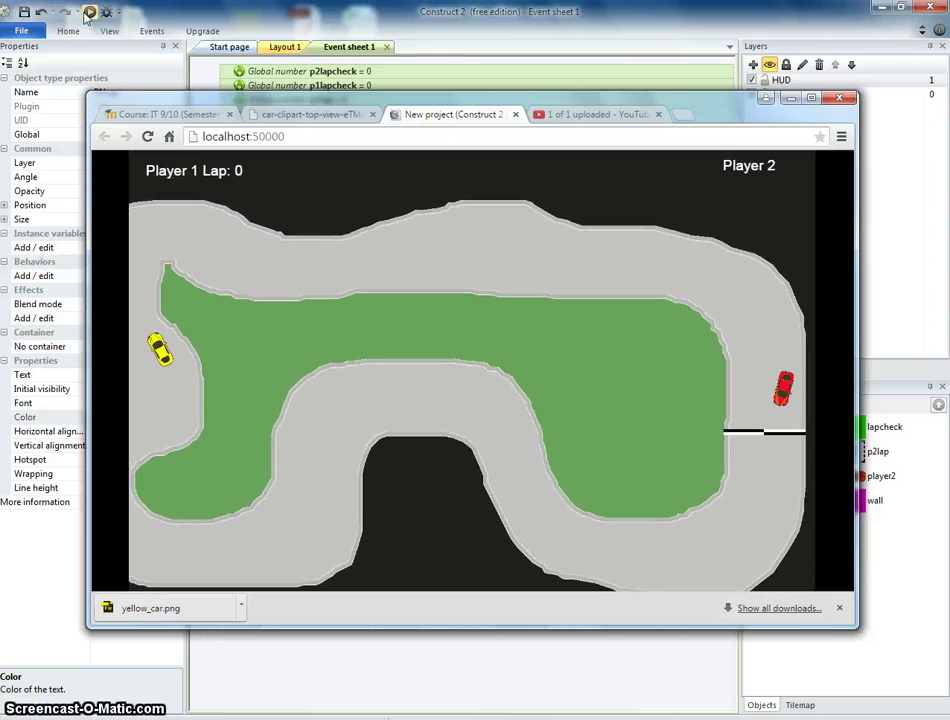
key(Up)
key(Right)
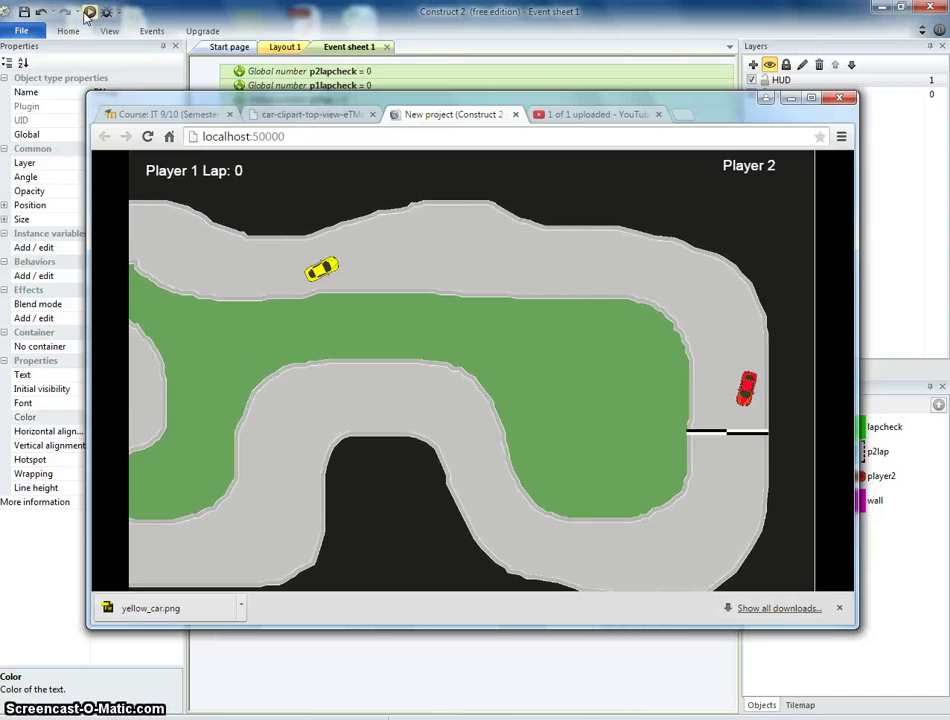
key(Up)
key(Right)
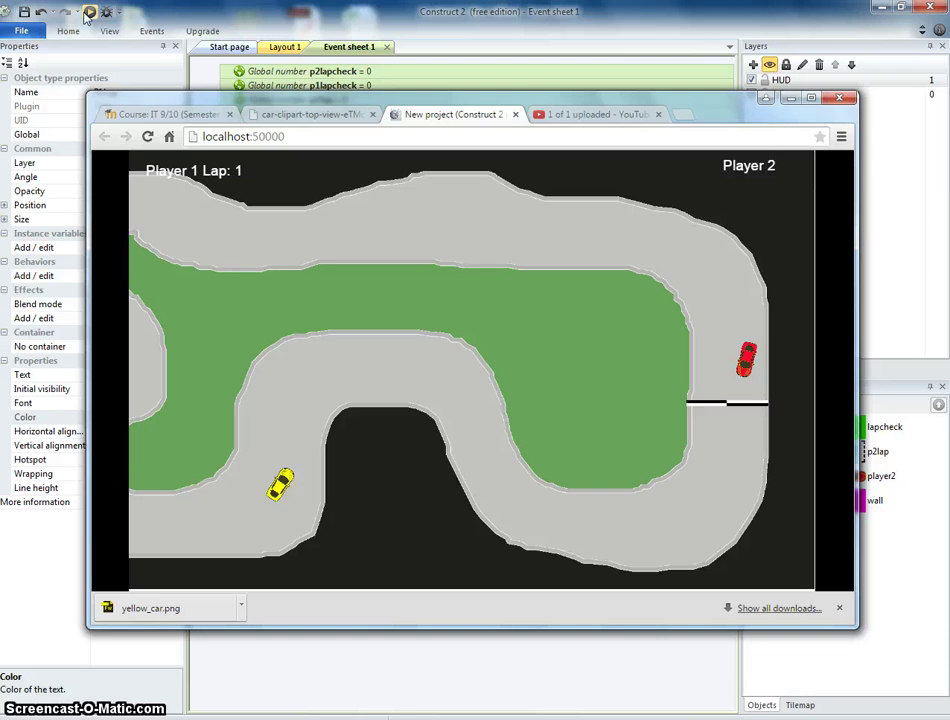
key(Up)
key(Right)
key(Left)
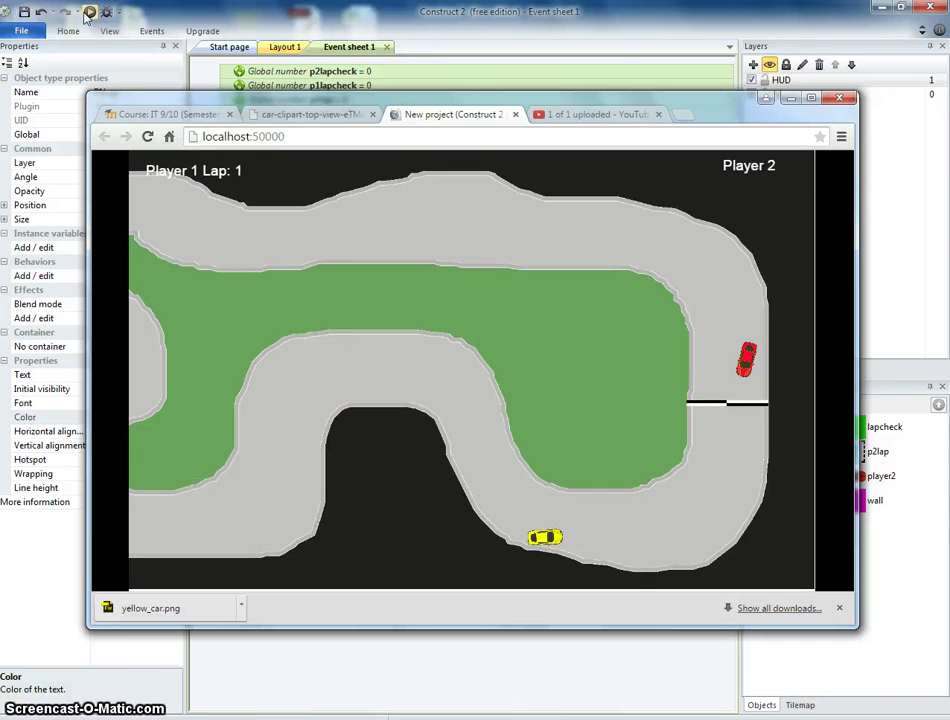
key(Left)
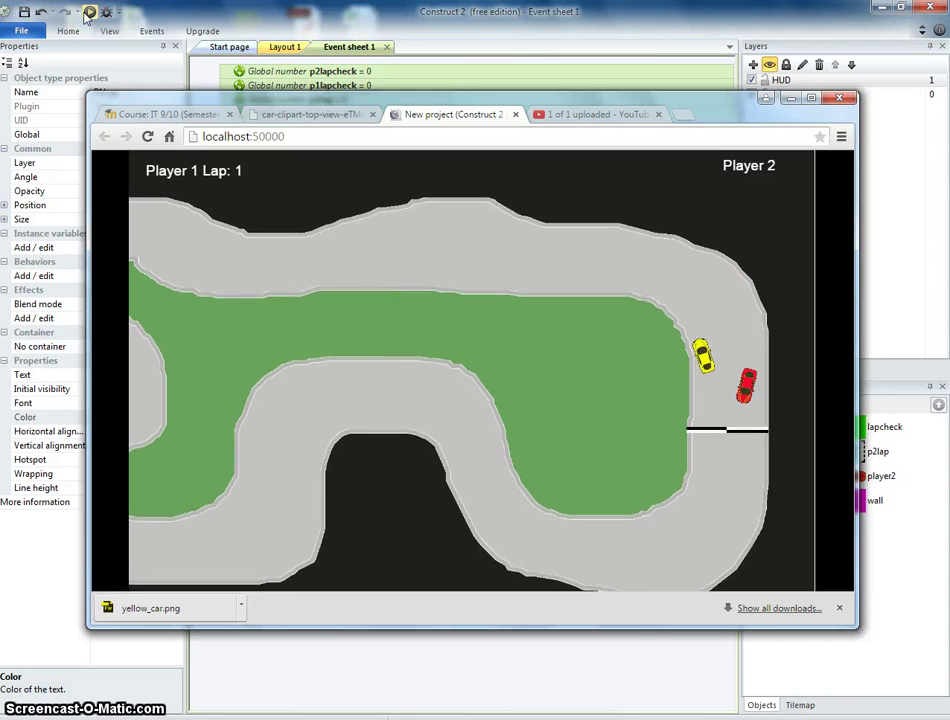
key(Right)
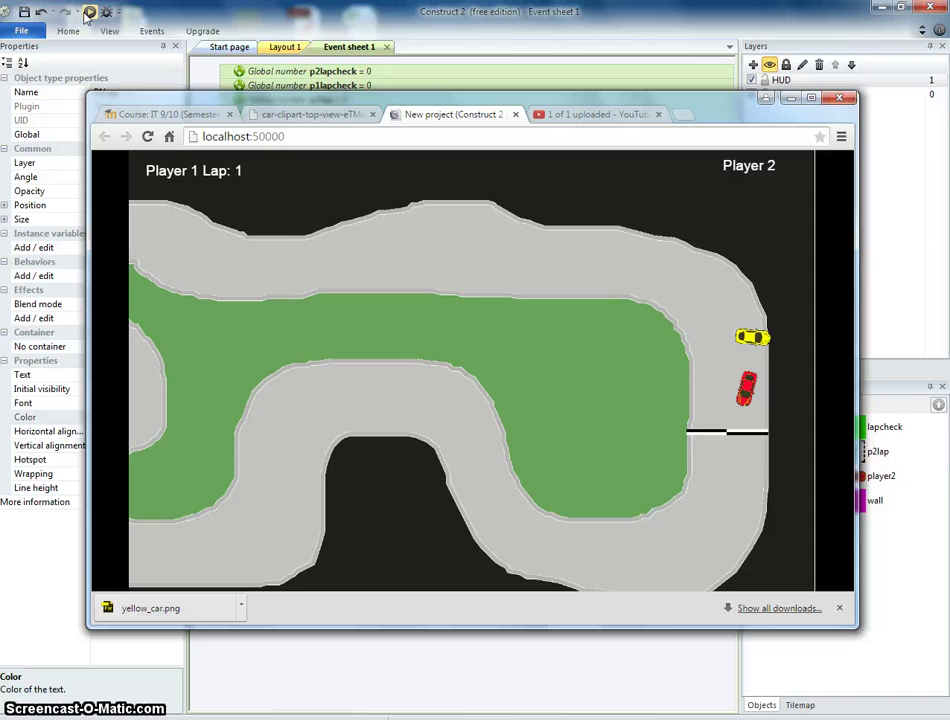
key(Left)
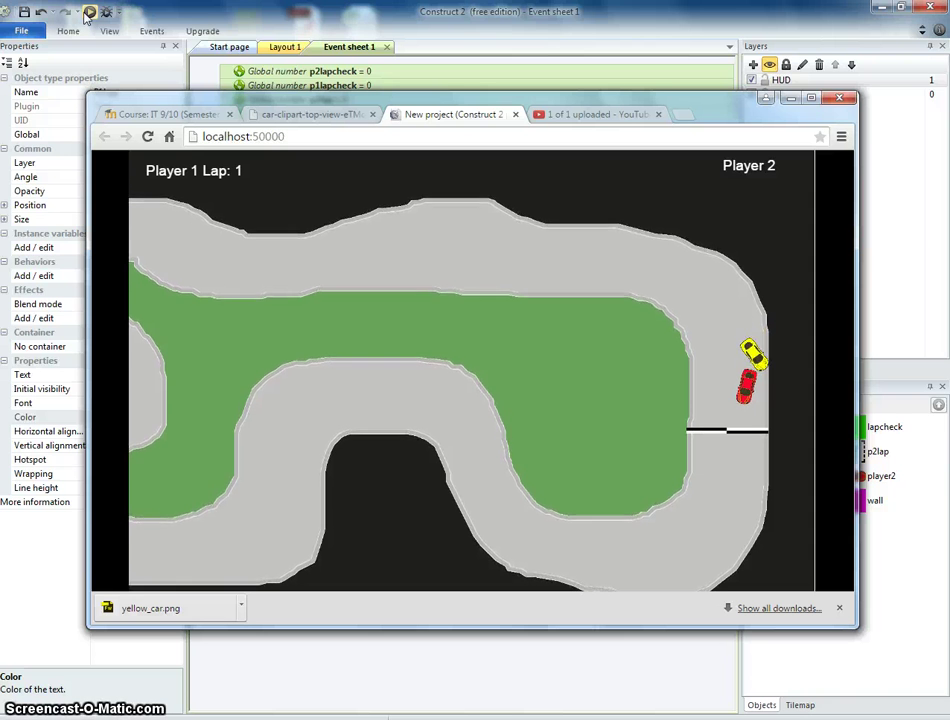
key(Right)
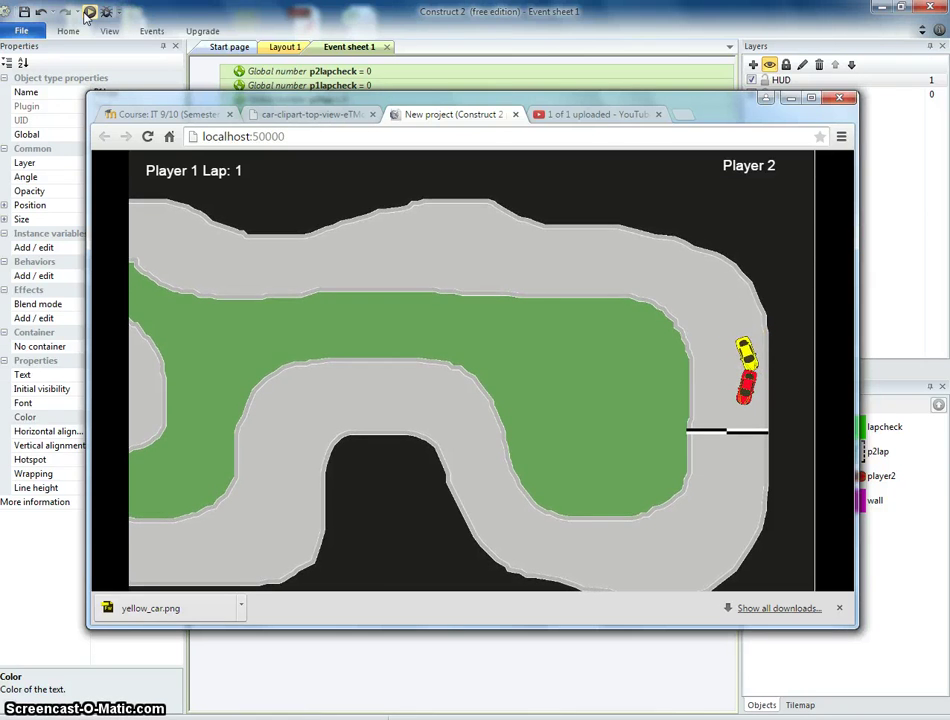
key(Right)
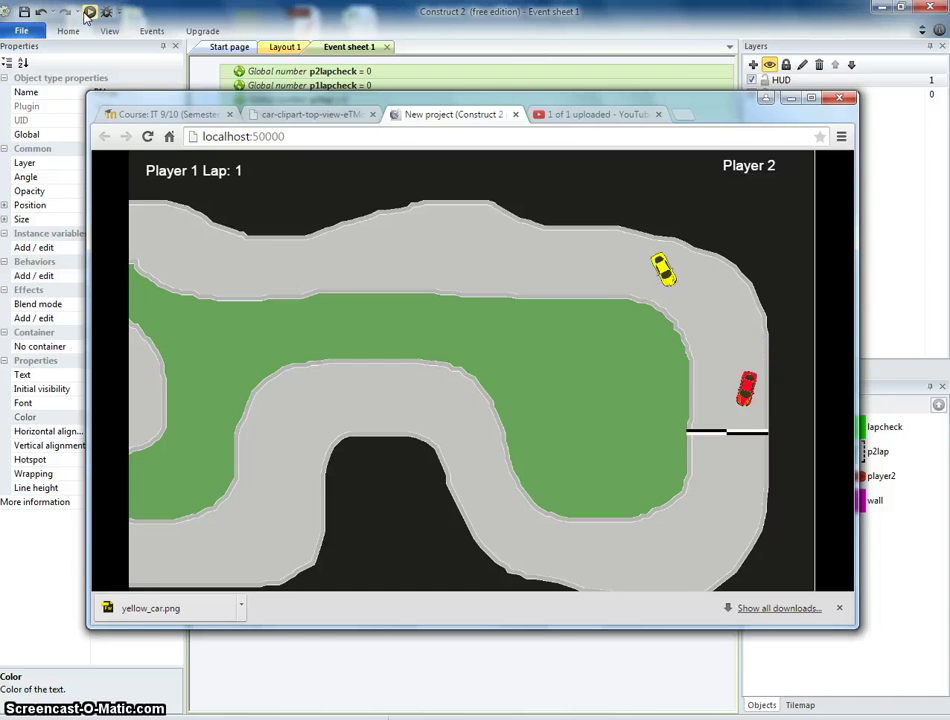
key(Right)
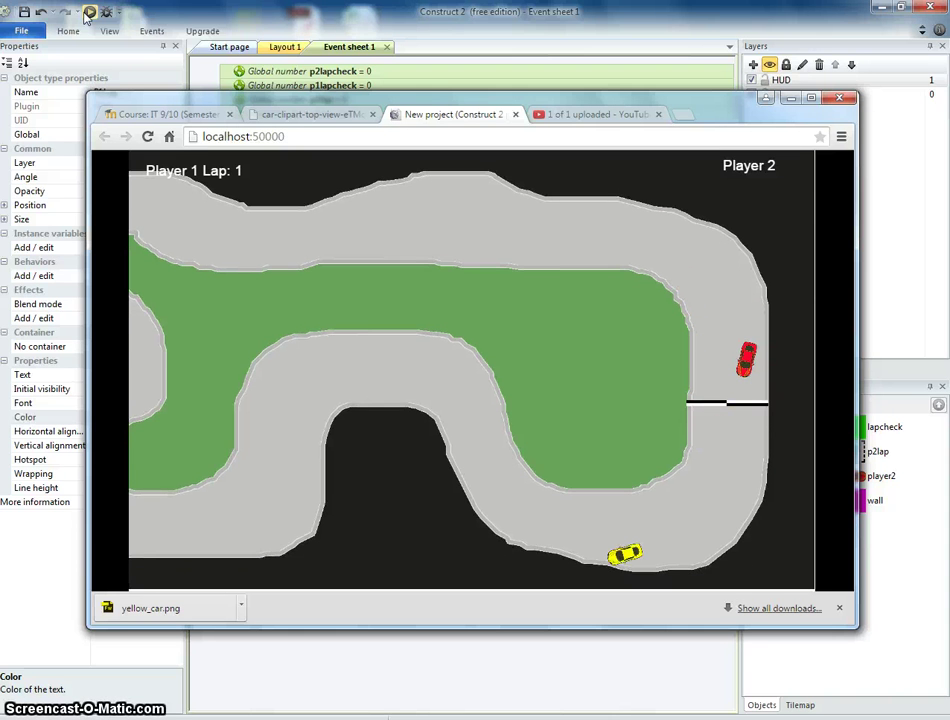
key(Right)
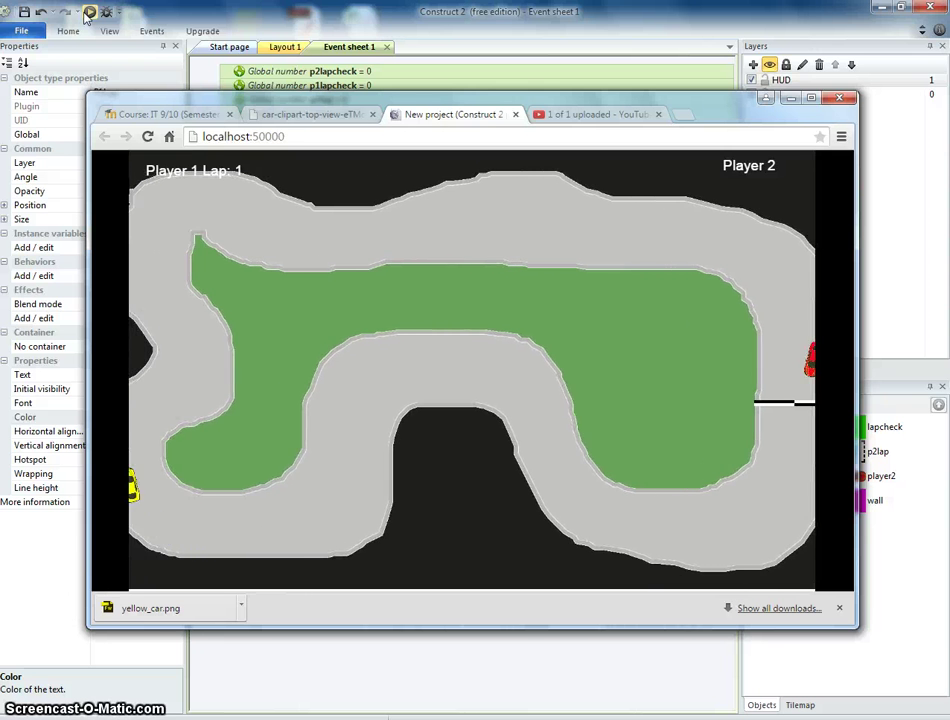
key(Right)
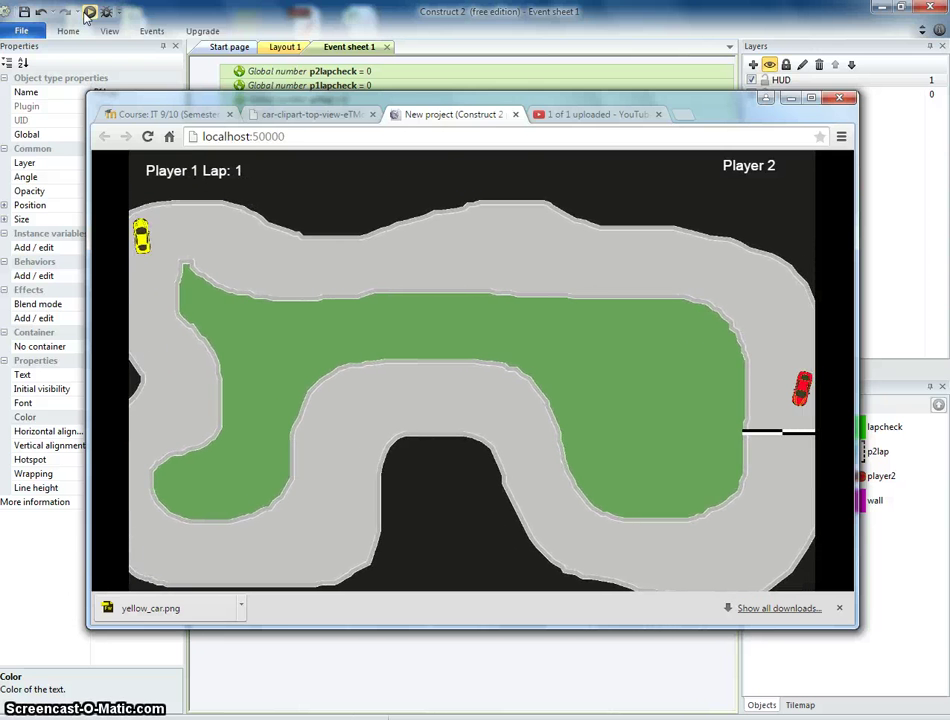
key(Right)
key(Up)
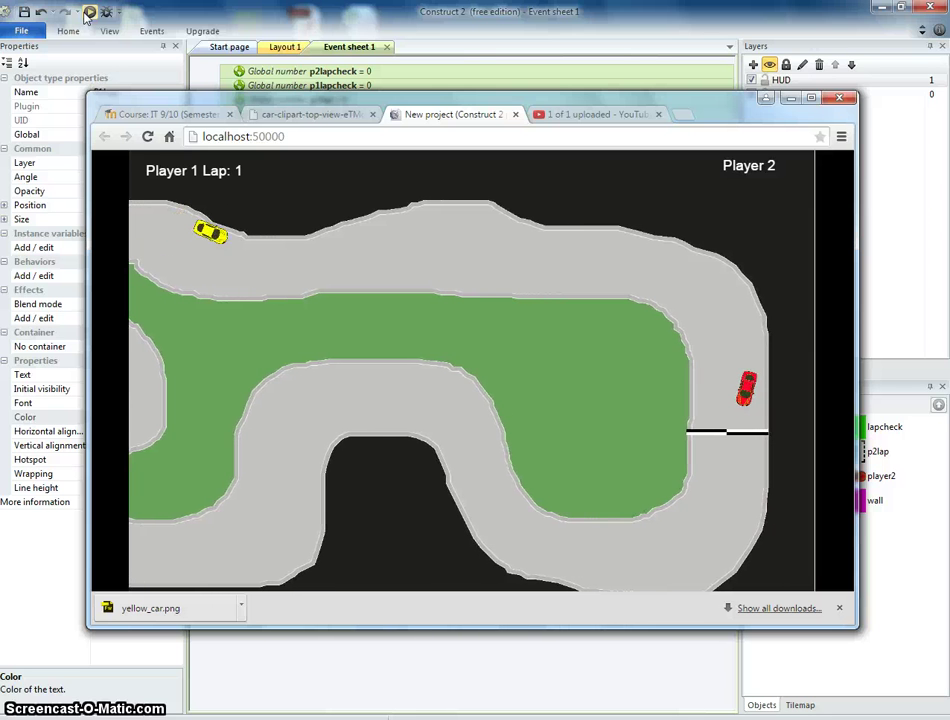
key(Up)
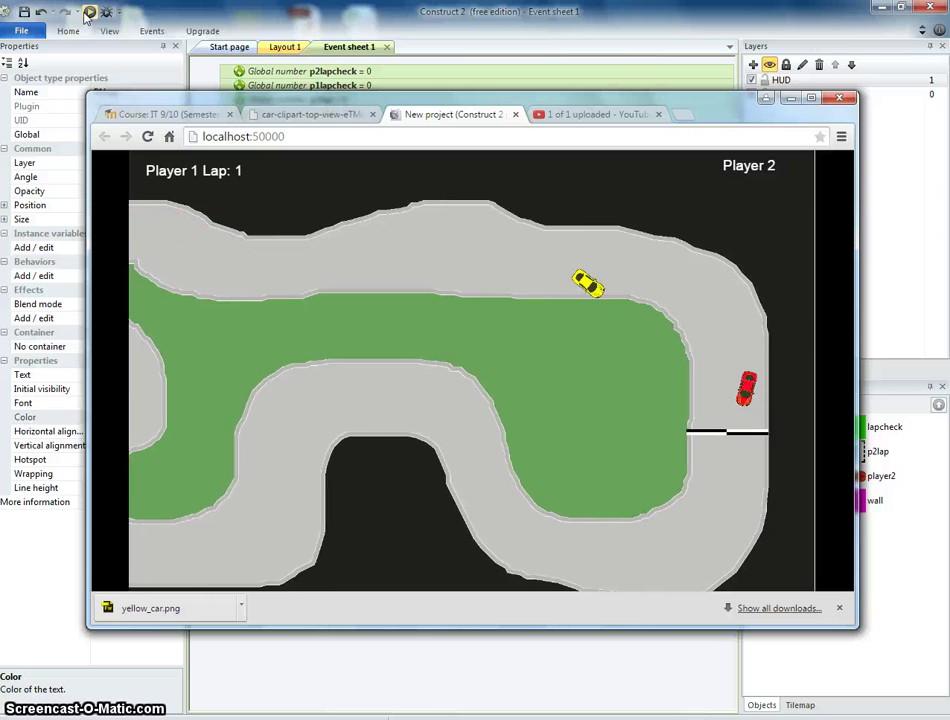
key(Up)
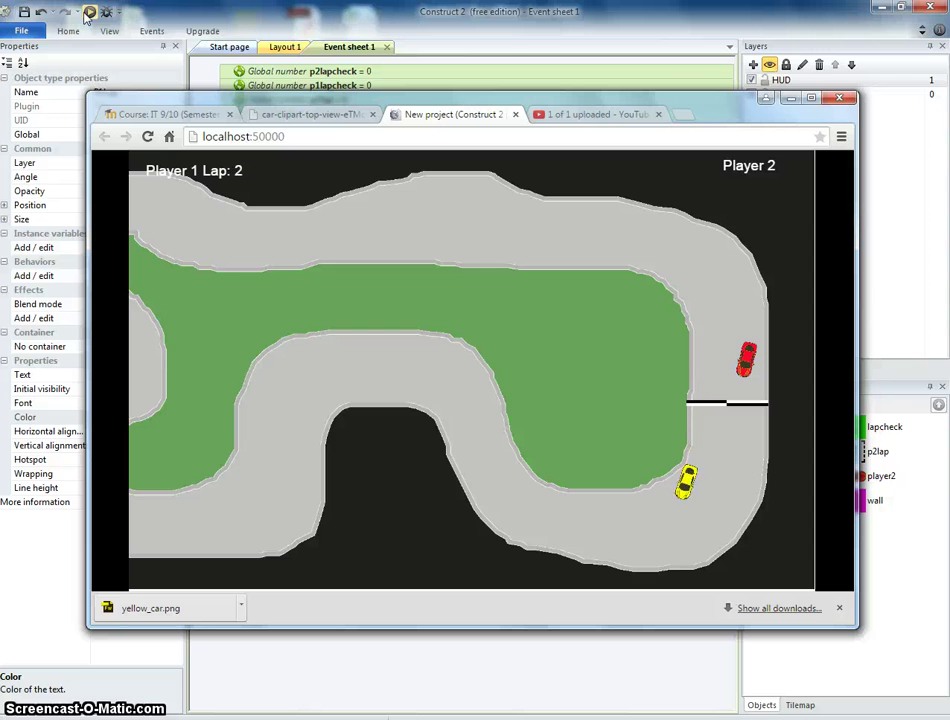
key(Up)
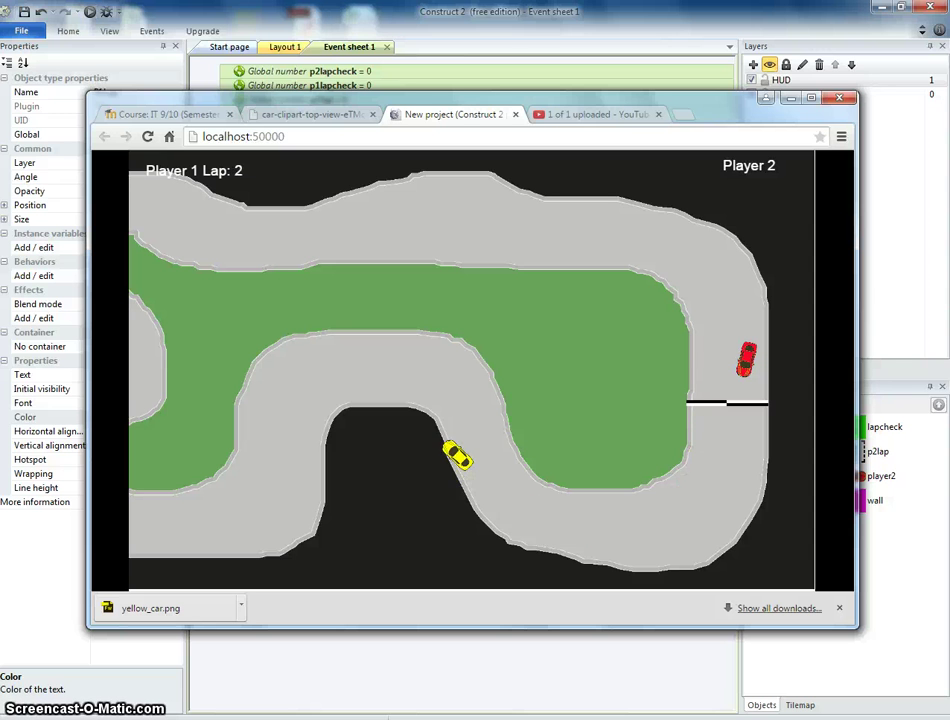
click(402, 8)
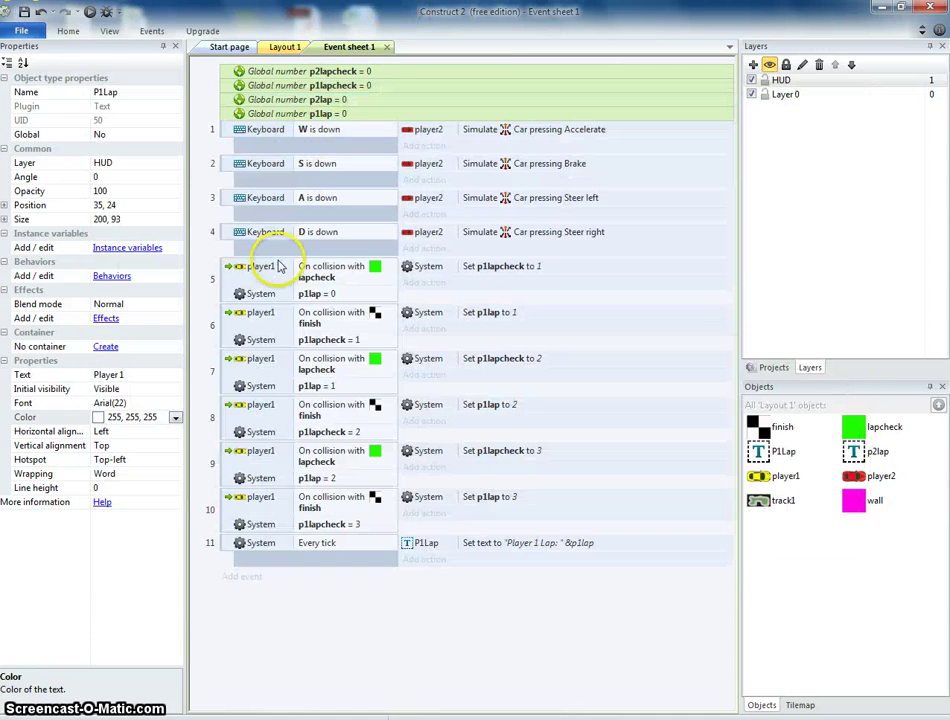
Duplicate the Every tick event that sets P1Lap's text, placing the copy directly below the original
click(229, 551)
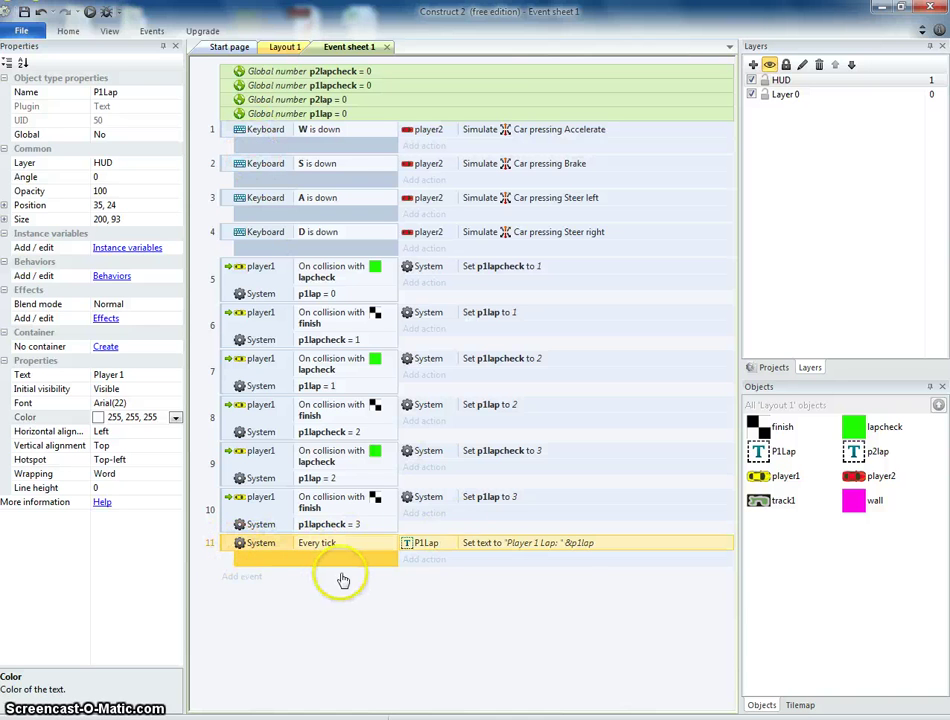
key(ctrl+c)
key(ctrl+v)
Change the Set text expression in the copied Every tick event to "Player 2 Lap: " &p2lap
double_click(522, 582)
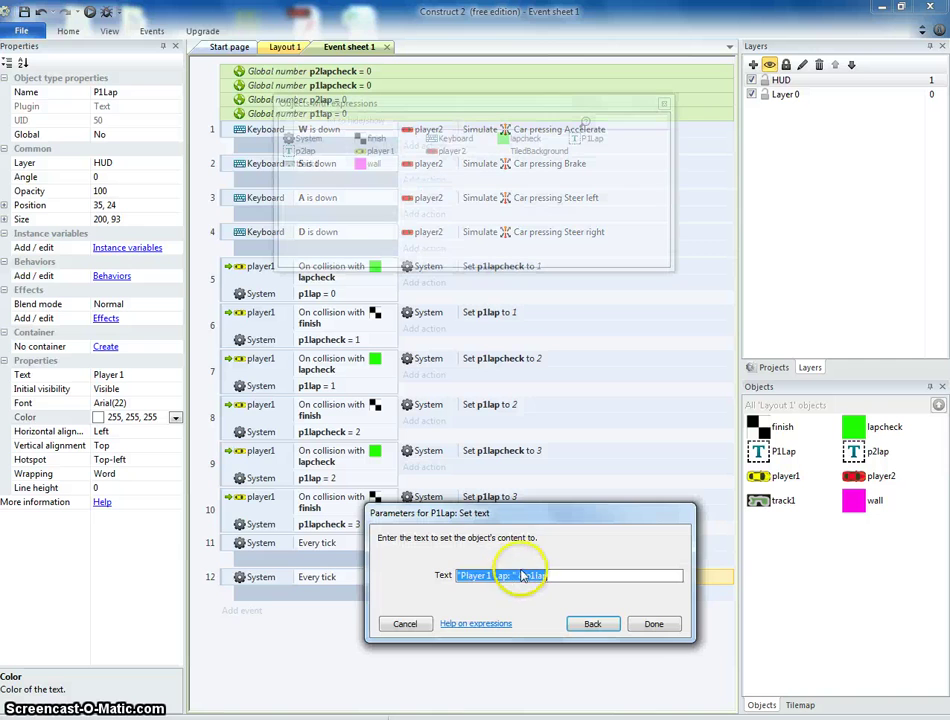
click(493, 576)
key(BackSpace)
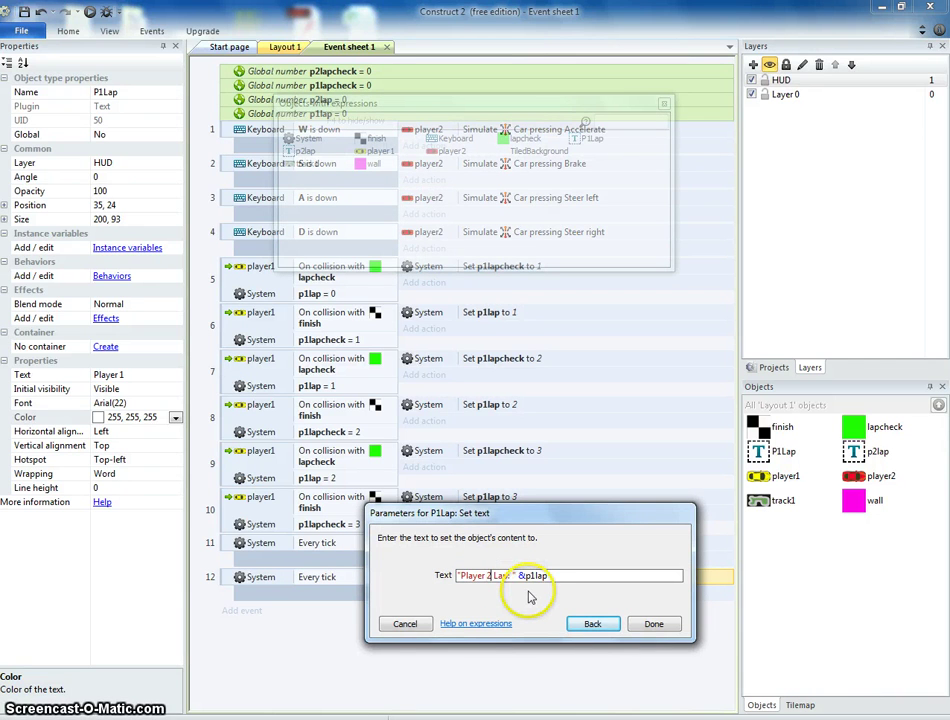
text(2)
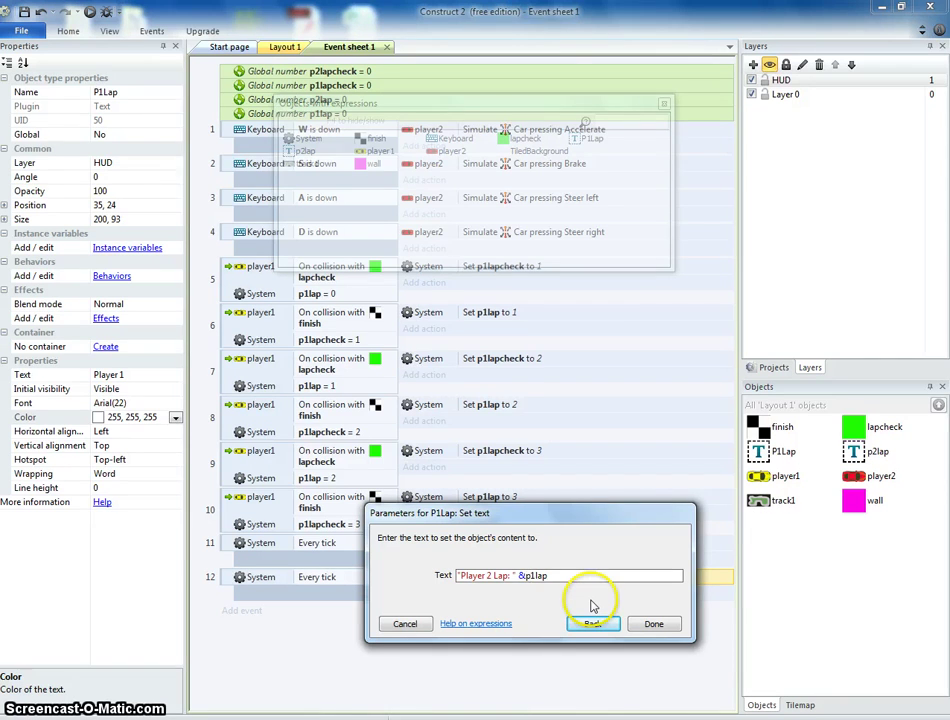
text(p)
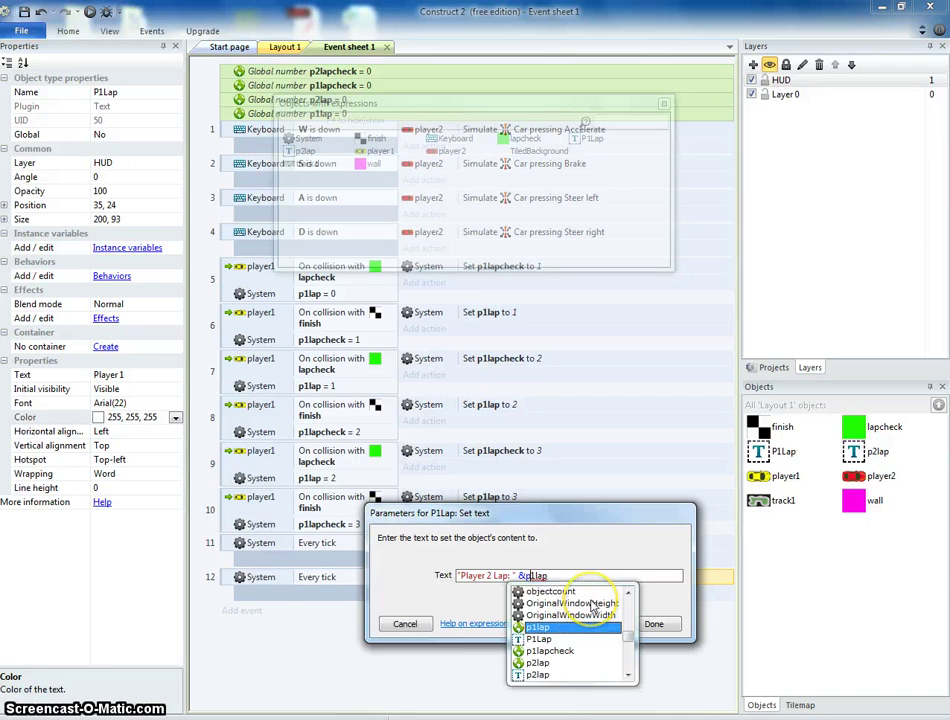
text(2)
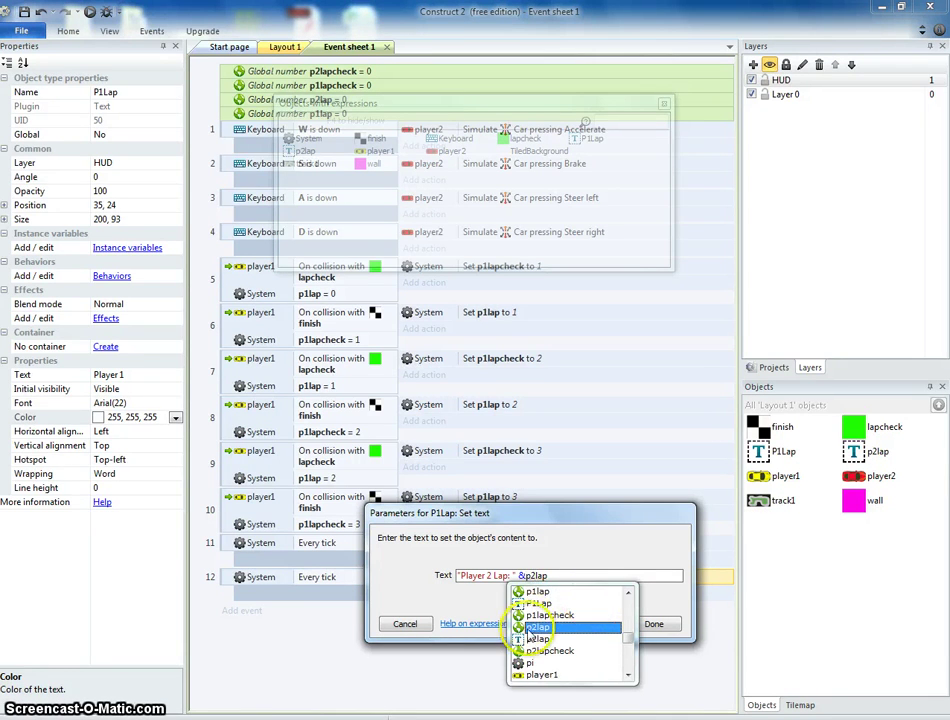
key(Return)
click(566, 575)
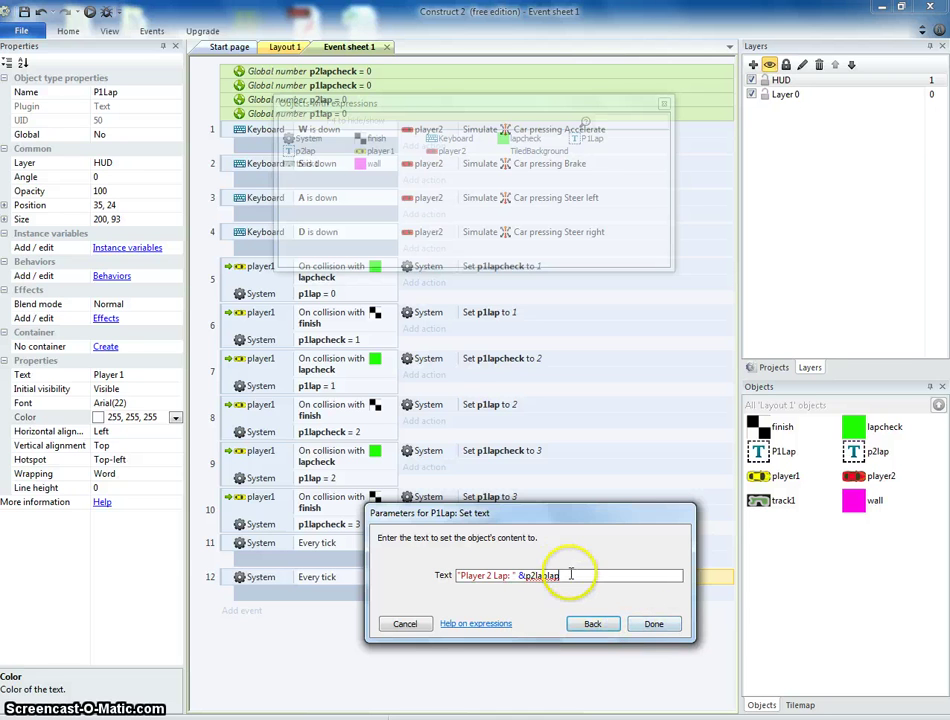
key(BackSpace)
key(BackSpace)
key(BackSpace)
click(650, 624)
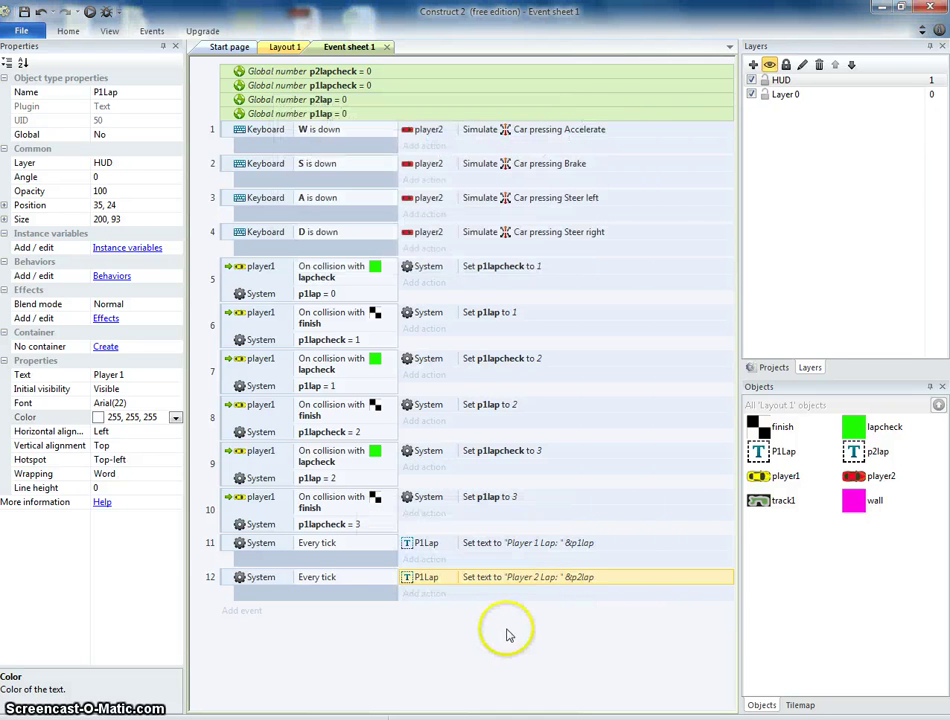
Duplicate the six player1 collision events, 5 through 10, that handle lapcheck and finish
click(226, 512)
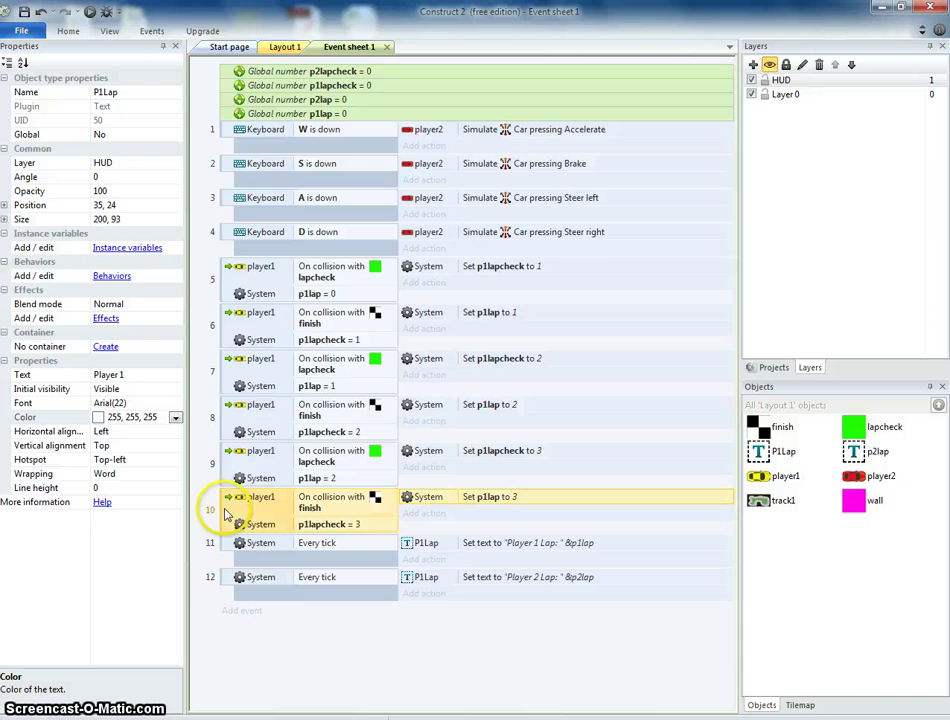
shift+click(221, 295)
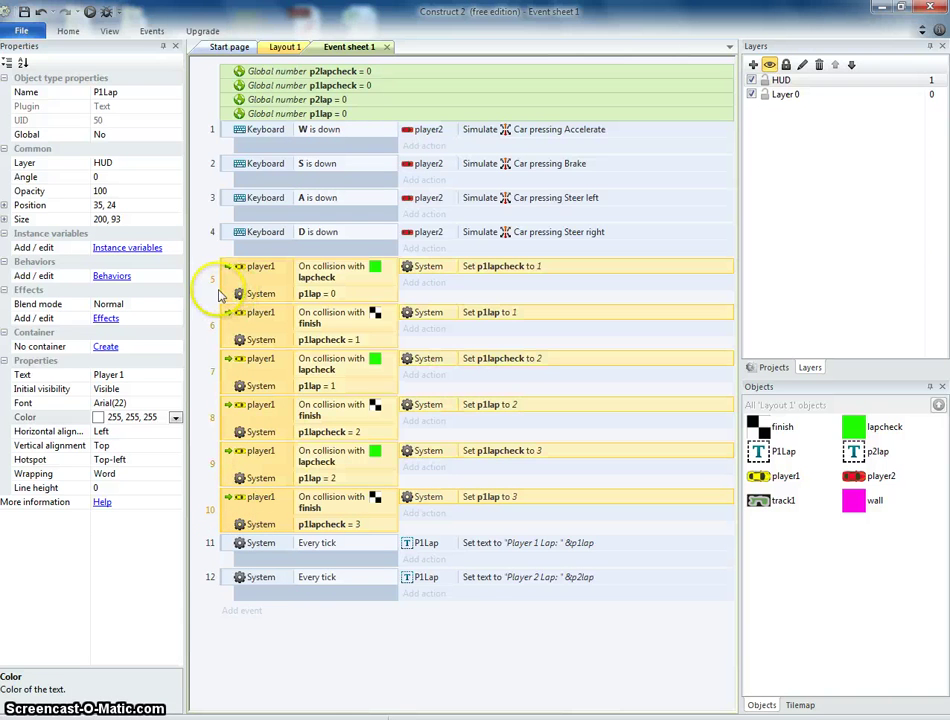
key(ctrl+c)
key(ctrl+v)
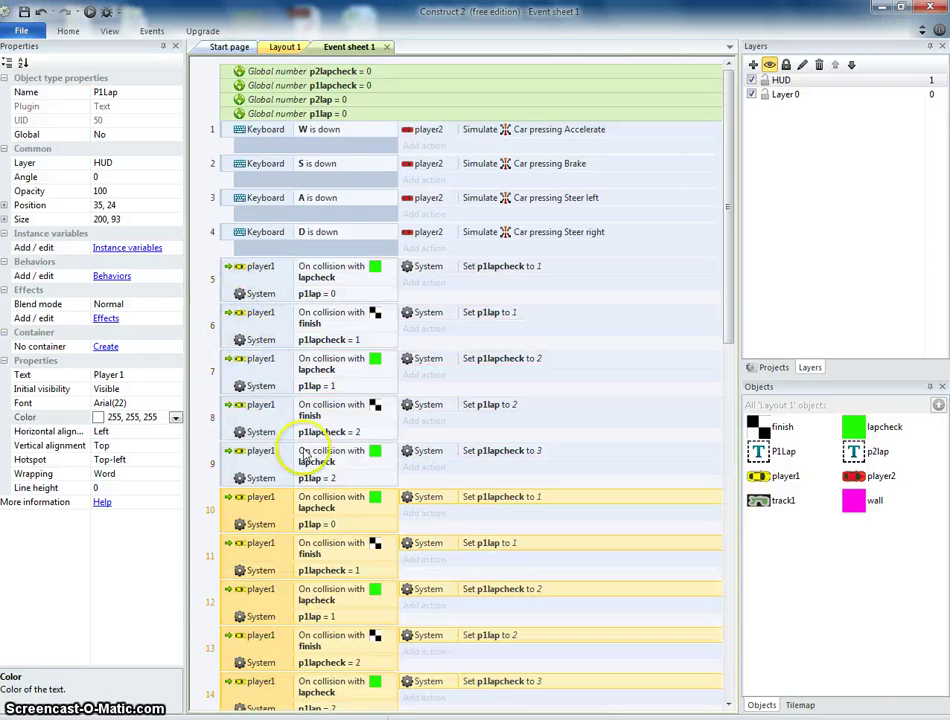
Add a comment reading "Player 1" at the end of the event sheet
scroll(322, 479, down, 1)
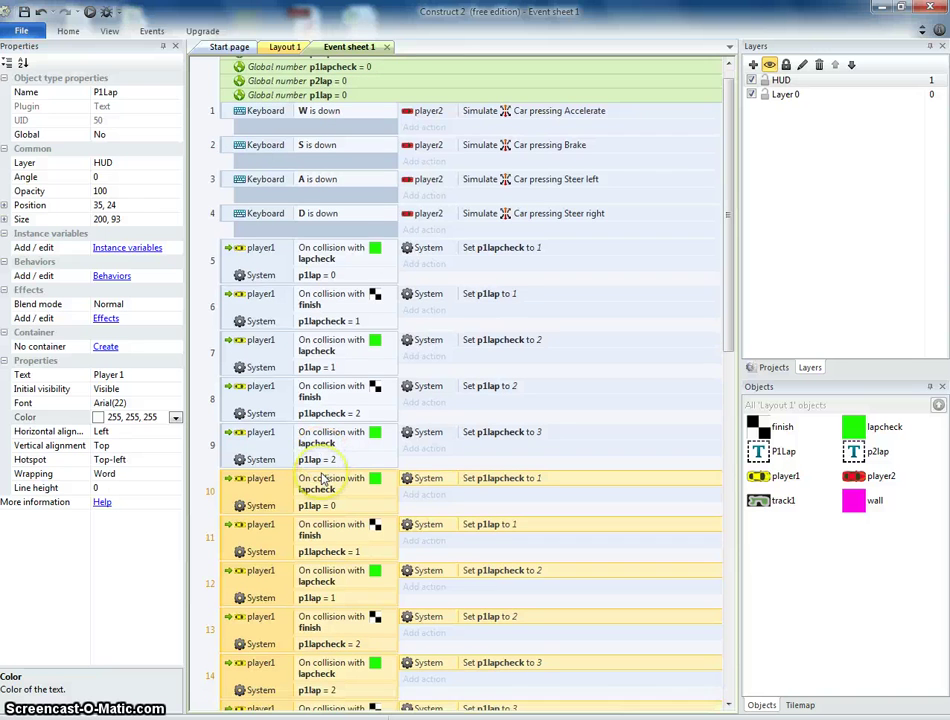
right_click(203, 257)
click(240, 237)
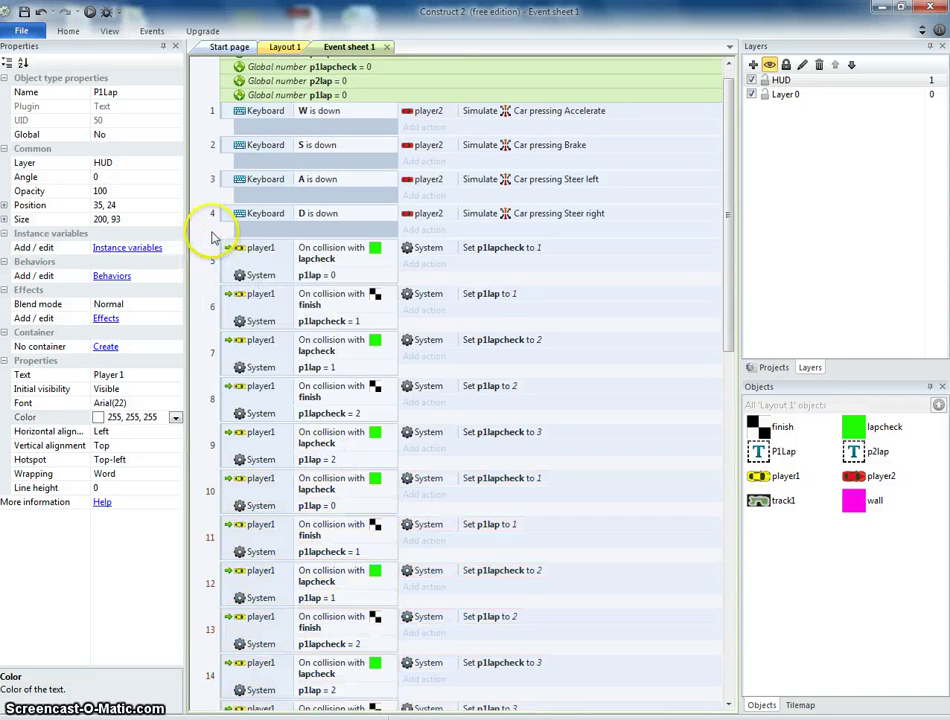
right_click(213, 242)
click(231, 264)
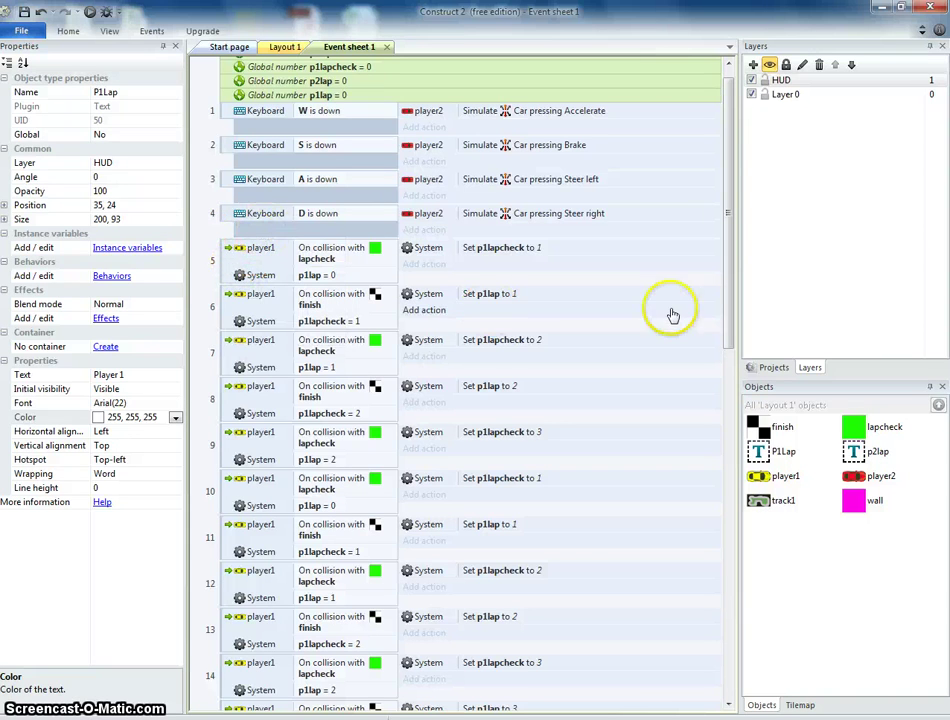
drag(734, 299, 700, 477)
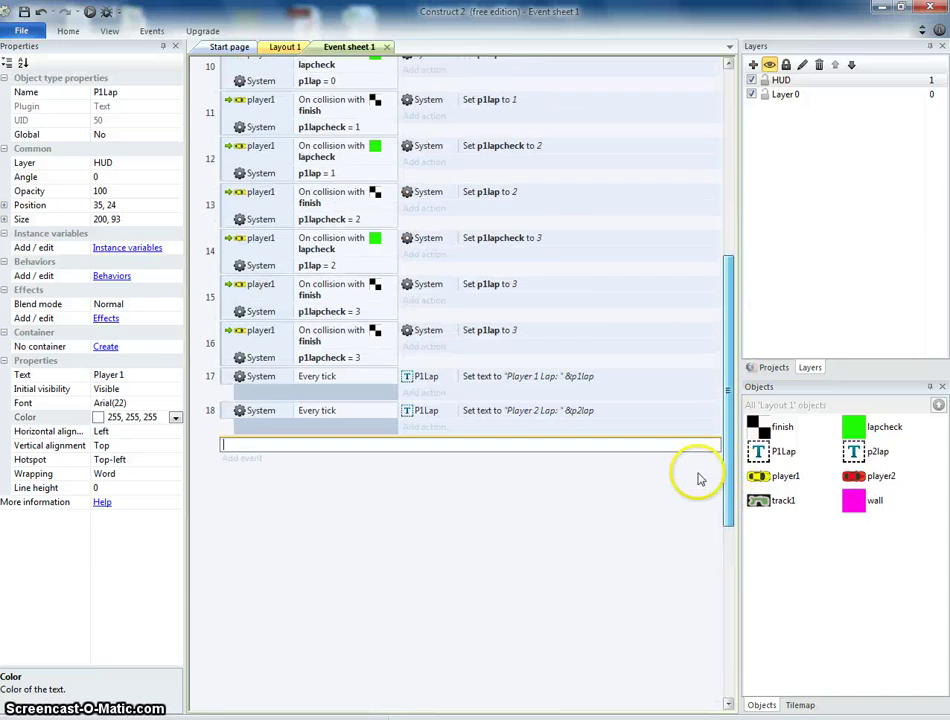
click(557, 507)
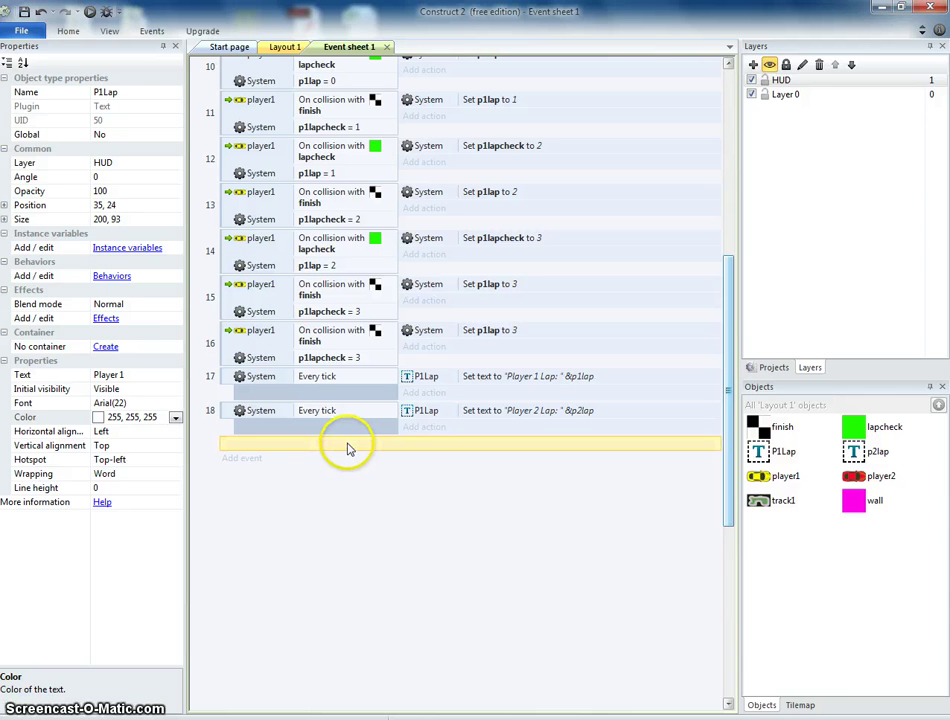
double_click(347, 445)
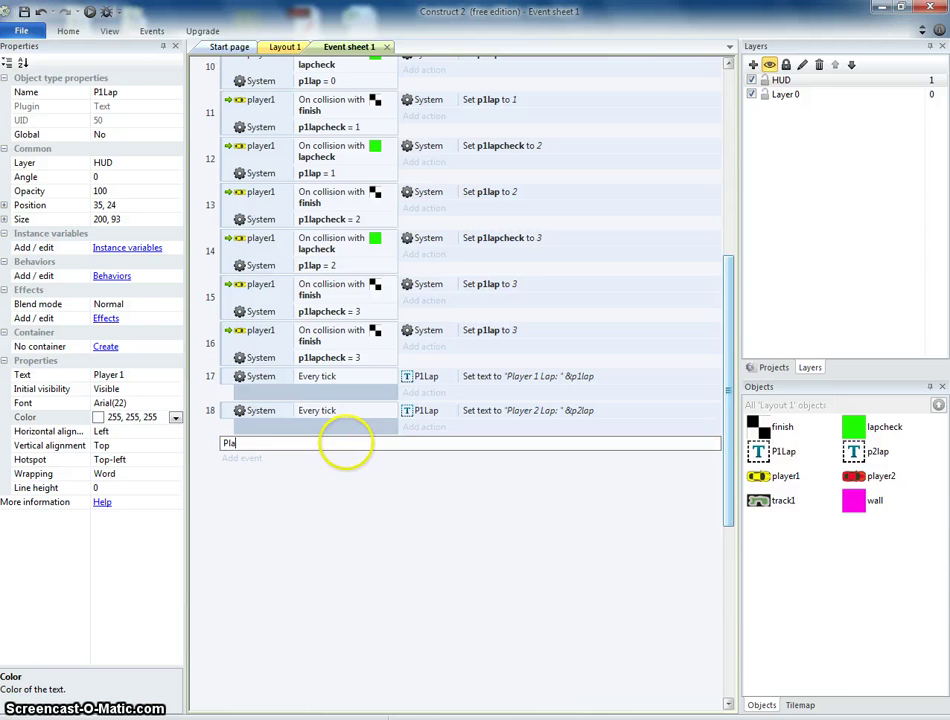
text(Player 1)
key(Return)
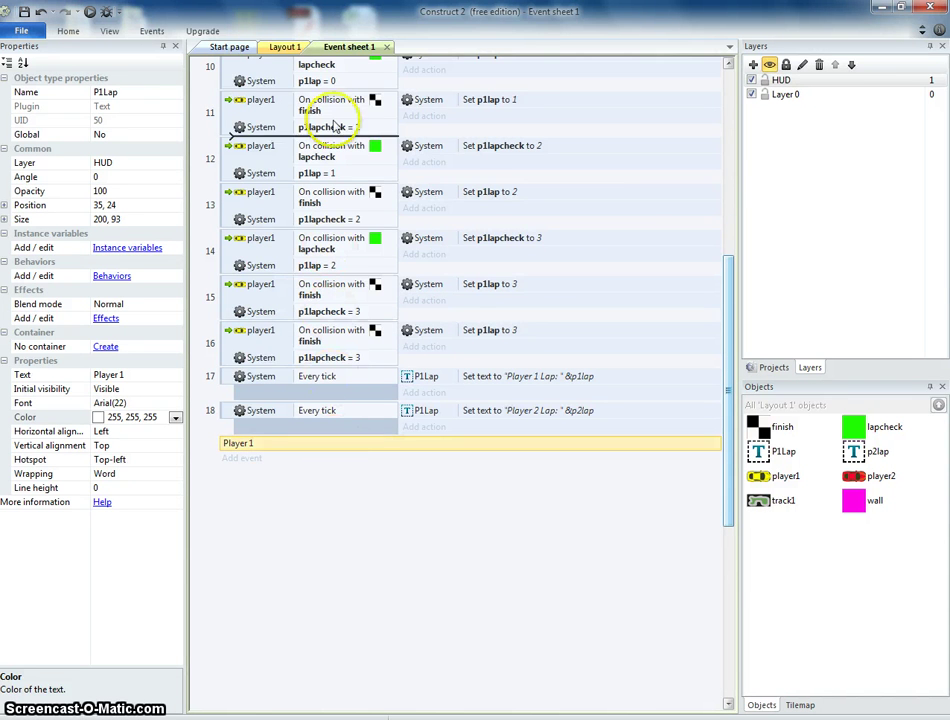
Move the Player 1 comment above the first player1 collision event, and add a copy of it reading "Player 2"
scroll(340, 57, up, 10)
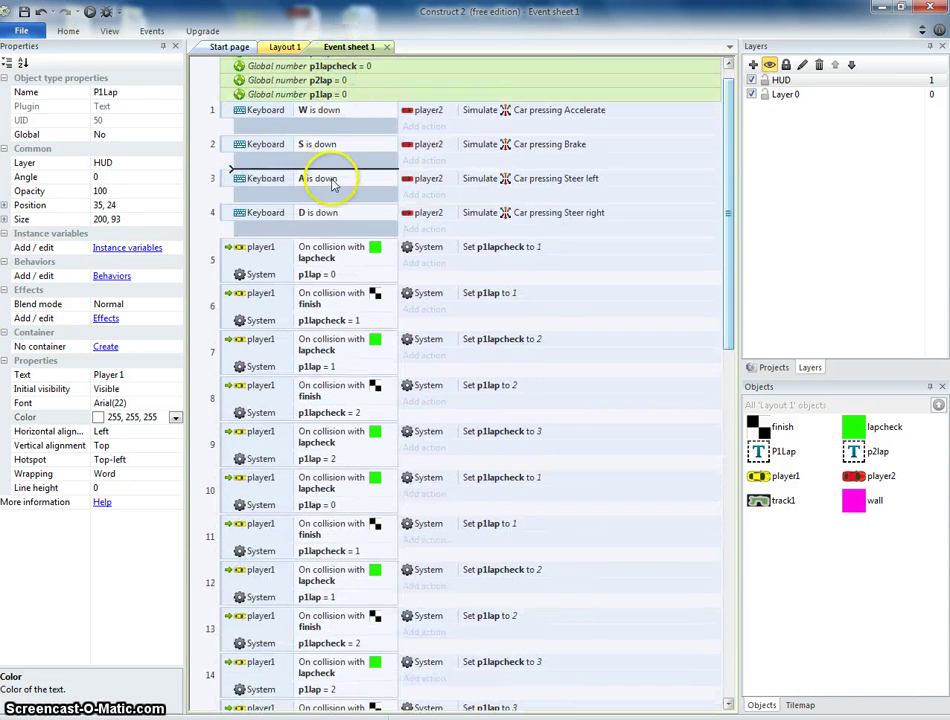
drag(313, 230, 303, 234)
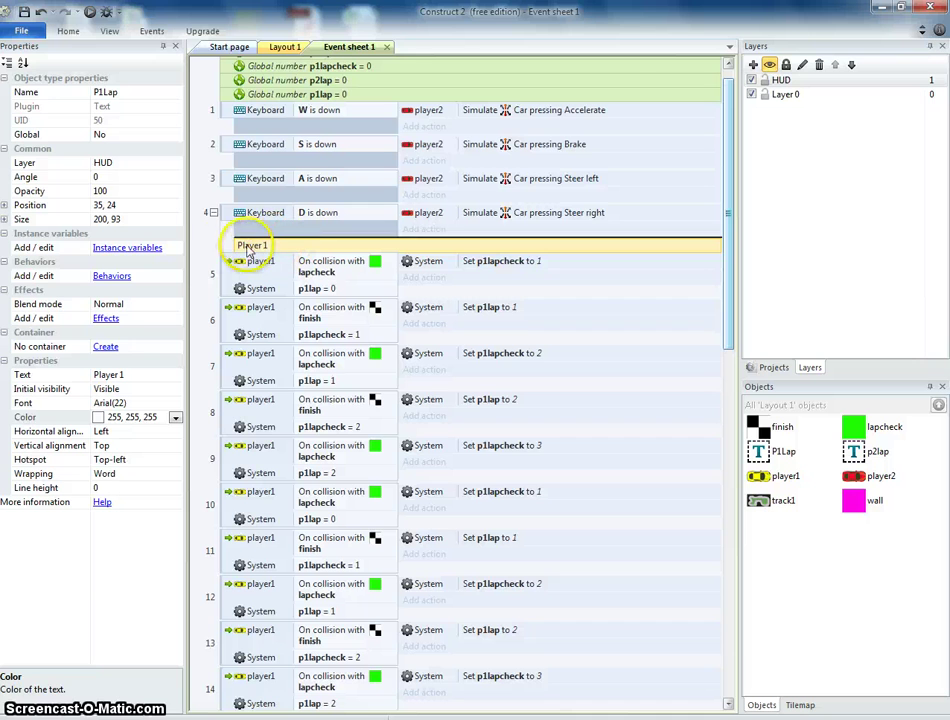
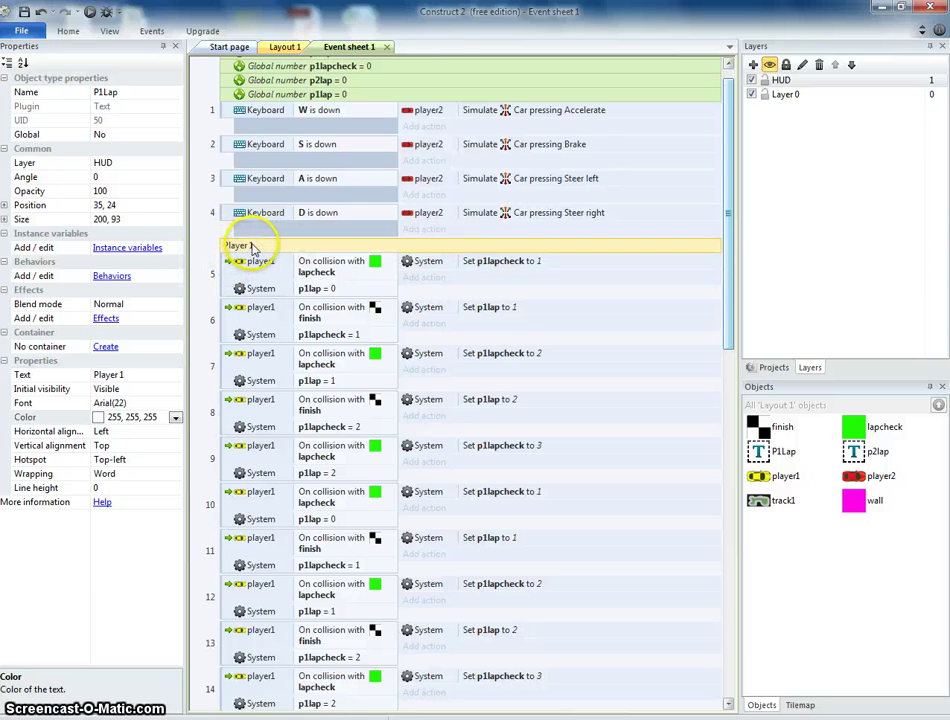
double_click(253, 247)
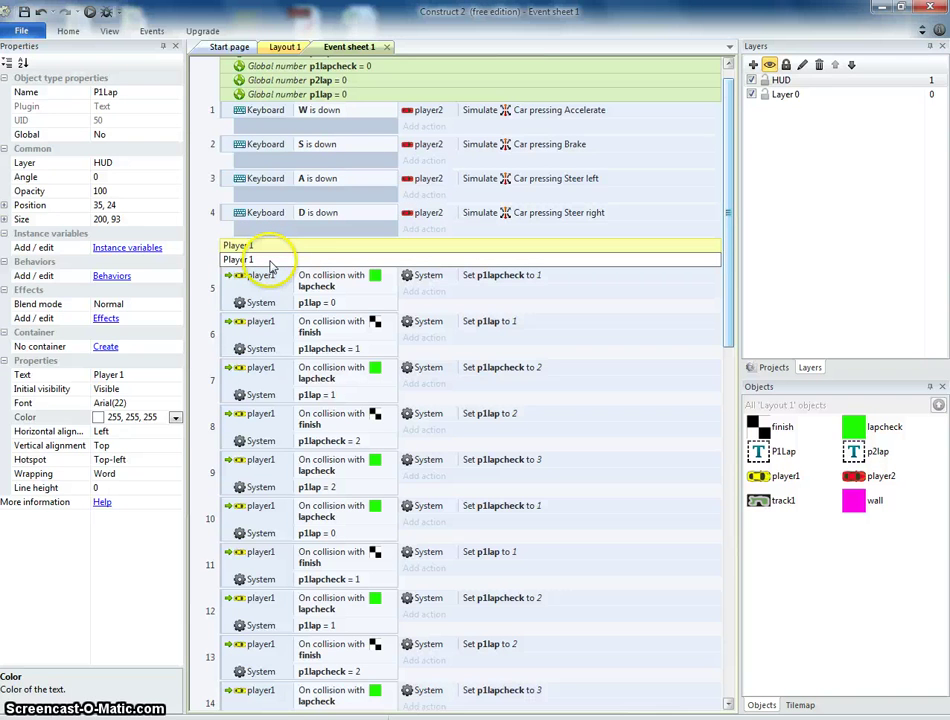
text(Player 2)
key(Return)
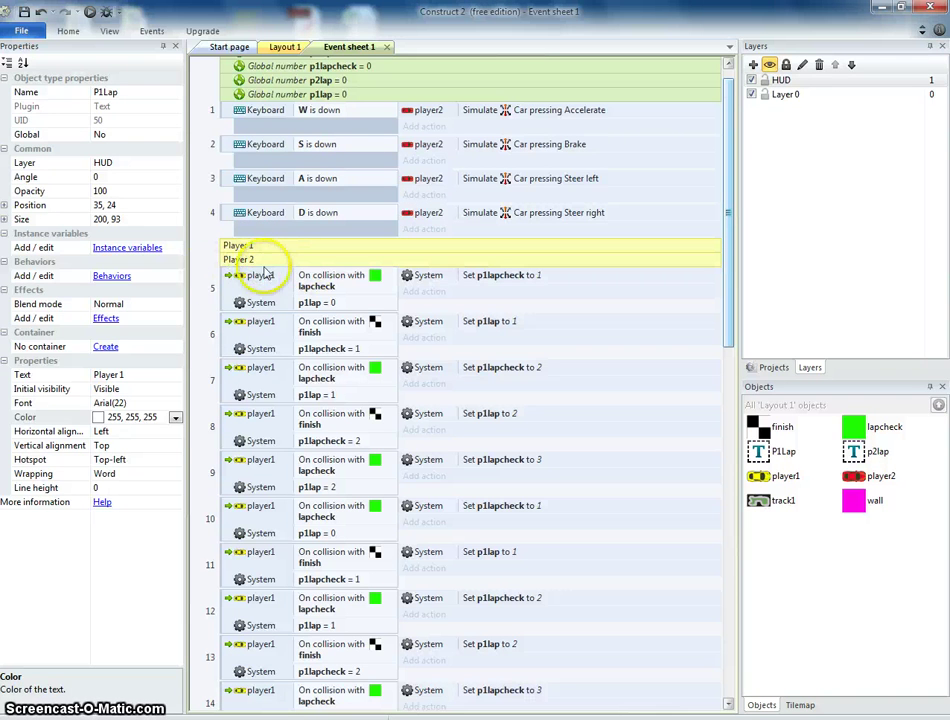
Move the Player 2 comment down between the original and the duplicated collision events, directly above the copied p1lap = 0 event
drag(288, 265, 201, 555)
scroll(218, 508, down, 1)
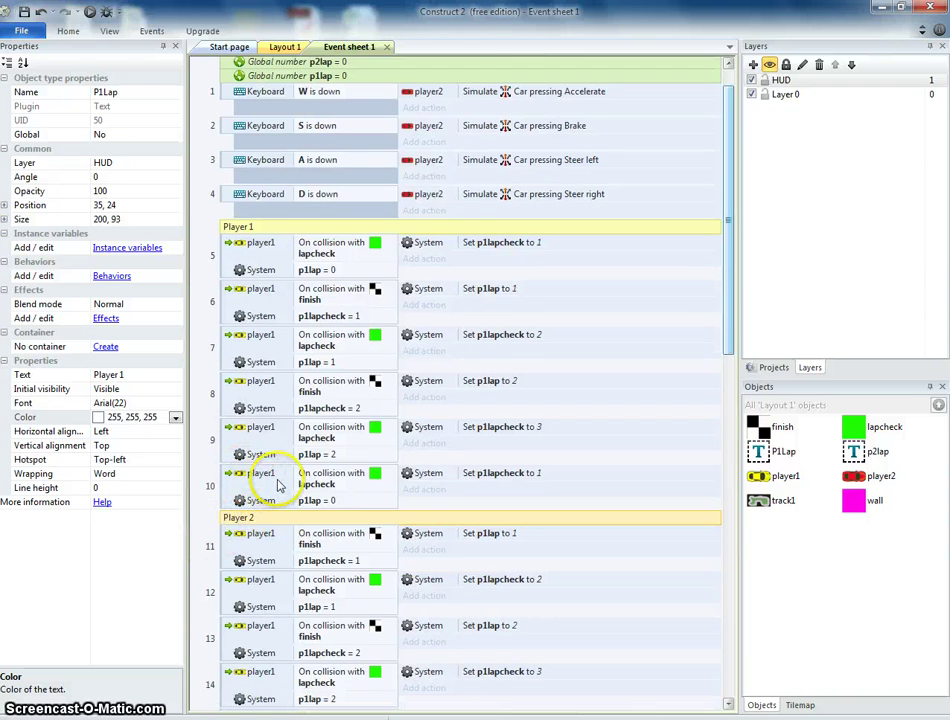
scroll(320, 483, down, 1)
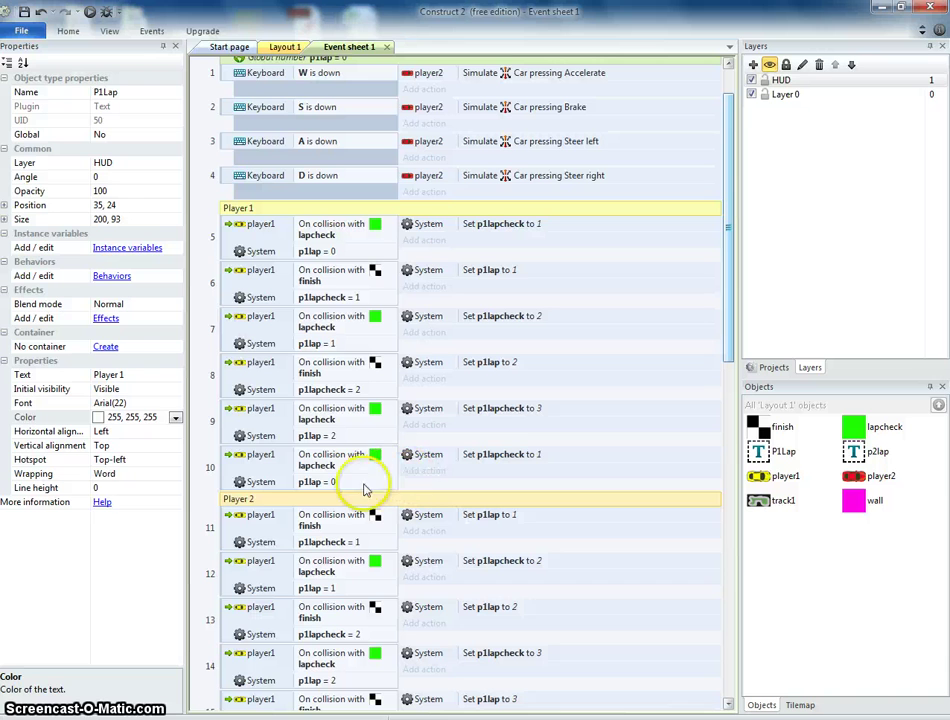
click(322, 503)
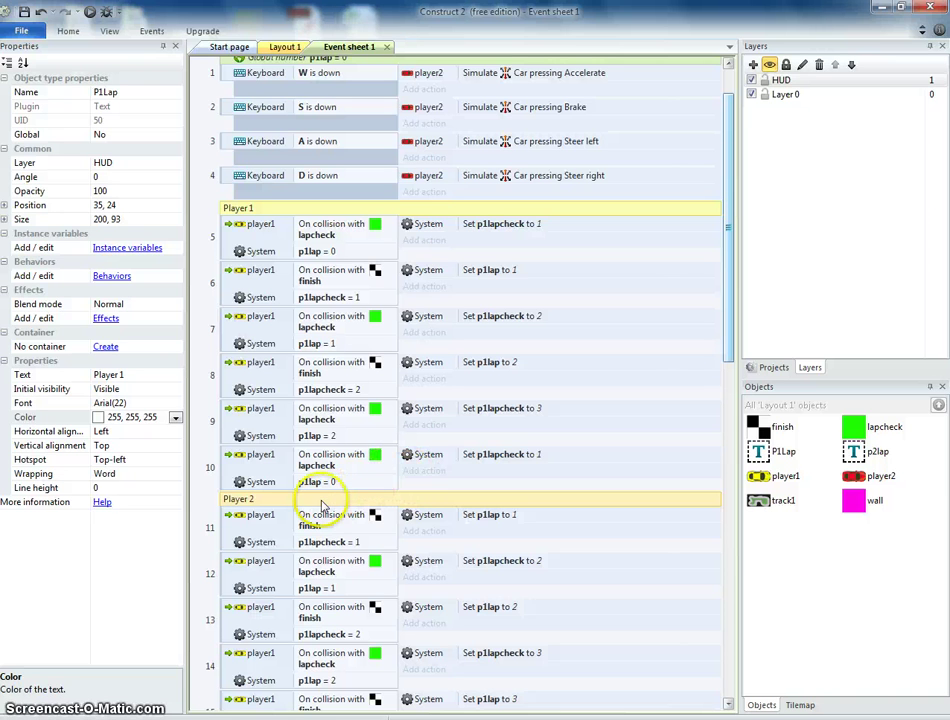
drag(320, 505, 303, 445)
scroll(280, 440, down, 3)
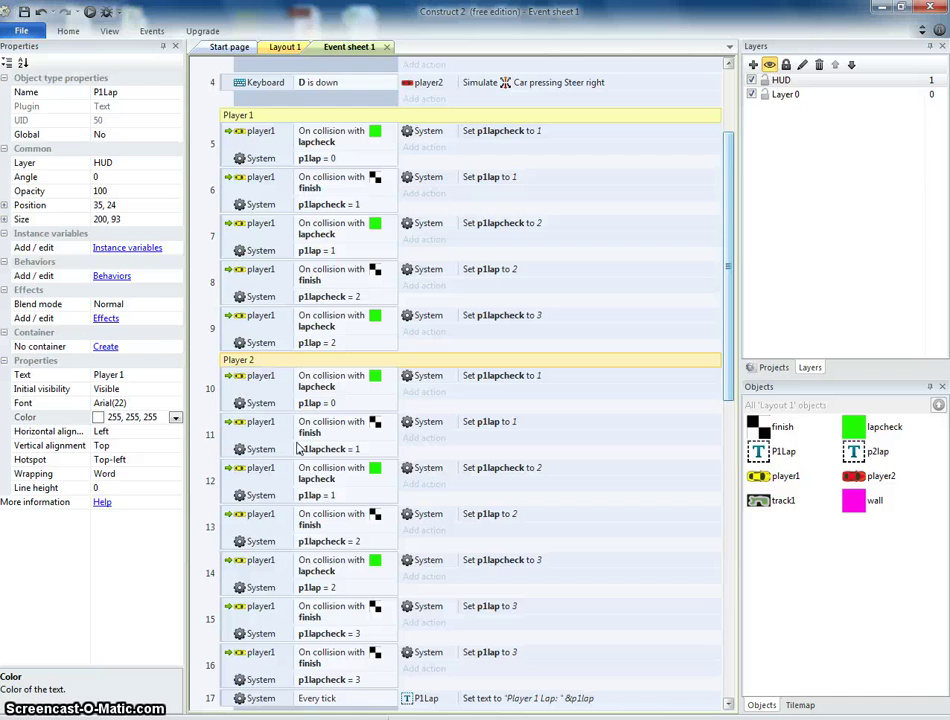
Undo the Player 1 and Player 2 comments and the duplication of the six collision events
key(ctrl+z)
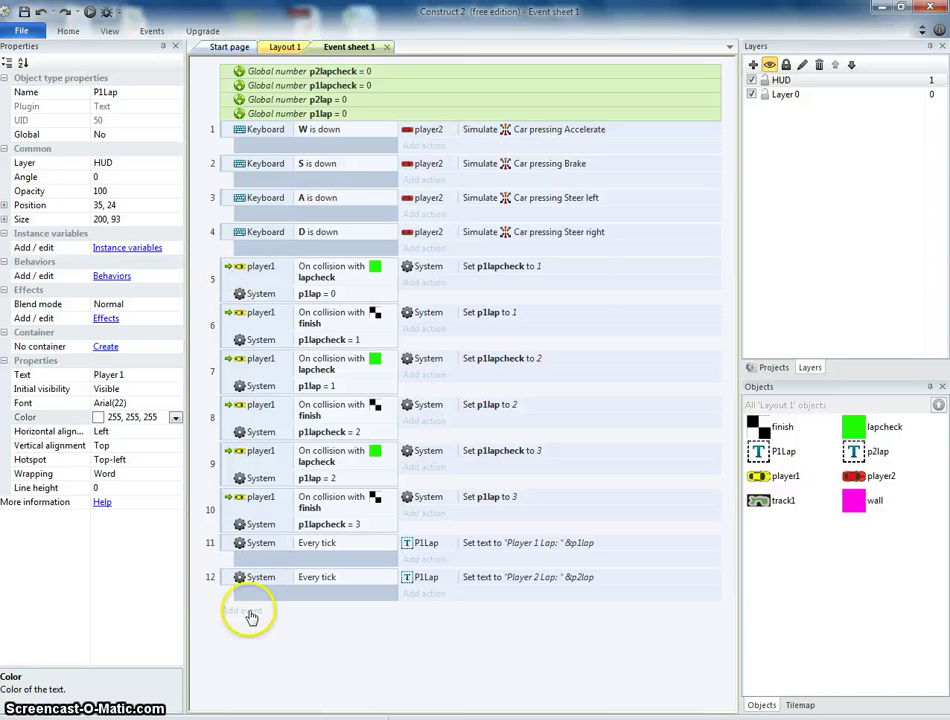
Add an event group named "Player 1 Laps" and place it directly above the first player1 collision event
right_click(254, 641)
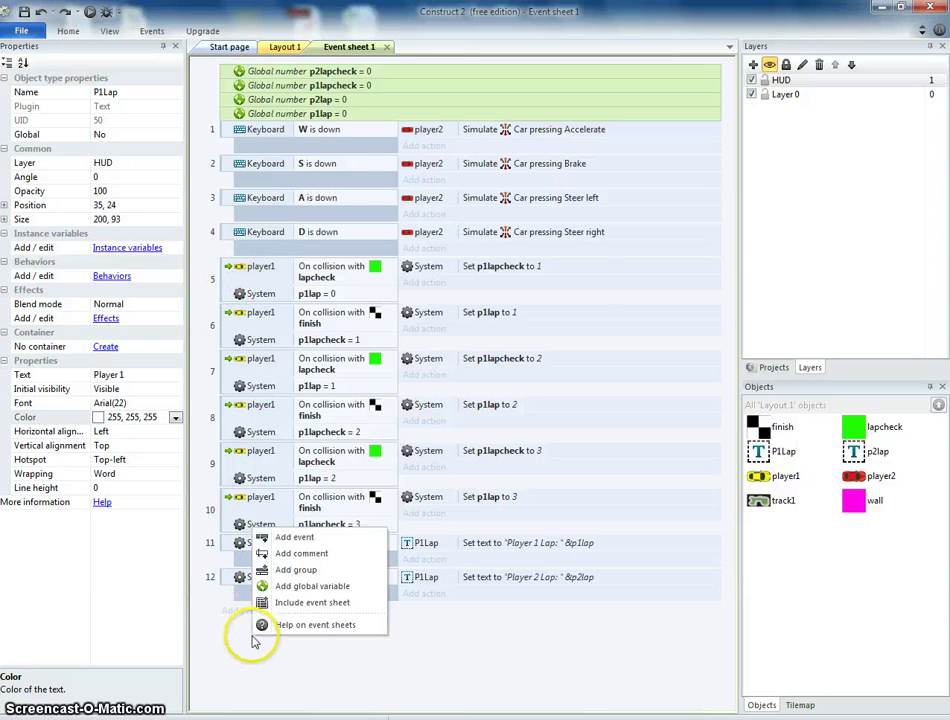
click(303, 570)
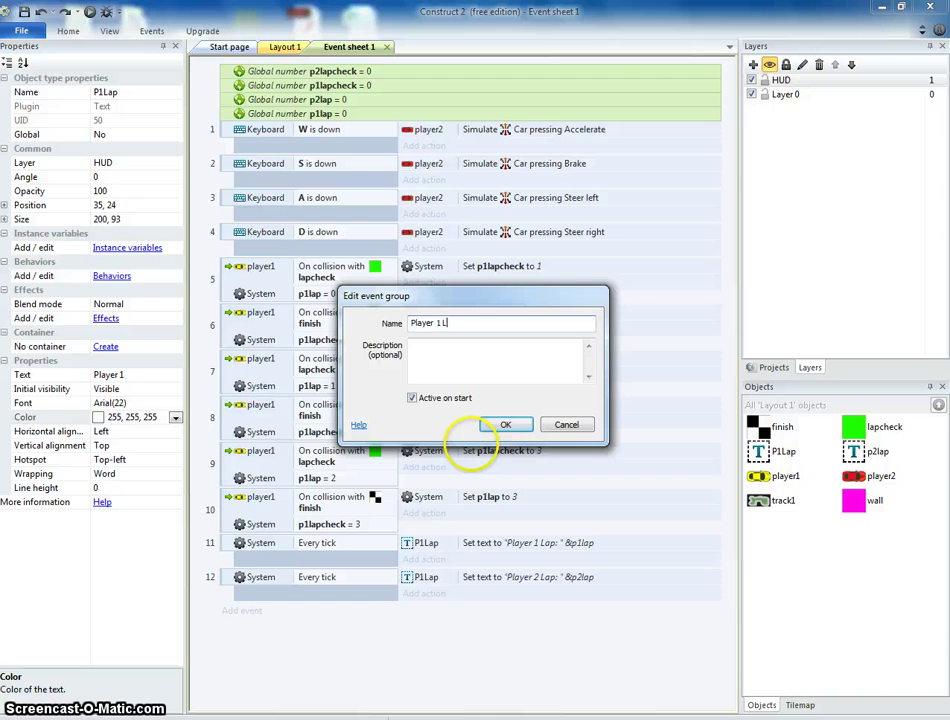
click(507, 424)
drag(256, 614, 227, 269)
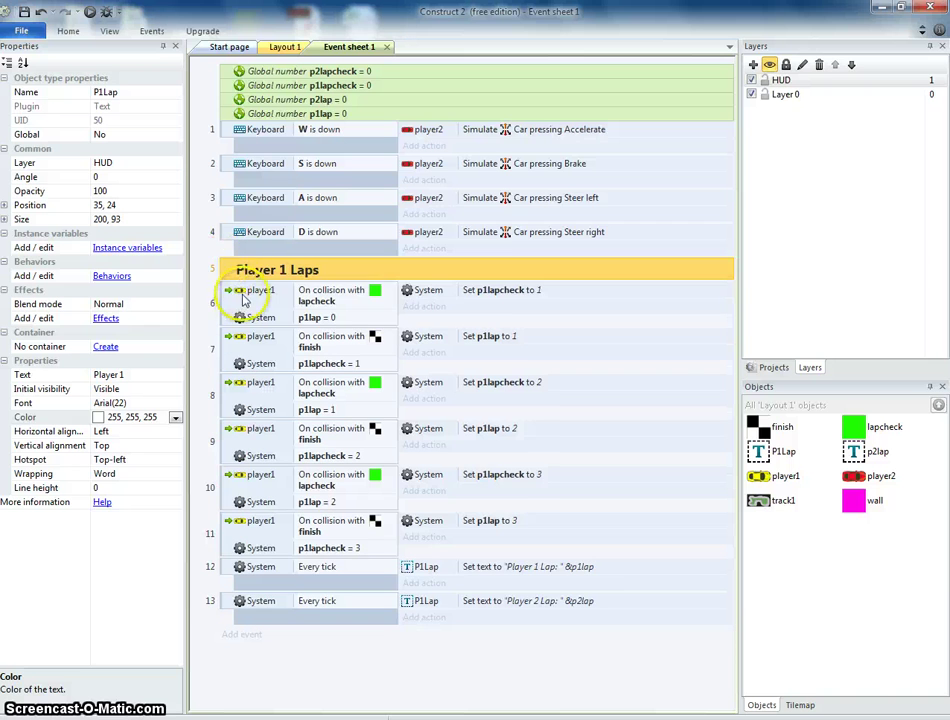
Duplicate the empty Player 1 Laps event group
click(259, 291)
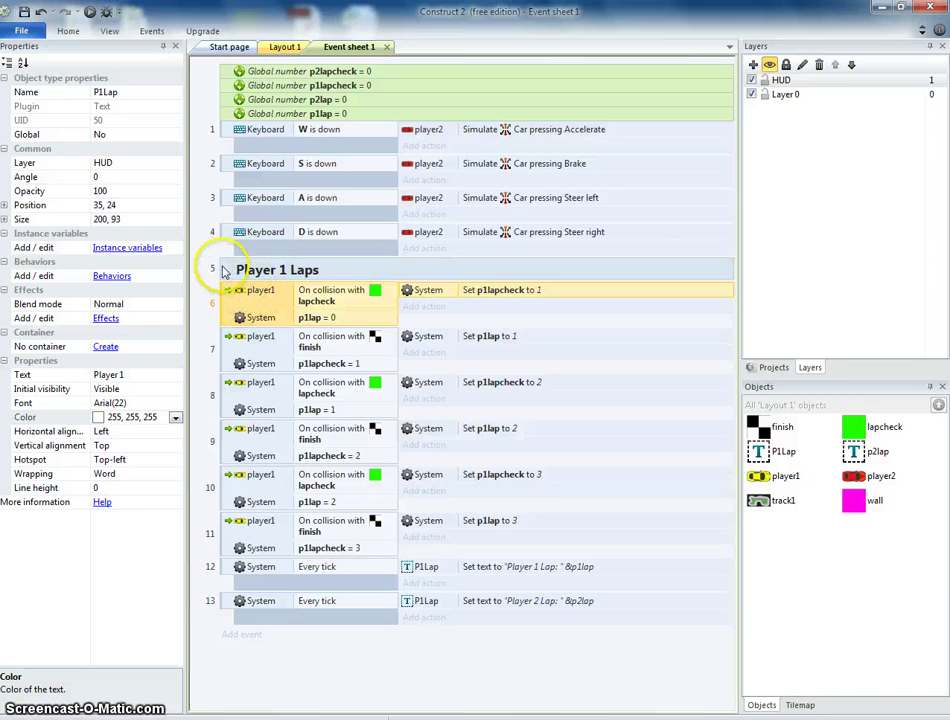
click(259, 276)
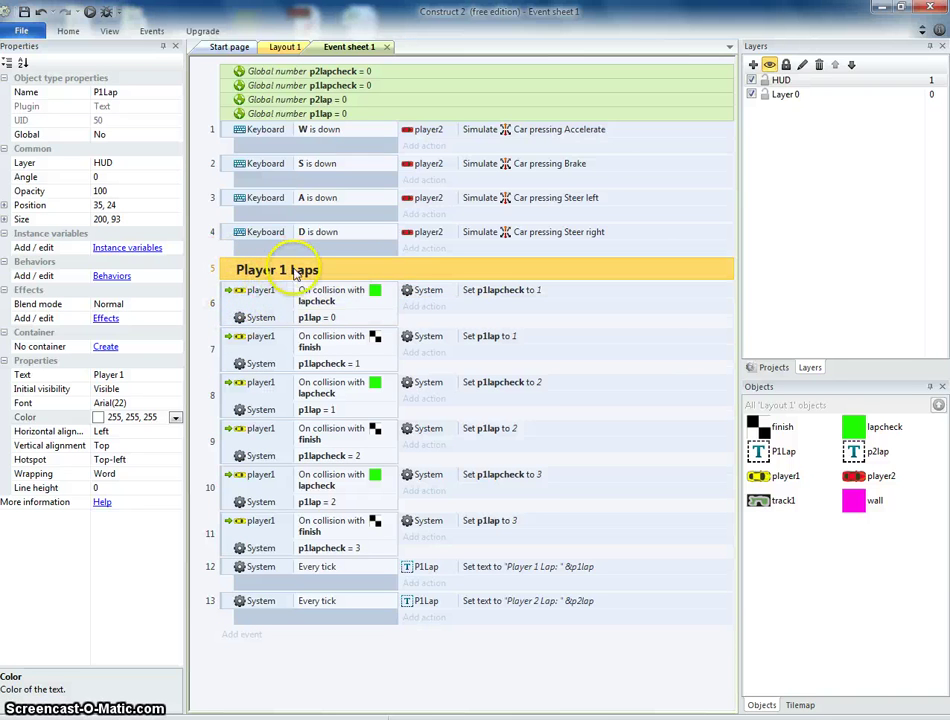
key(ctrl+v)
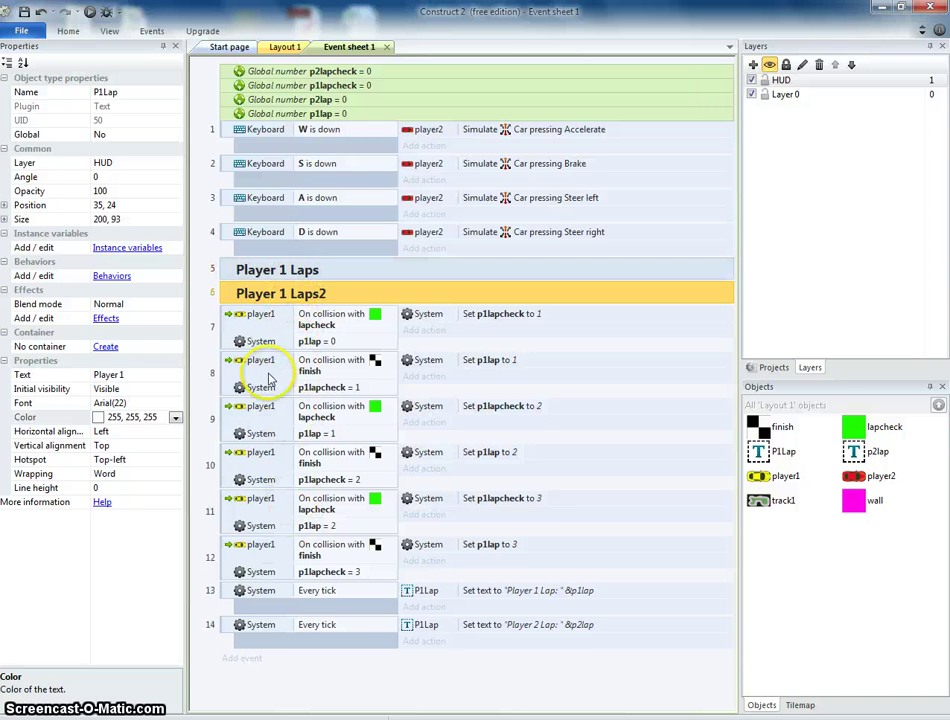
Rename the copied group "Player 2 Laps" and move it below the last player1 collision event
right_click(277, 300)
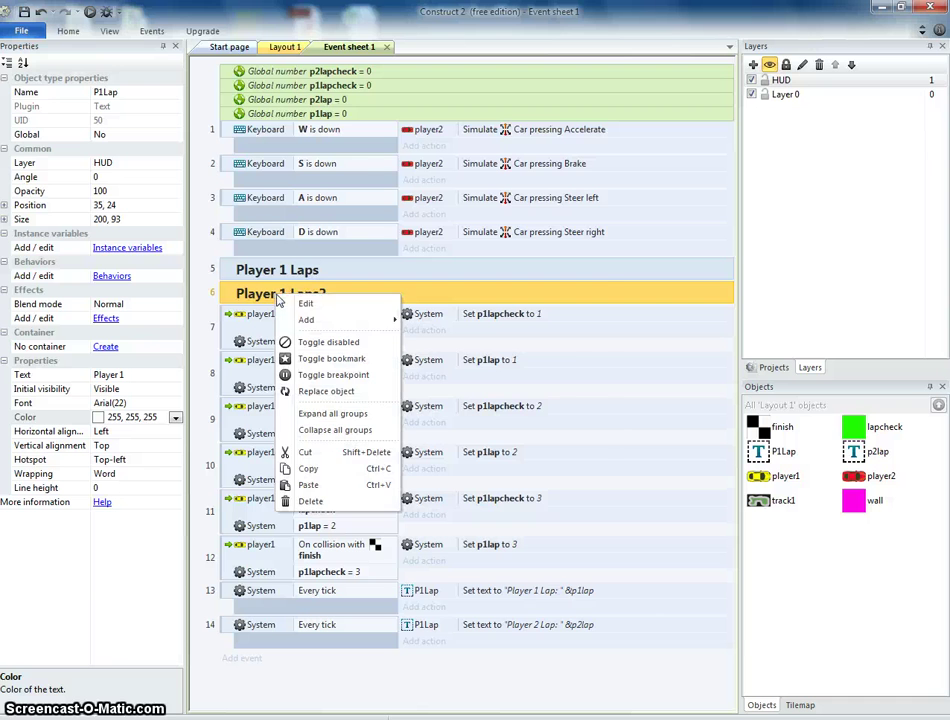
click(312, 303)
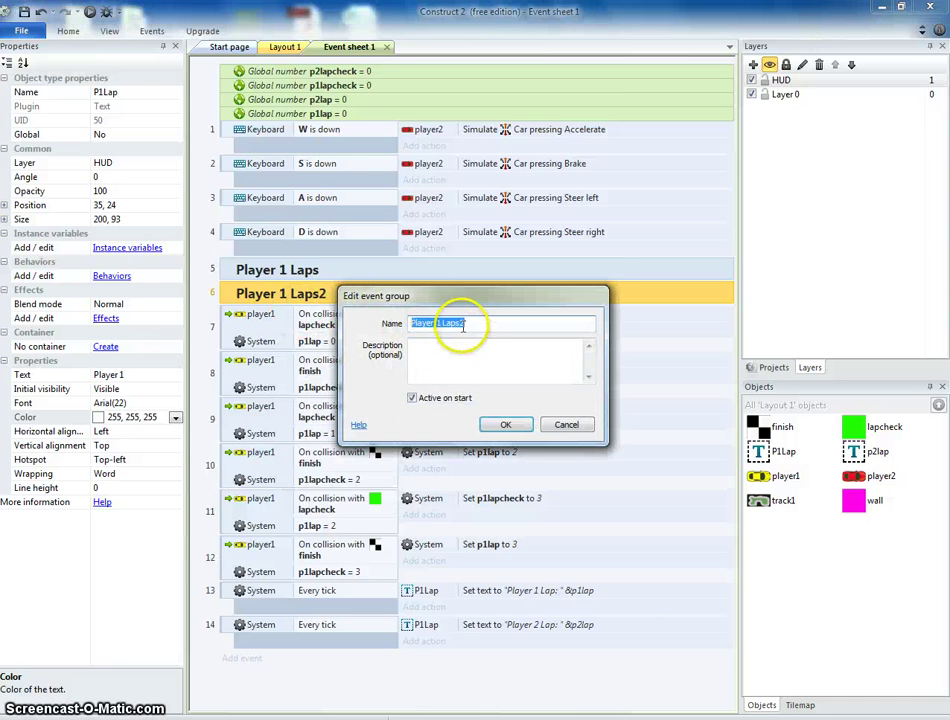
drag(436, 323, 532, 323)
text(2 Lap)
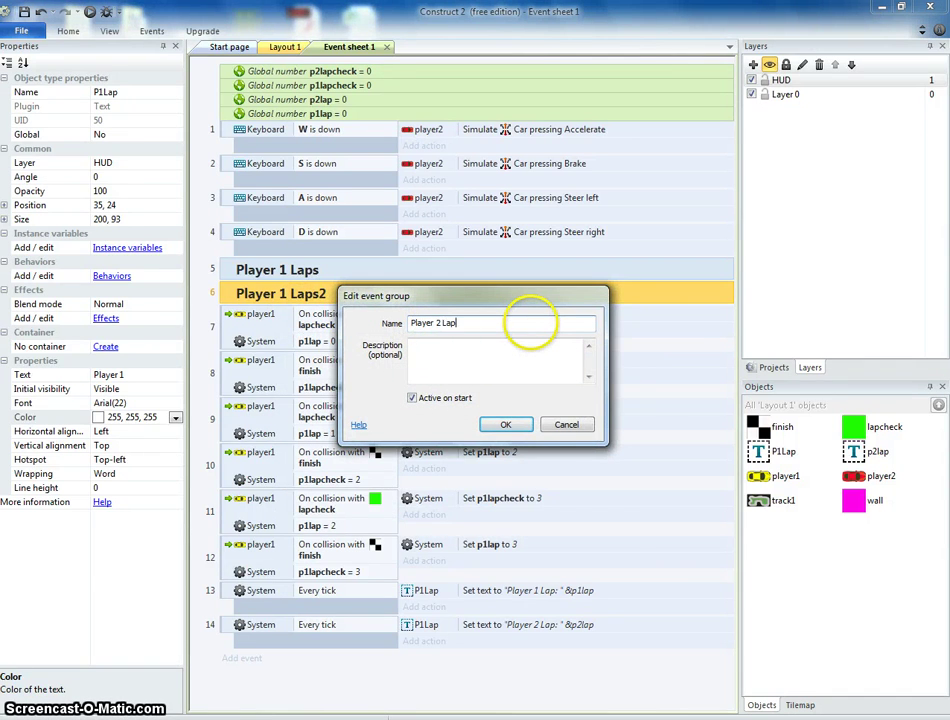
text(s)
key(Return)
drag(307, 351, 254, 560)
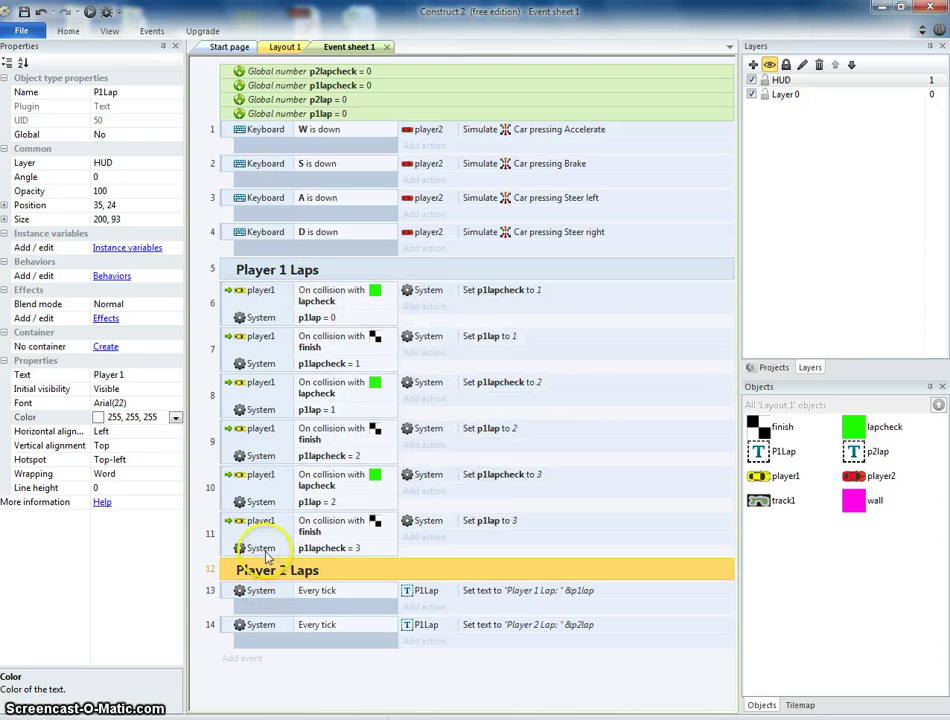
Nest the six player1 collision events, 6 through 11, inside the Player 1 Laps group
click(229, 306)
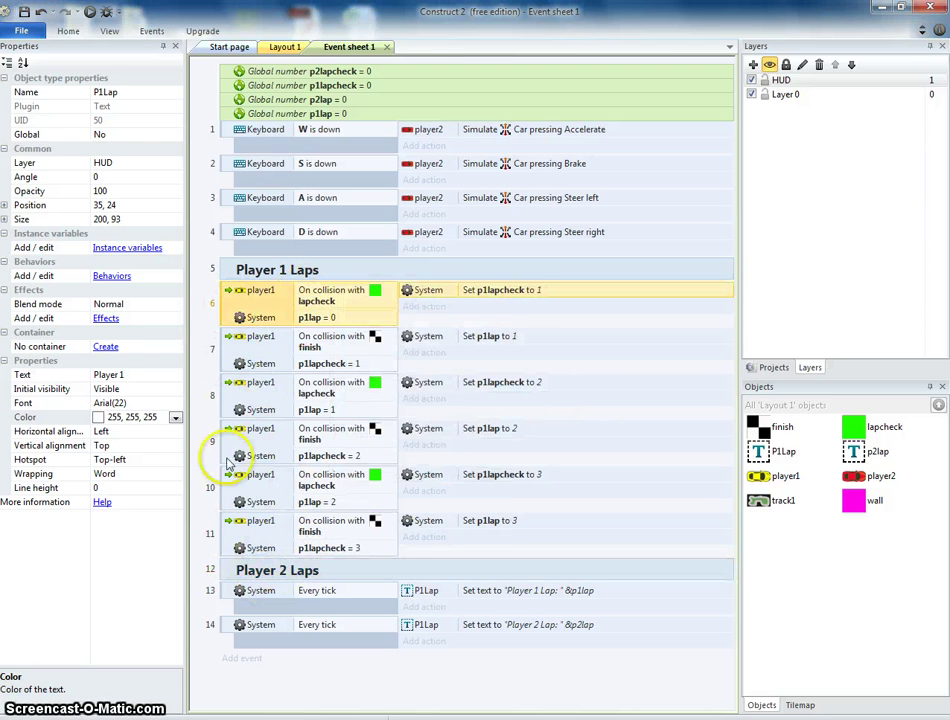
shift+click(238, 518)
mouse_move(245, 283)
mouse_down()
mouse_move(248, 272)
mouse_move(240, 282)
mouse_up()
click(229, 270)
click(229, 270)
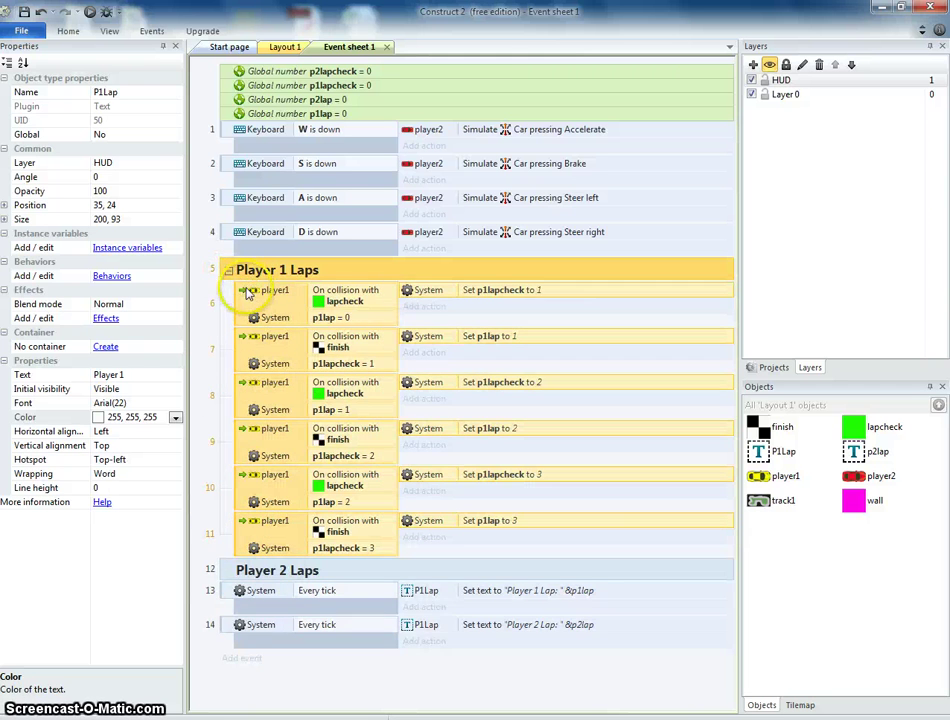
Copy the six collision events of Player 1 Laps, collapse that group, and paste the copies below the Player 2 Laps heading
click(237, 304)
shift+click(236, 534)
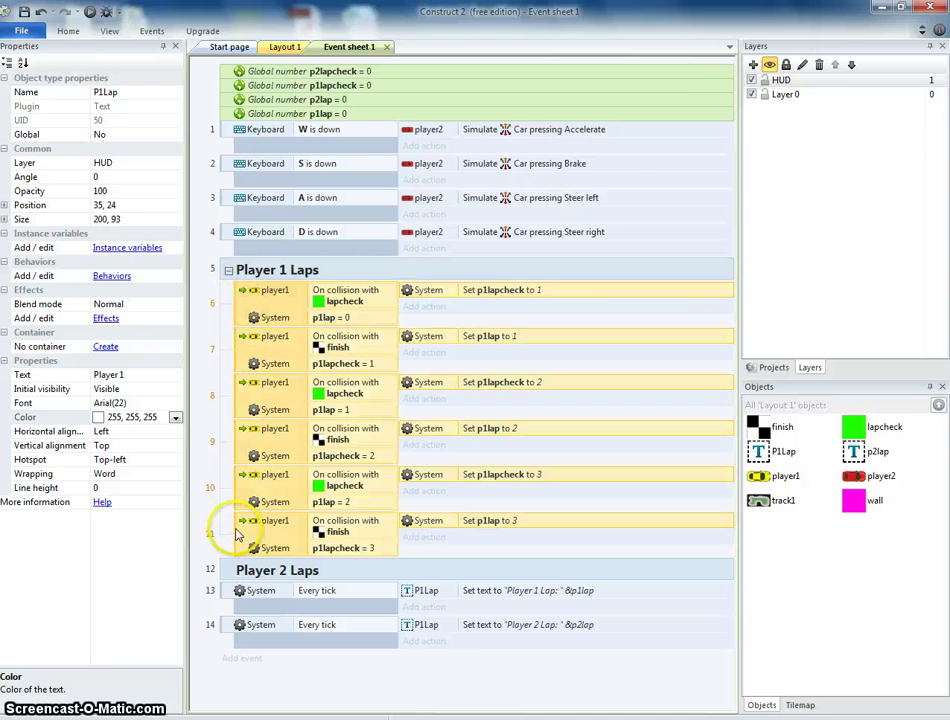
click(229, 271)
click(328, 300)
key(ctrl+v)
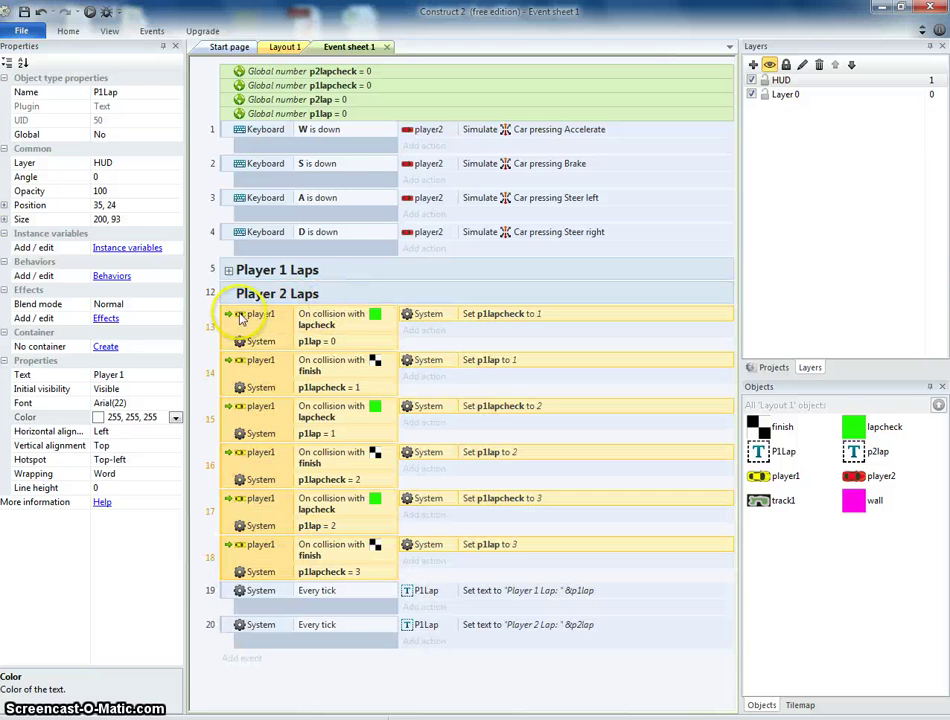
Nest the six pasted collision events, 13 through 18, inside the Player 2 Laps group
drag(228, 330, 229, 297)
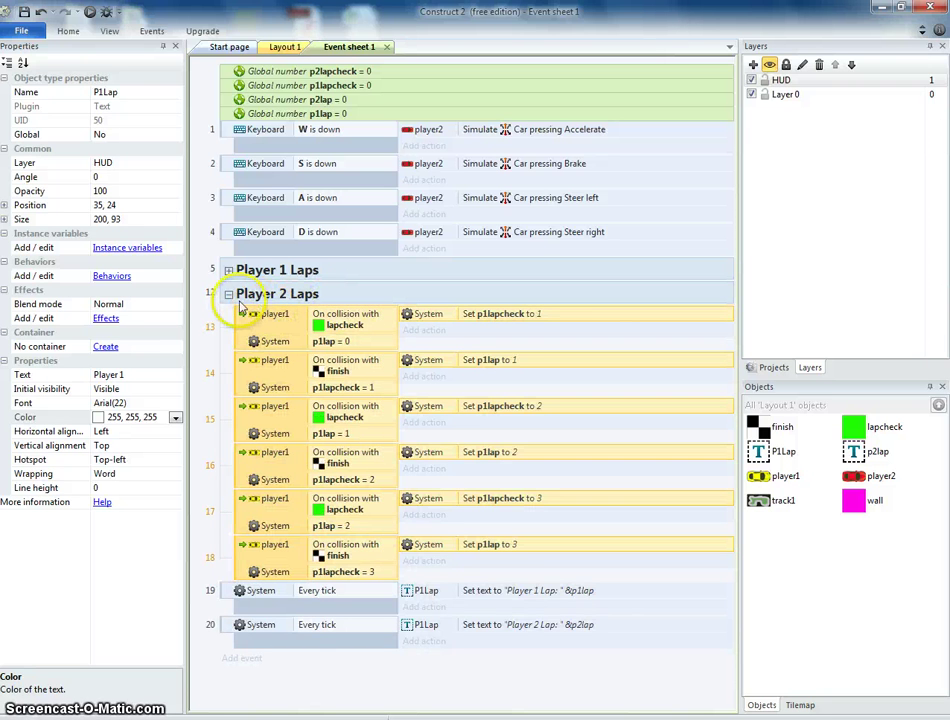
click(228, 294)
click(228, 294)
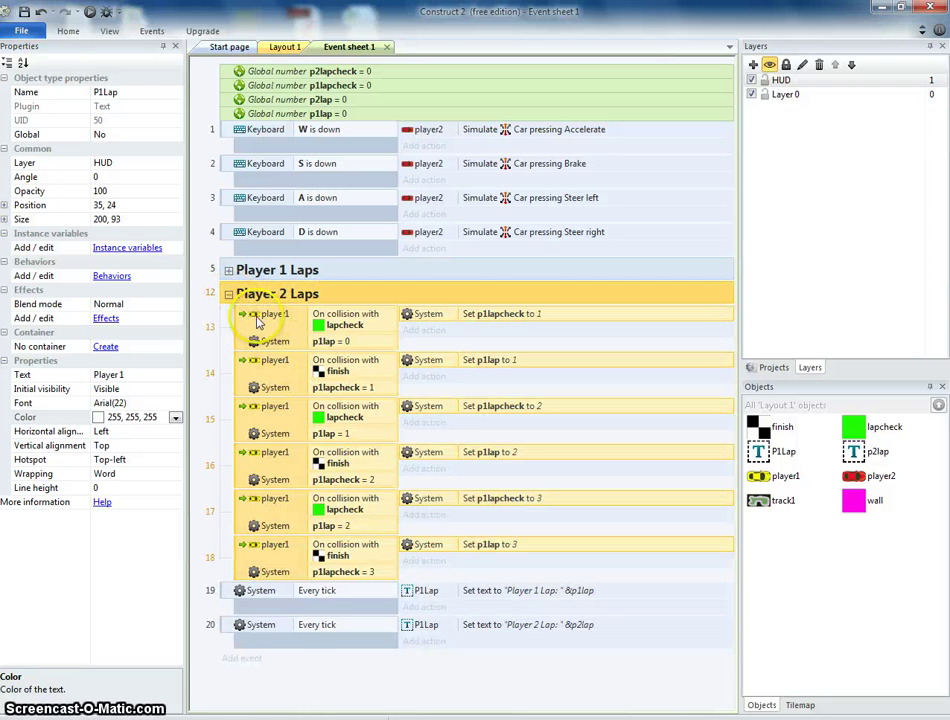
double_click(265, 316)
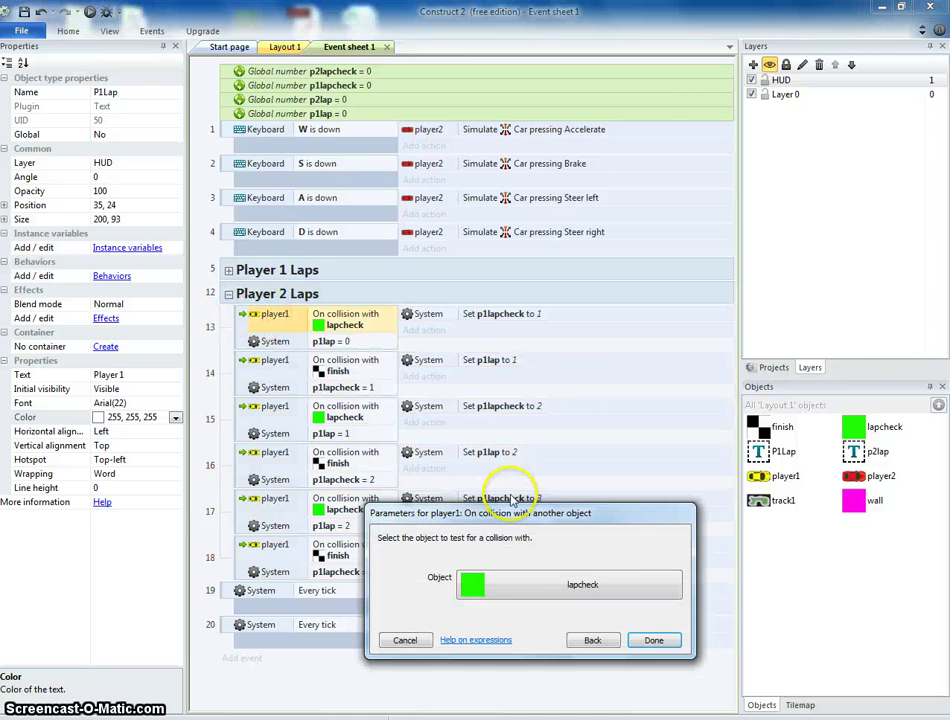
click(593, 641)
click(636, 530)
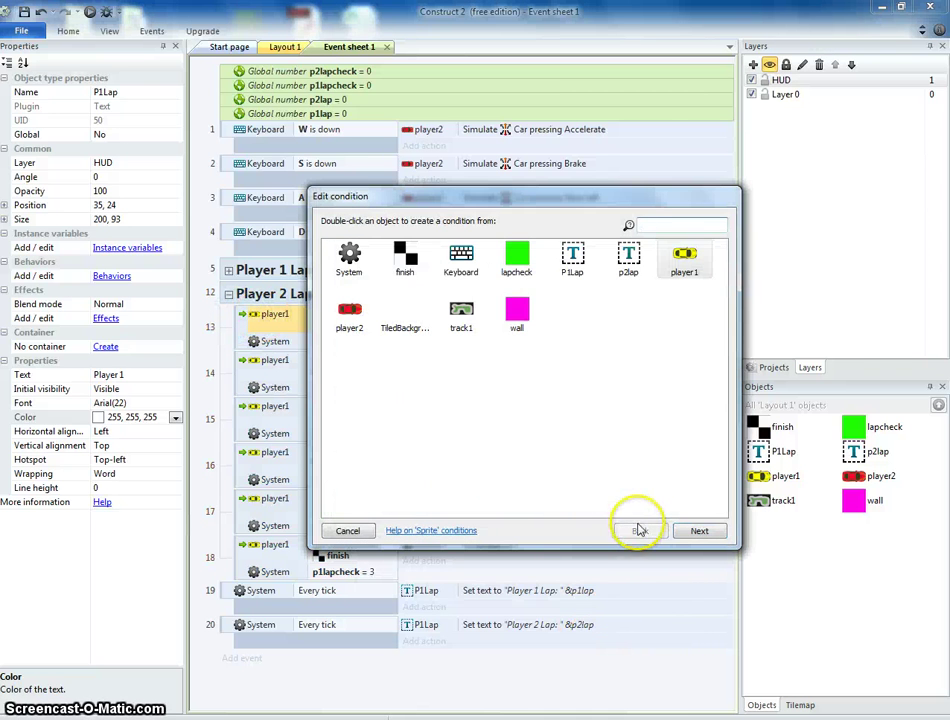
click(349, 531)
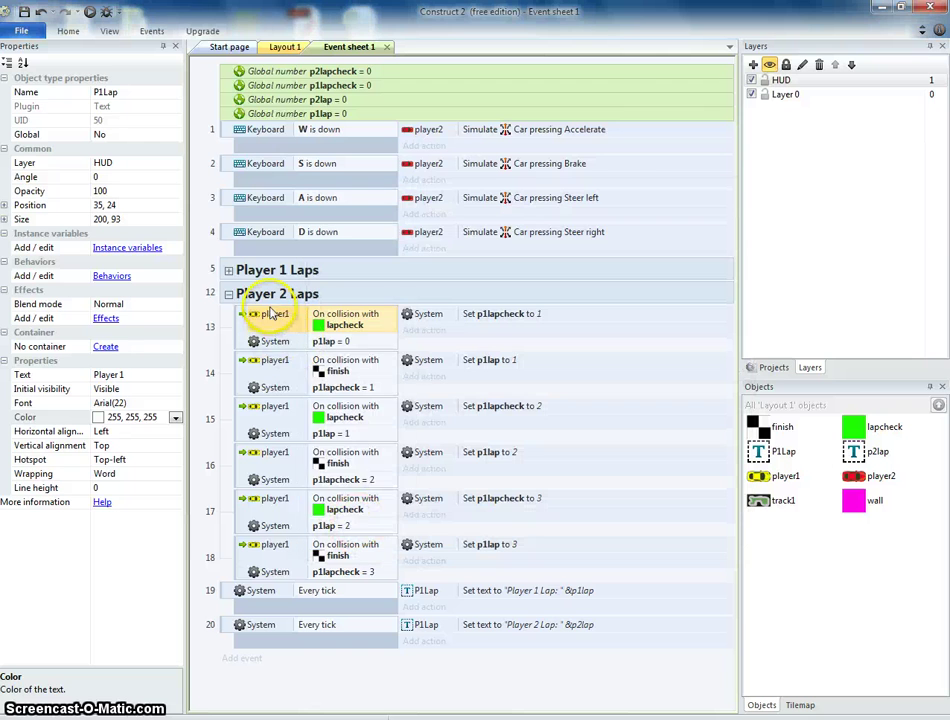
Replace the player1 object with player2 in the lapcheck collision condition of event 13, the first in Player 2 Laps
right_click(267, 315)
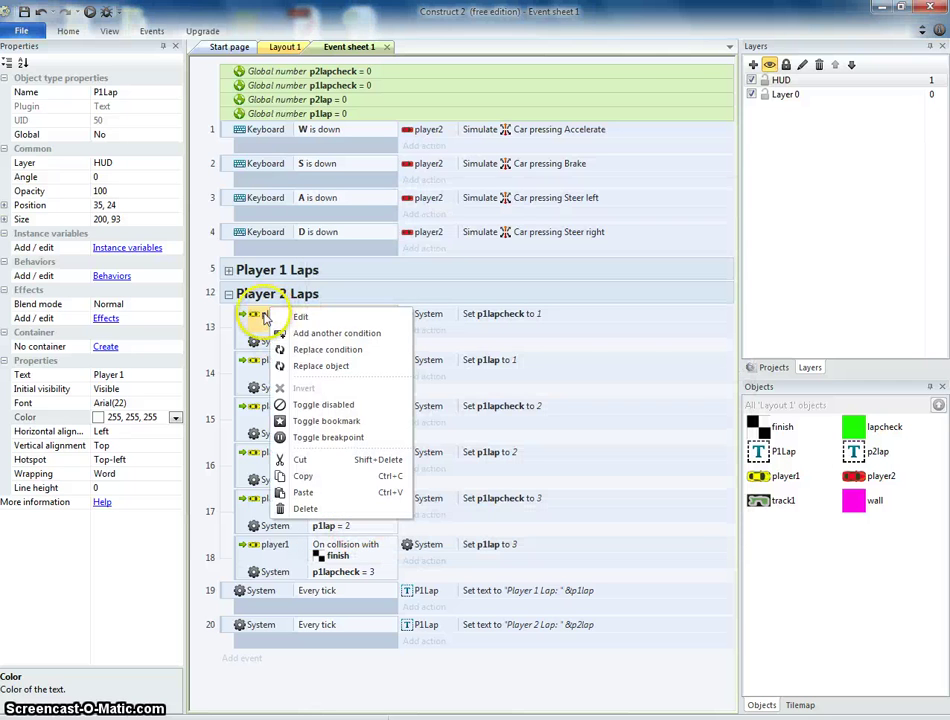
click(330, 366)
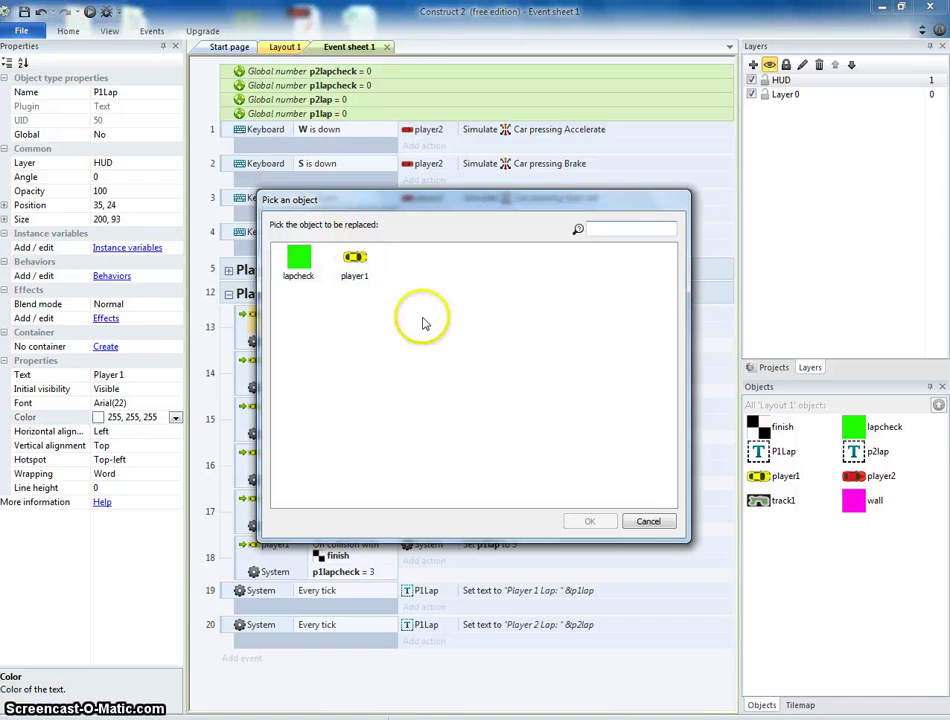
double_click(352, 262)
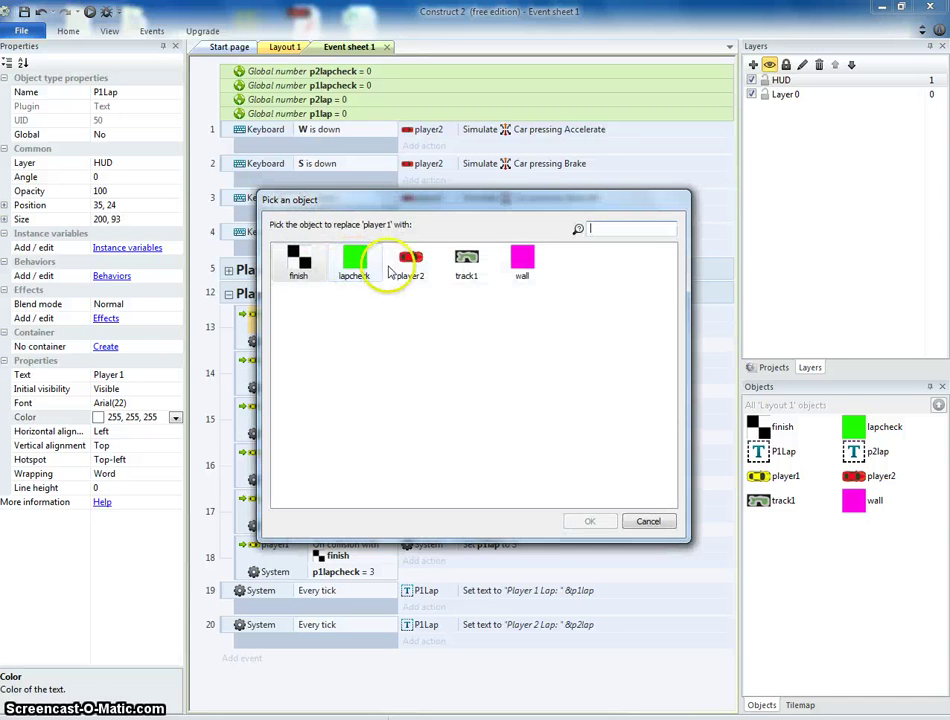
click(405, 266)
click(590, 521)
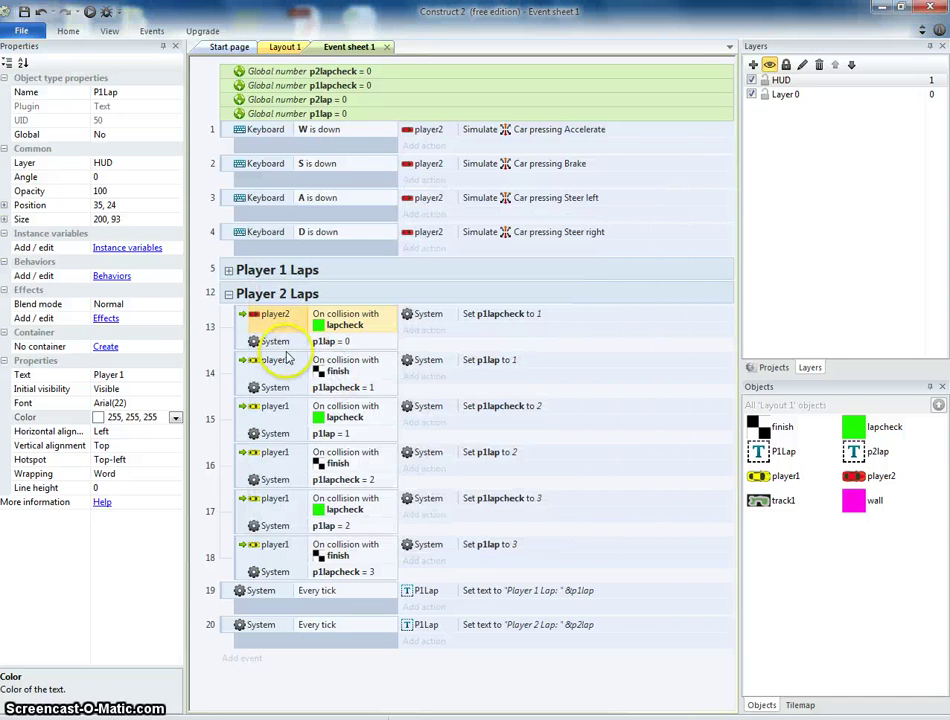
Replace player1 with player2 in the collision conditions of events 14 and 15 in the Player 2 Laps group
right_click(263, 365)
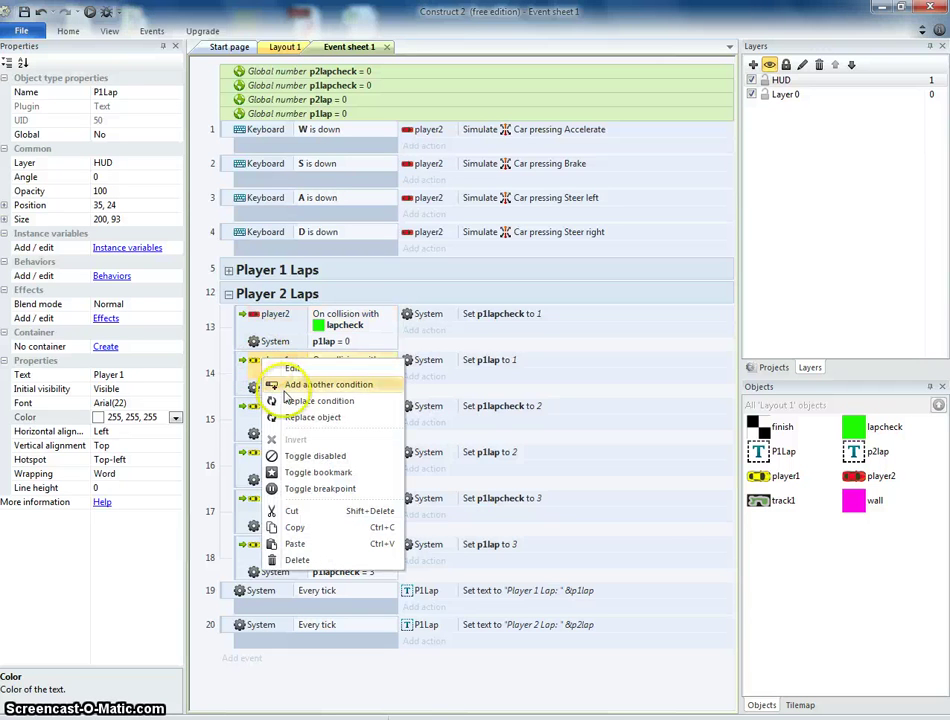
click(266, 415)
double_click(355, 263)
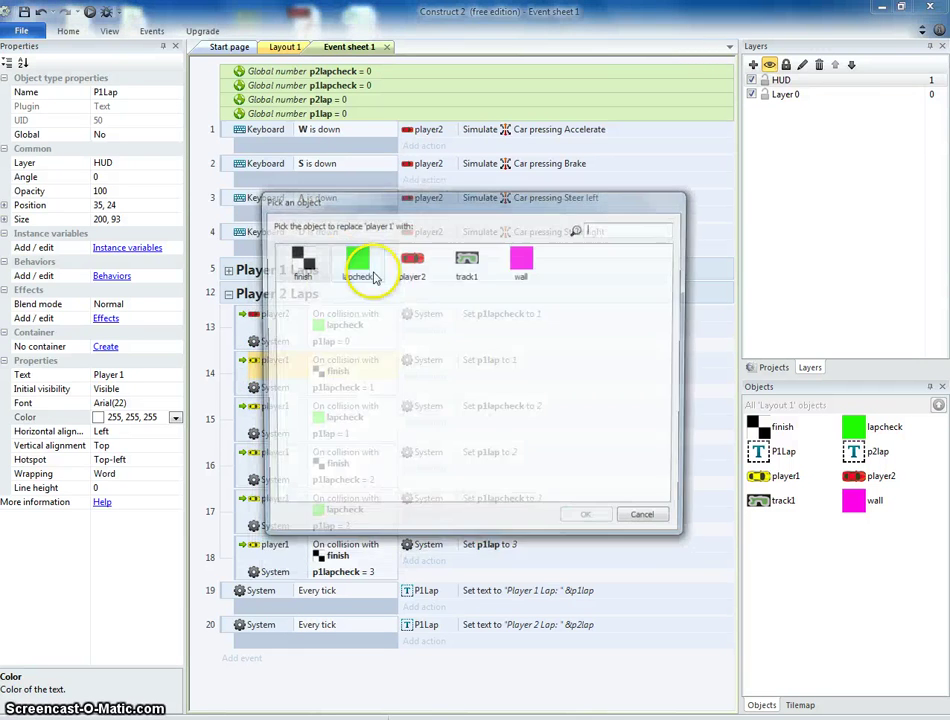
double_click(416, 270)
right_click(283, 409)
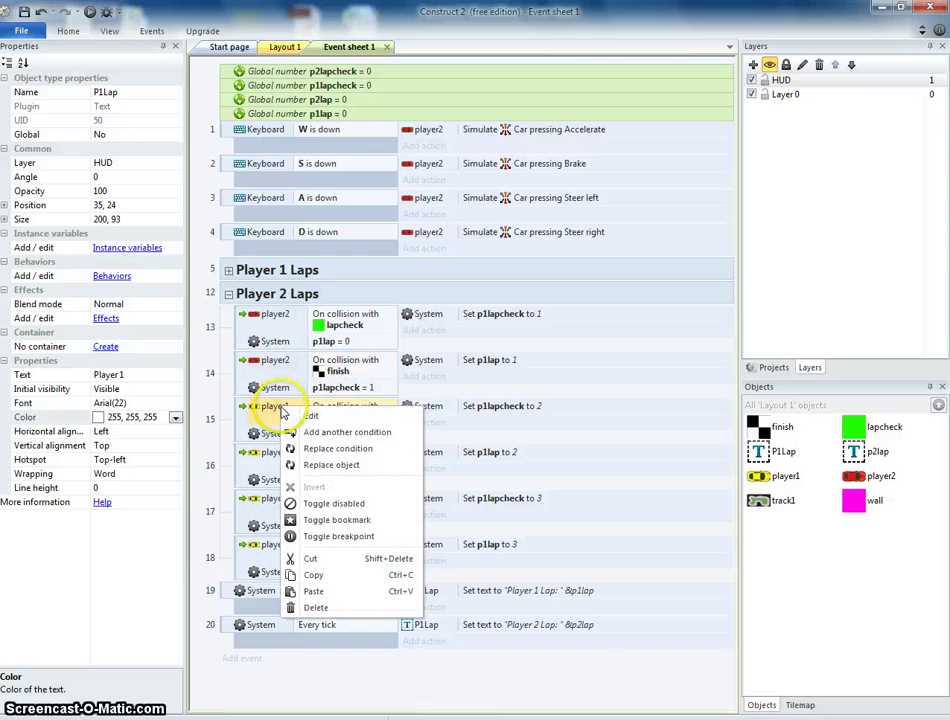
click(317, 466)
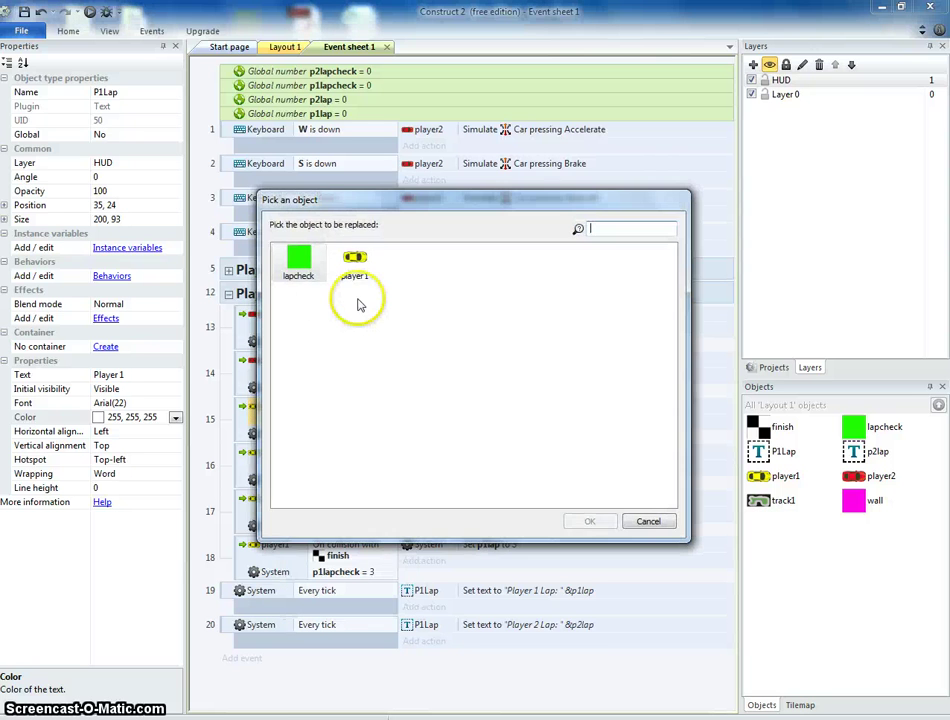
double_click(355, 270)
double_click(400, 272)
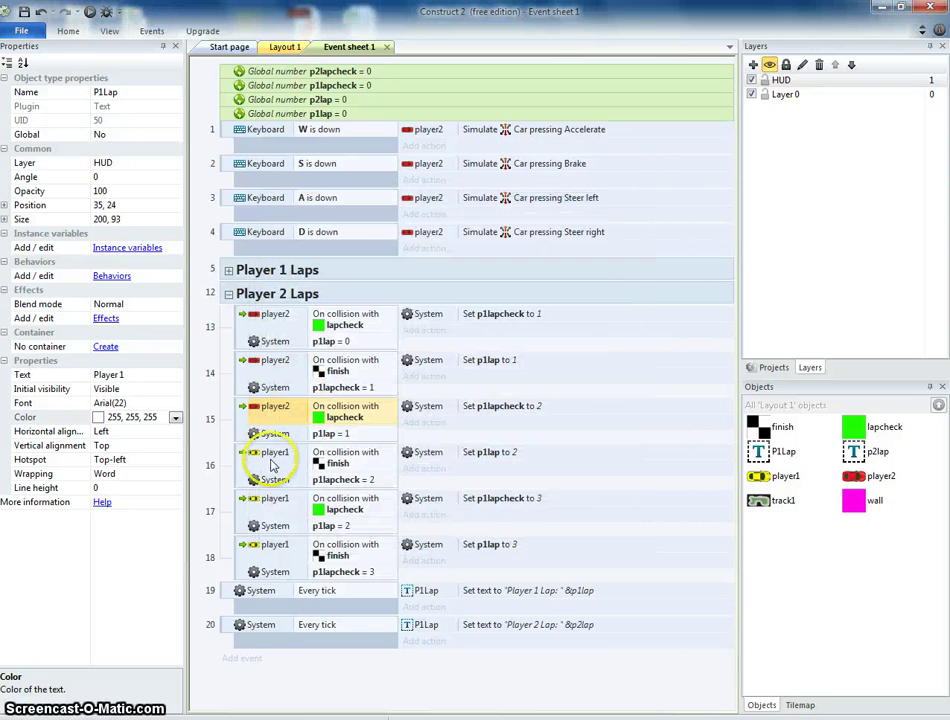
Replace player1 with player2 in the collision conditions of events 16 and 17
right_click(274, 455)
click(310, 512)
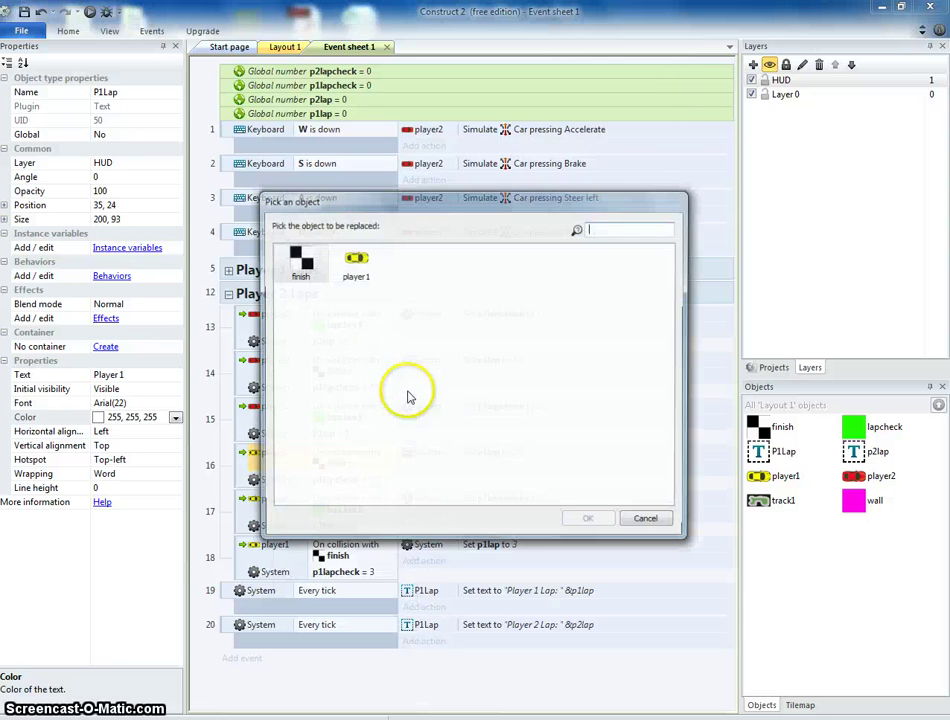
double_click(348, 269)
double_click(408, 262)
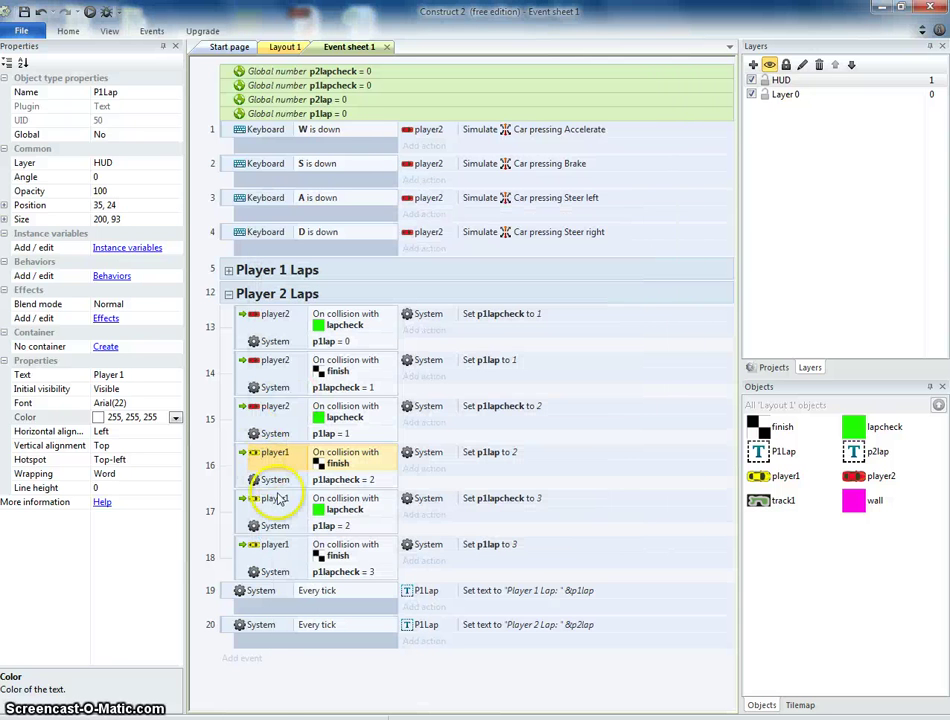
right_click(279, 505)
click(314, 556)
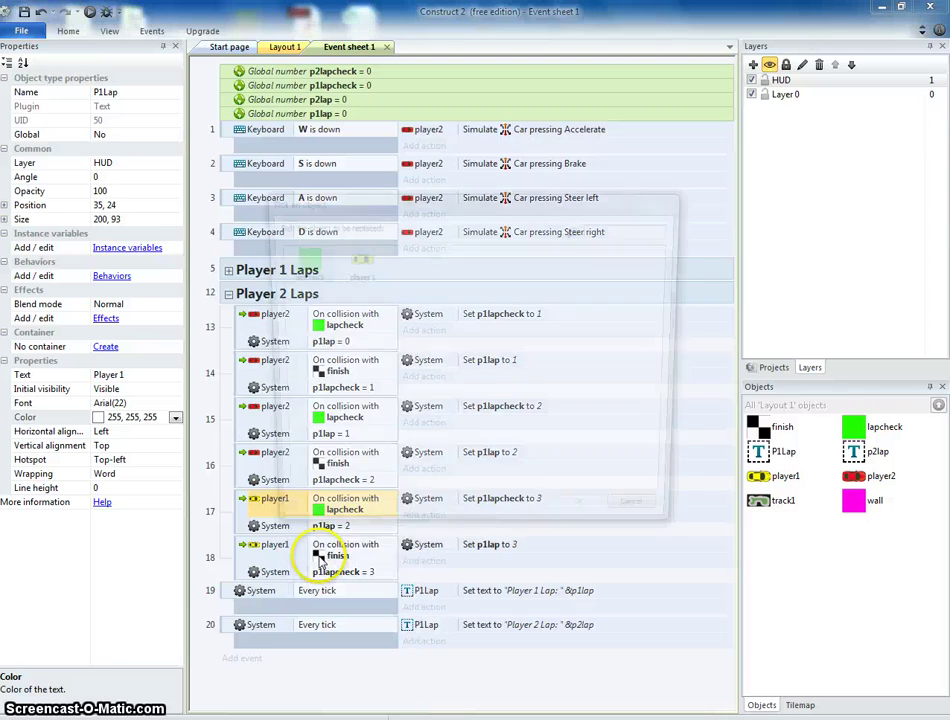
double_click(355, 276)
double_click(410, 260)
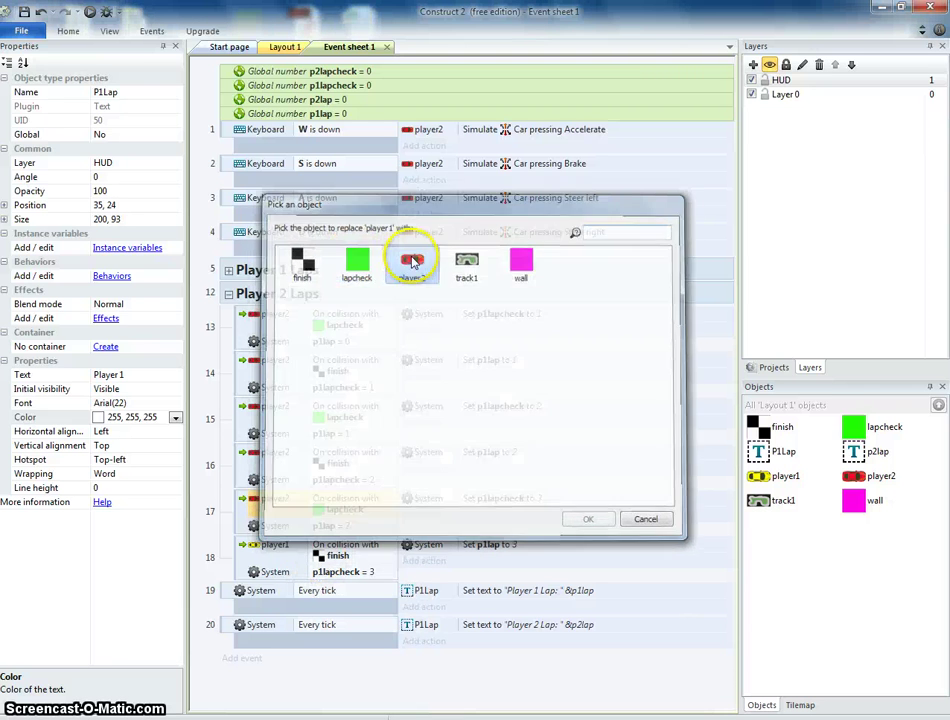
Replace player1 with player2 in the finish collision condition of event 18, the last in Player 2 Laps
right_click(284, 548)
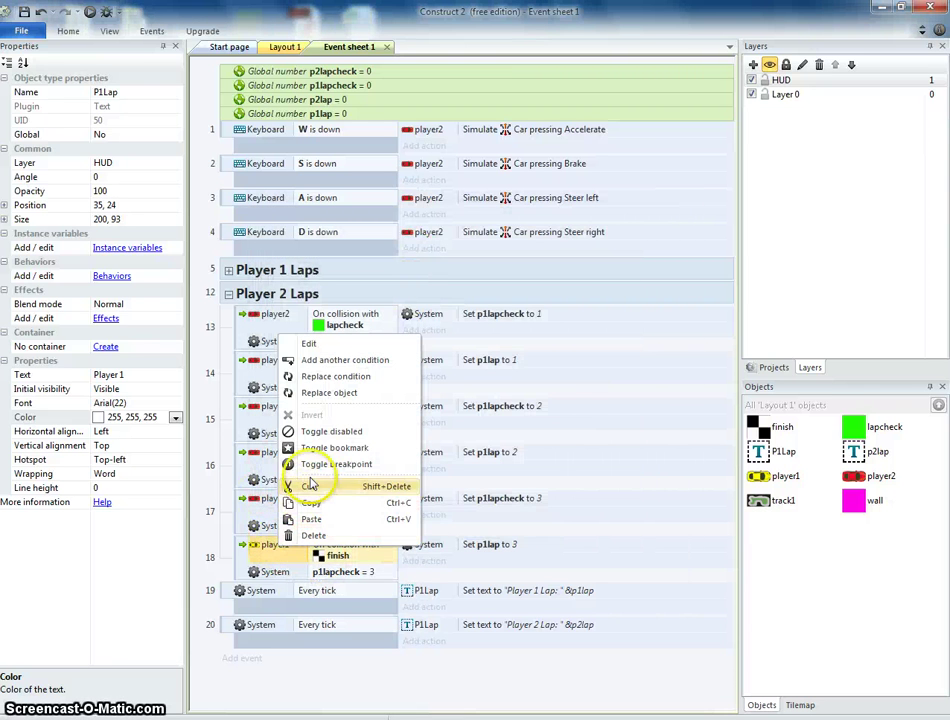
click(318, 392)
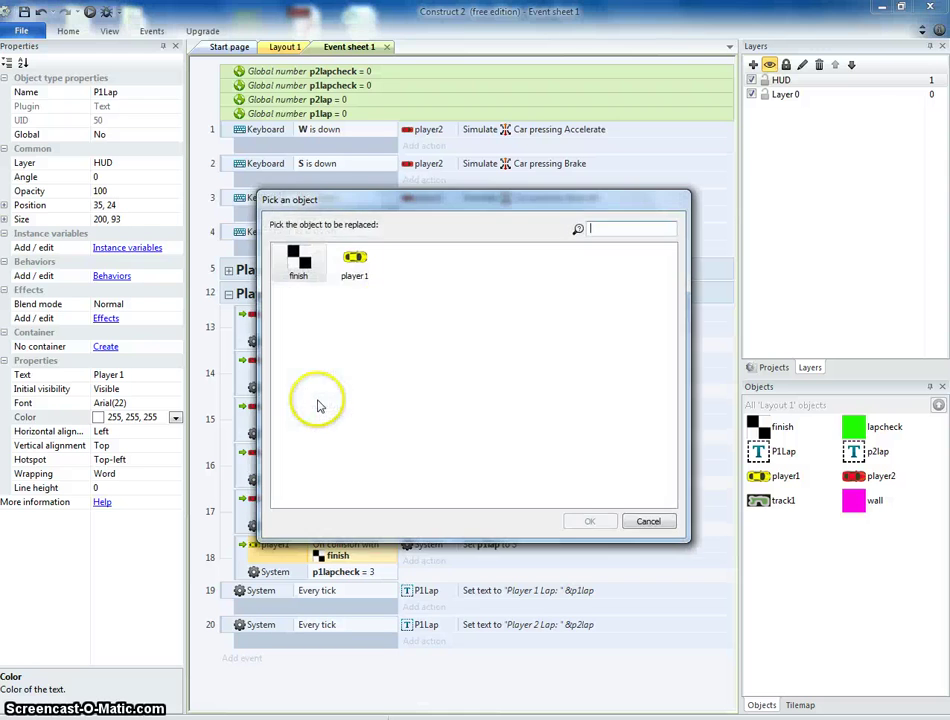
double_click(358, 262)
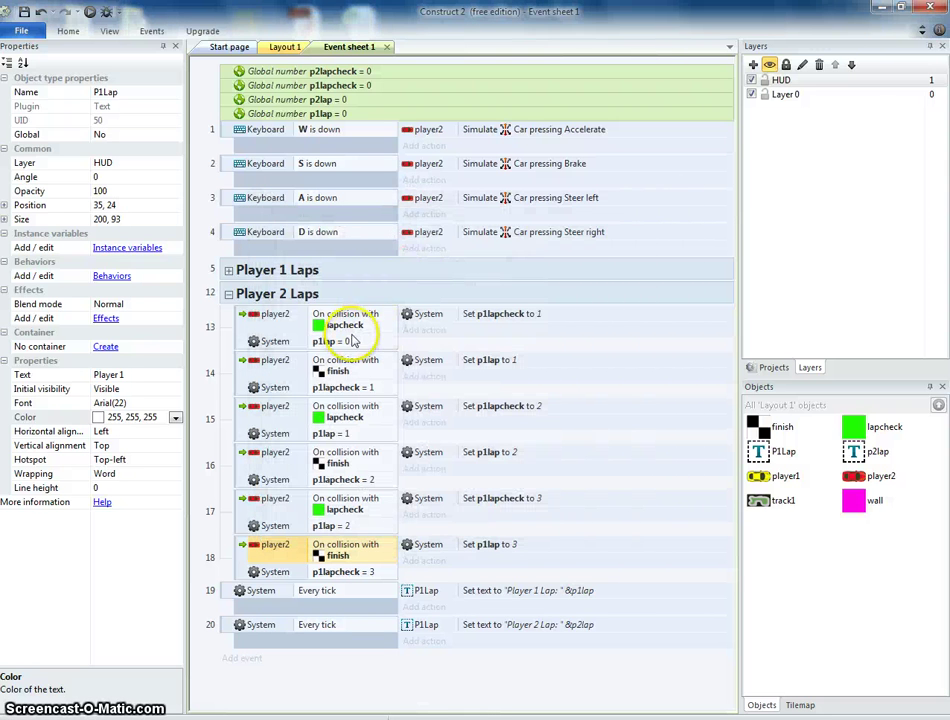
right_click(340, 347)
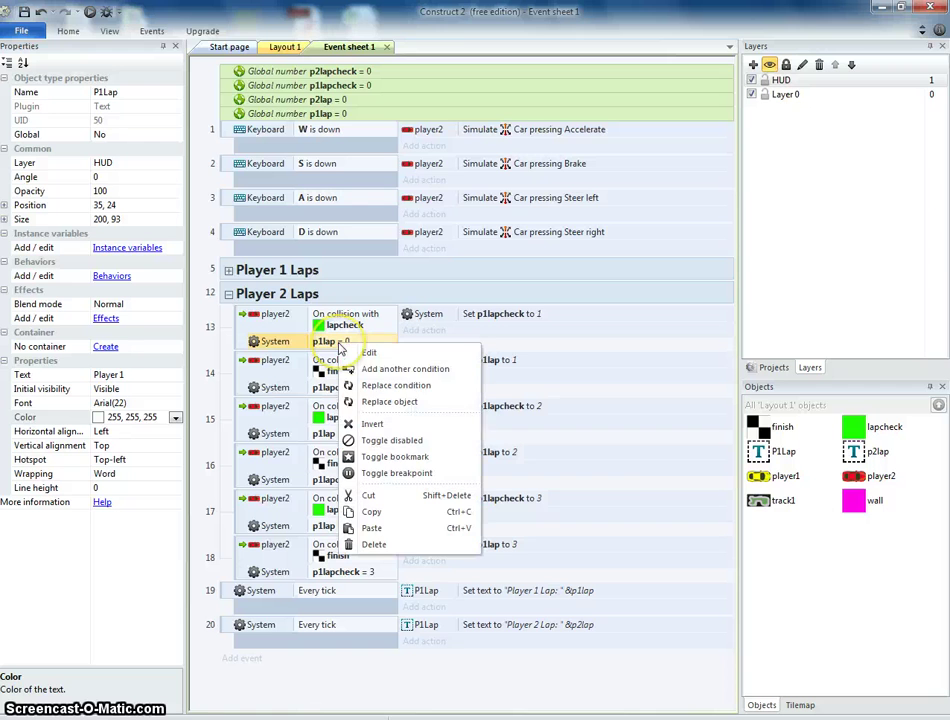
click(390, 386)
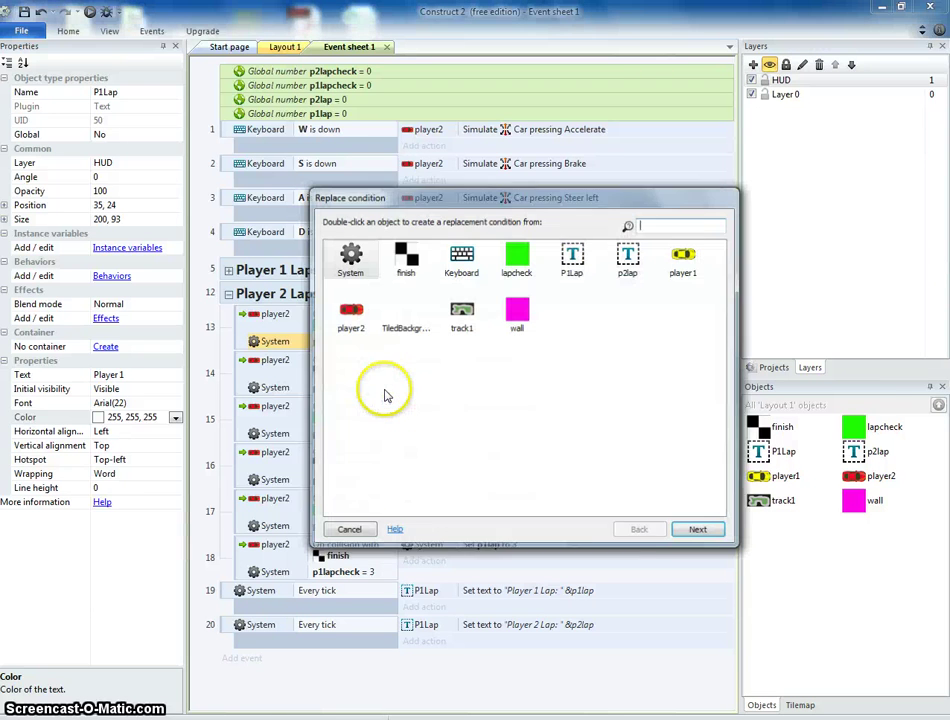
click(350, 531)
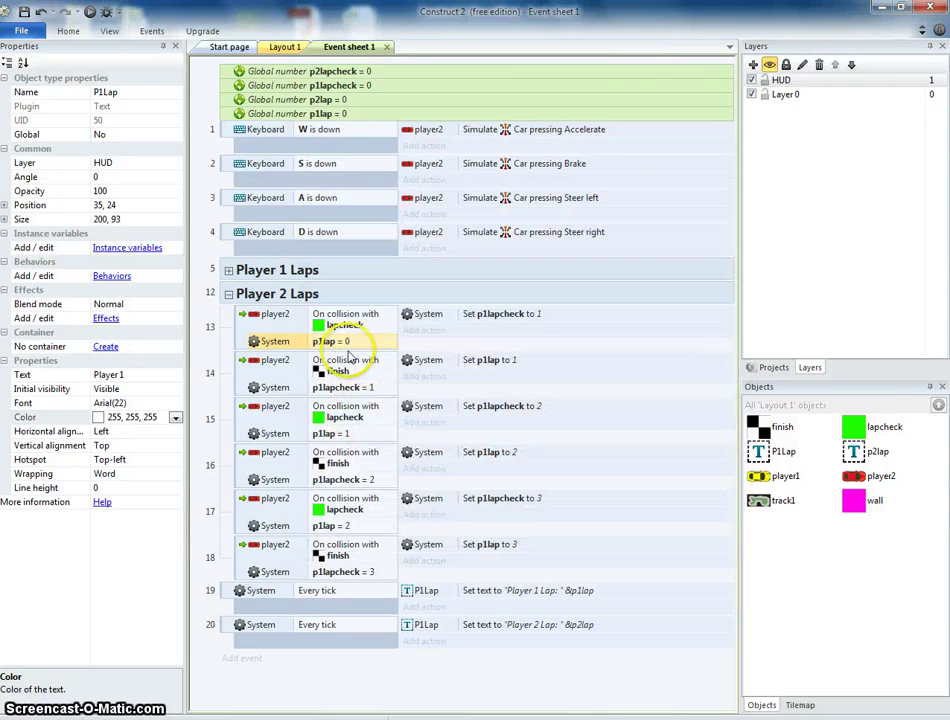
In event 13, change the compared variable to p2lap and the variable set by the action to p2lapcheck
double_click(340, 341)
click(503, 578)
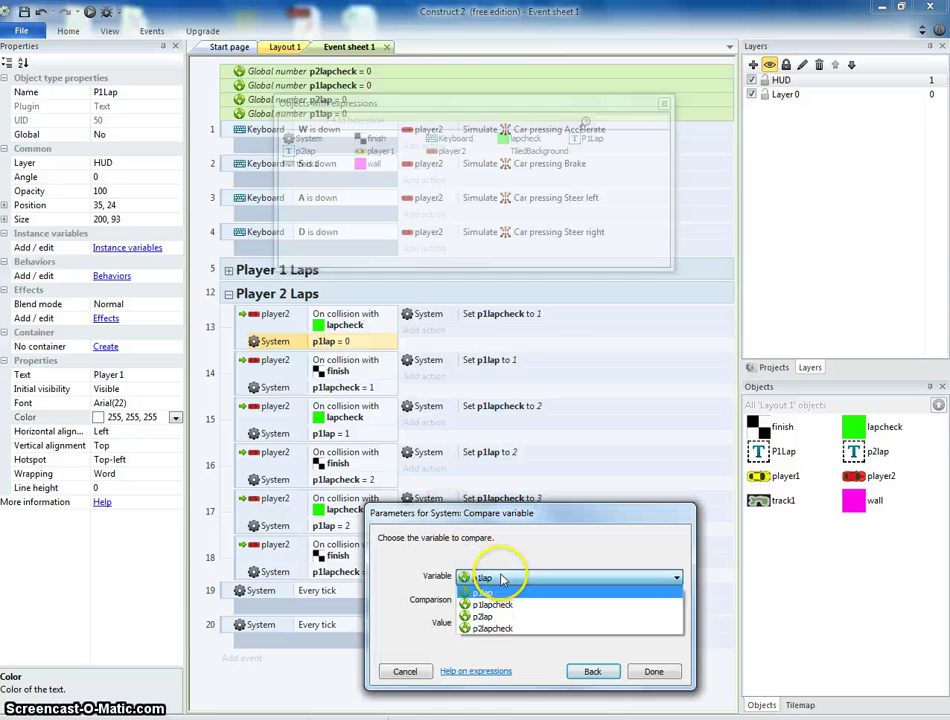
click(530, 616)
click(655, 672)
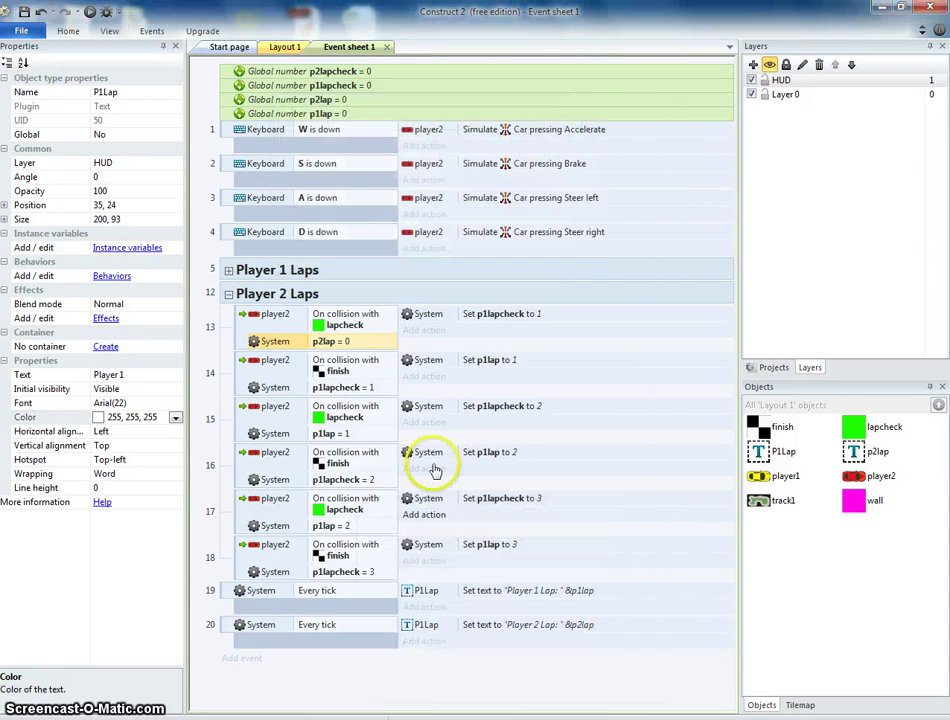
double_click(516, 315)
click(512, 580)
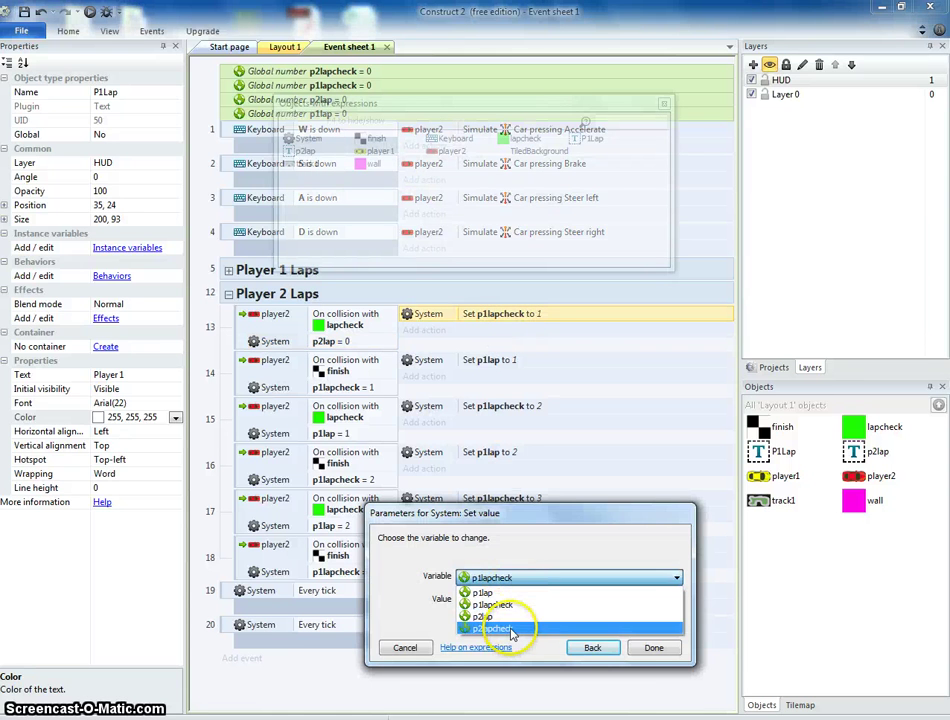
click(534, 630)
click(655, 648)
In event 14, change the variable set by the action to p2lap and the compared variable to p2lapcheck
double_click(483, 361)
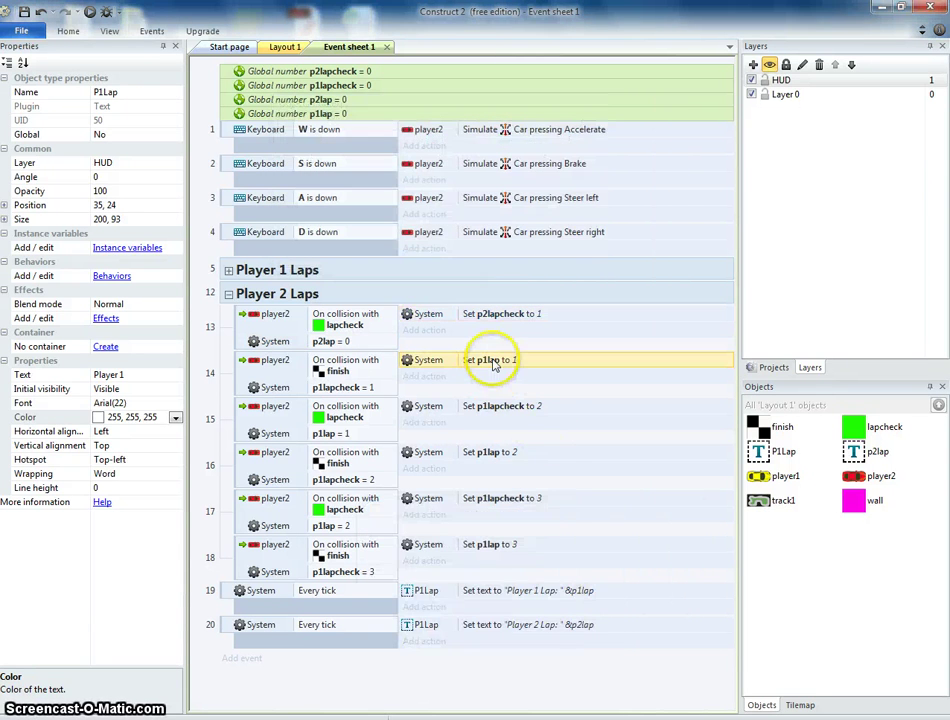
click(543, 584)
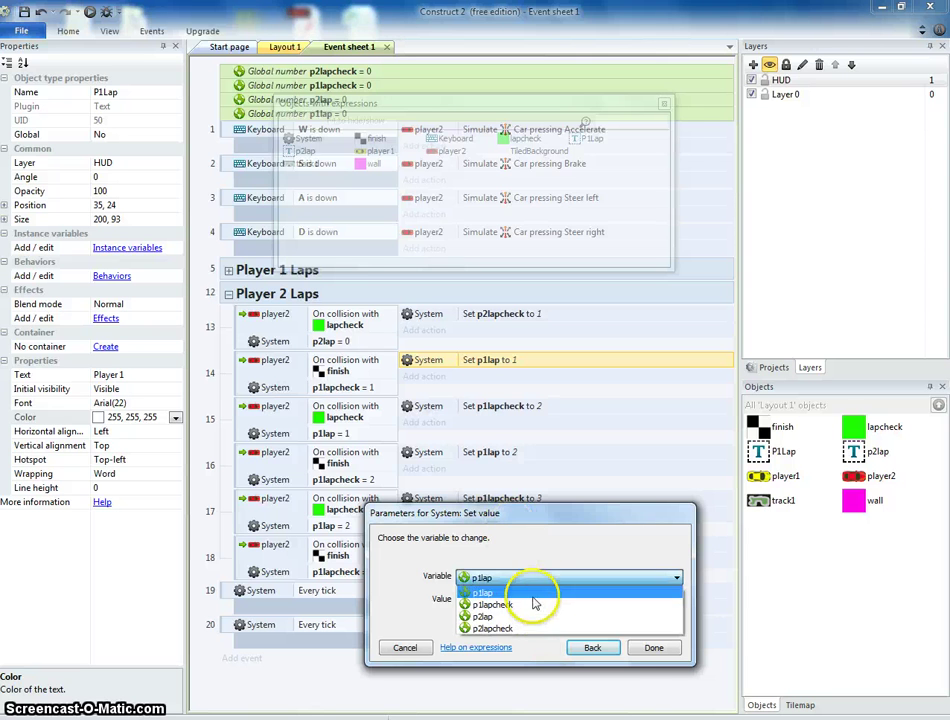
click(530, 620)
click(650, 648)
double_click(382, 388)
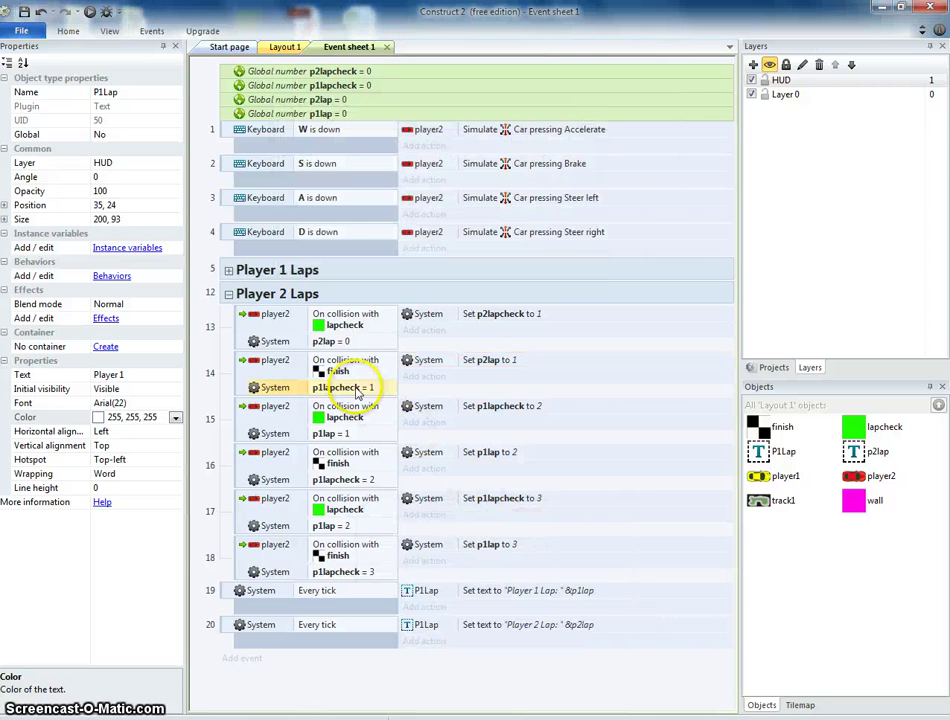
click(515, 578)
click(530, 628)
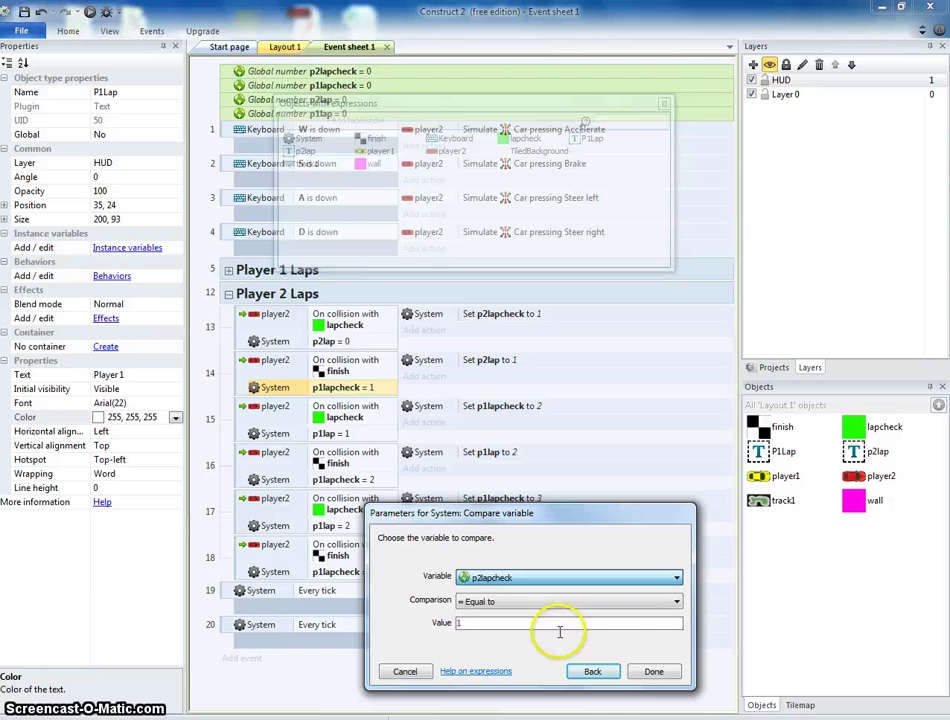
click(652, 671)
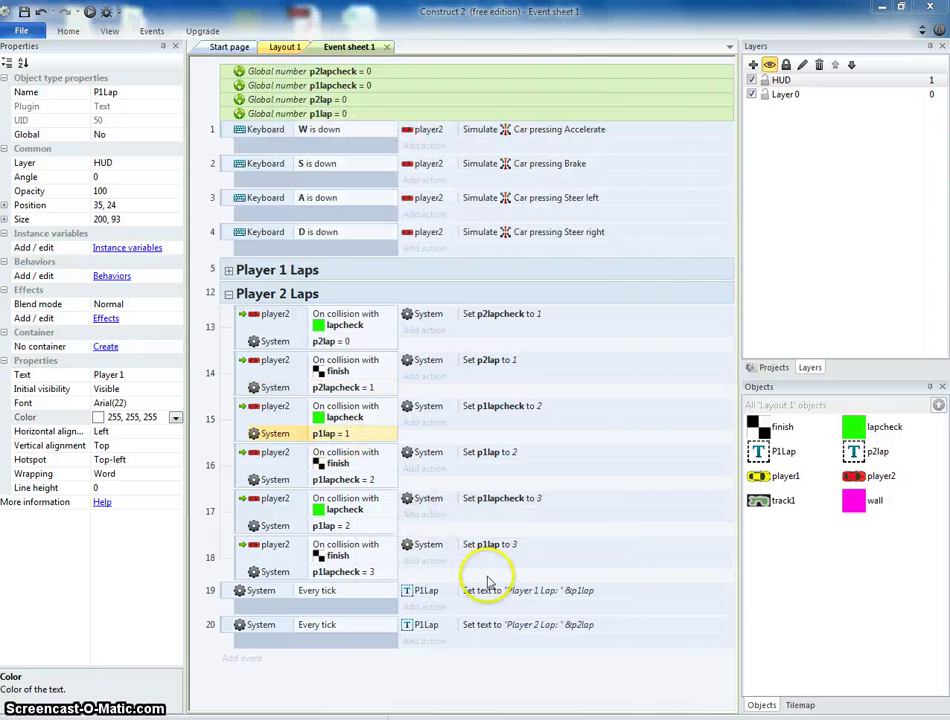
In event 15, change the compared variable to p2lap and the variable set by the action to p2lapcheck
double_click(338, 435)
click(509, 578)
click(507, 617)
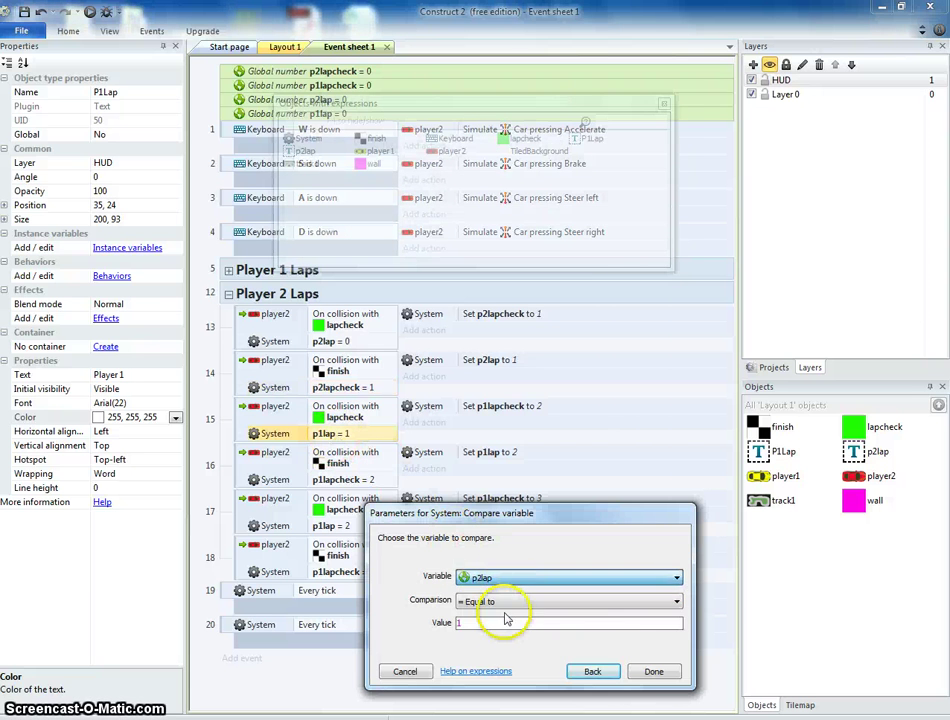
click(652, 672)
double_click(500, 406)
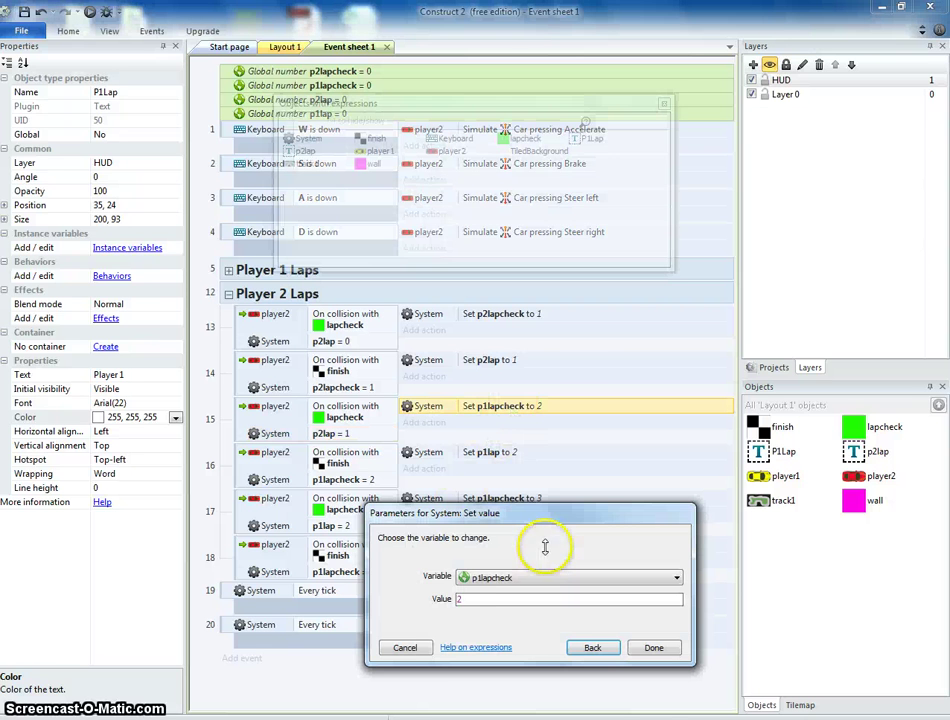
click(516, 580)
click(550, 627)
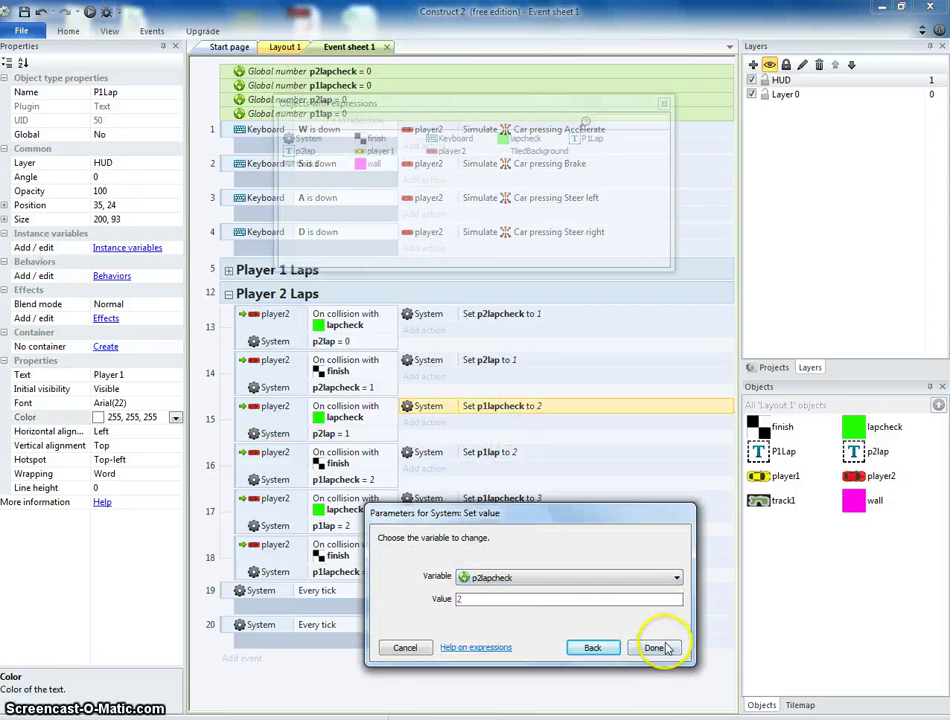
click(653, 647)
Change the compared variable in event 16's System condition to p2lapcheck
double_click(352, 487)
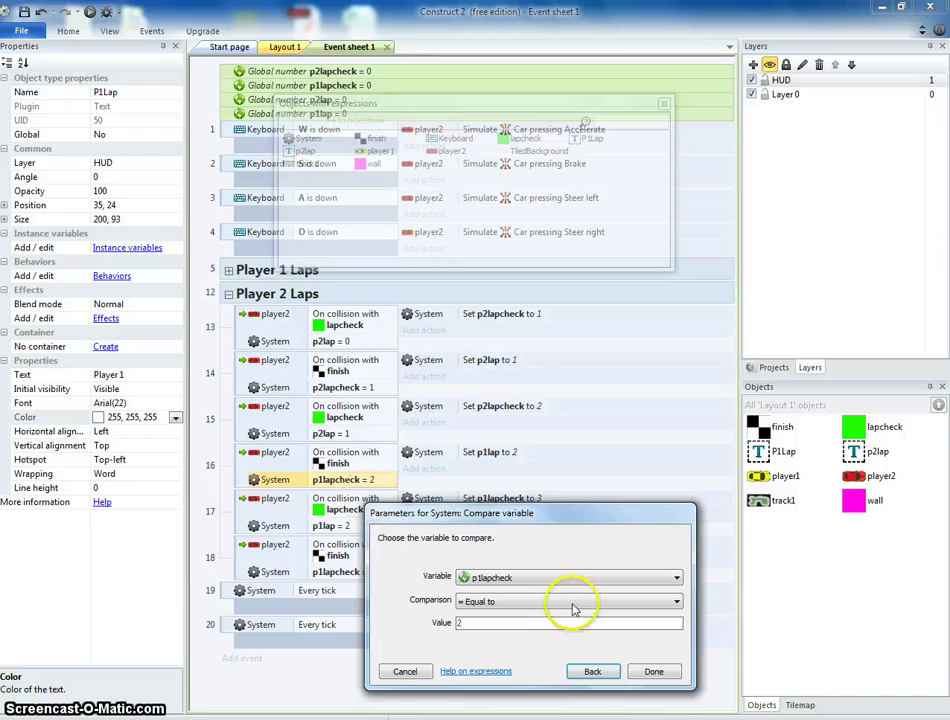
click(556, 585)
click(545, 630)
click(653, 671)
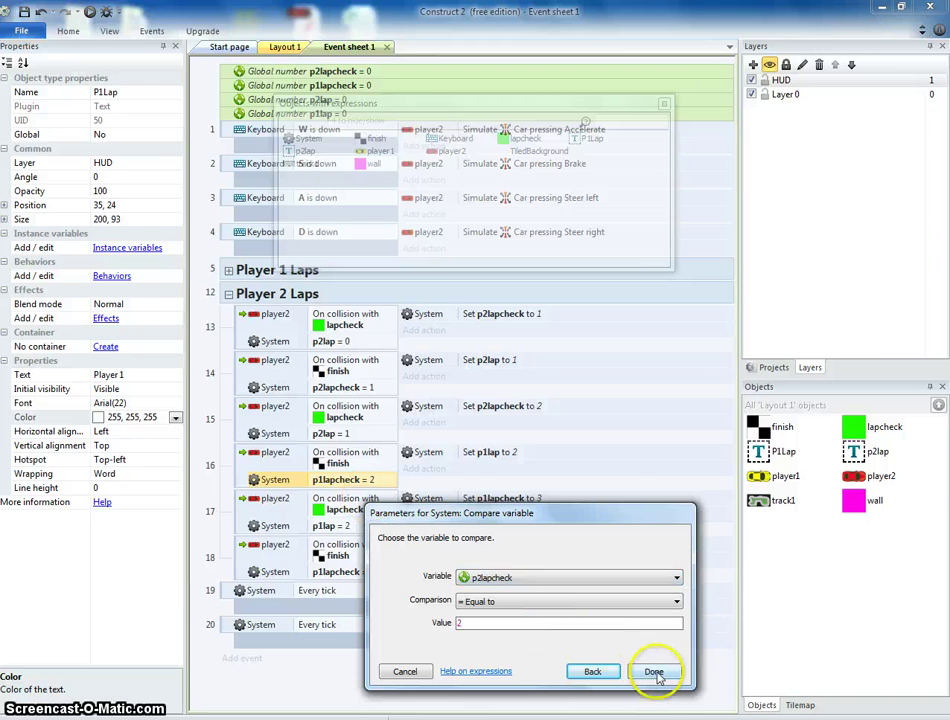
Change the variable set by event 16's action to p2lap, keeping its value of 2
double_click(492, 455)
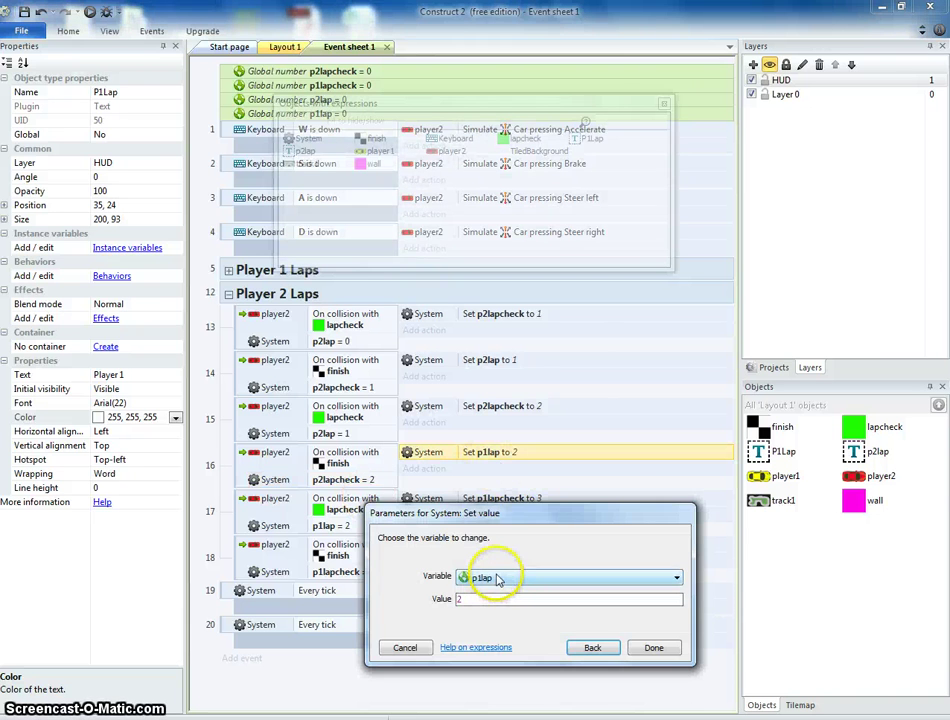
click(498, 580)
click(497, 617)
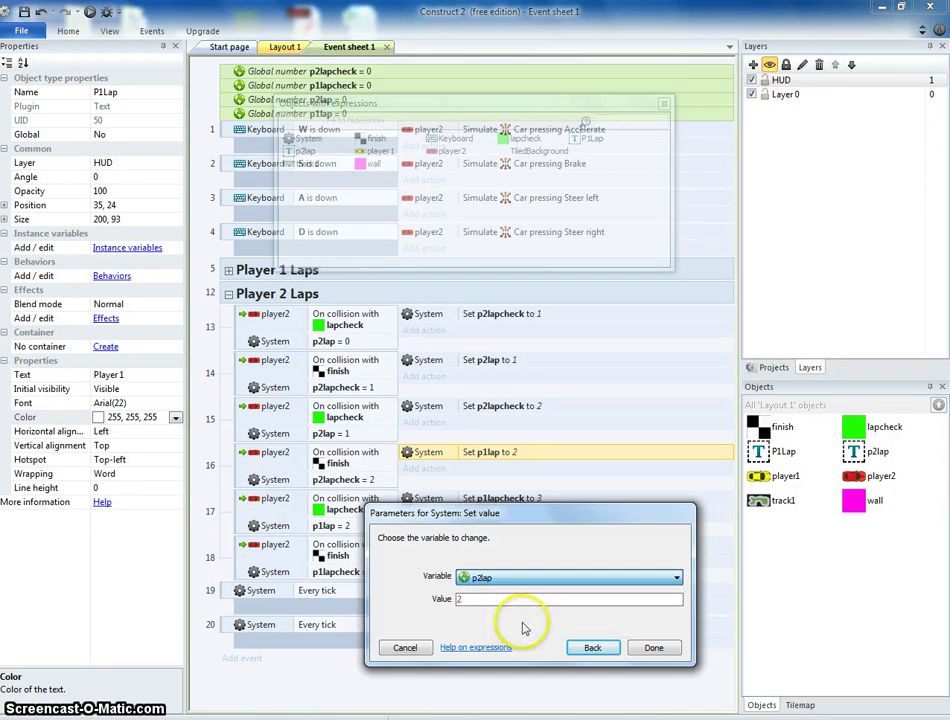
click(653, 648)
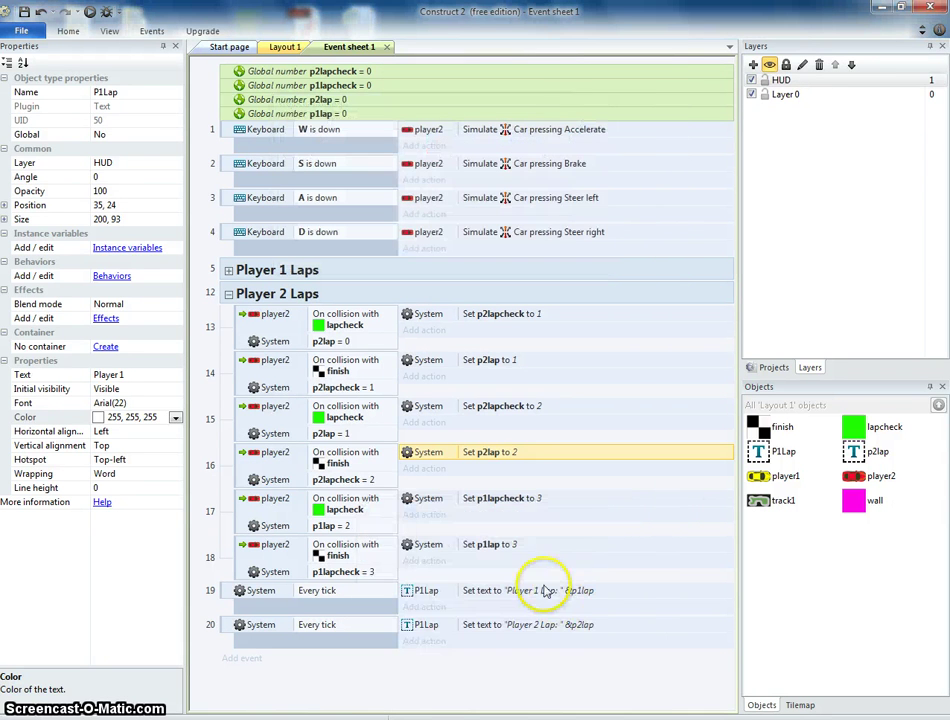
In event 17, change the compared variable to p2lap and the variable set by the action to p2lapcheck
double_click(343, 512)
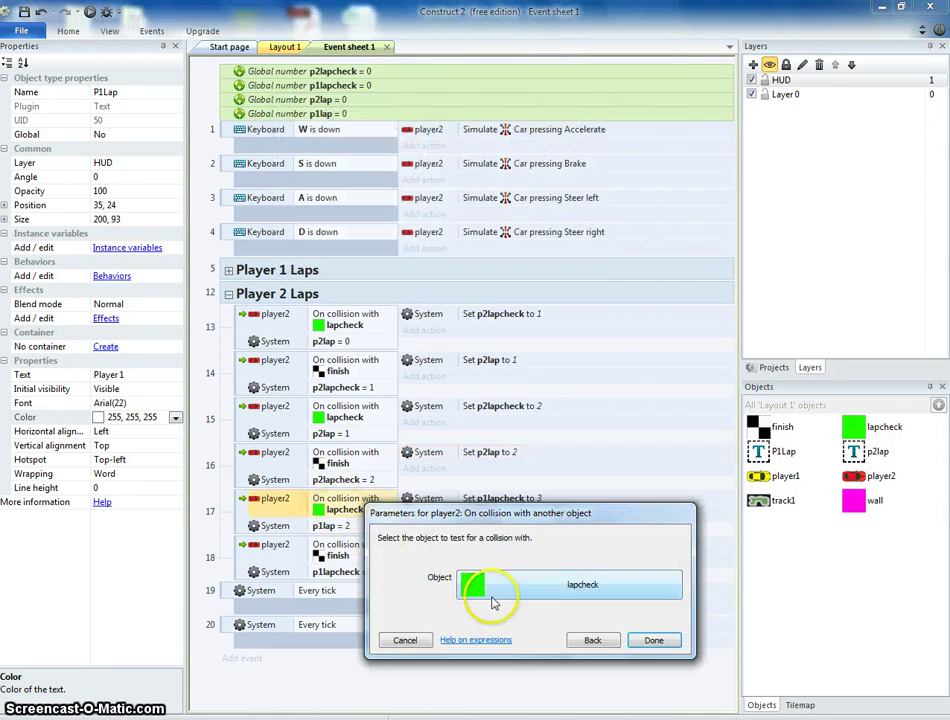
click(405, 642)
double_click(335, 525)
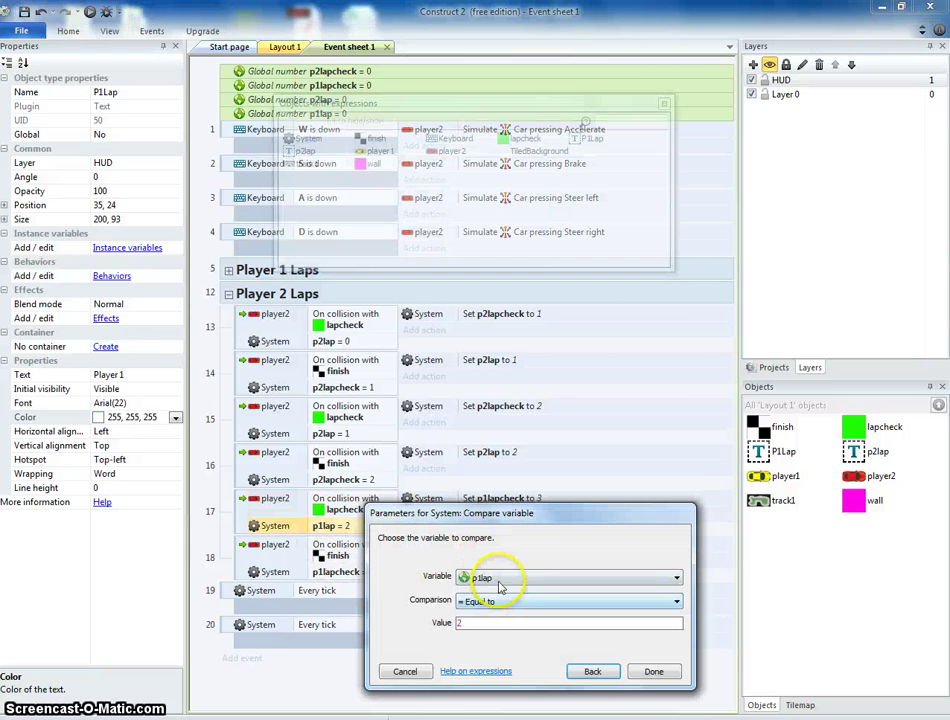
click(505, 579)
click(548, 617)
click(653, 671)
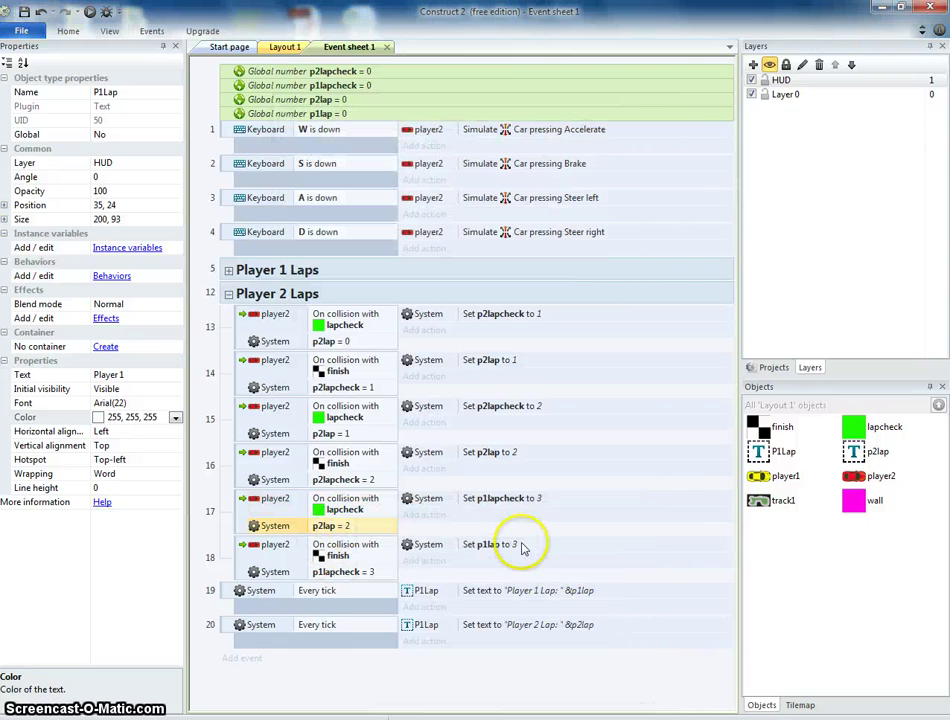
double_click(515, 499)
click(505, 578)
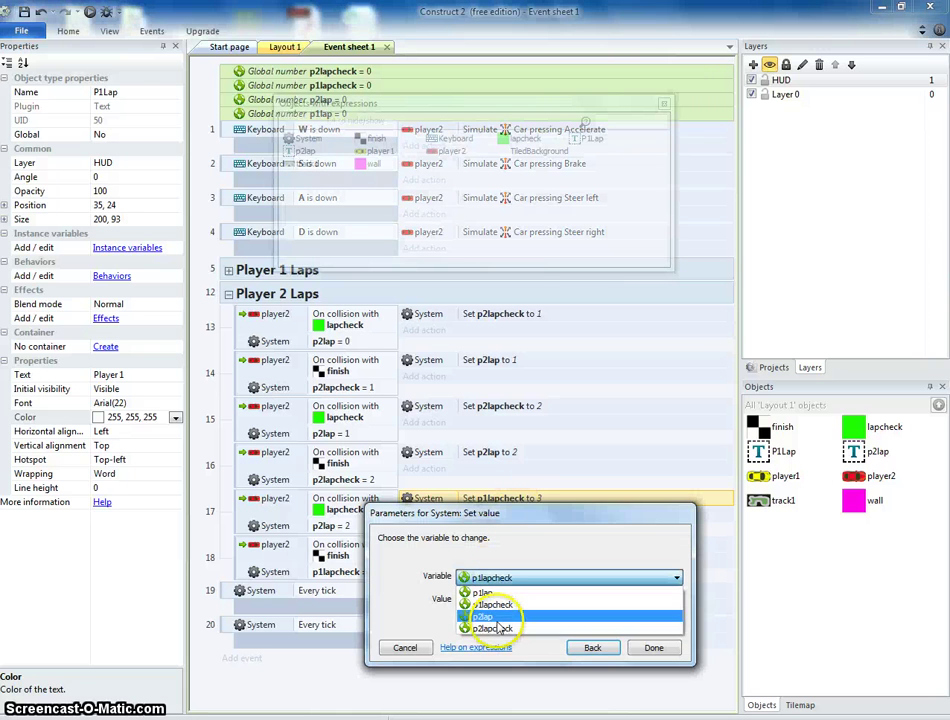
click(493, 628)
click(652, 647)
In event 18, change the compared variable to p2lapcheck and the variable set by the action to p2lap
click(350, 571)
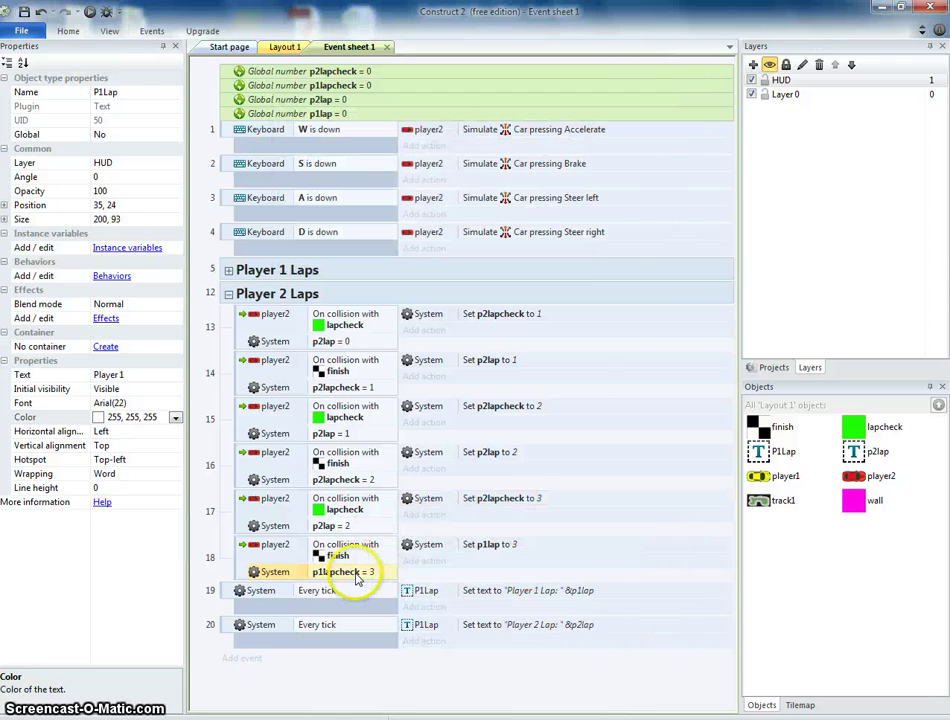
double_click(393, 578)
click(490, 577)
click(500, 629)
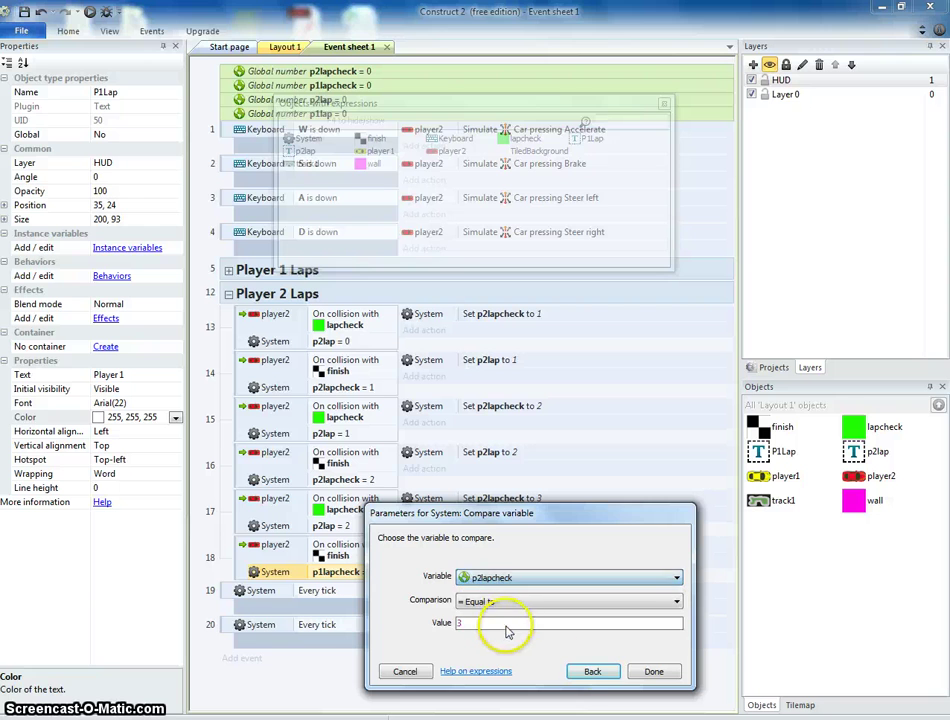
click(652, 673)
double_click(494, 556)
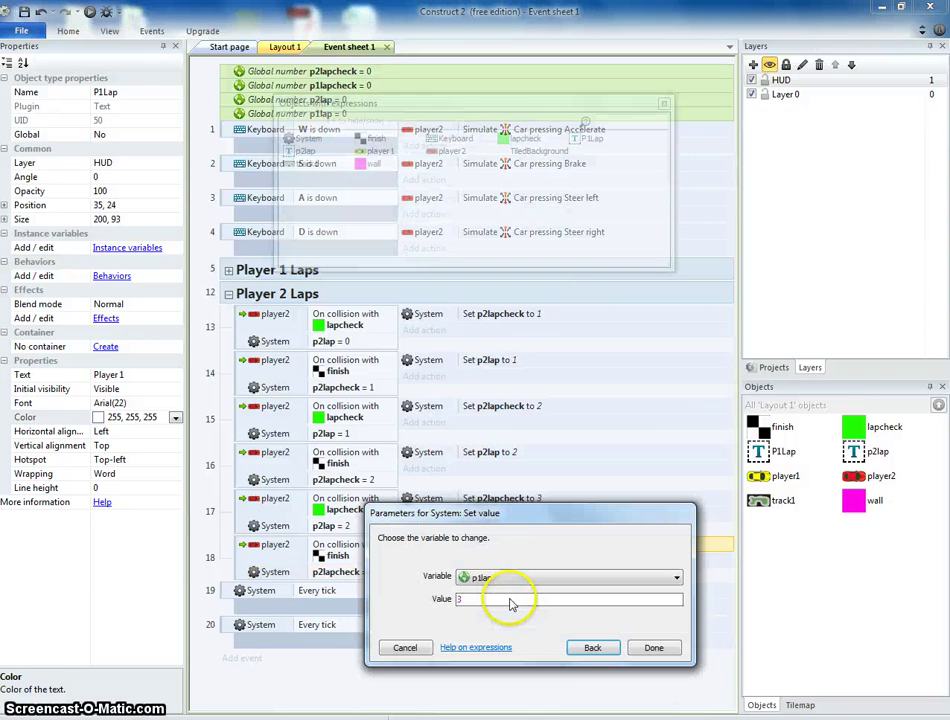
click(507, 578)
click(522, 604)
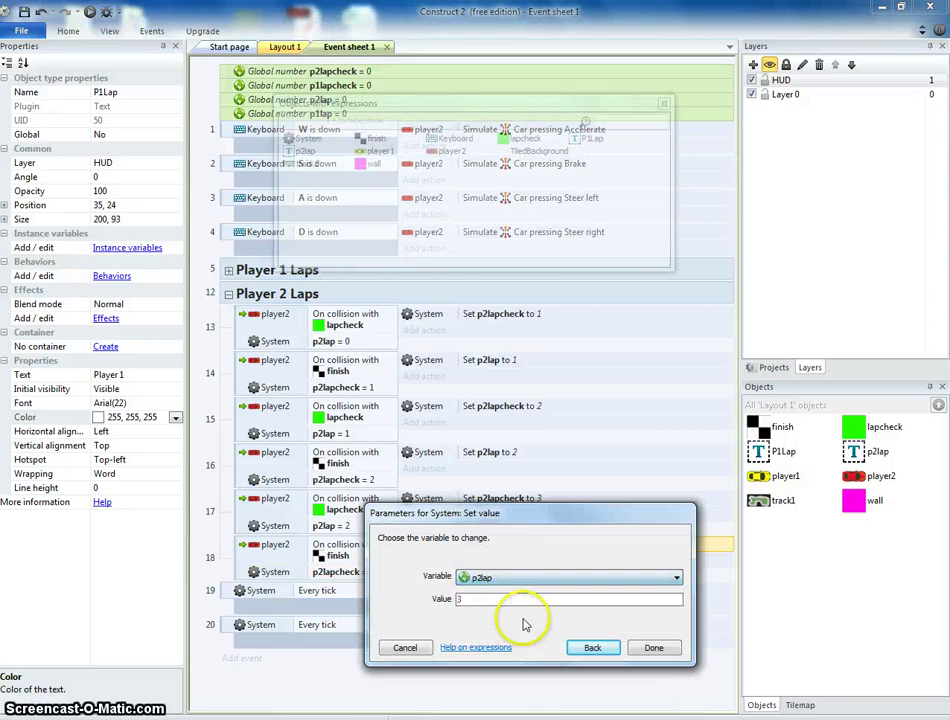
click(655, 648)
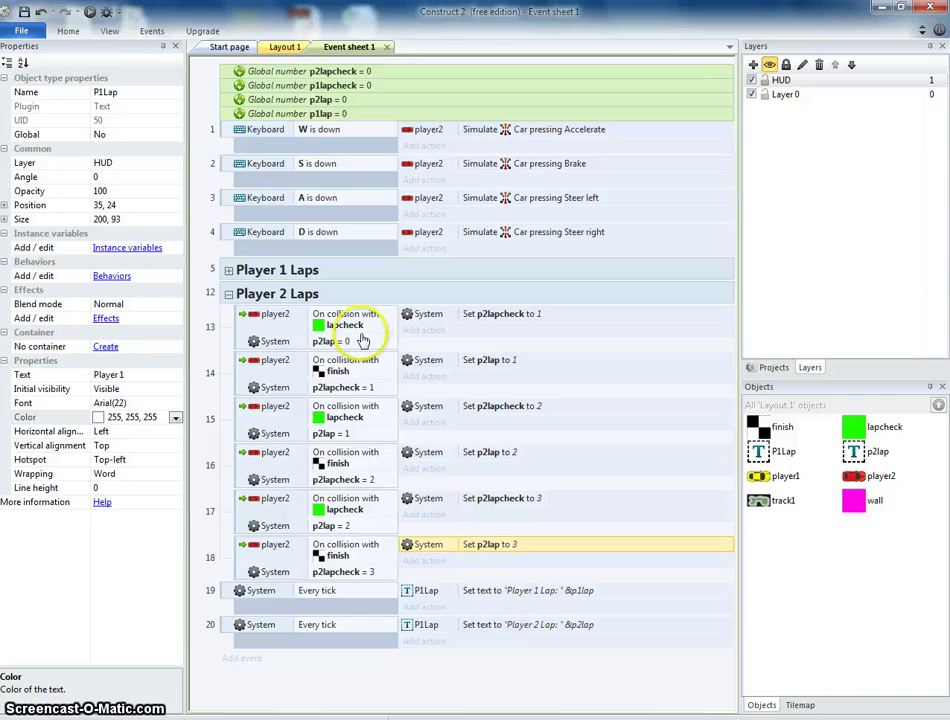
Preview the layout in the browser to check both players' lap texts, and return to the event sheet
click(89, 12)
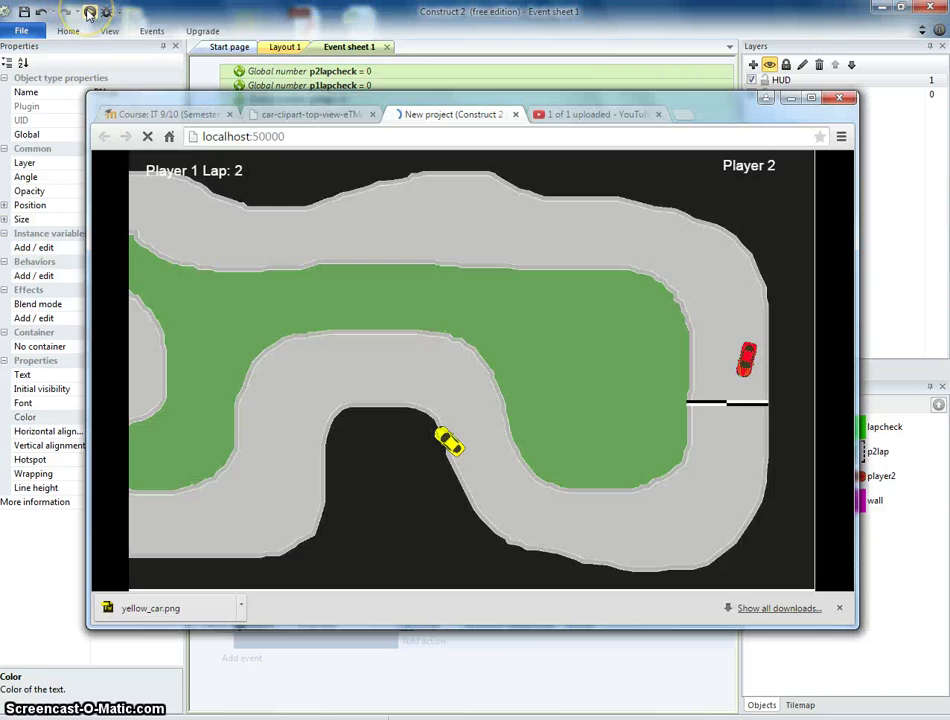
key(Up)
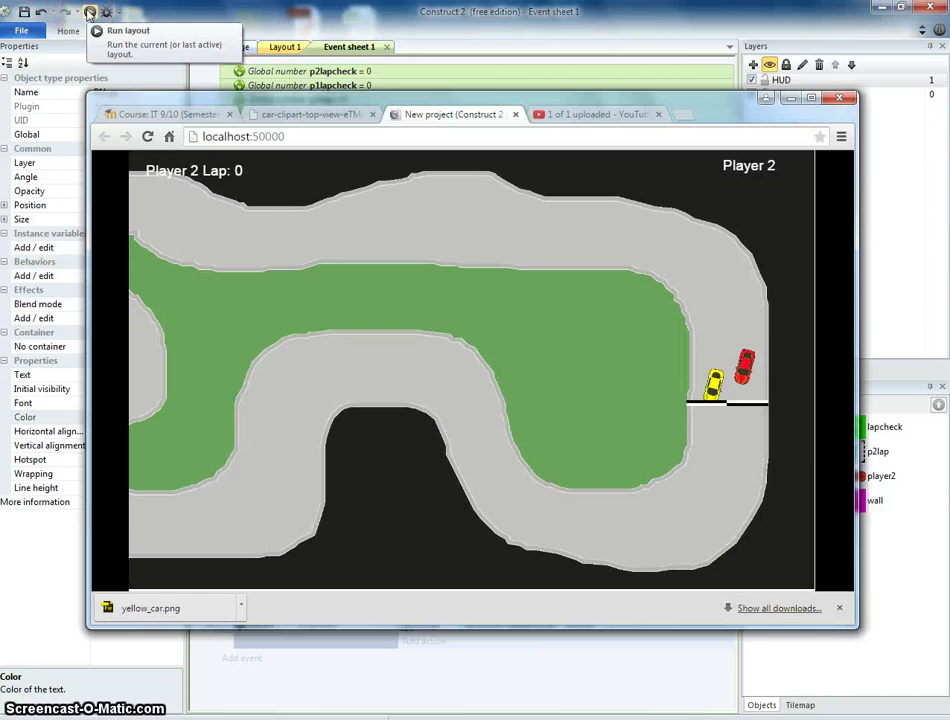
click(443, 10)
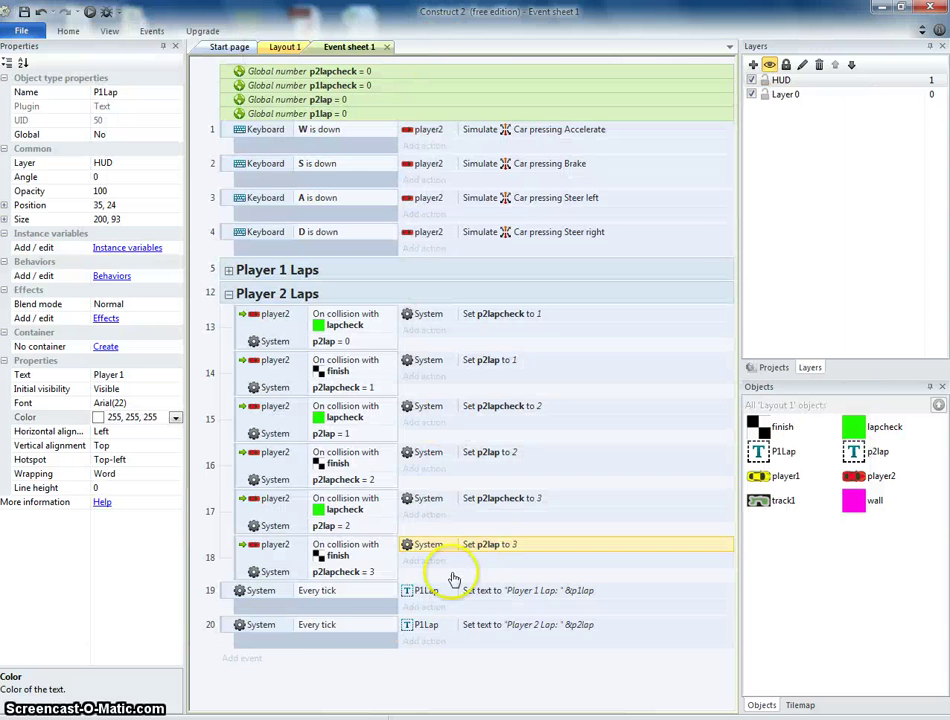
Change the object of event 20's Set text action to the p2lap text object, keeping the text "Player 2 Lap: " &p2lap
double_click(418, 628)
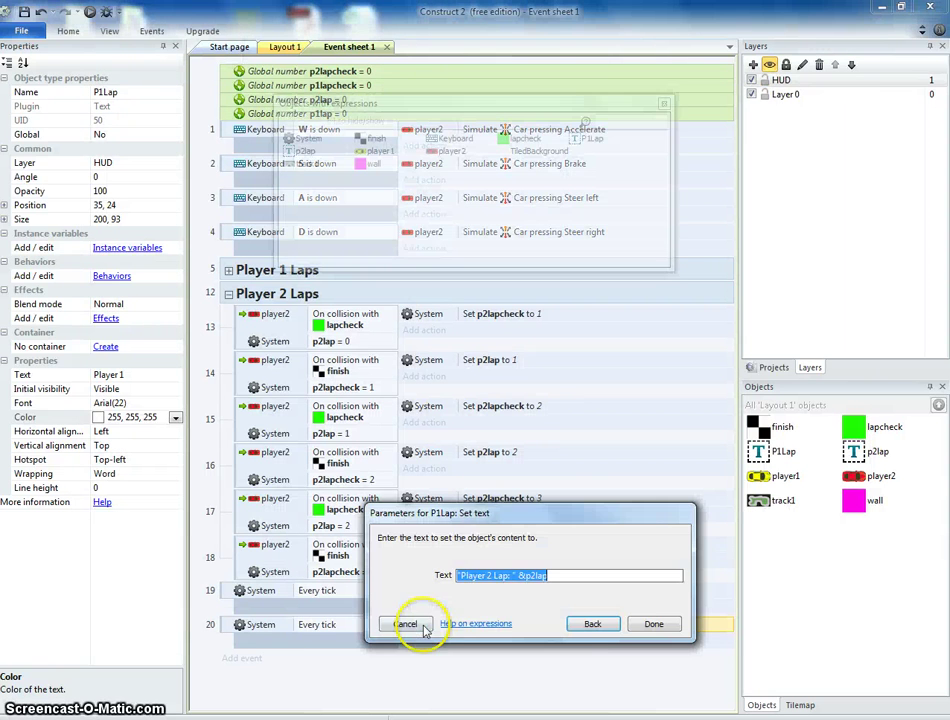
click(593, 624)
click(624, 532)
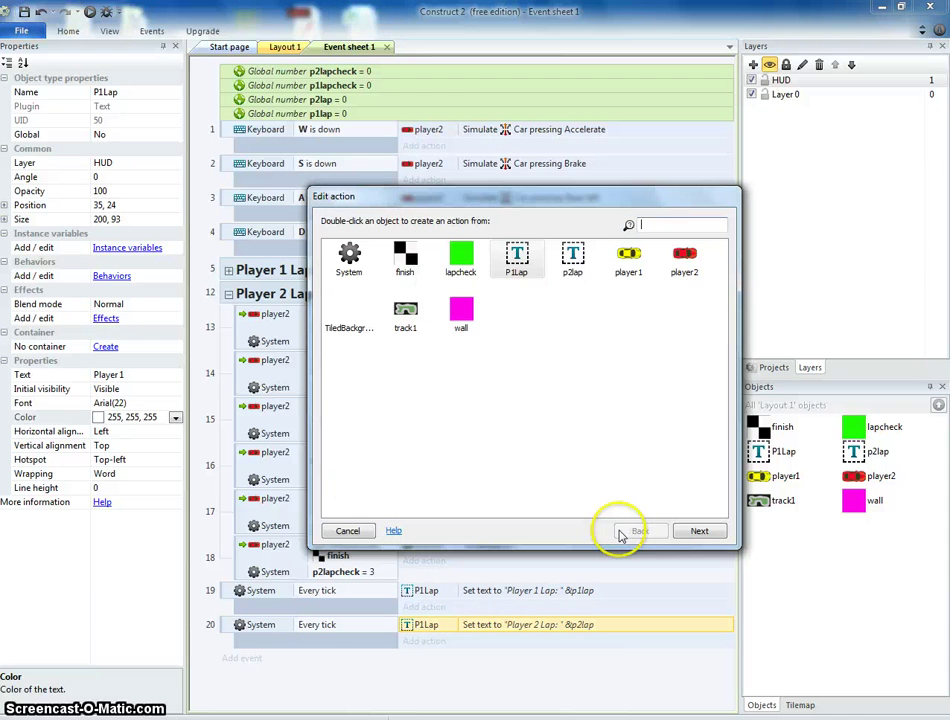
click(572, 260)
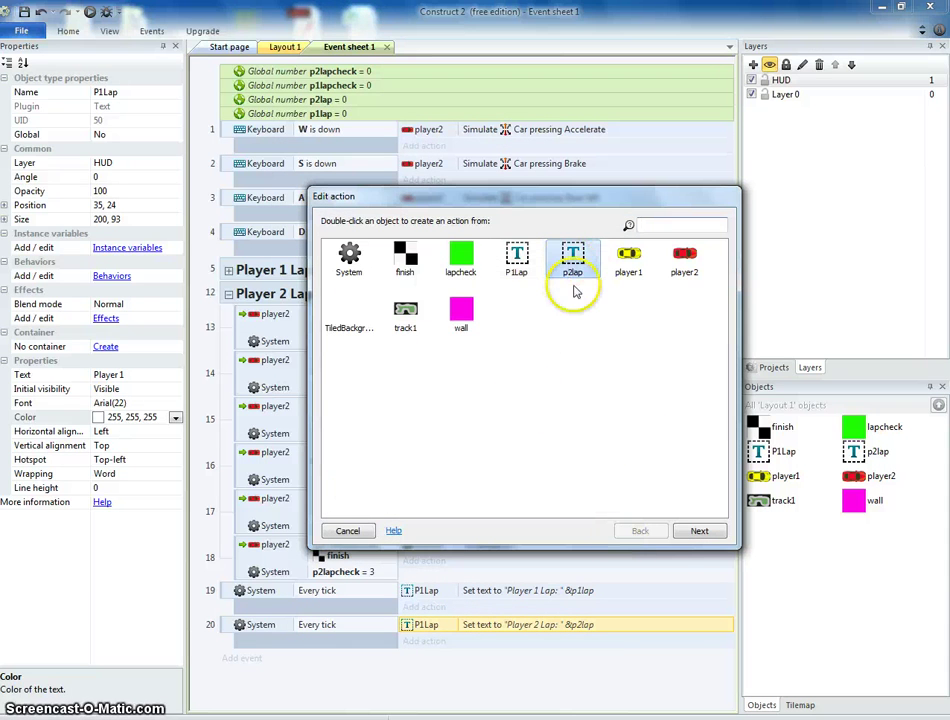
click(700, 532)
click(700, 532)
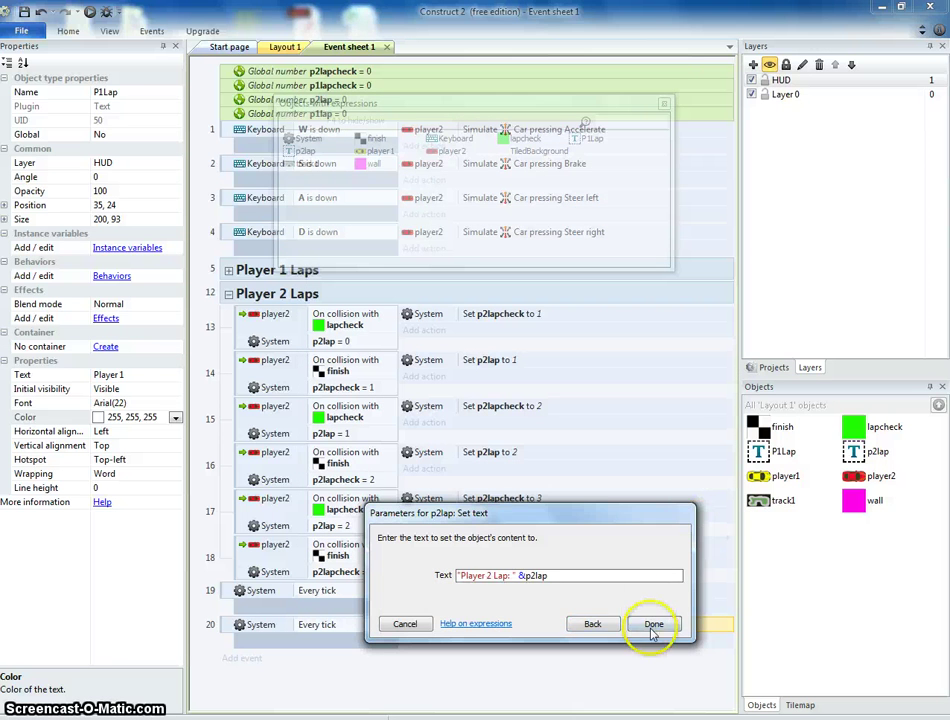
click(653, 624)
Preview the layout again and drive the yellow car to check the two lap texts on the HUD
click(88, 16)
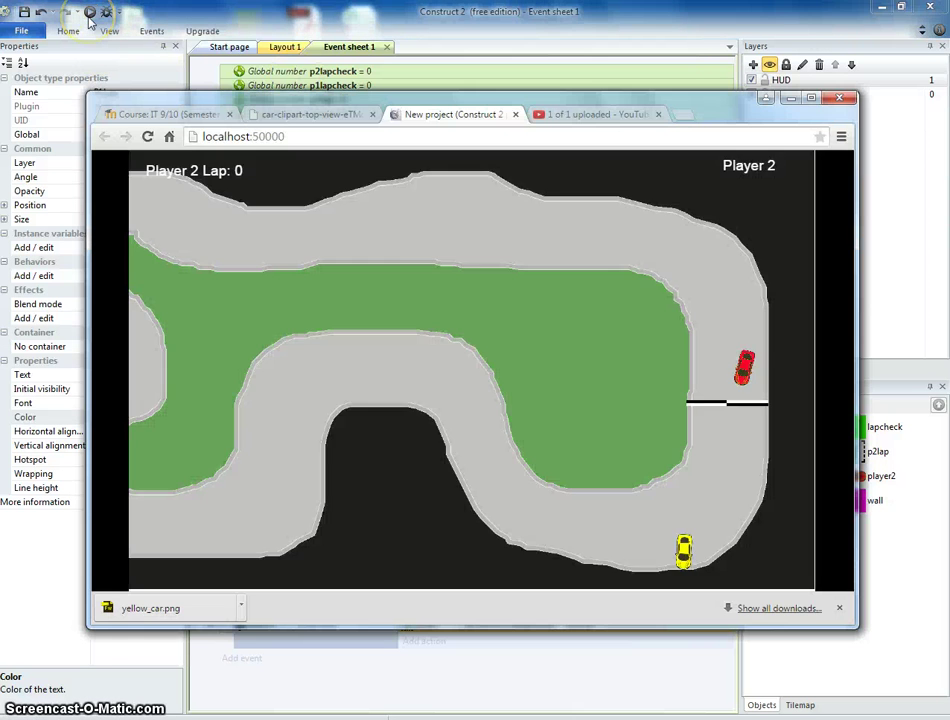
key(Up)
key(Left)
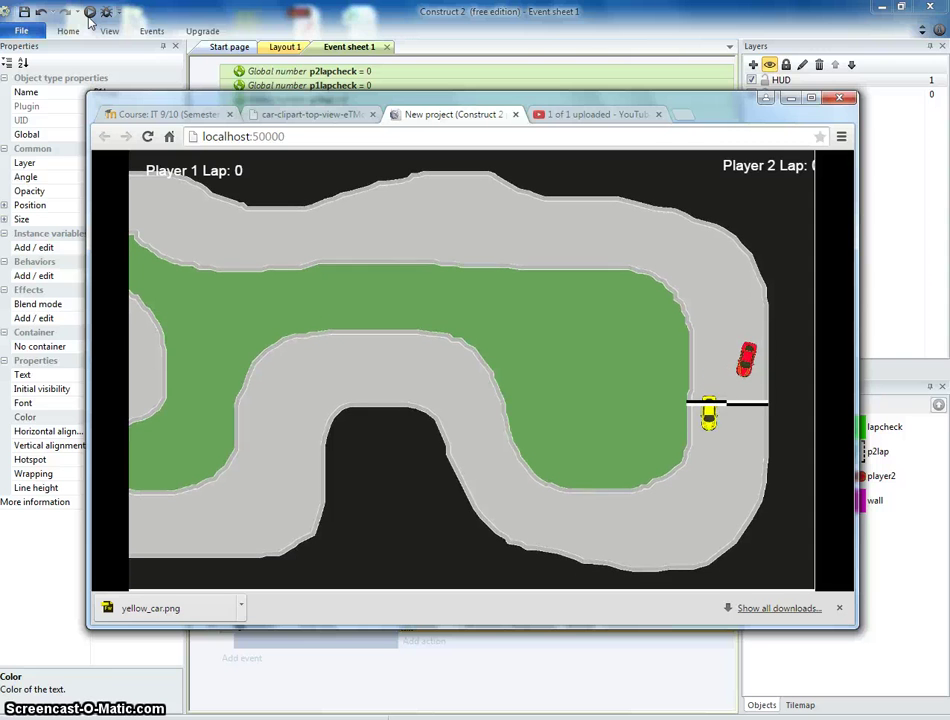